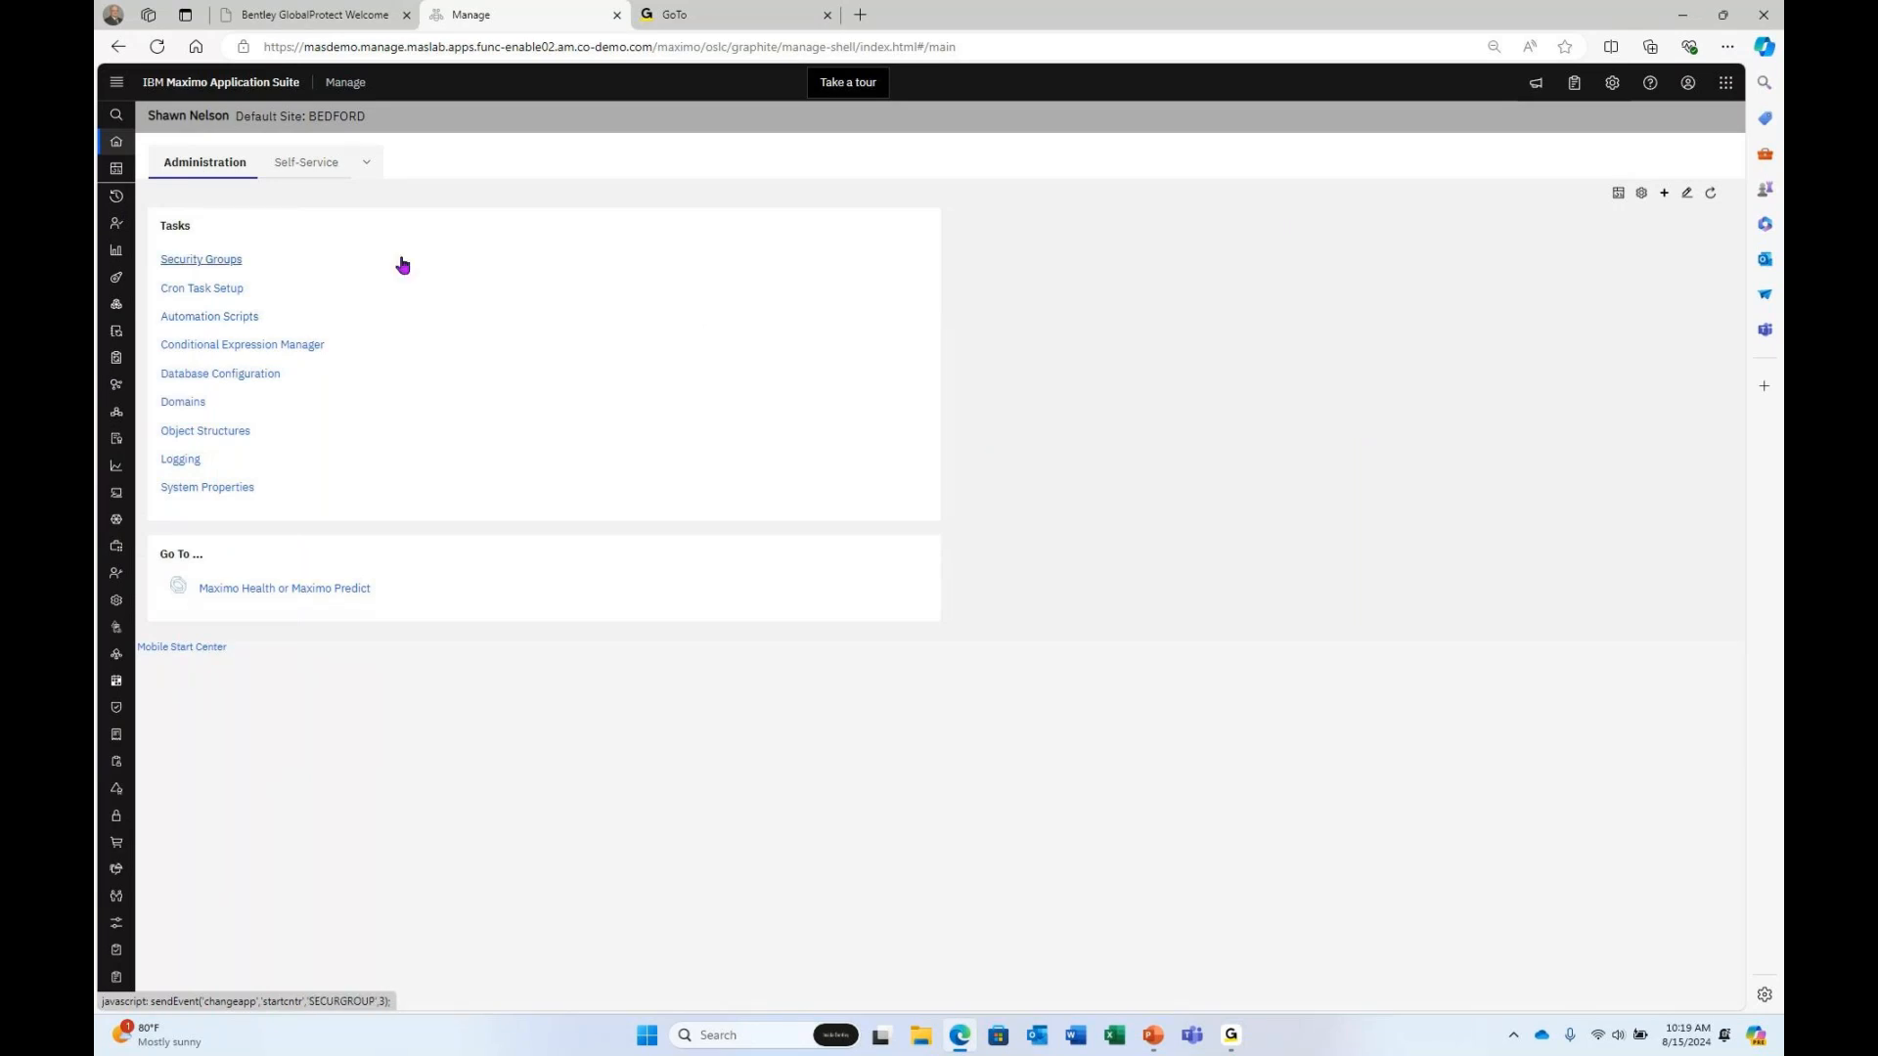
# Launch Cost Management from the Financial group of the navigation menu.
pyautogui.moveTo(146, 235)
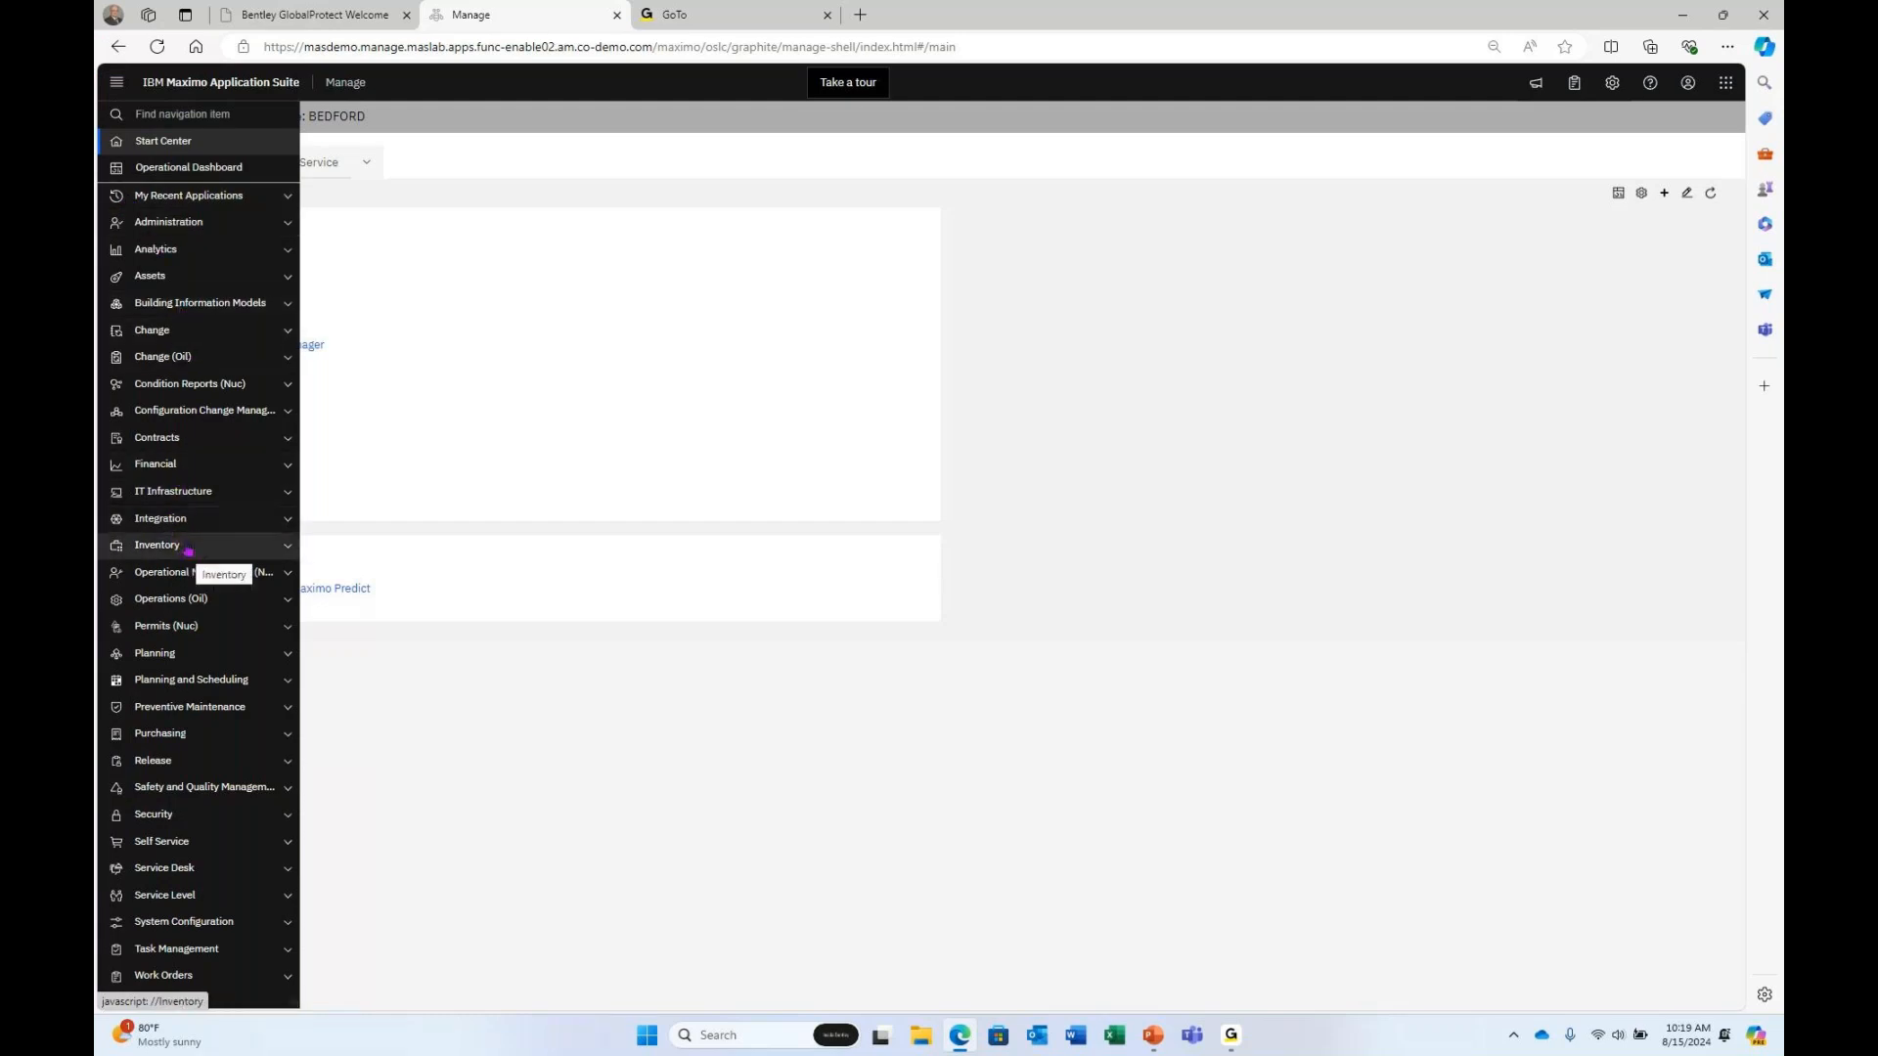
pyautogui.click(164, 466)
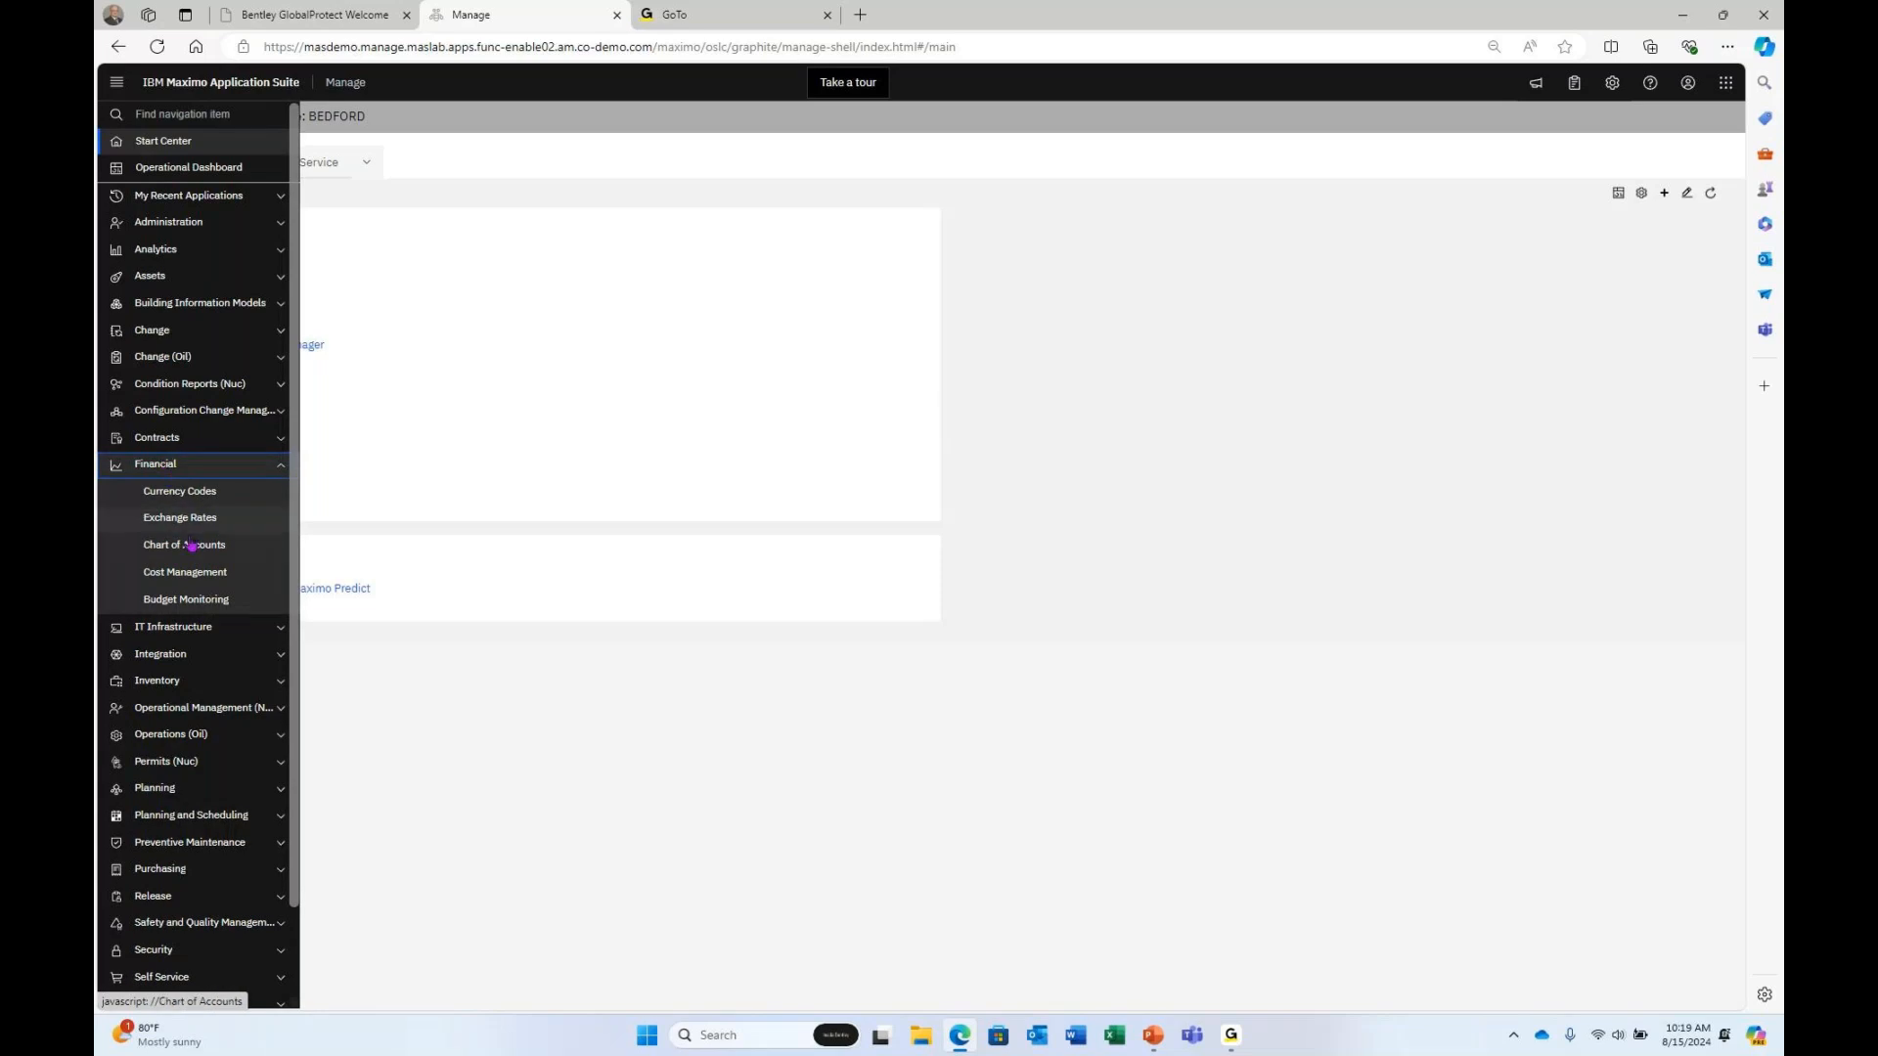
pyautogui.click(201, 577)
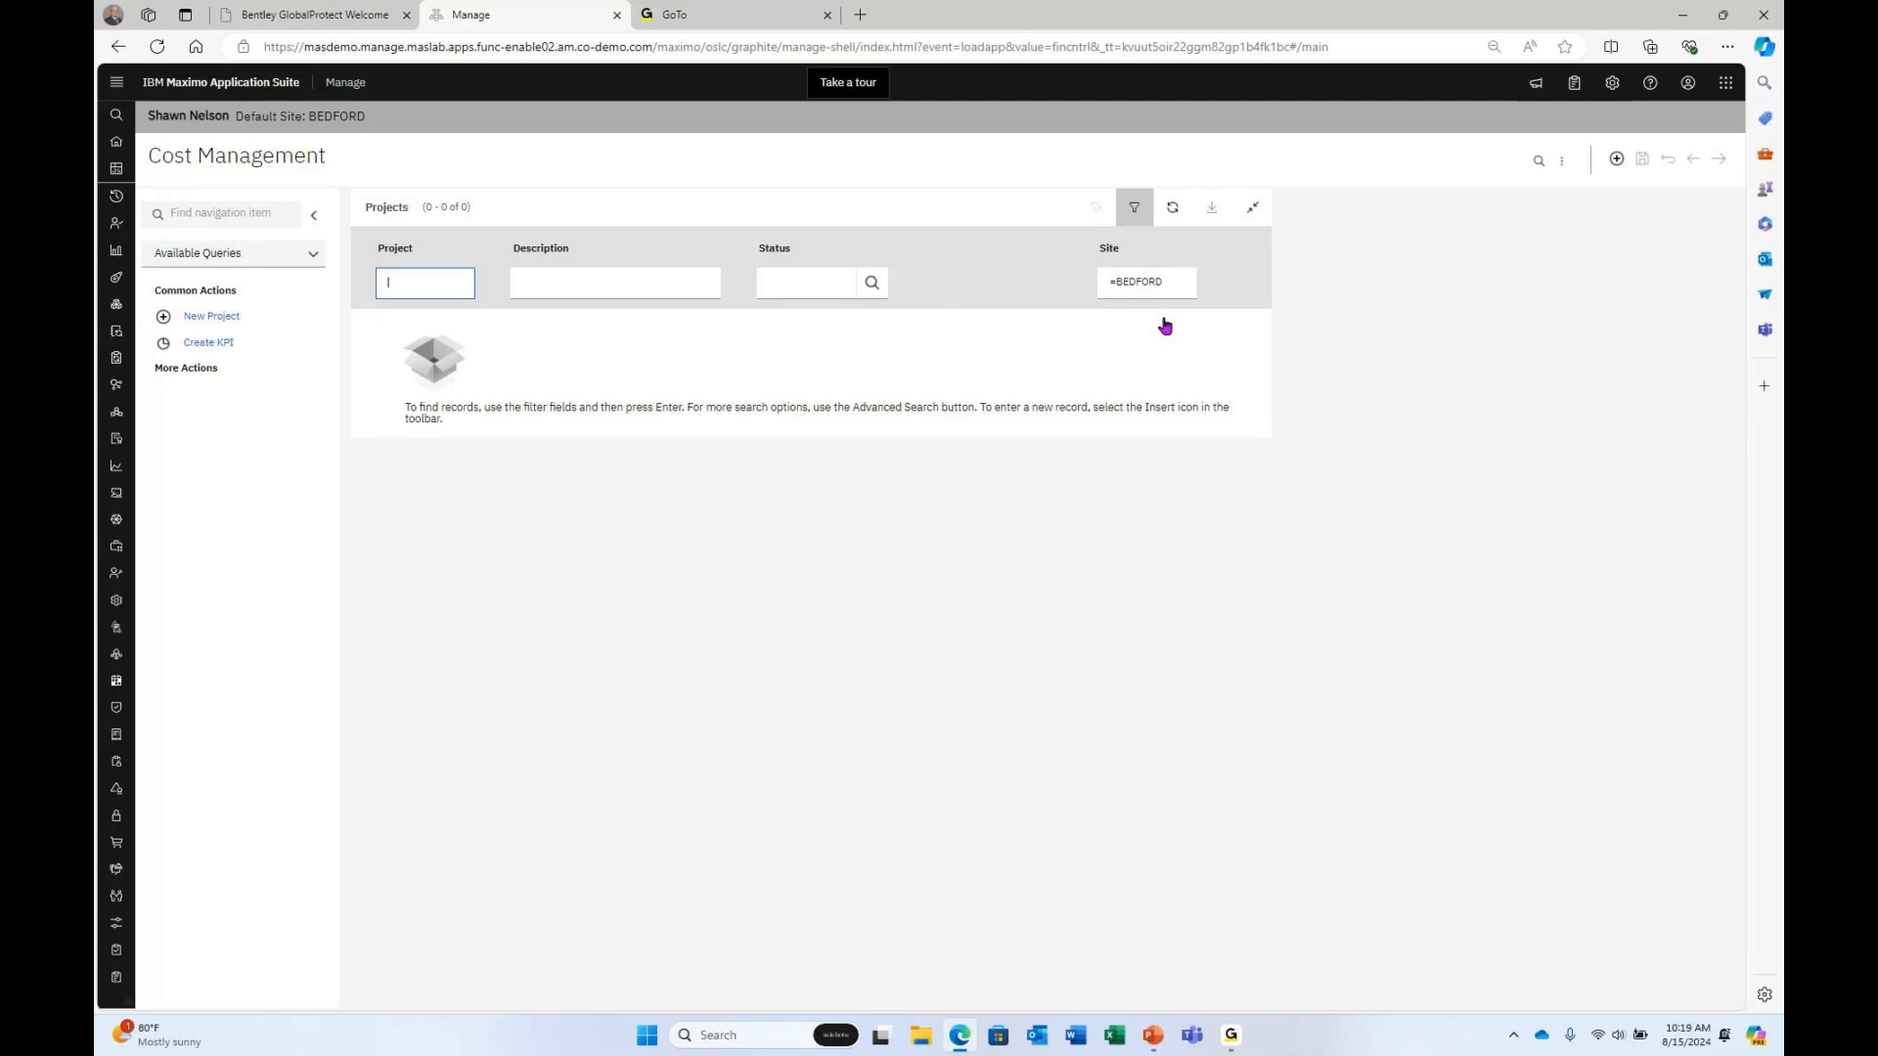
# Search More Search Fields for projects with task 'Task 1', returning five Bedford projects.
pyautogui.click(1562, 162)
pyautogui.click(1575, 192)
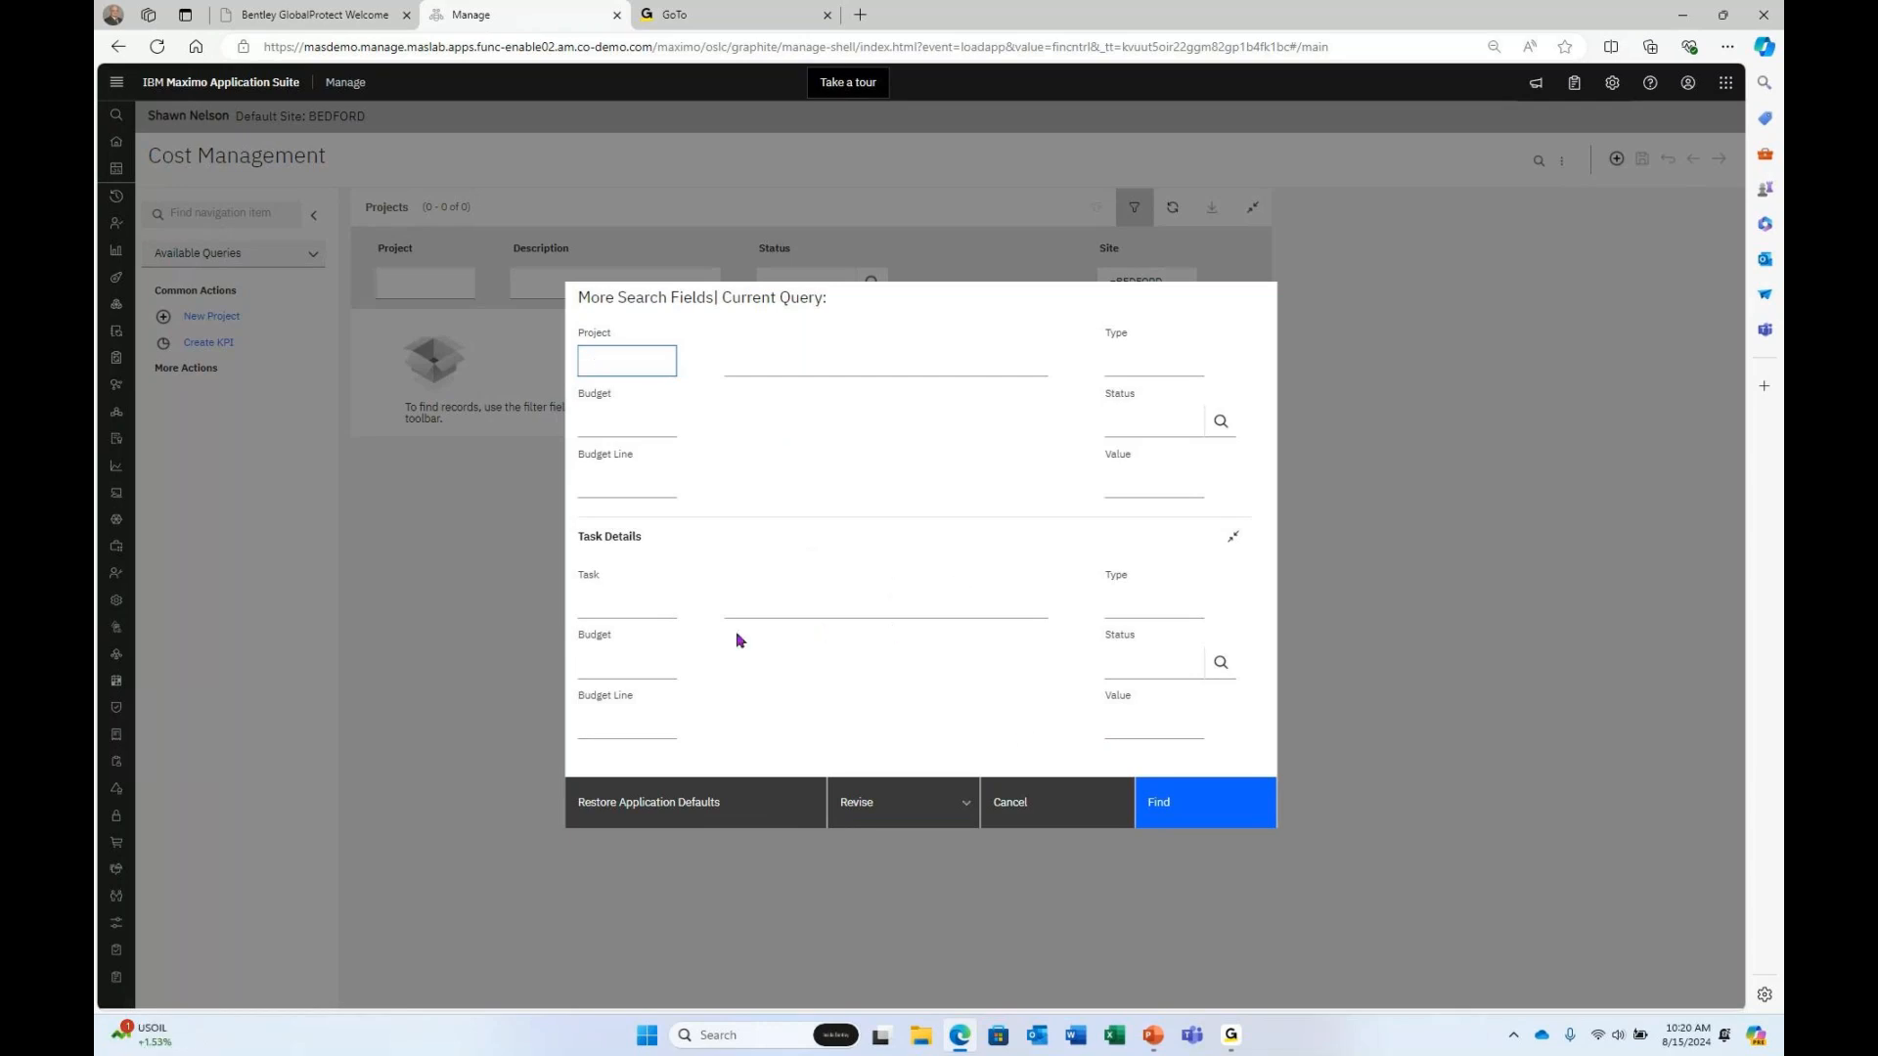
pyautogui.click(625, 599)
pyautogui.write('Tass')
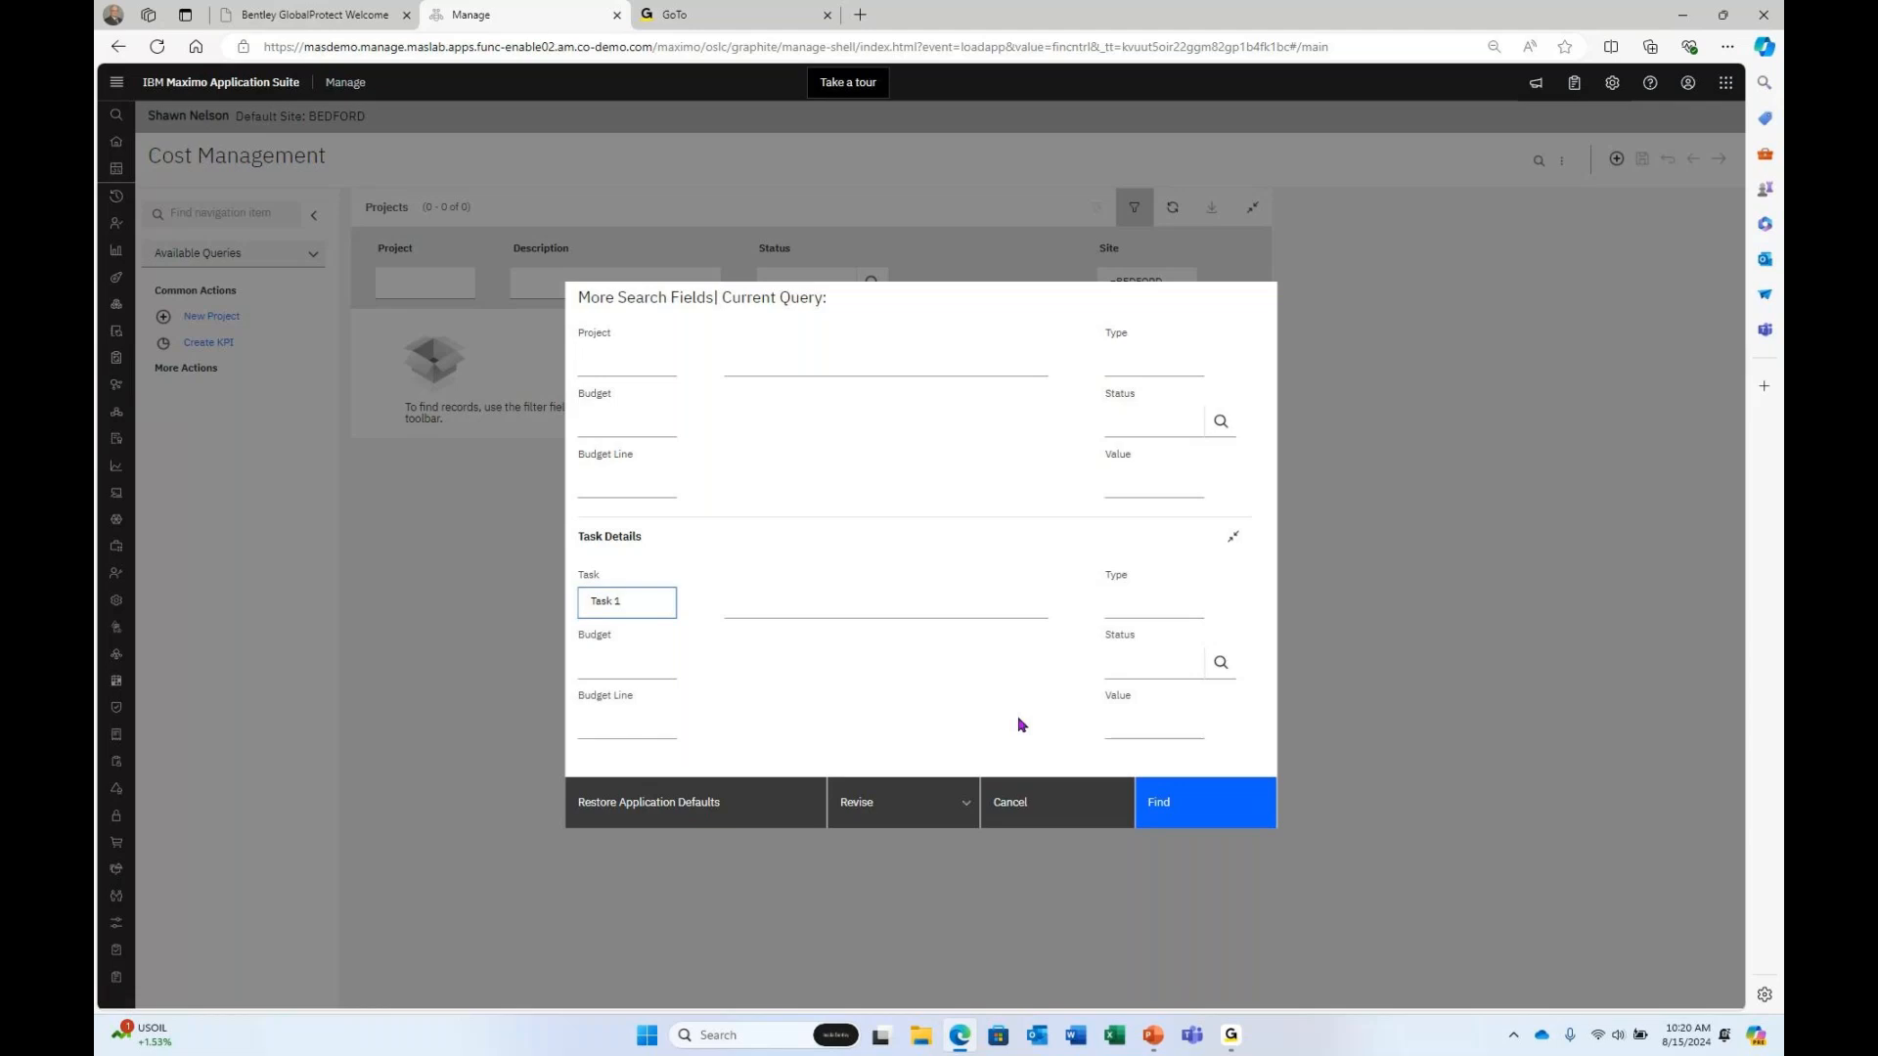
pyautogui.press('Return')
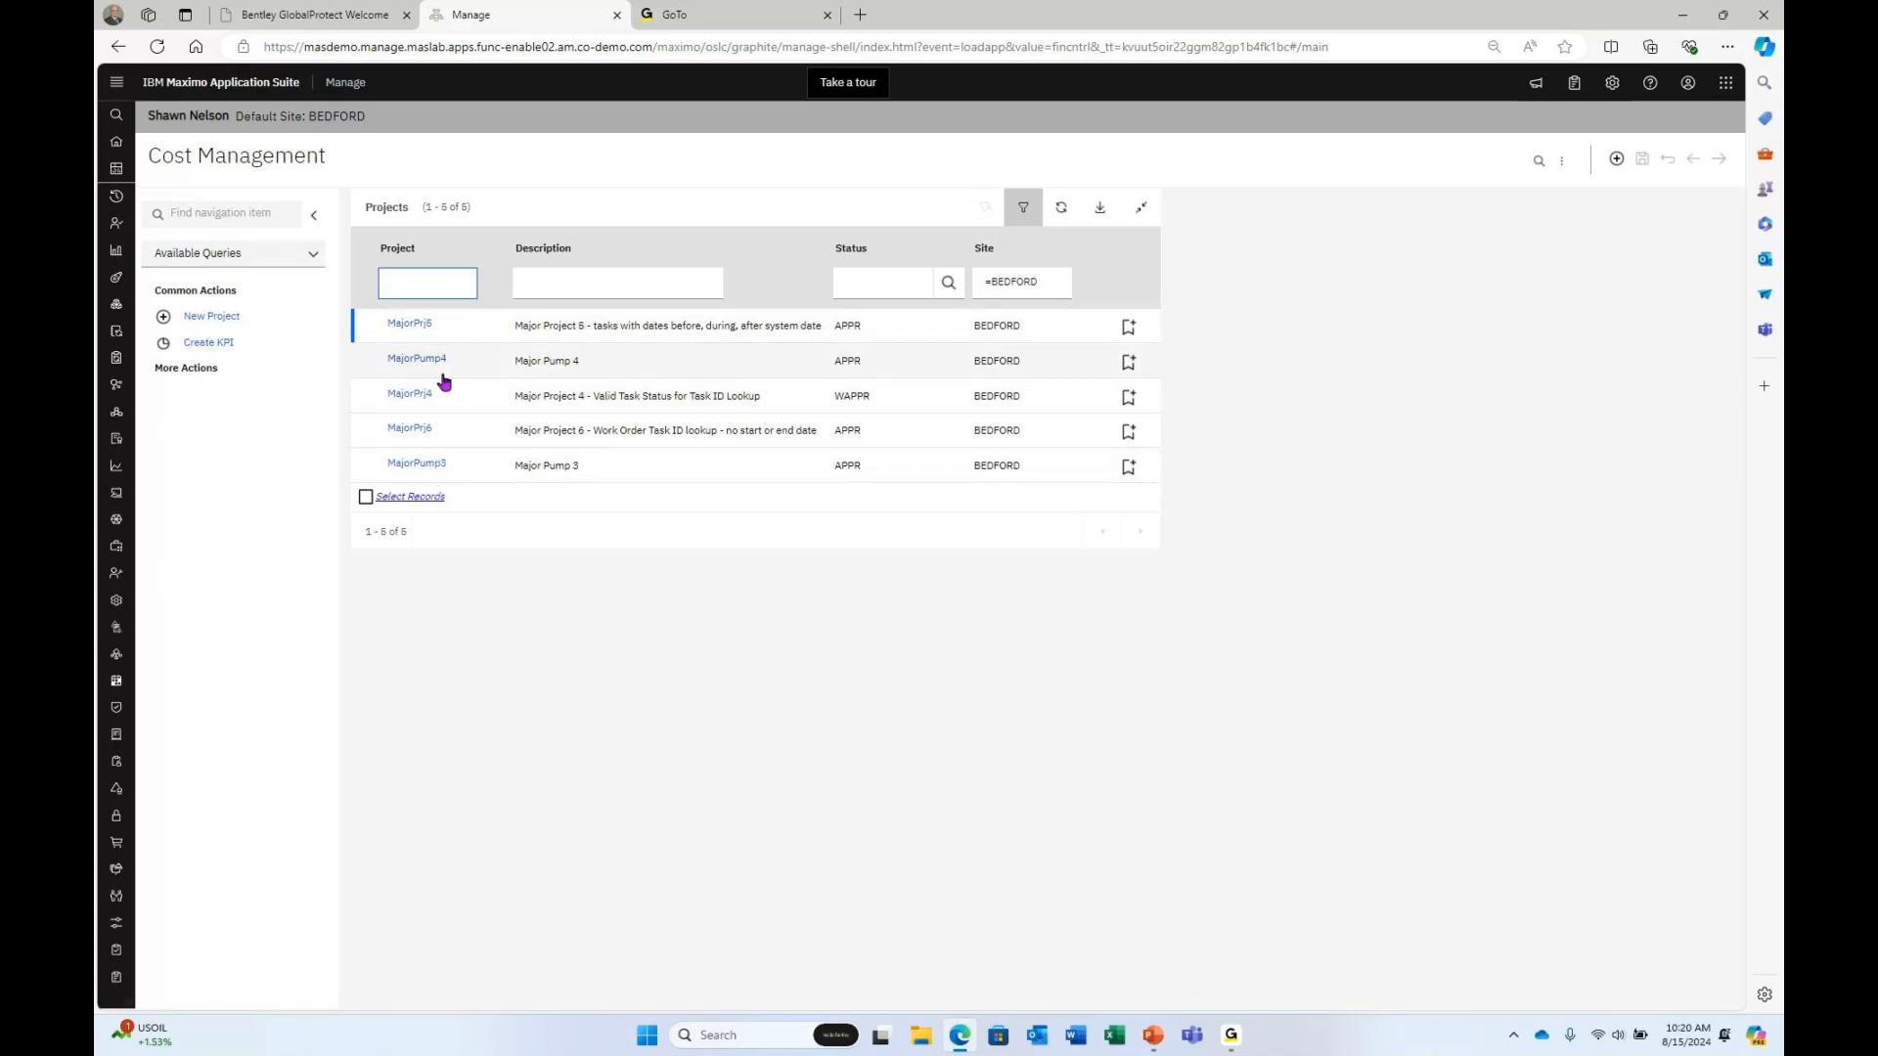
# Clear the Task 1 criterion from More Search Fields and rerun the project search.
pyautogui.click(581, 283)
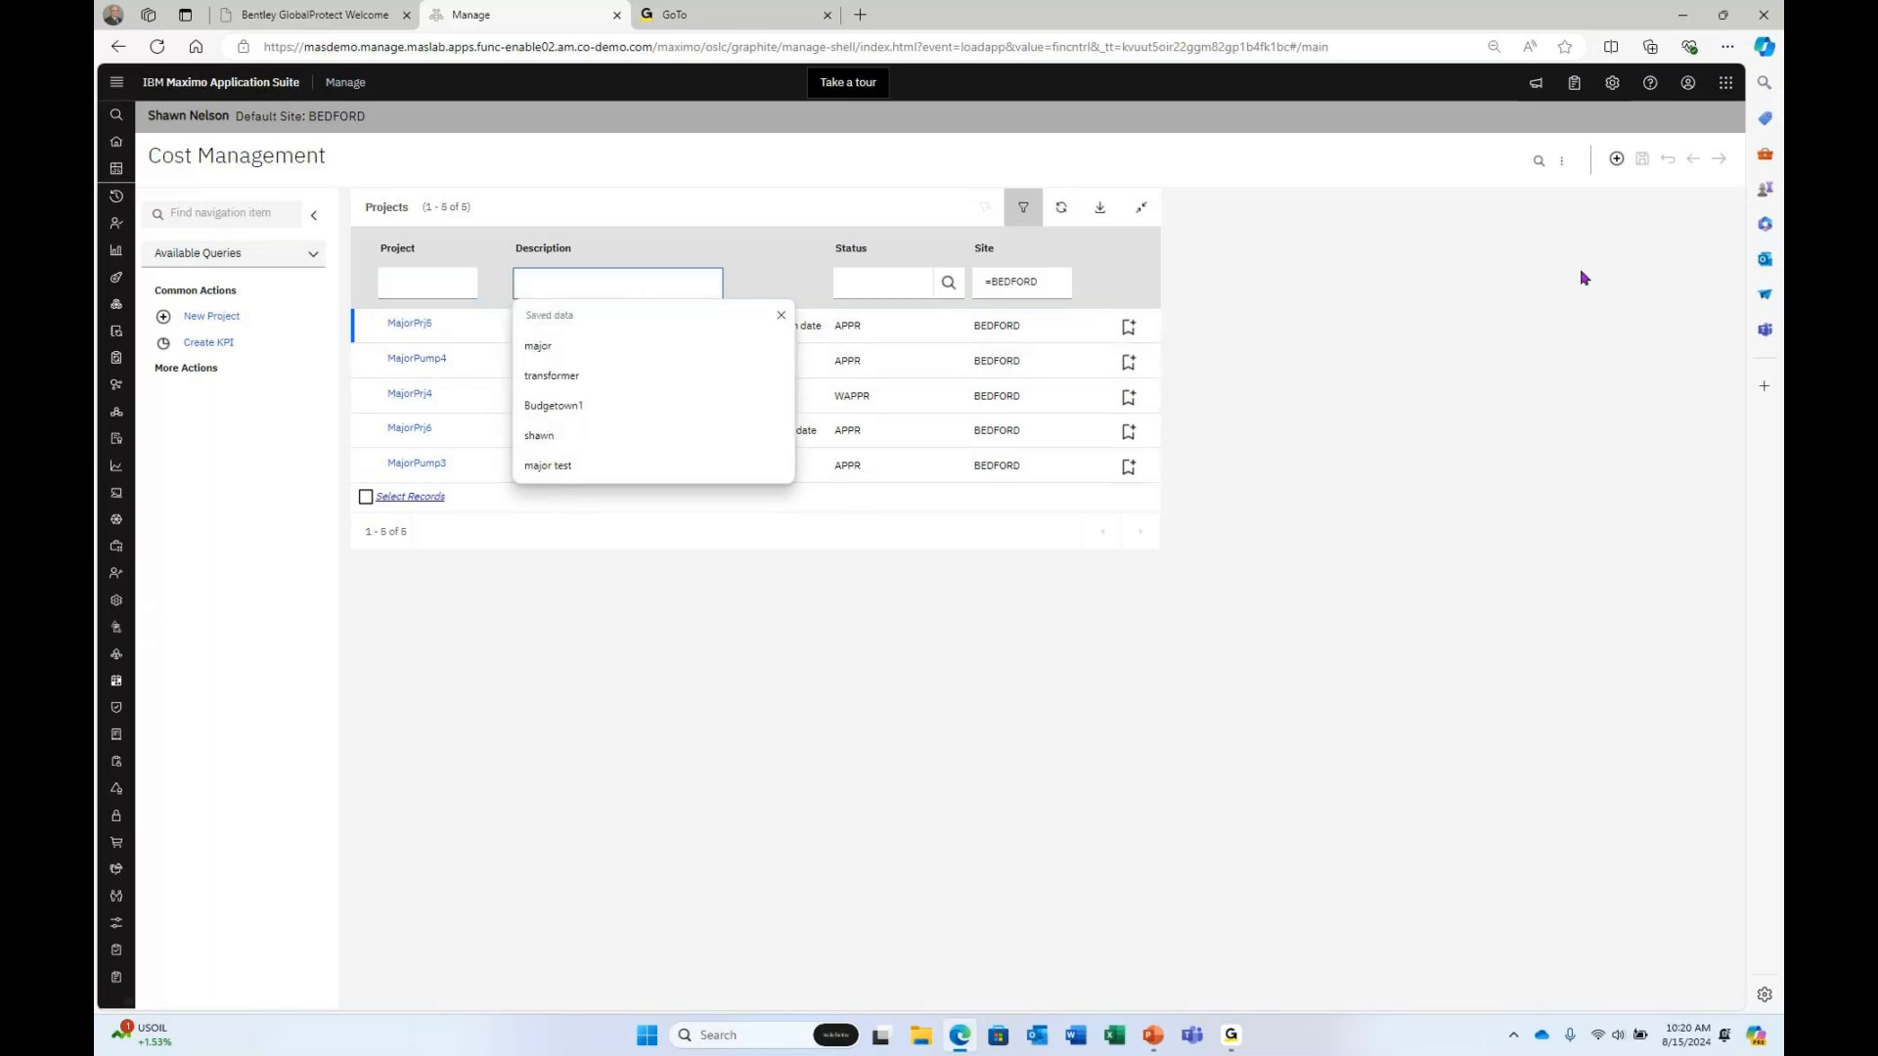
pyautogui.click(1562, 160)
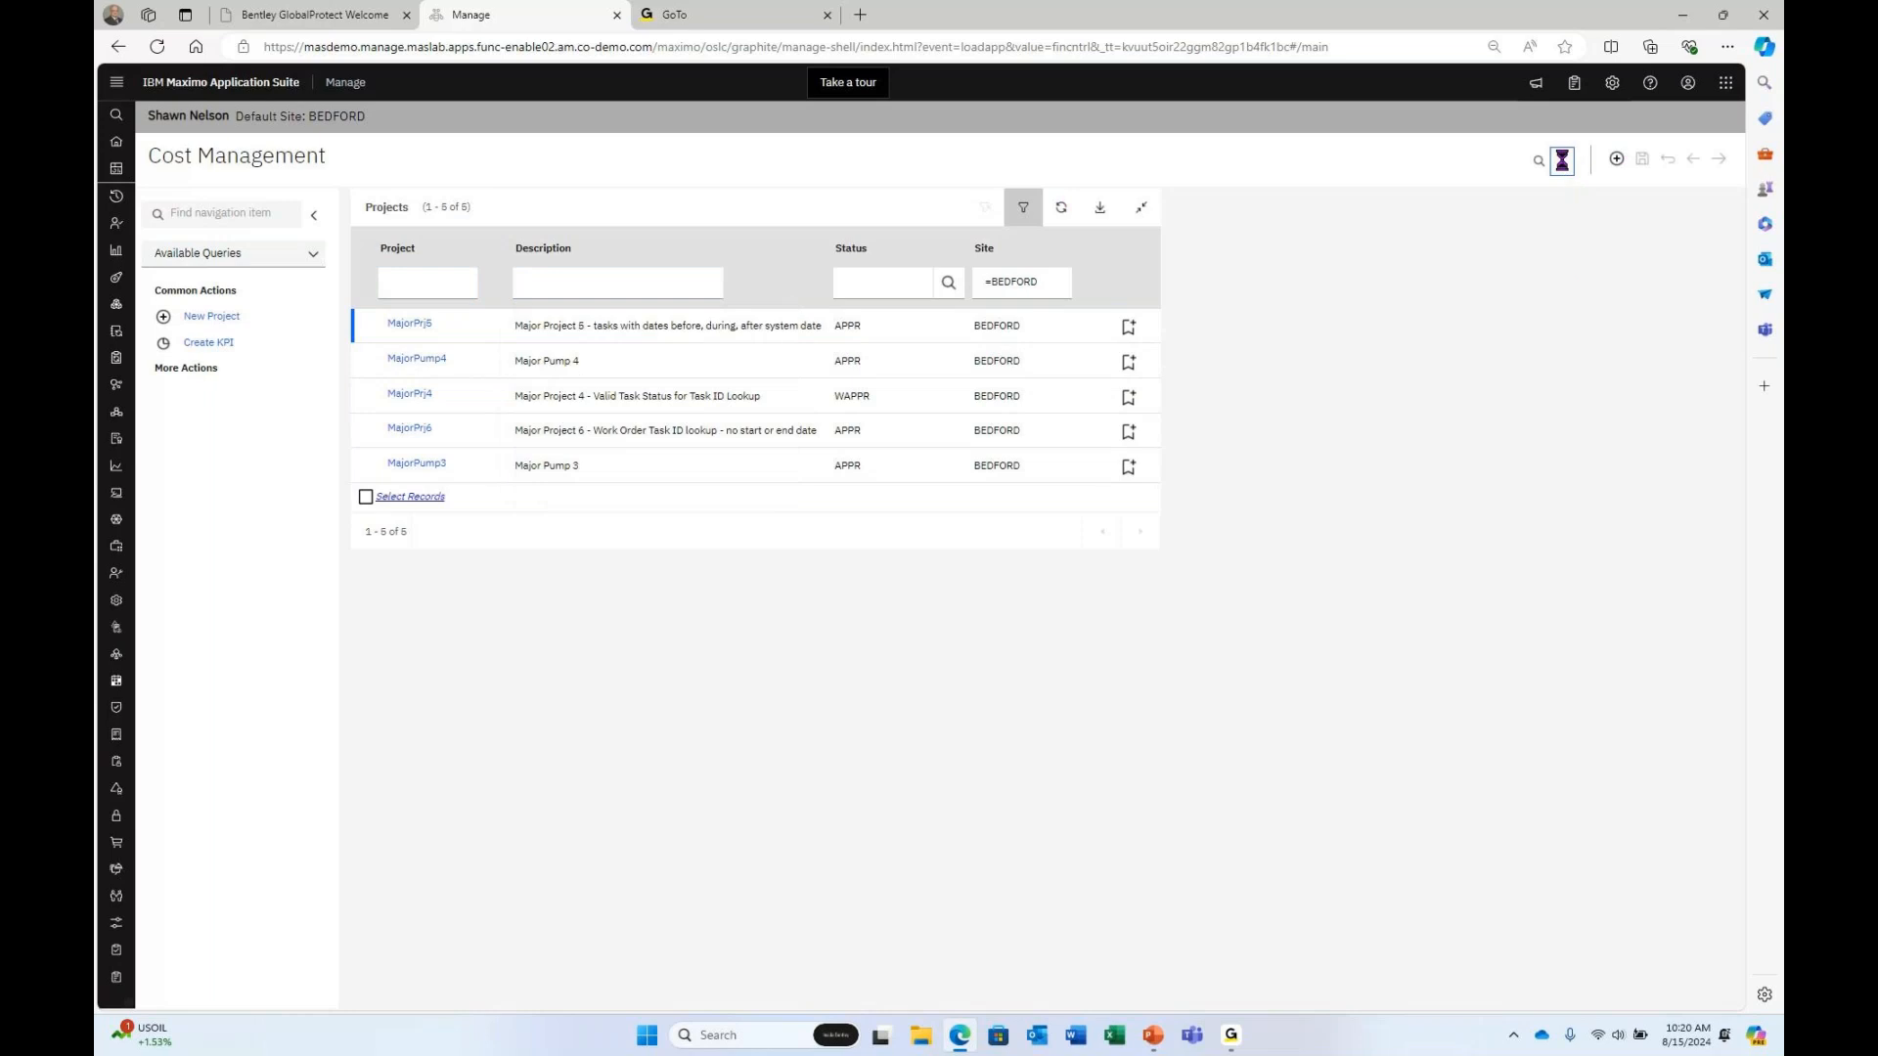
pyautogui.click(1639, 190)
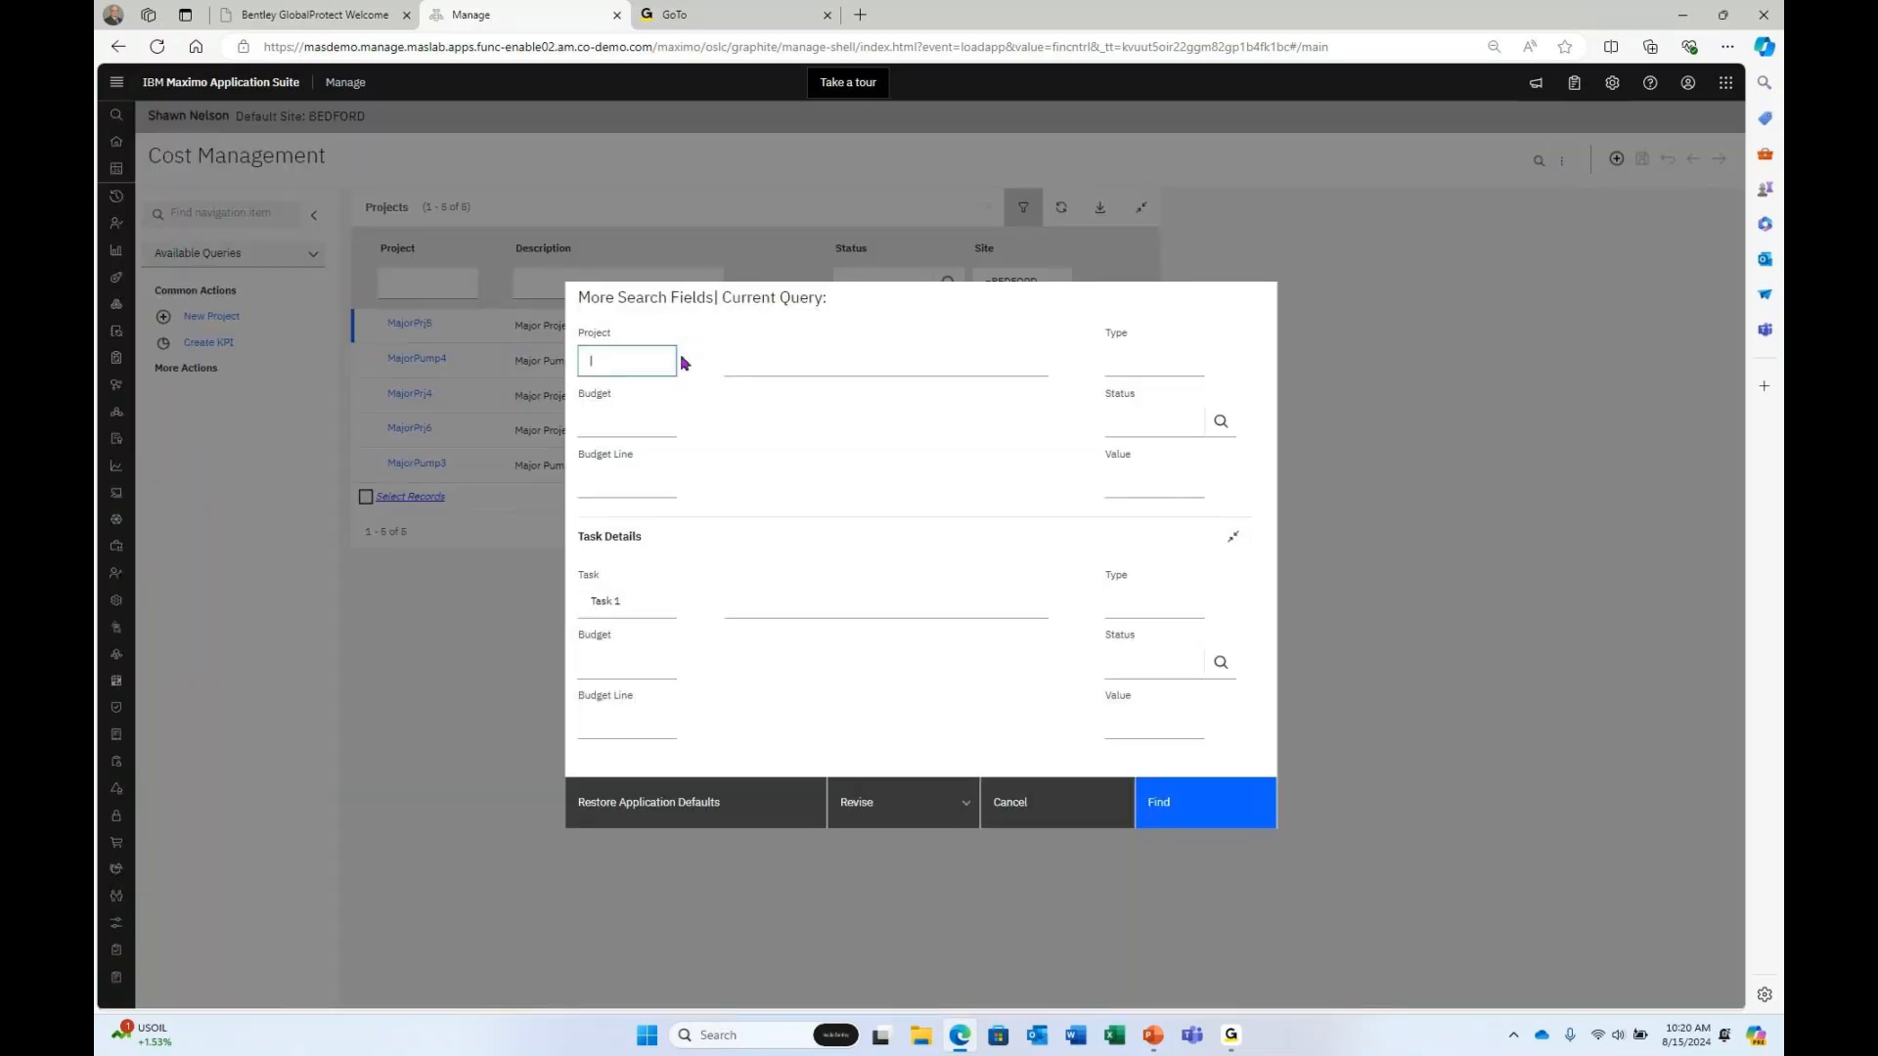
pyautogui.click(662, 601)
pyautogui.press('BackSpace')
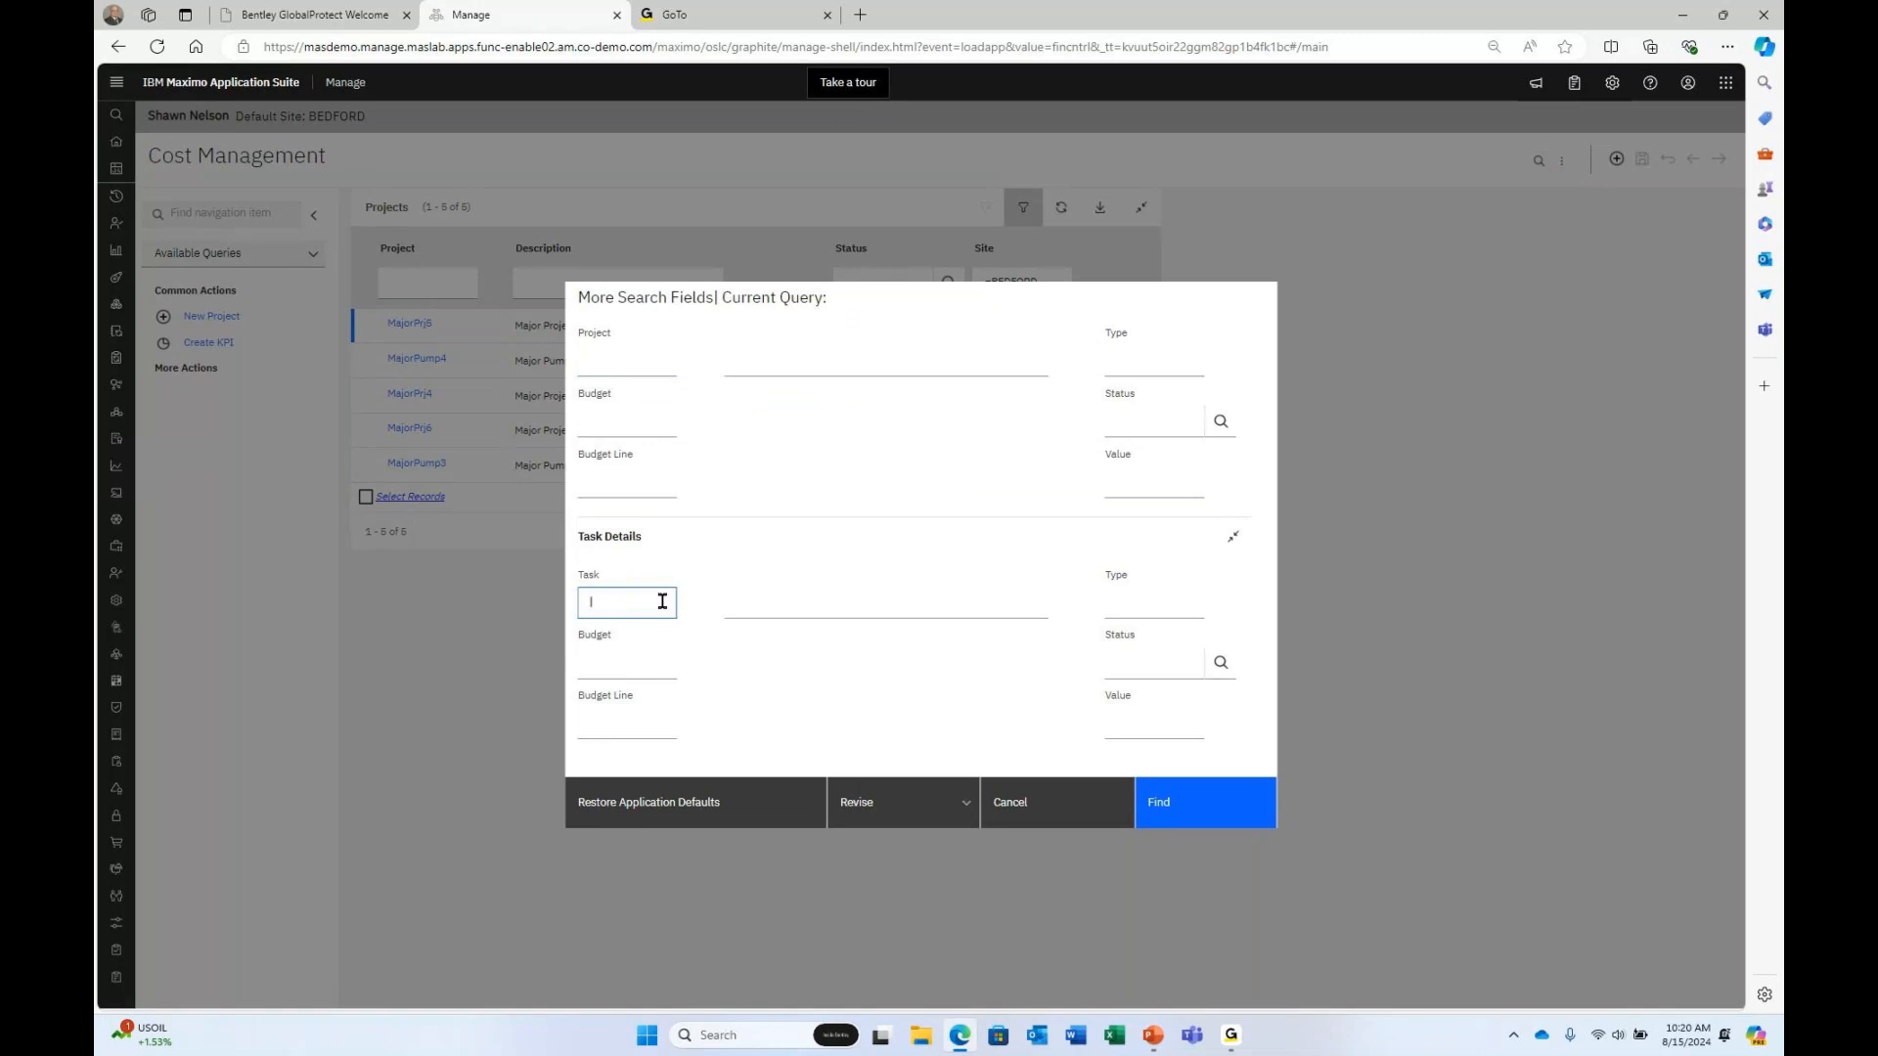
pyautogui.click(1154, 800)
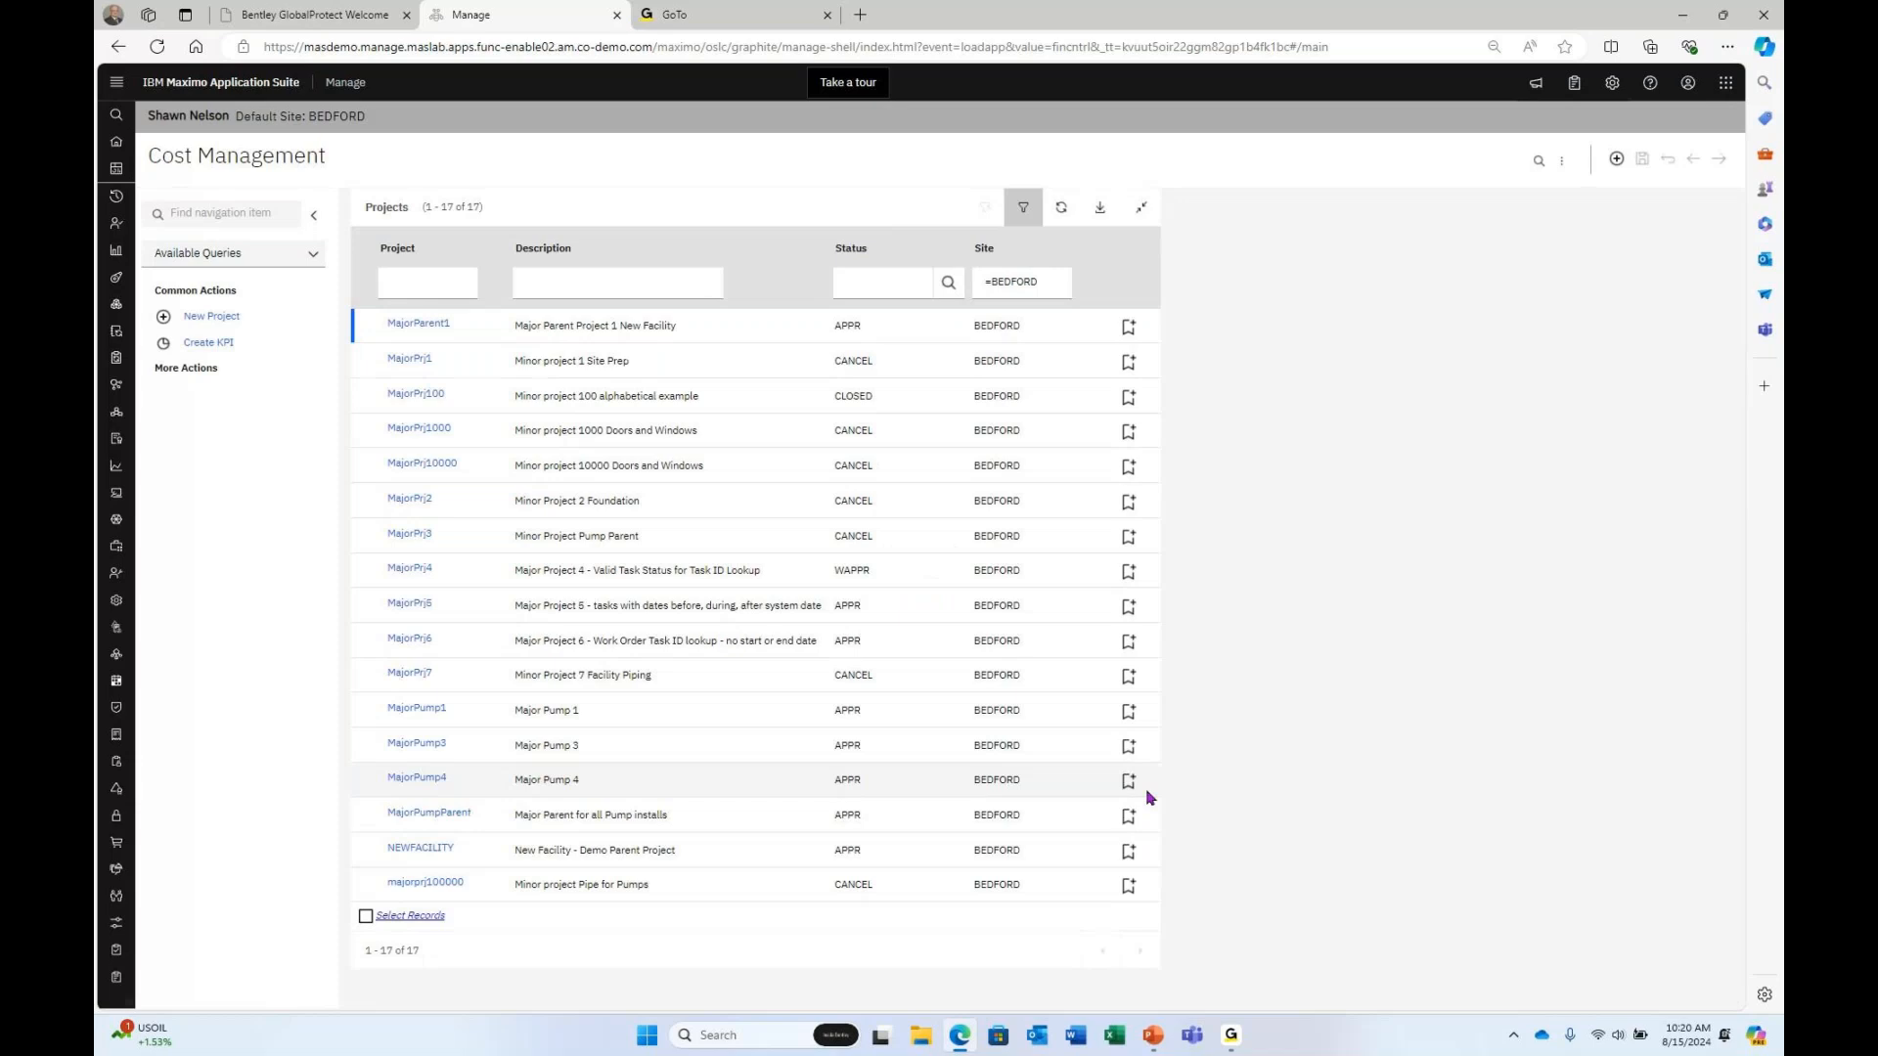
# Remove the =BEDFORD site filter, then filter the Site column by 'beford'.
pyautogui.click(539, 283)
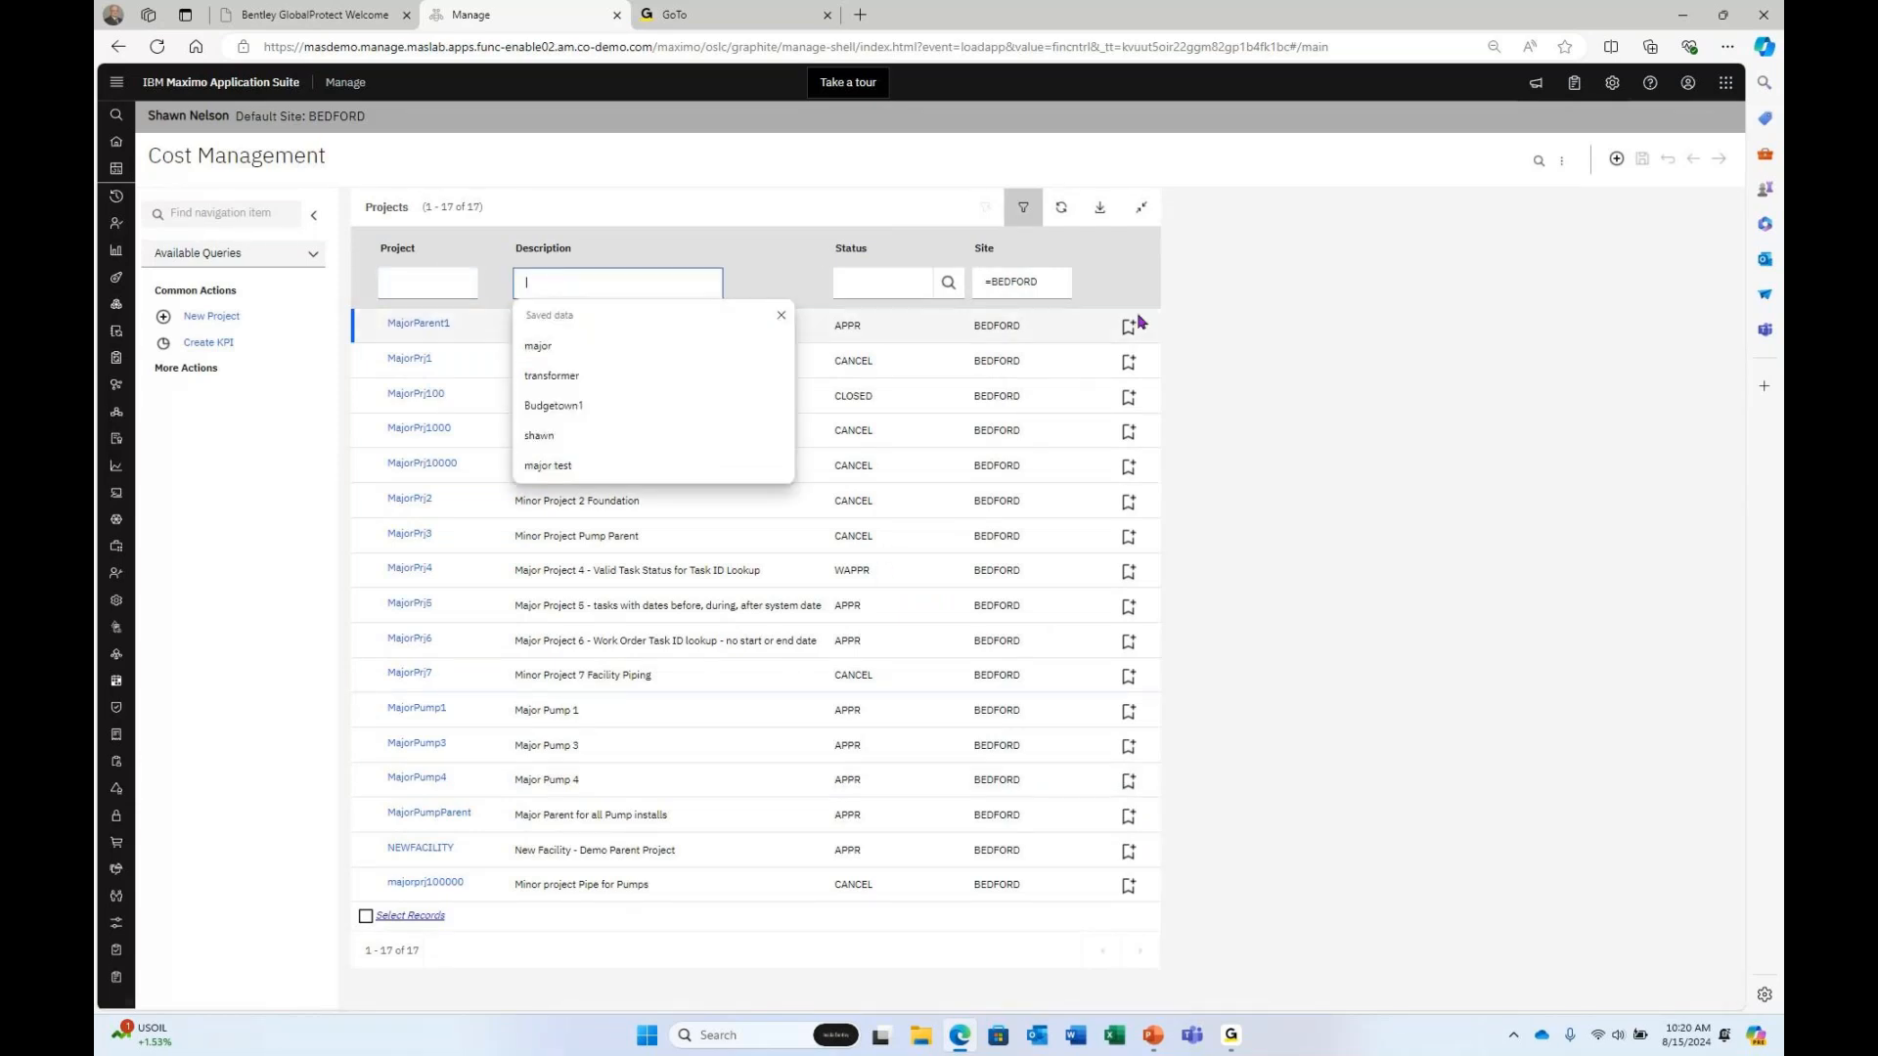
pyautogui.click(1066, 270)
pyautogui.press('BackSpace')
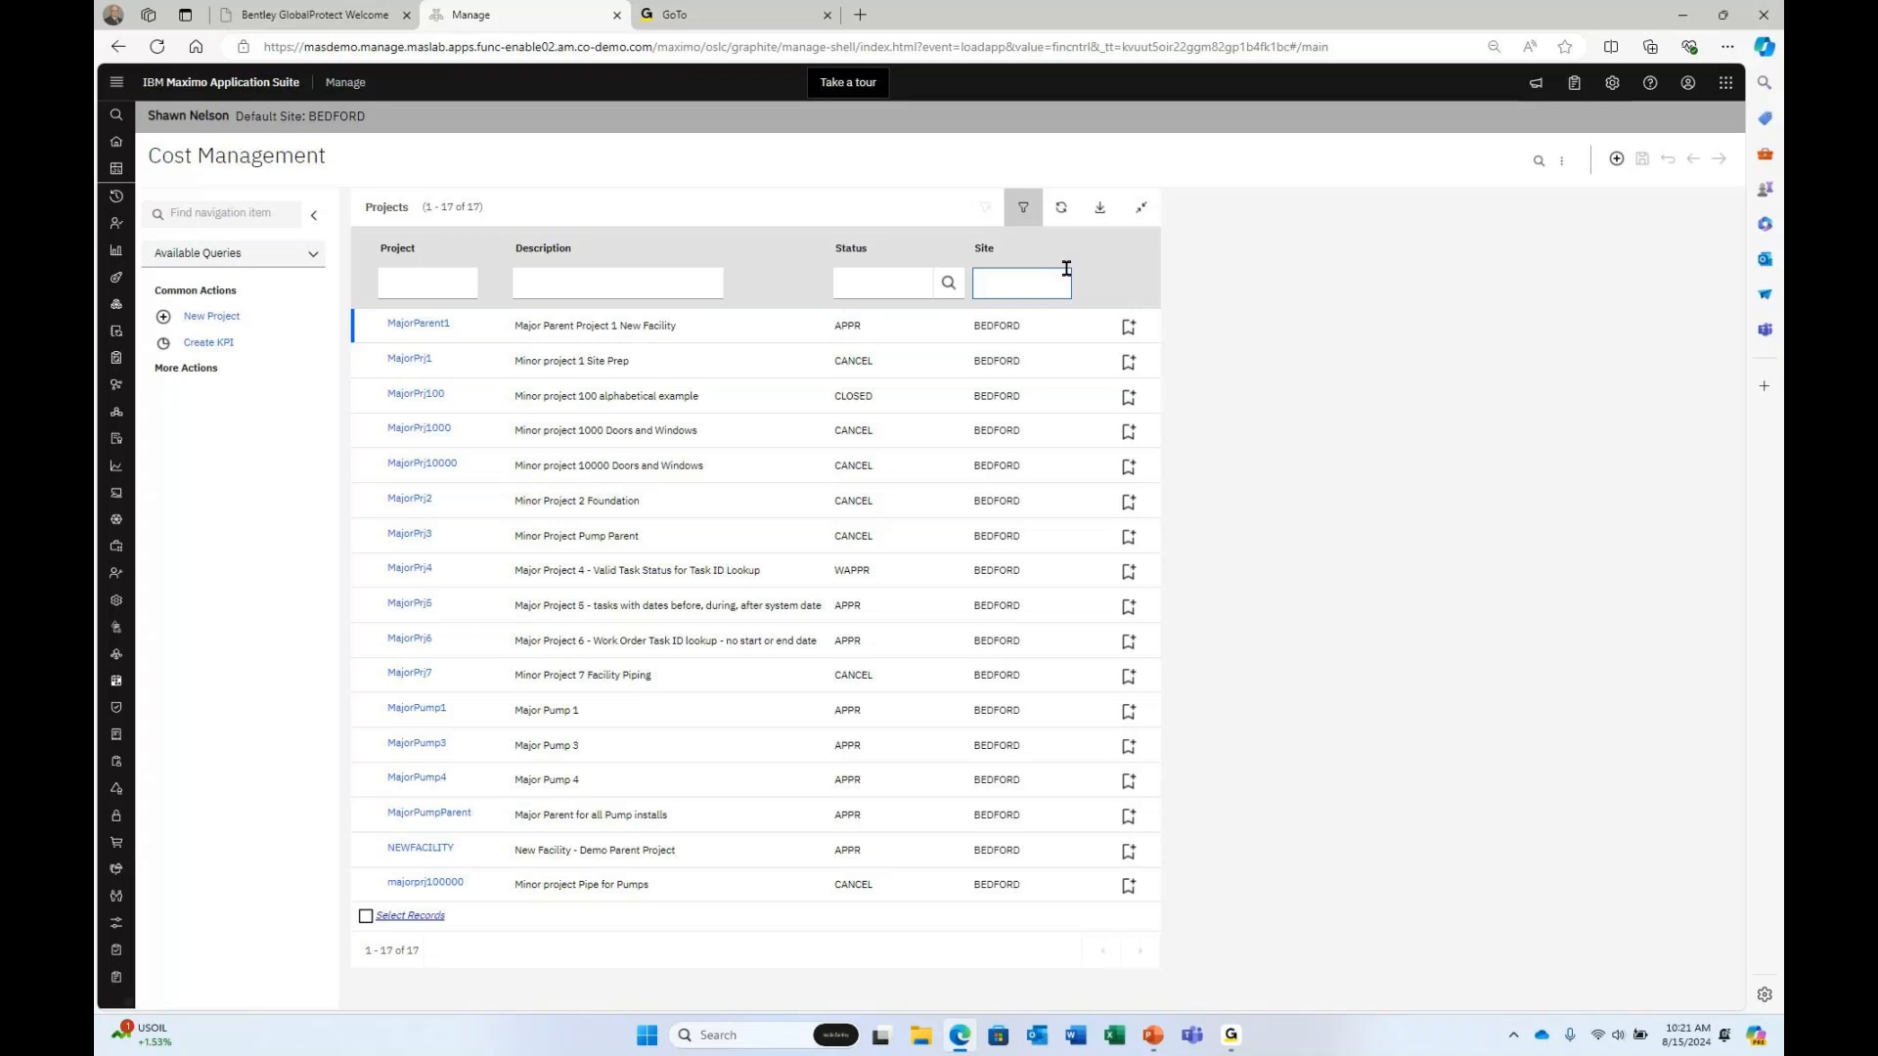
pyautogui.press('Return')
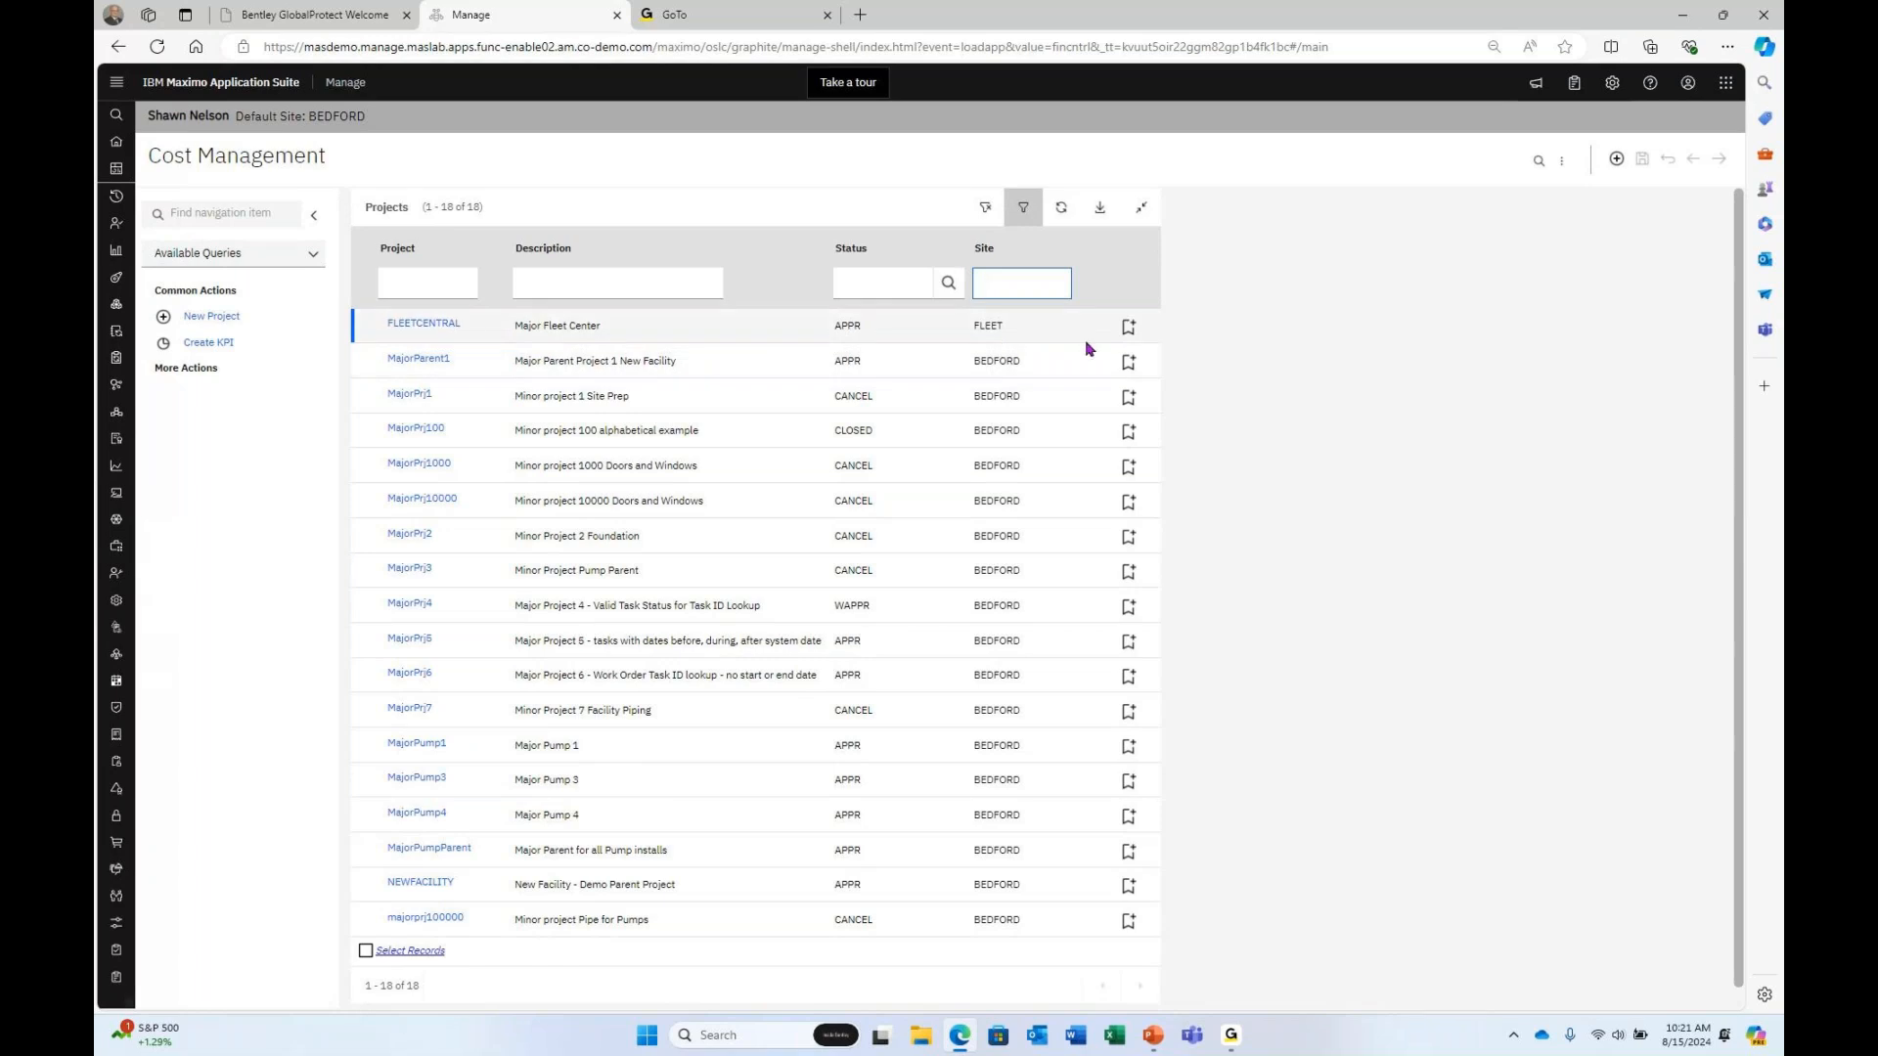
pyautogui.write('beford')
pyautogui.press('Return')
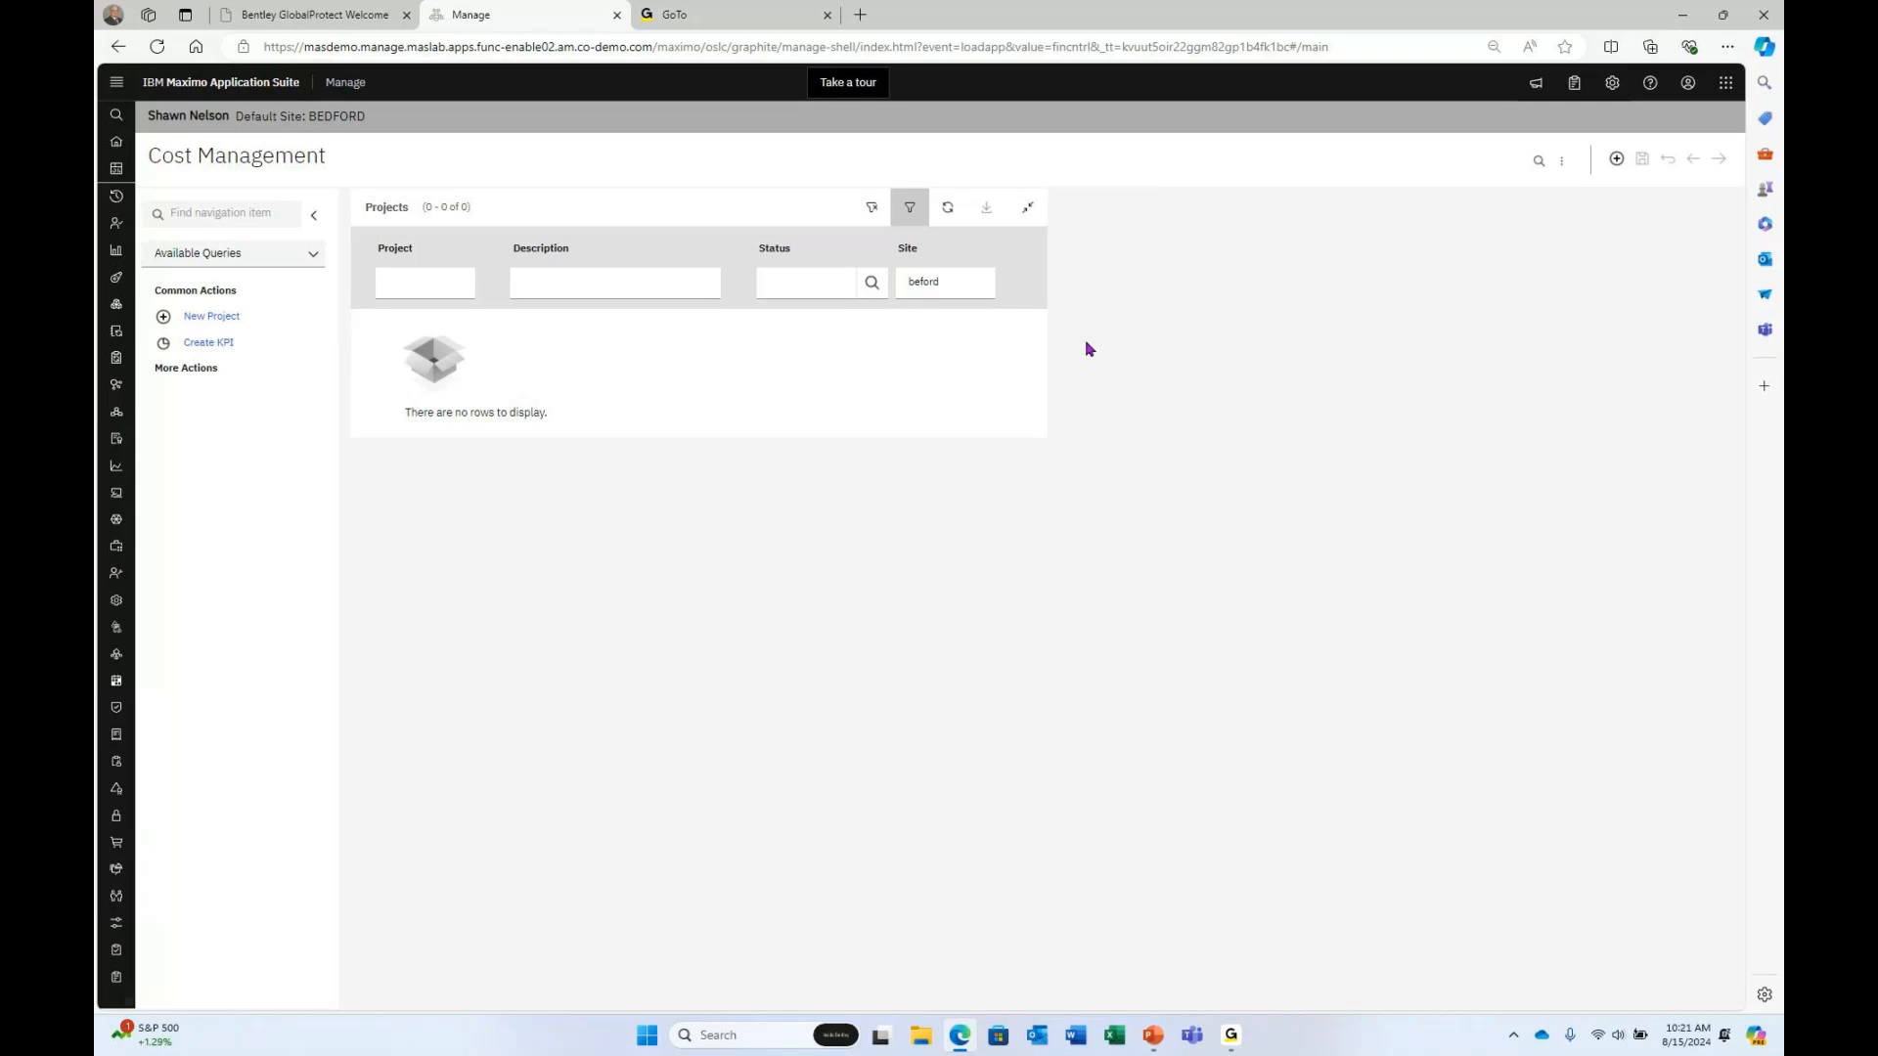
# Filter projects by description 'major' and correct the site filter to 'bedford'.
pyautogui.click(597, 286)
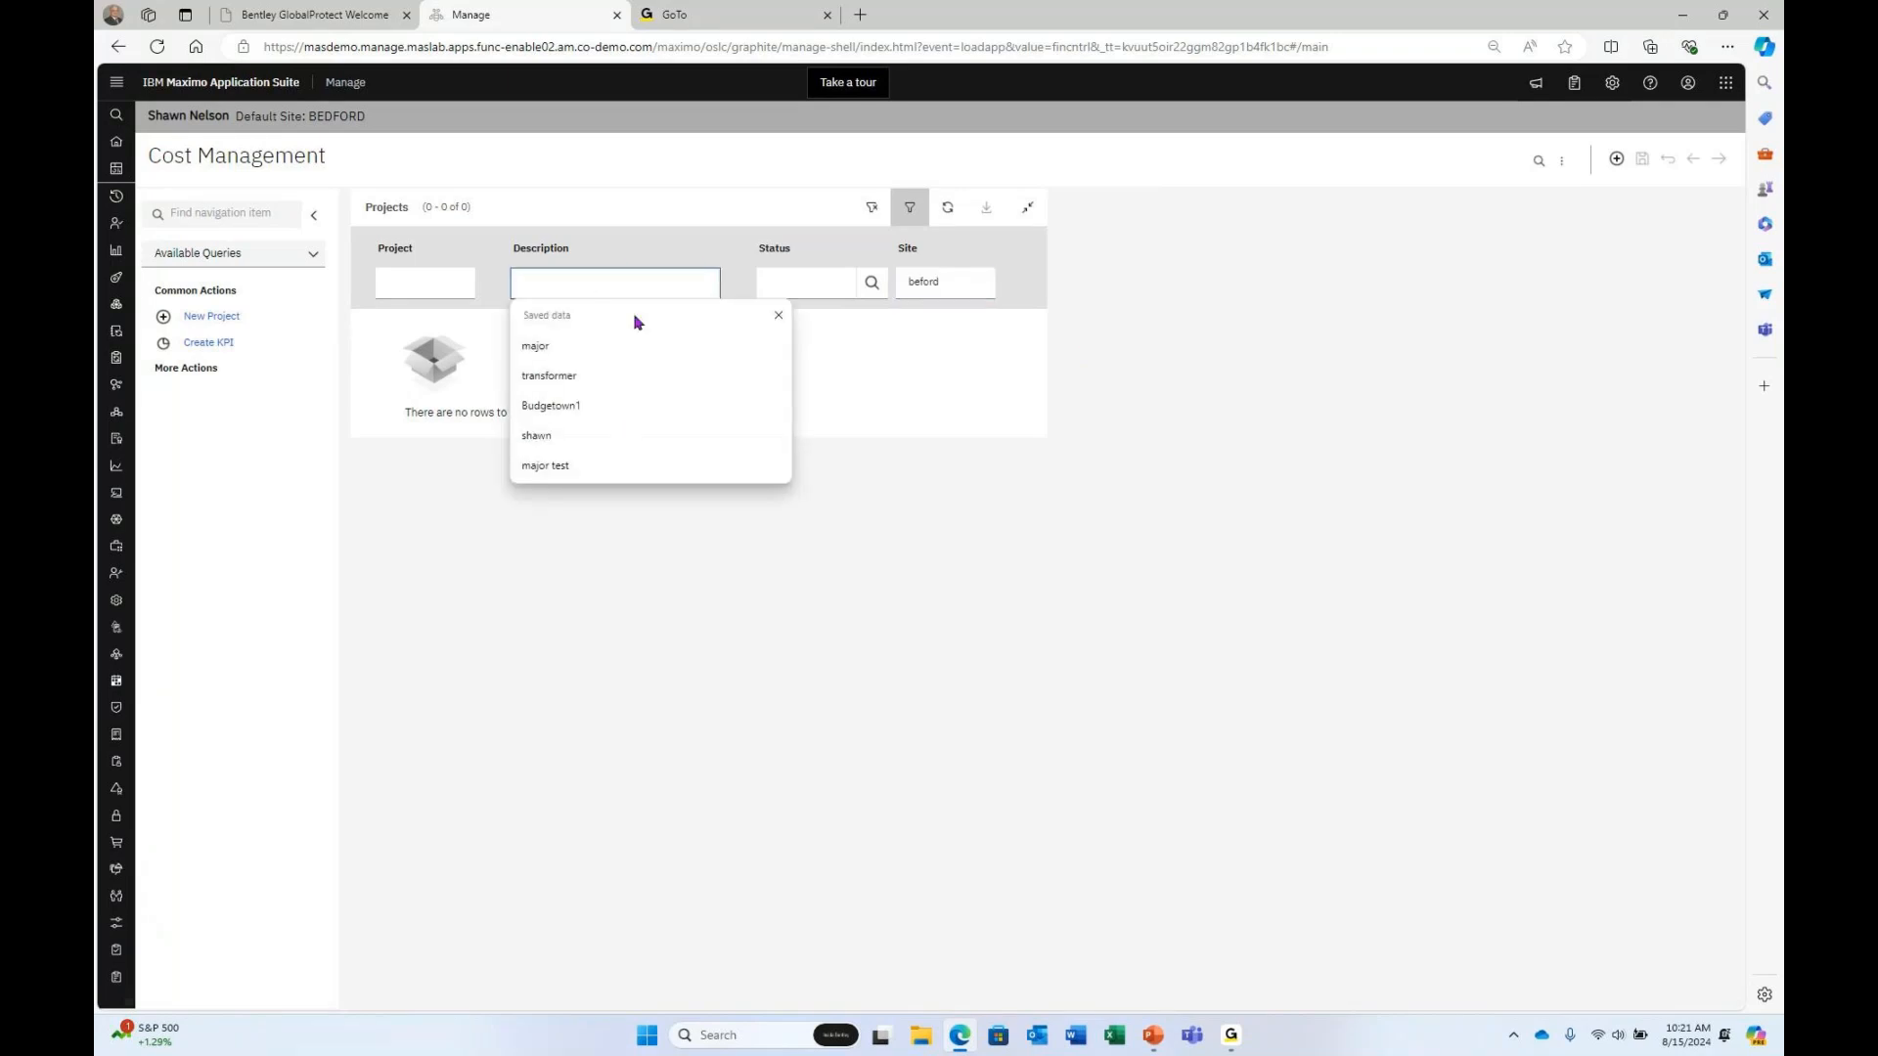
pyautogui.click(572, 403)
pyautogui.click(538, 348)
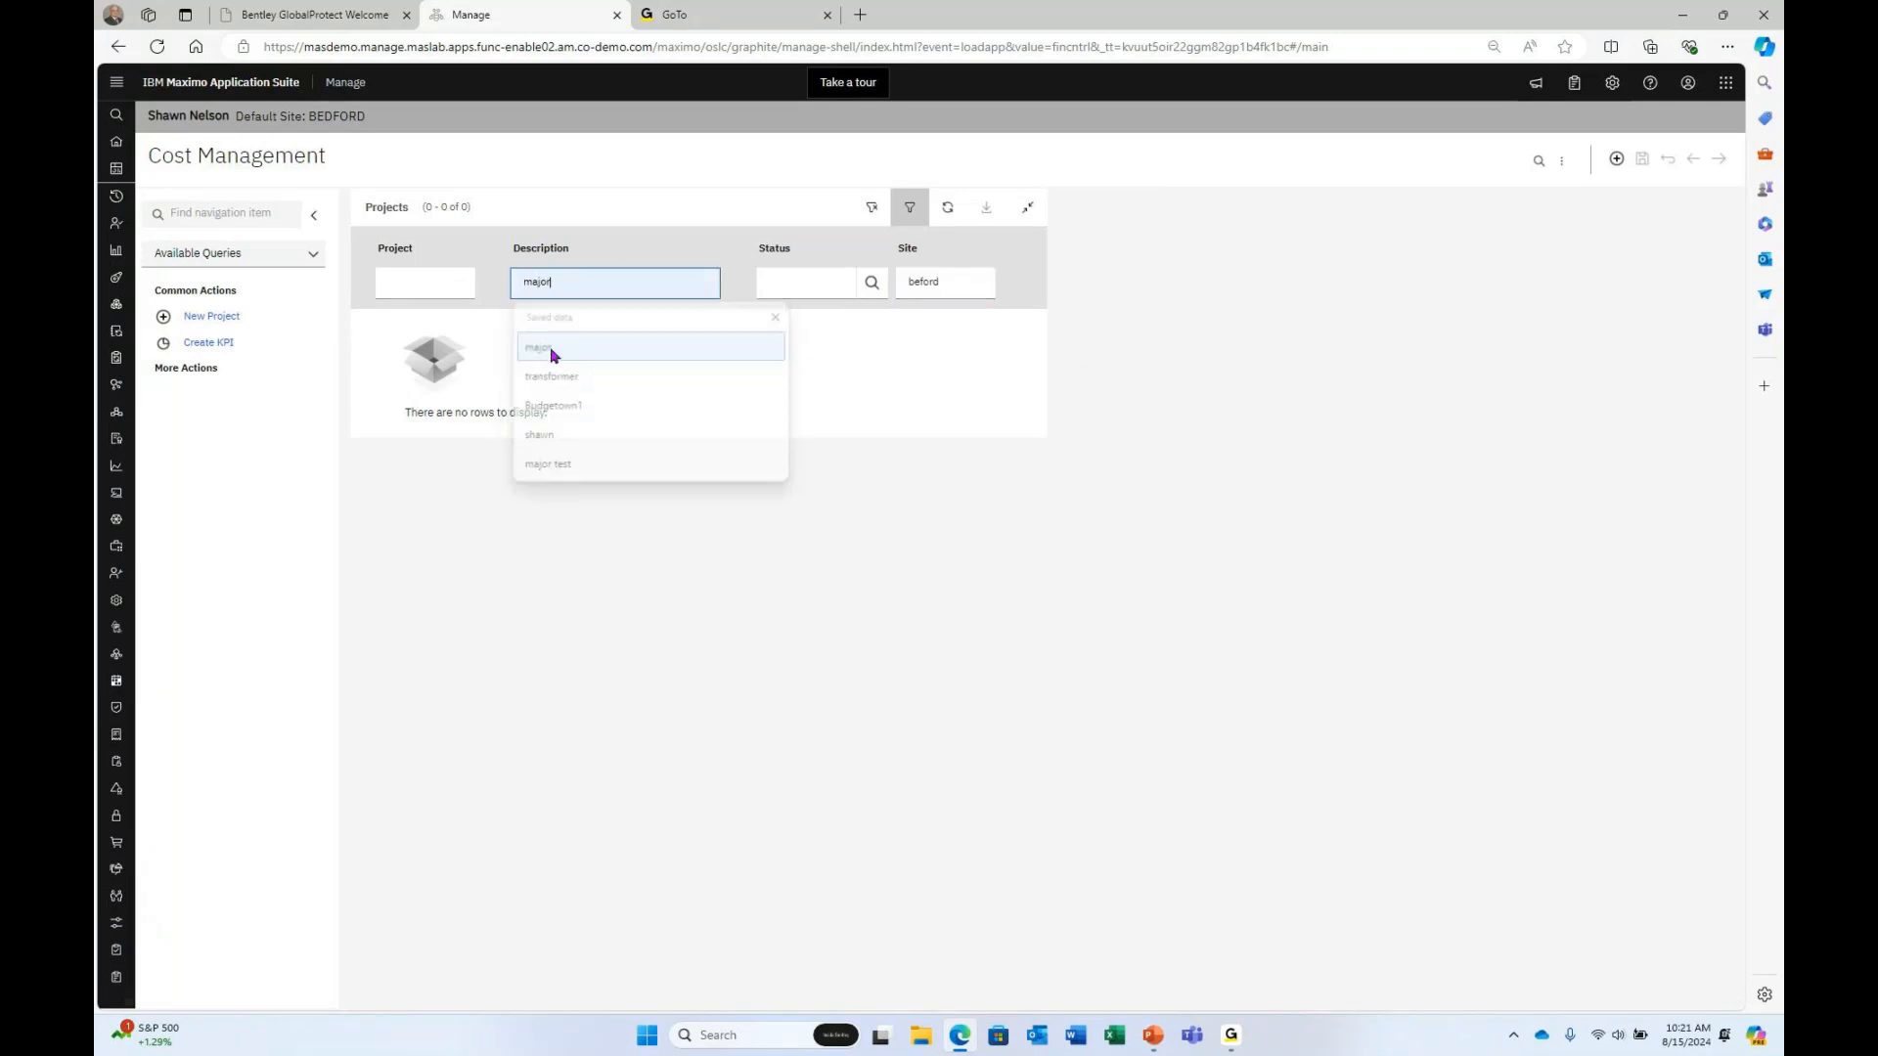
pyautogui.moveTo(909, 282); pyautogui.dragTo(923, 281)
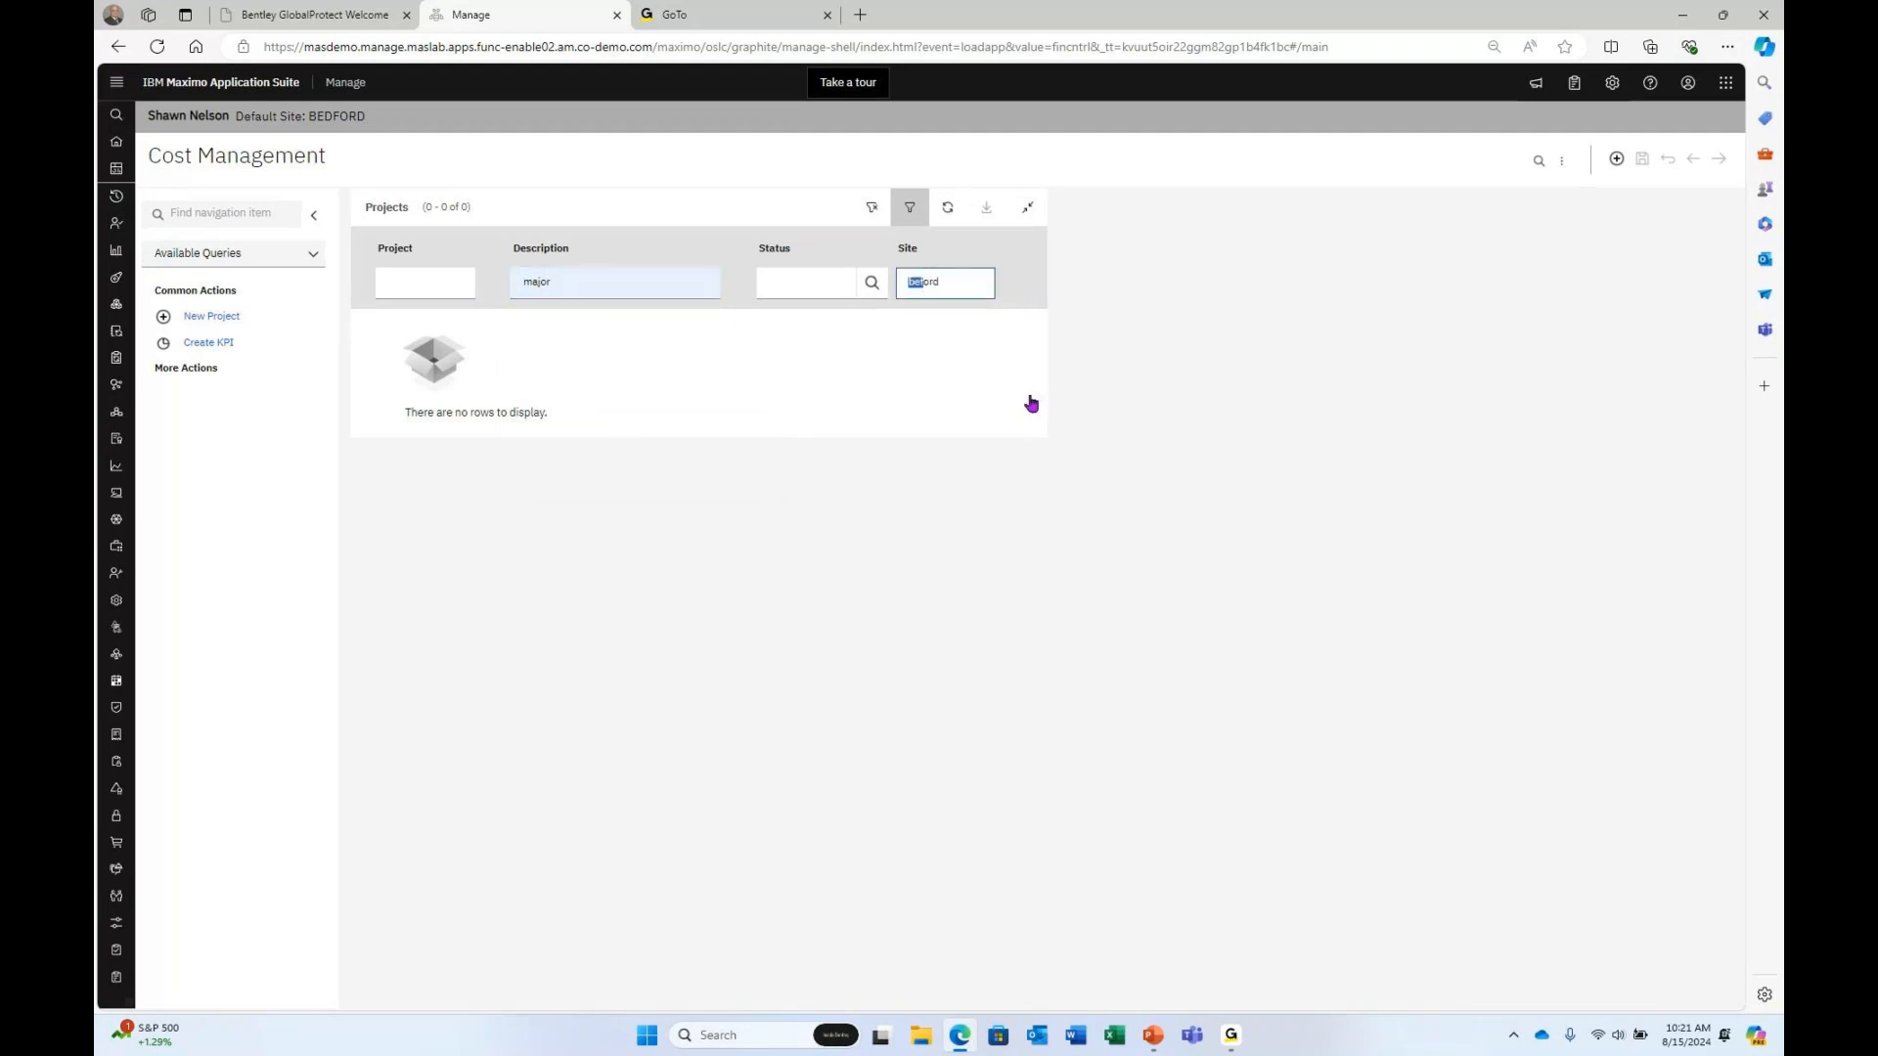
pyautogui.rightClick(922, 281)
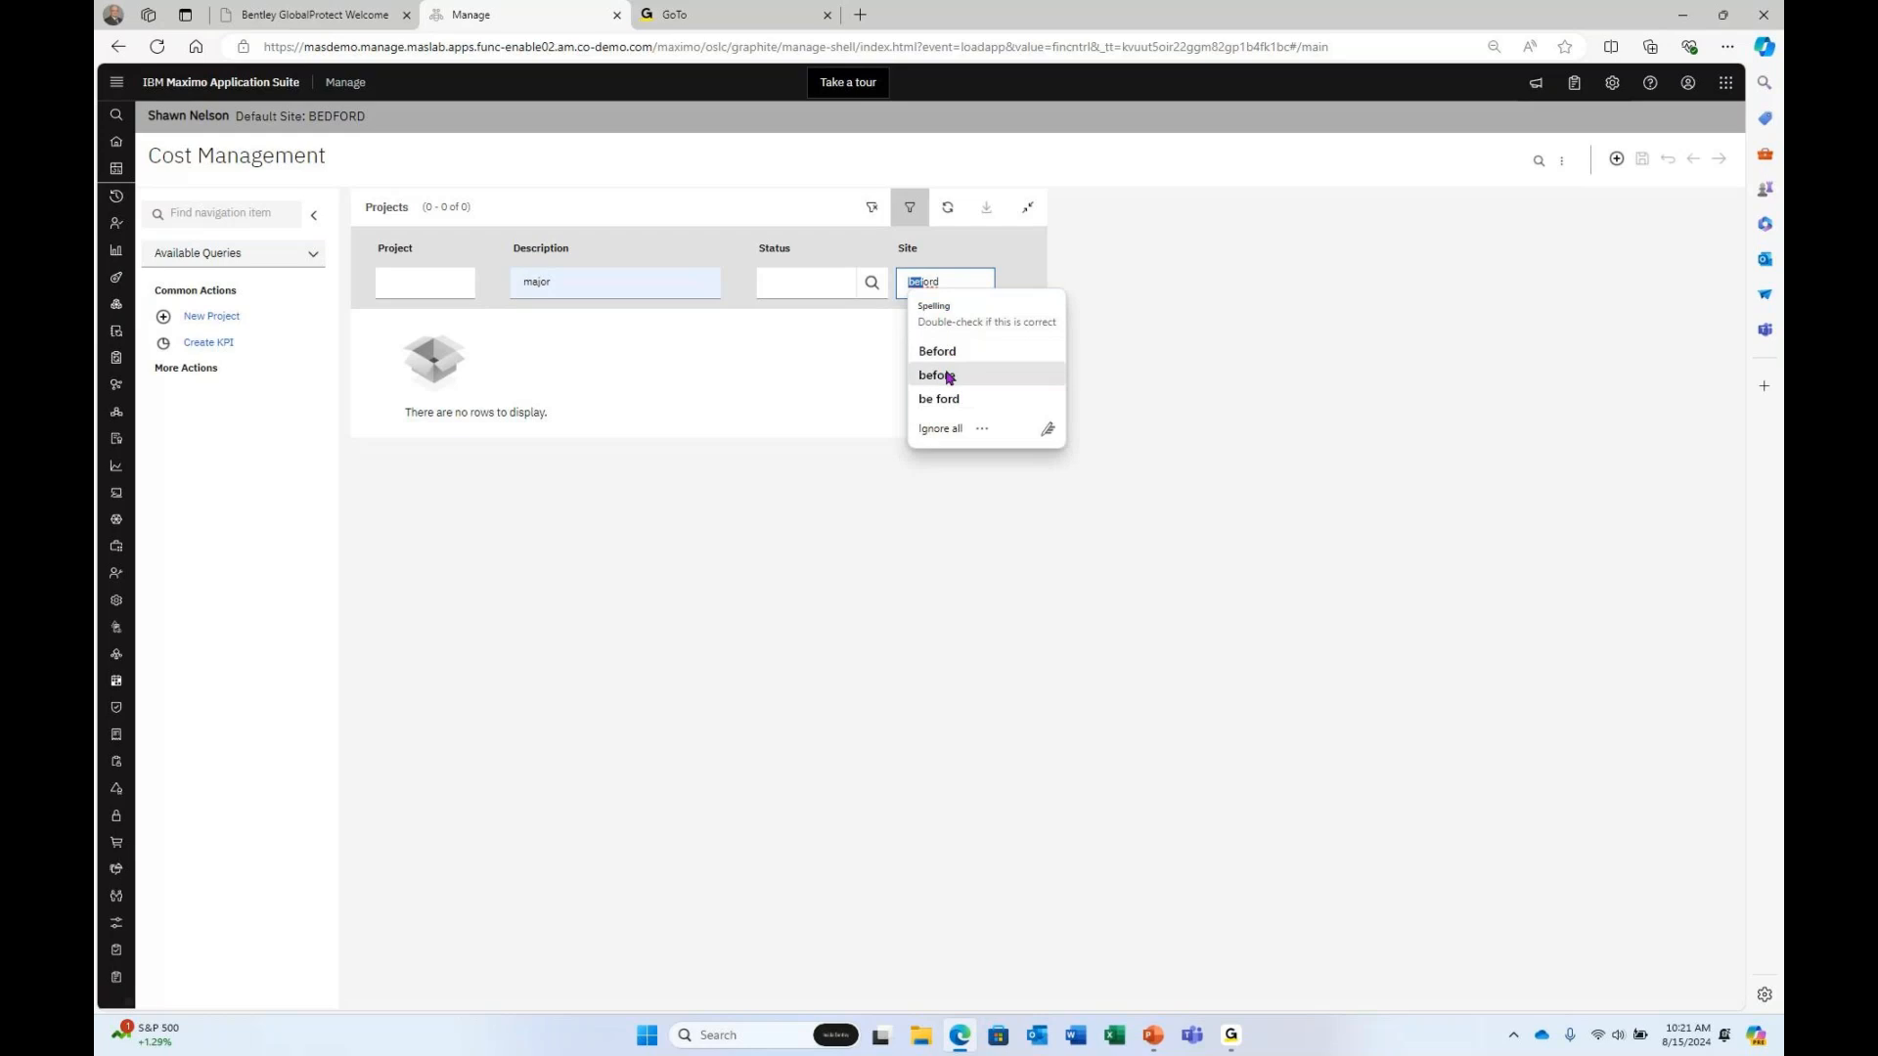
pyautogui.click(988, 282)
pyautogui.press('BackSpace')
pyautogui.press('BackSpace')
pyautogui.press('BackSpace')
pyautogui.write('dford')
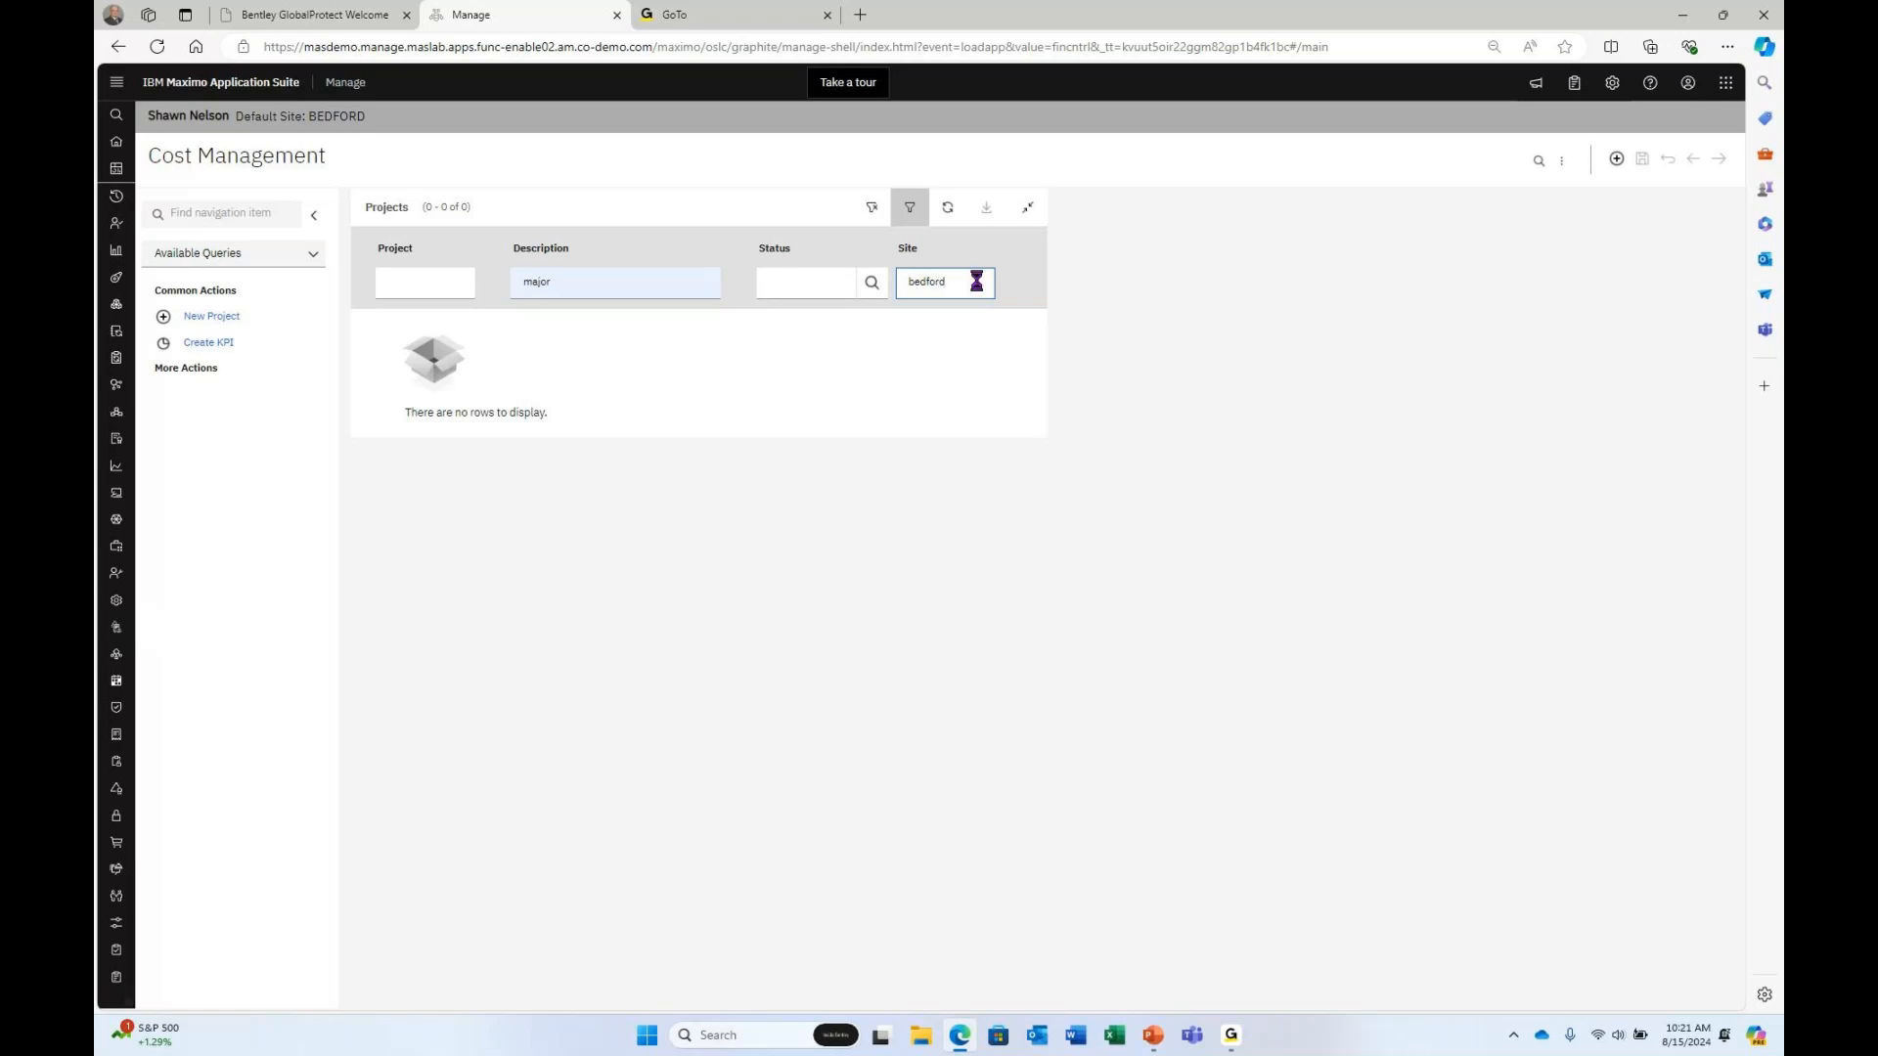
pyautogui.press('Return')
pyautogui.click(976, 282)
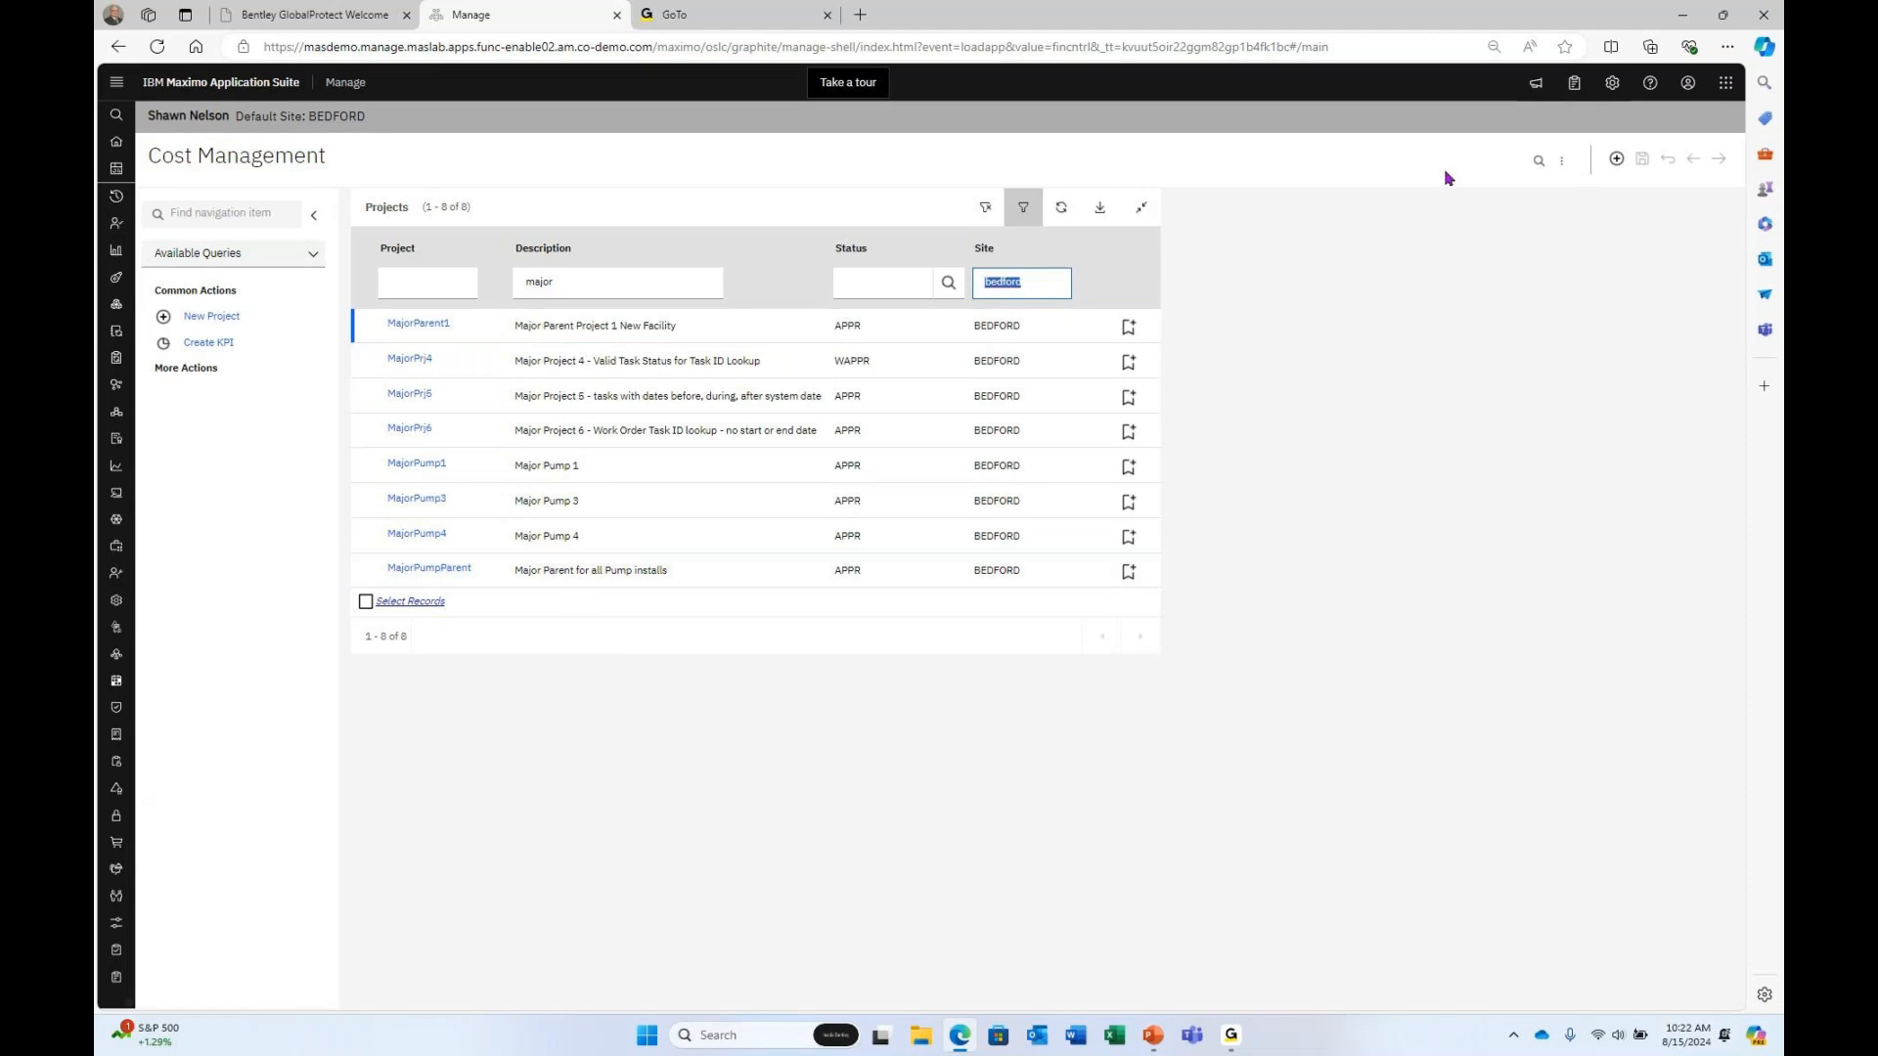
pyautogui.click(417, 322)
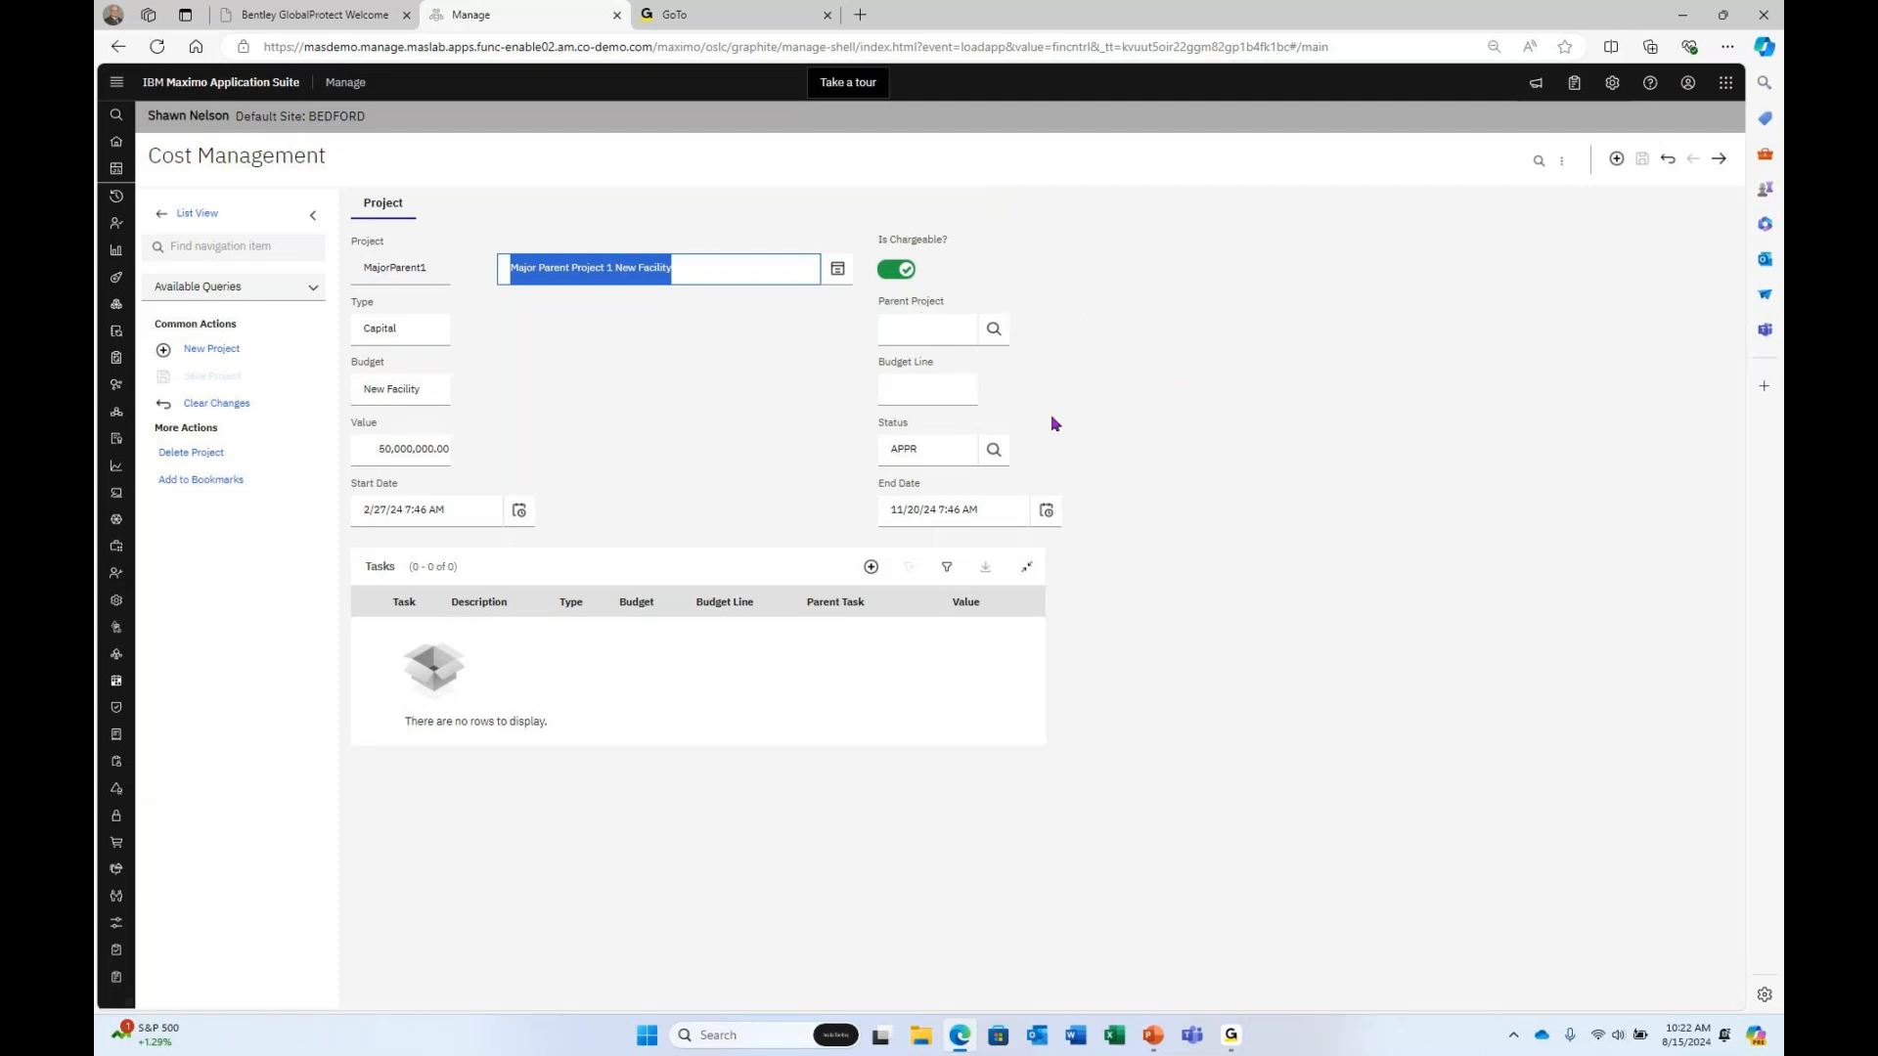
pyautogui.click(172, 214)
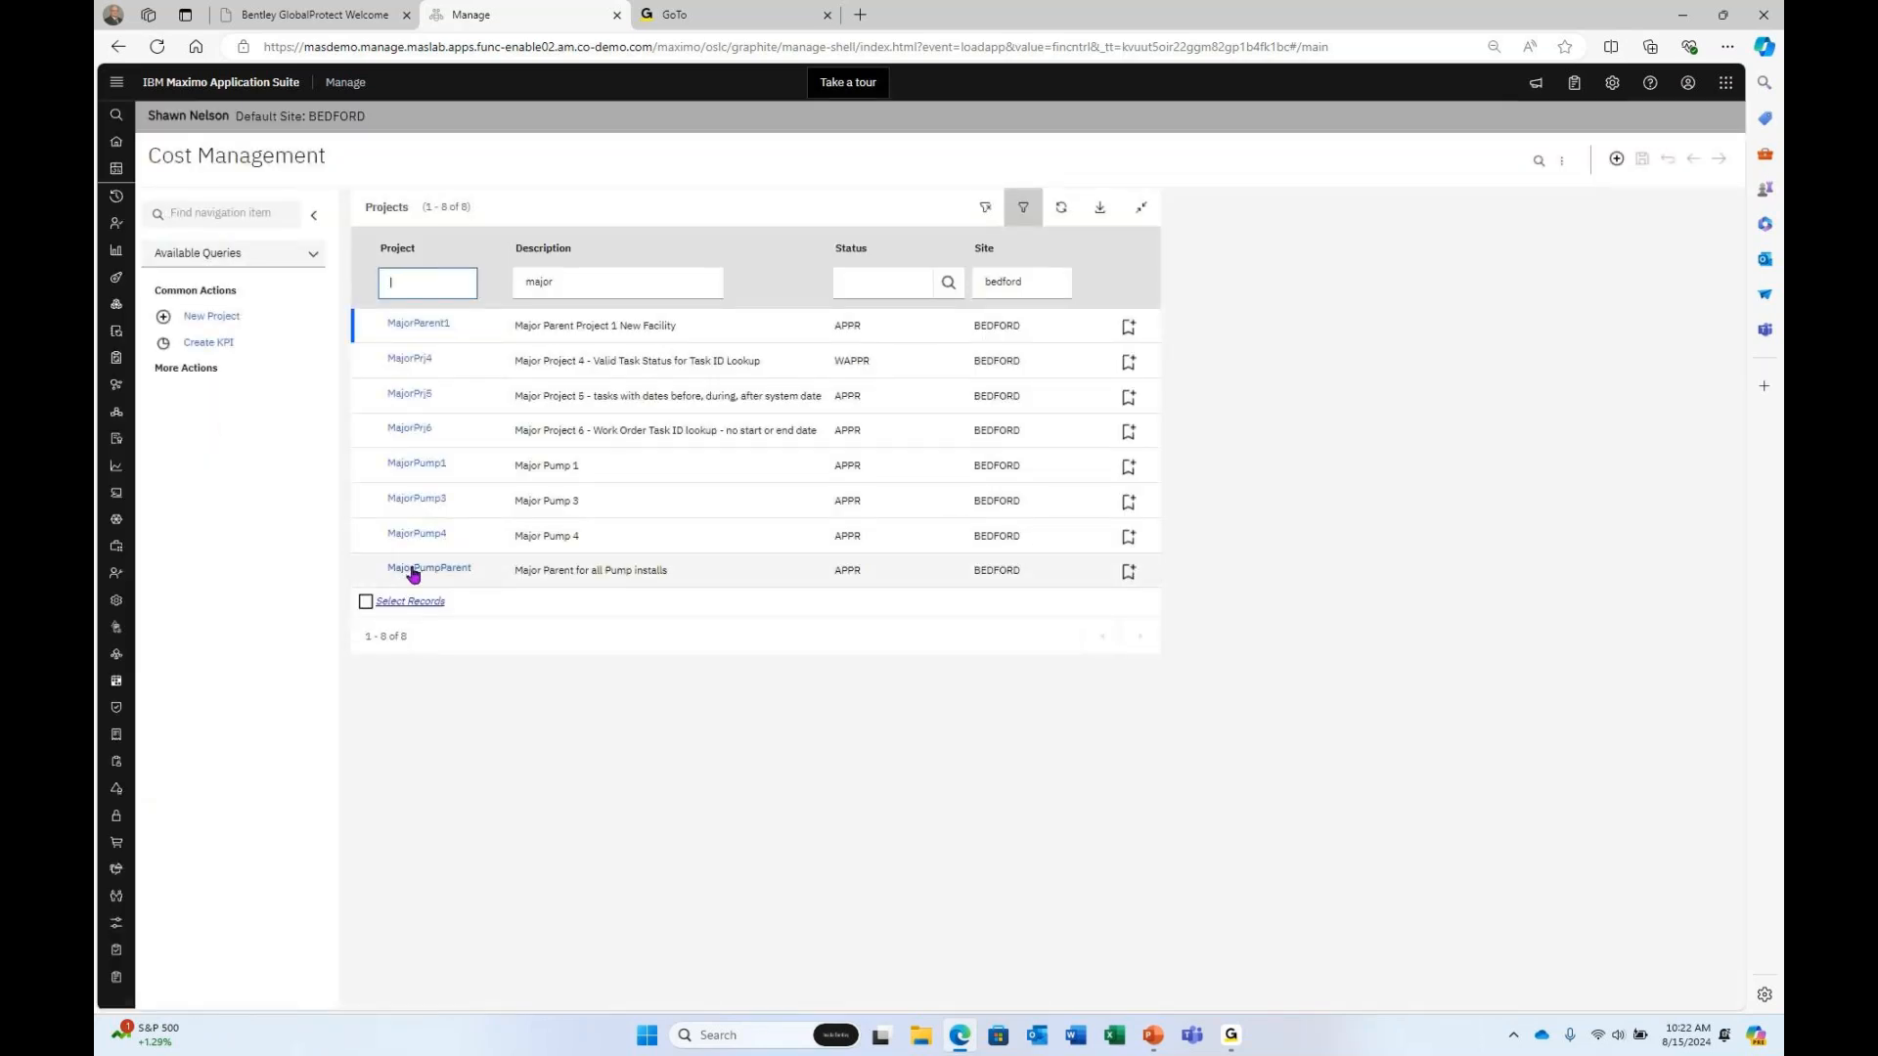
pyautogui.click(412, 574)
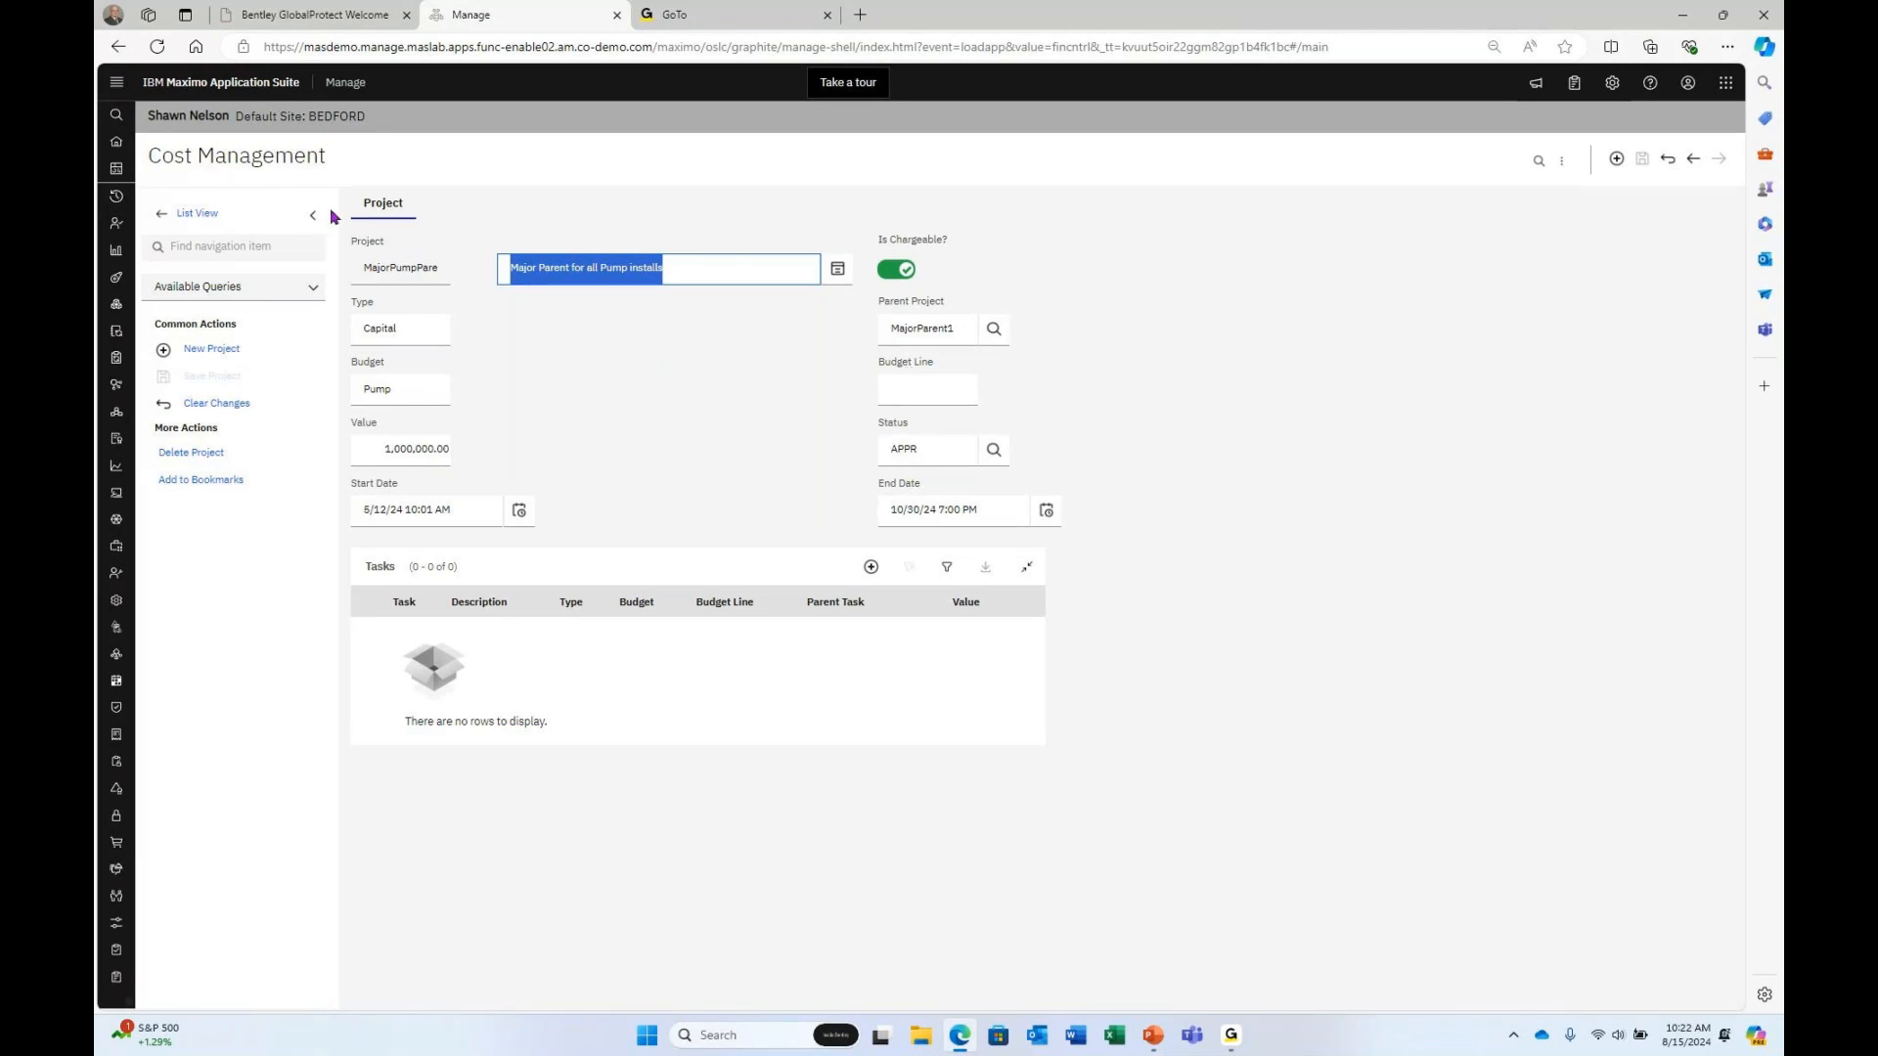
pyautogui.click(210, 214)
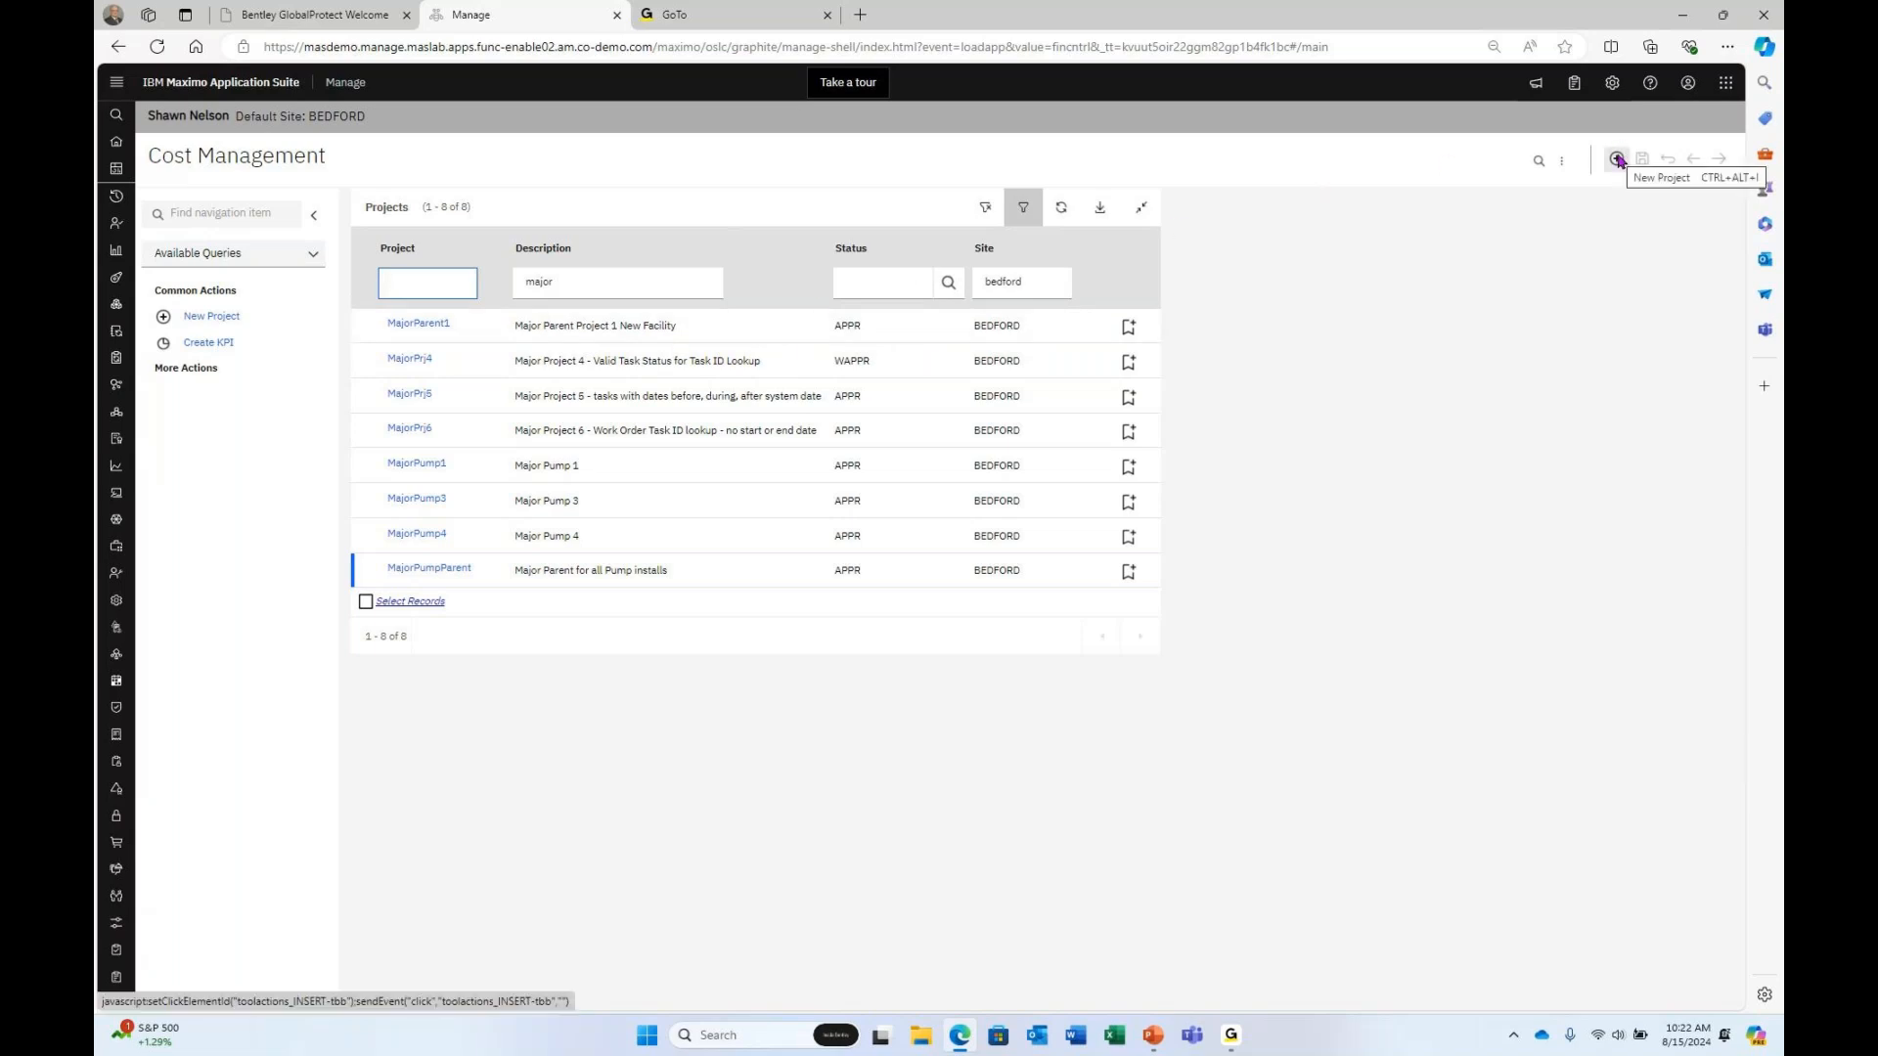
# Create a new project with ID MajorPump7 and description 'Major Pump 7'.
pyautogui.click(216, 317)
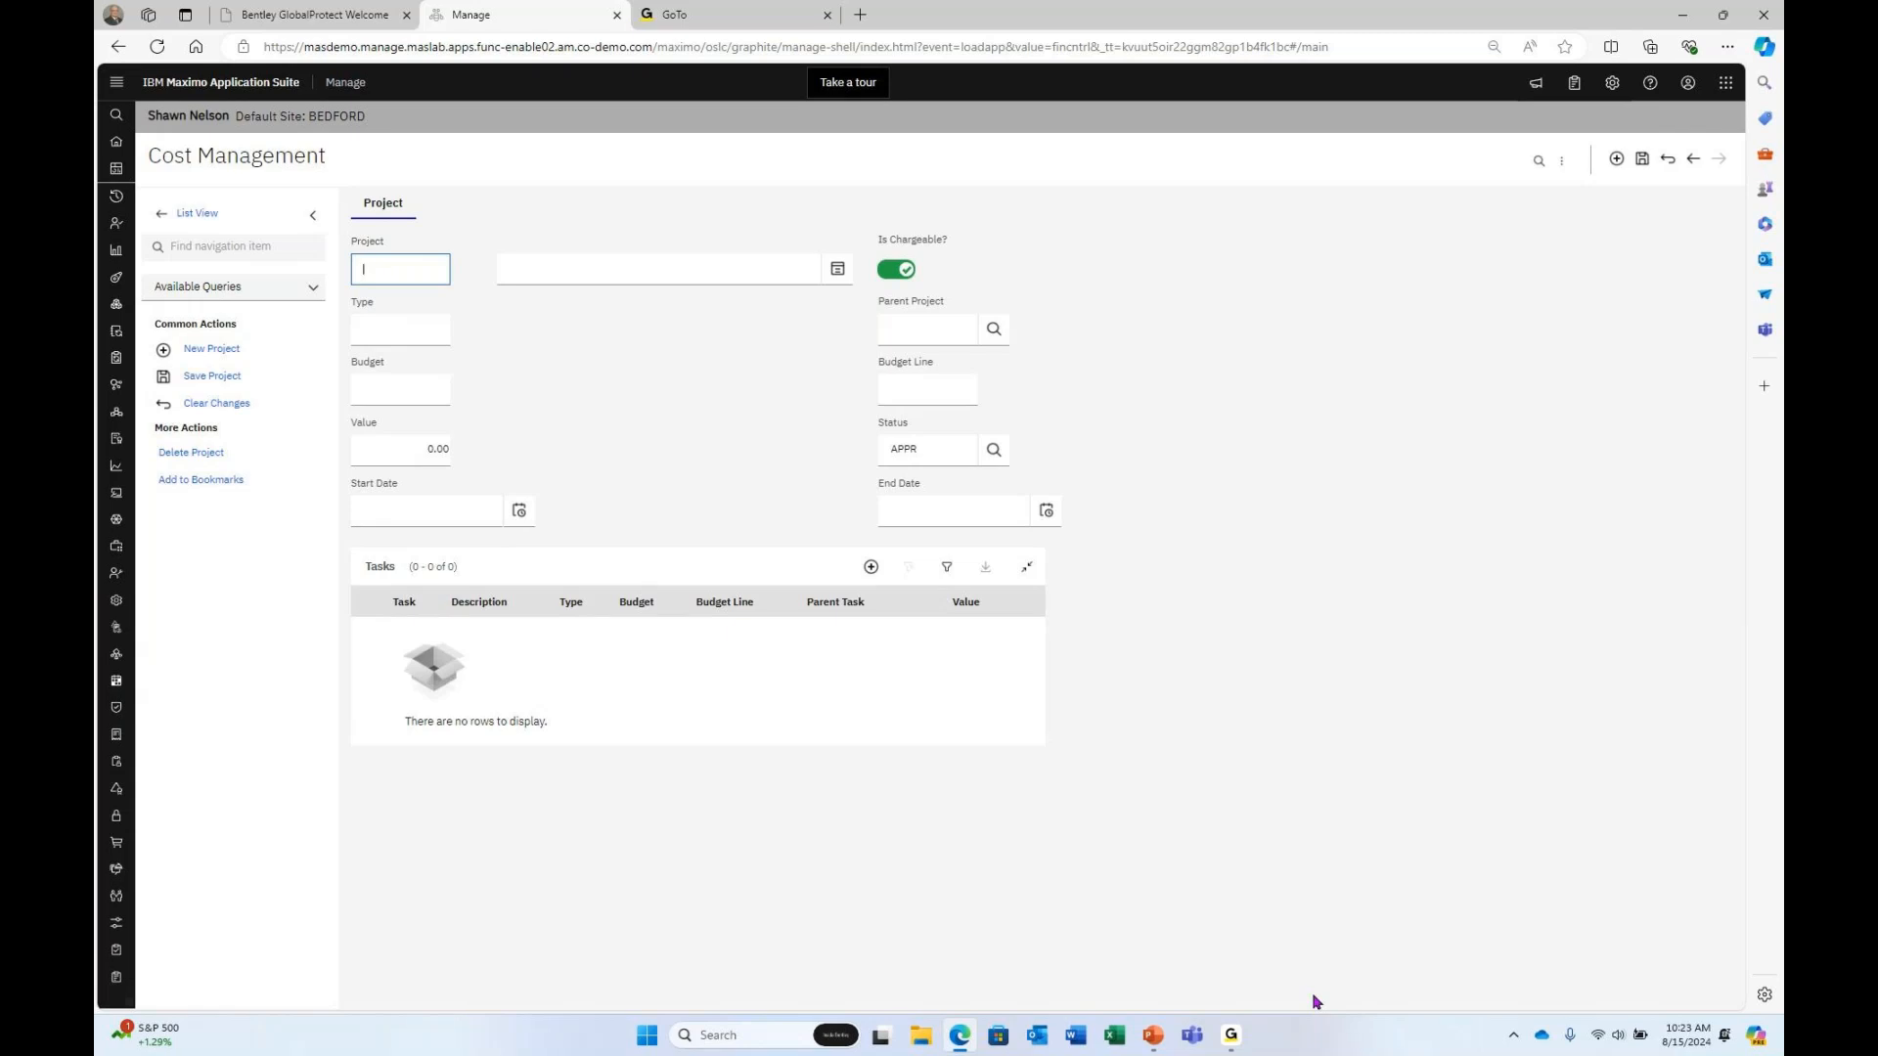
pyautogui.write('MajorPumpPare')
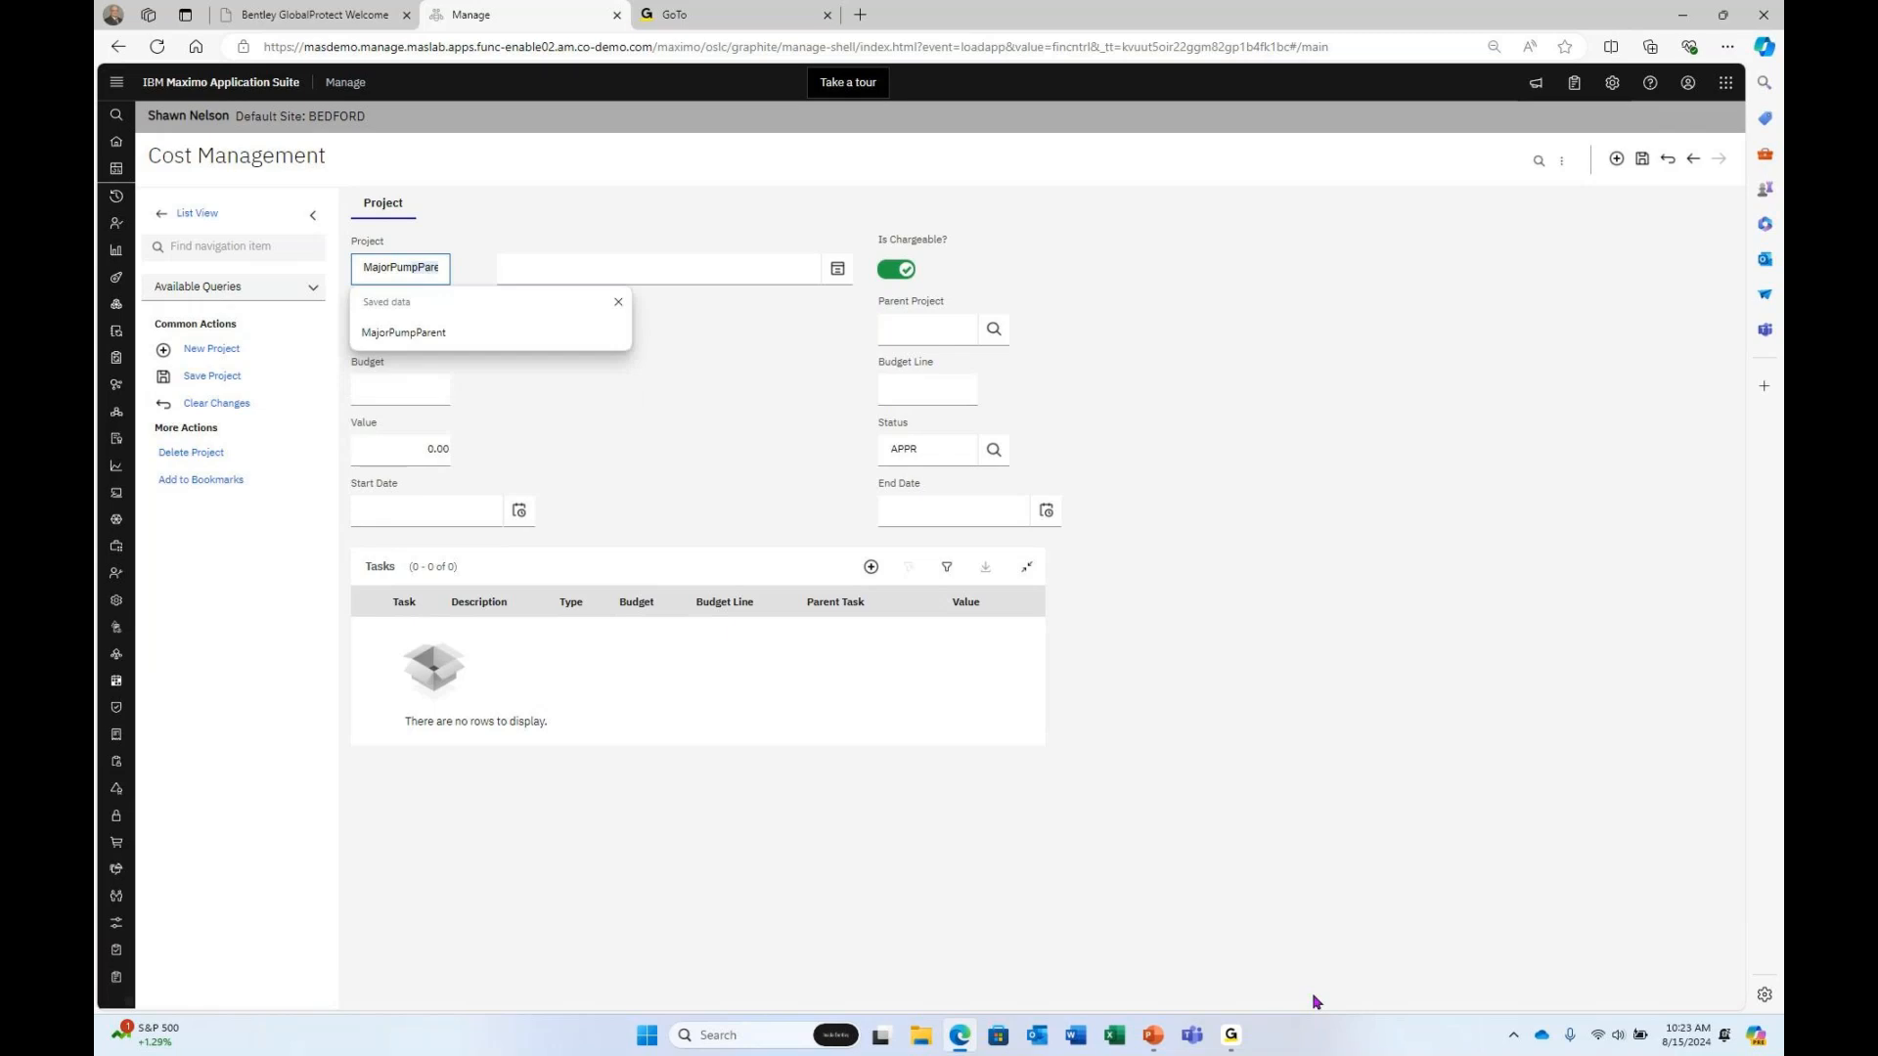
pyautogui.press('BackSpace')
pyautogui.press('BackSpace')
pyautogui.press('BackSpace')
pyautogui.press('BackSpace')
pyautogui.write('7')
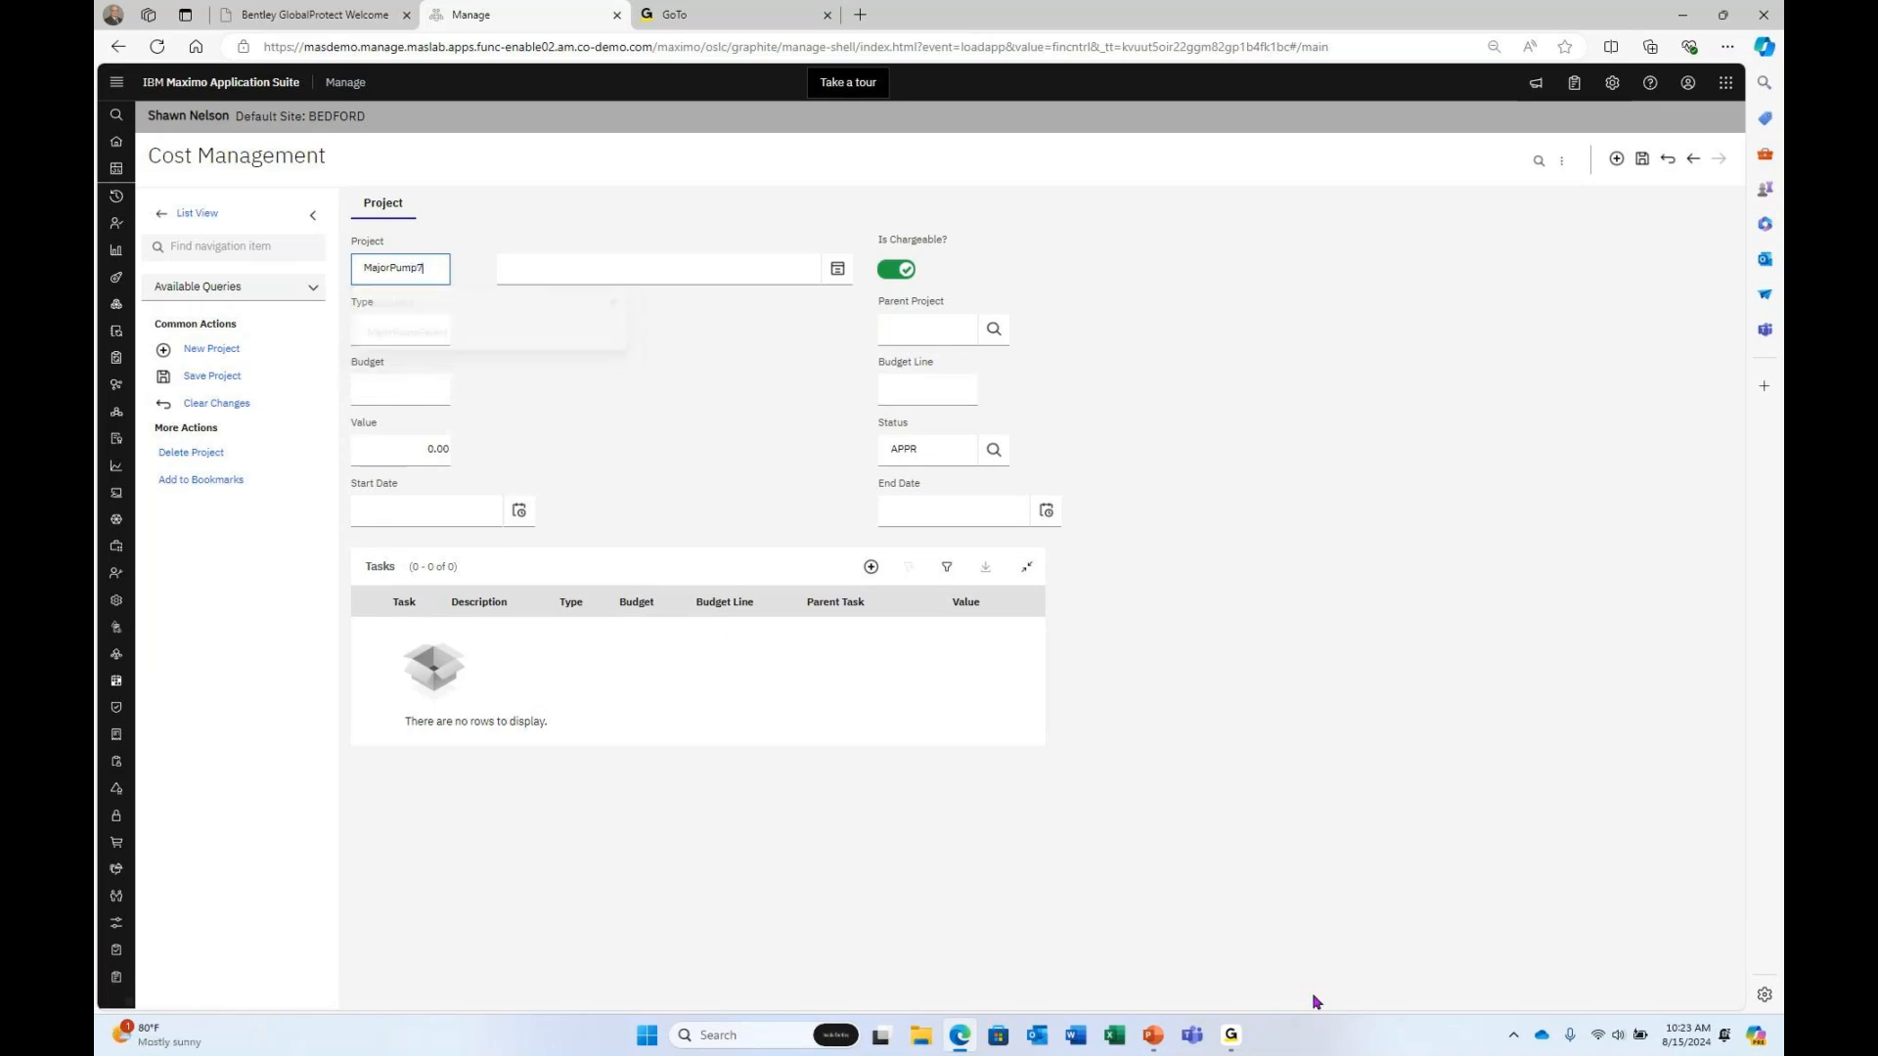
pyautogui.press('Tab')
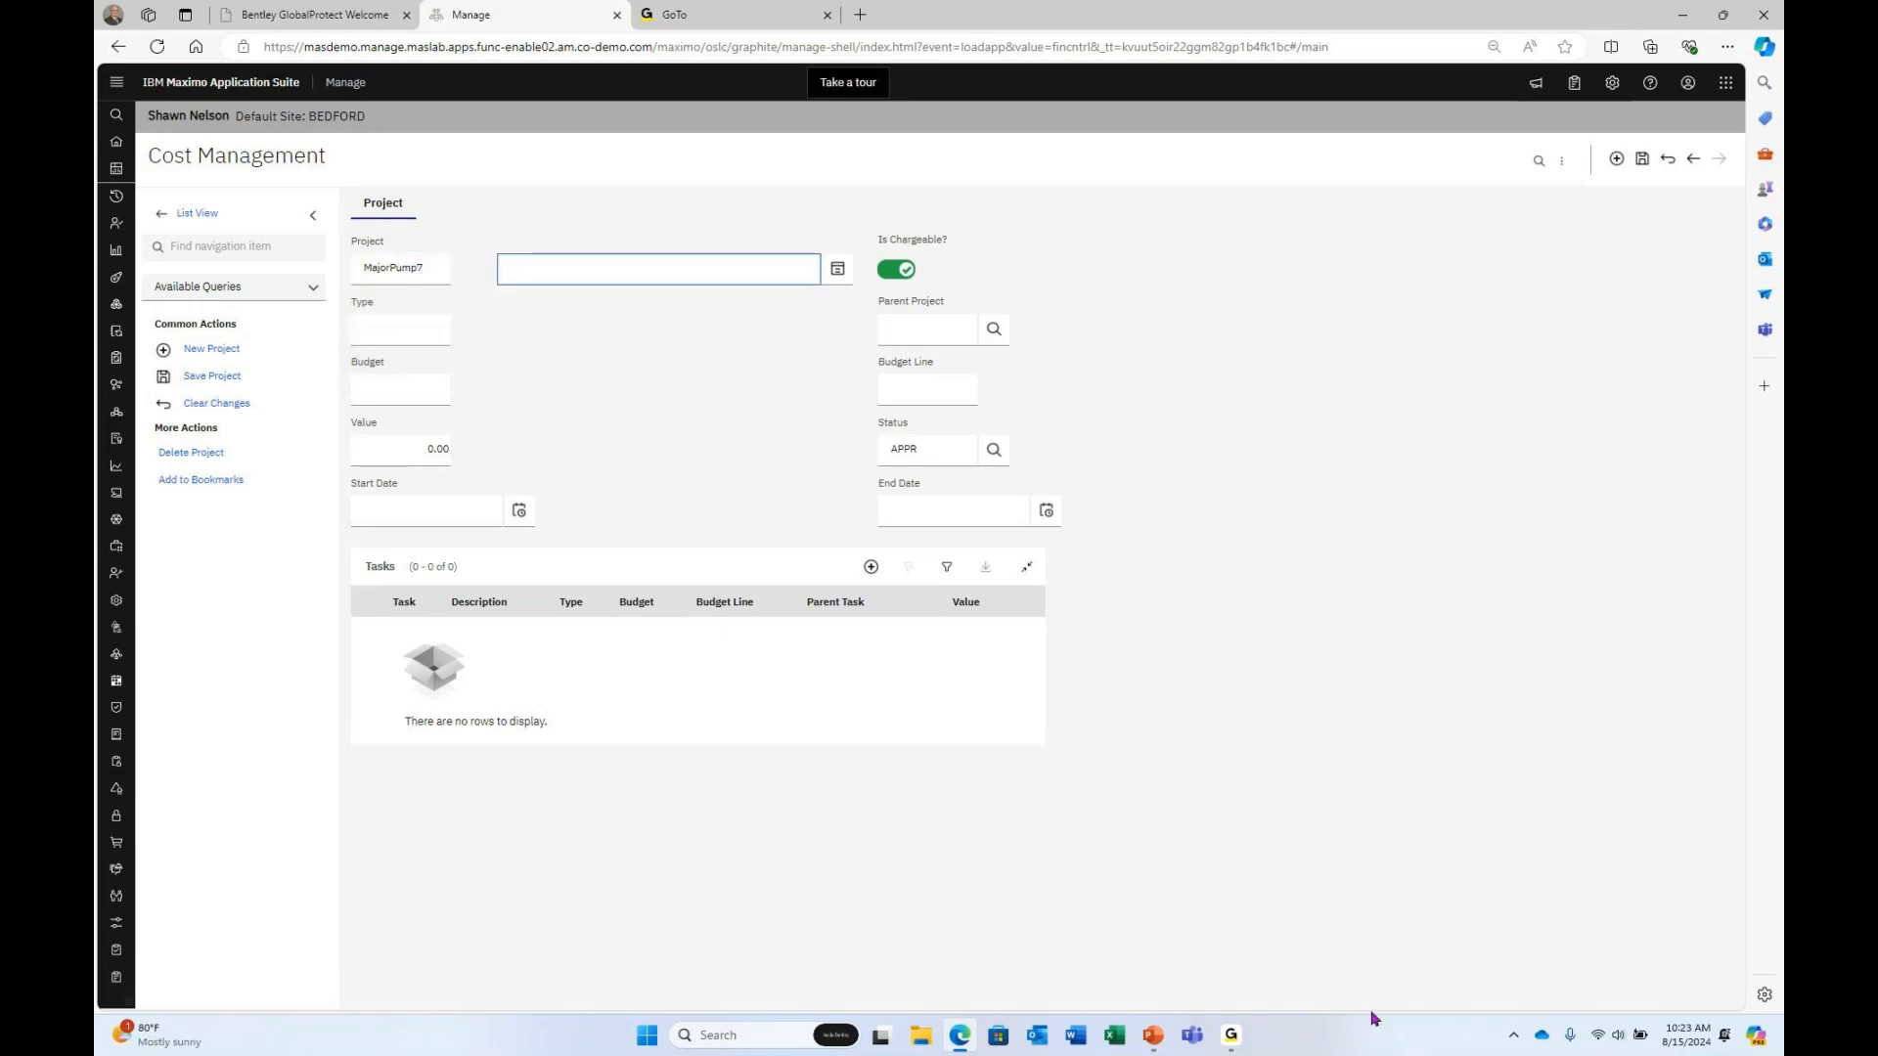
pyautogui.write('Major P')
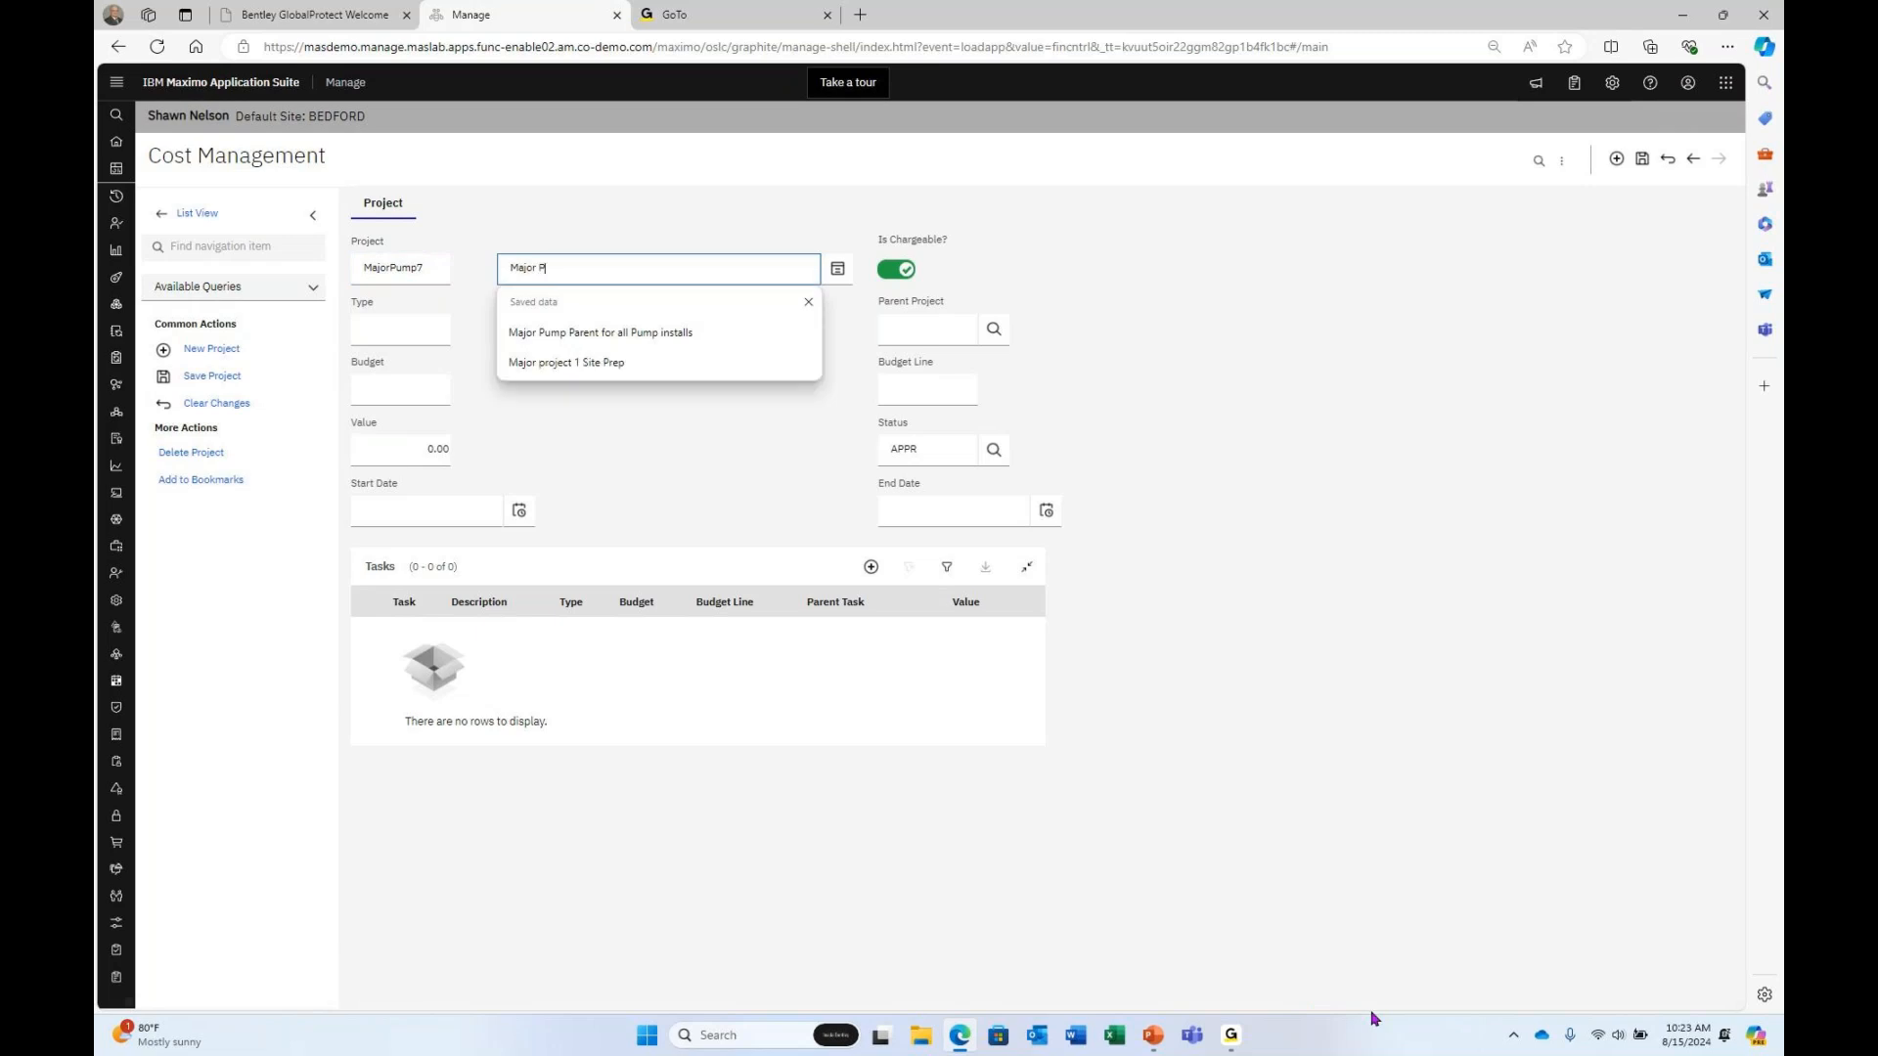
pyautogui.write('ump 78')
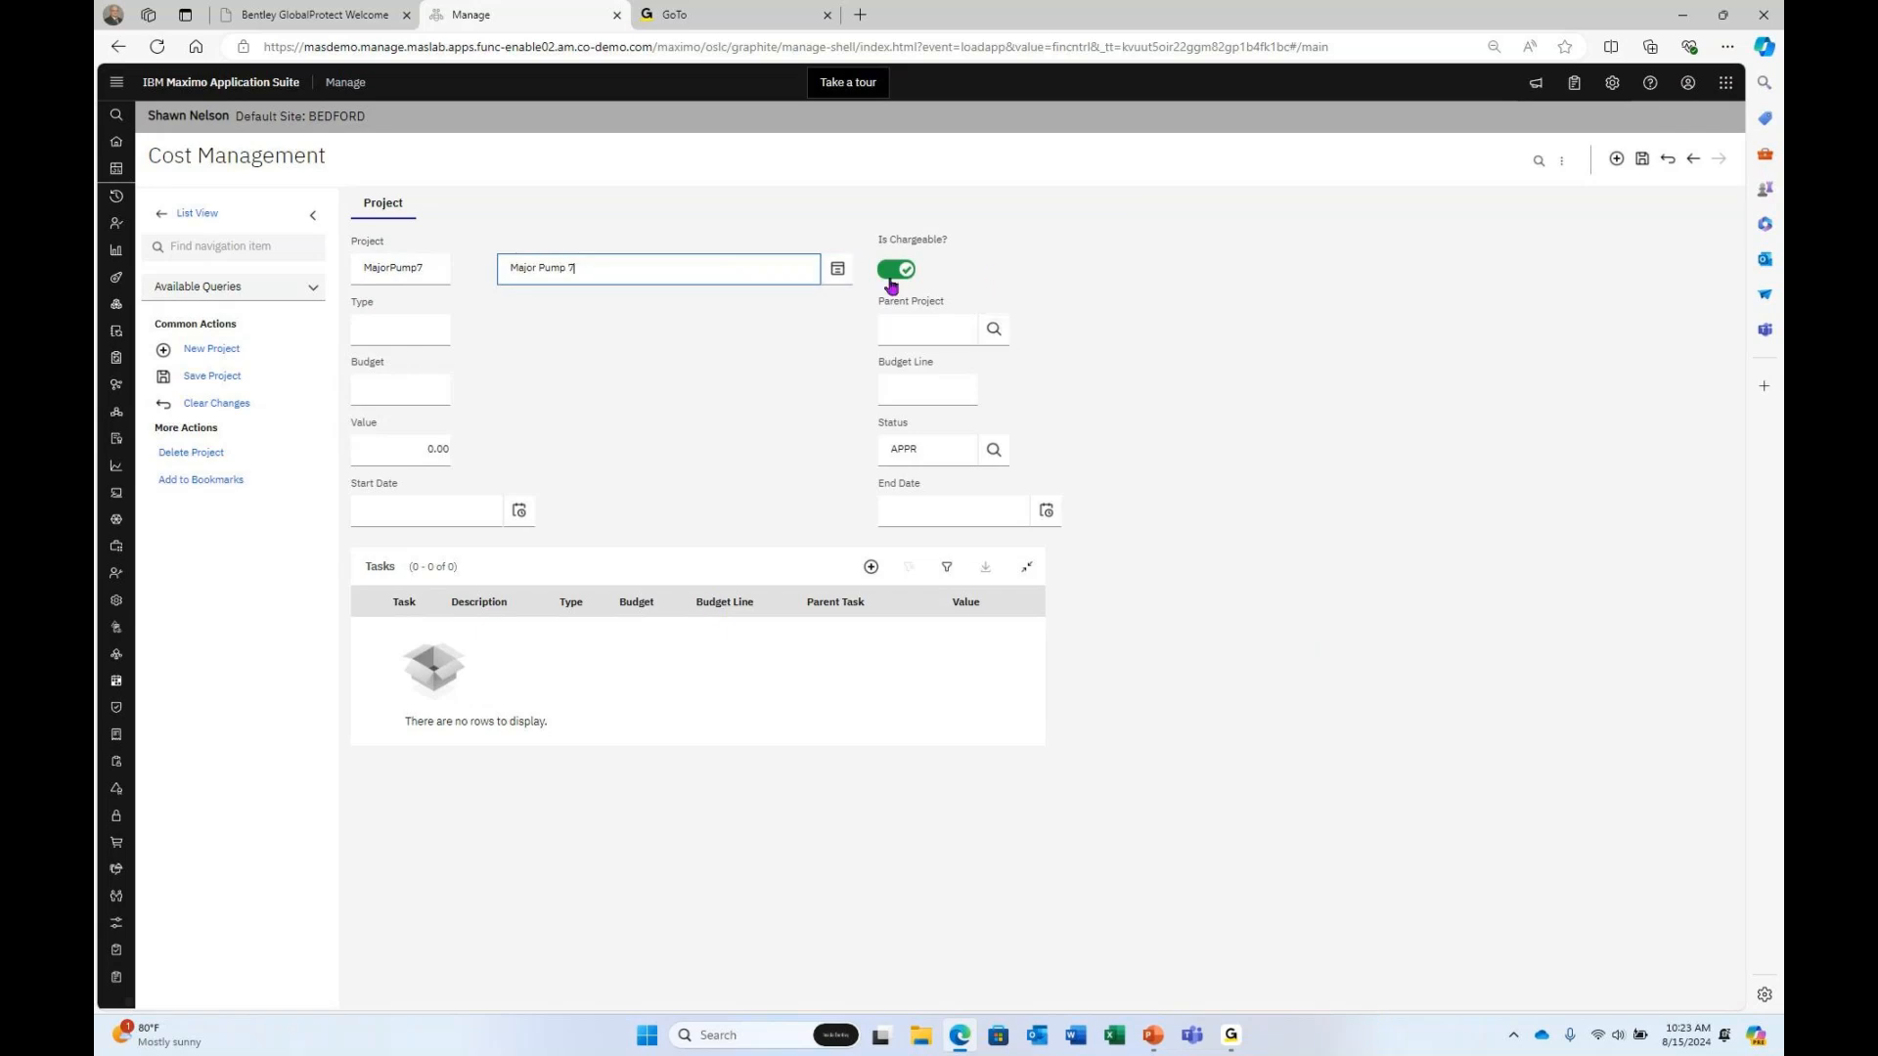
# Set the project type to Capital, budget Pump, budget line Pump 7, value 25000.
pyautogui.click(373, 332)
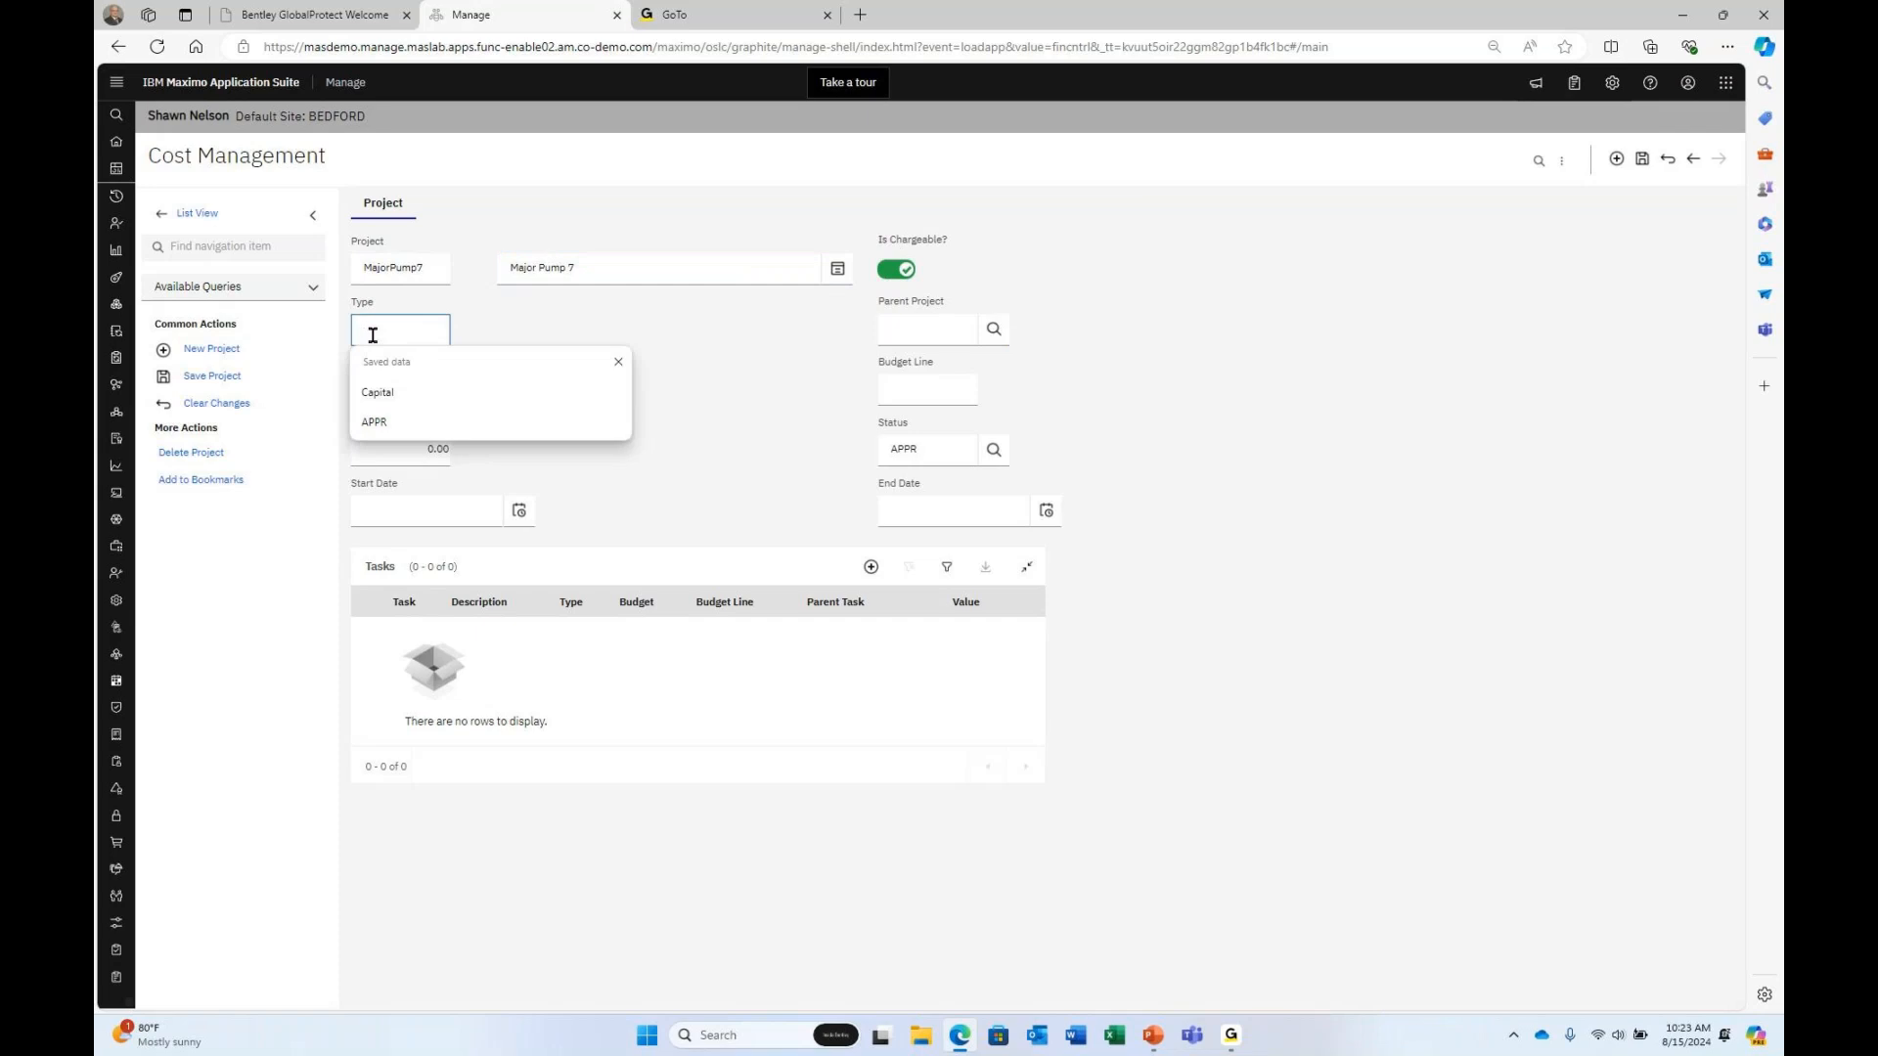
pyautogui.click(377, 392)
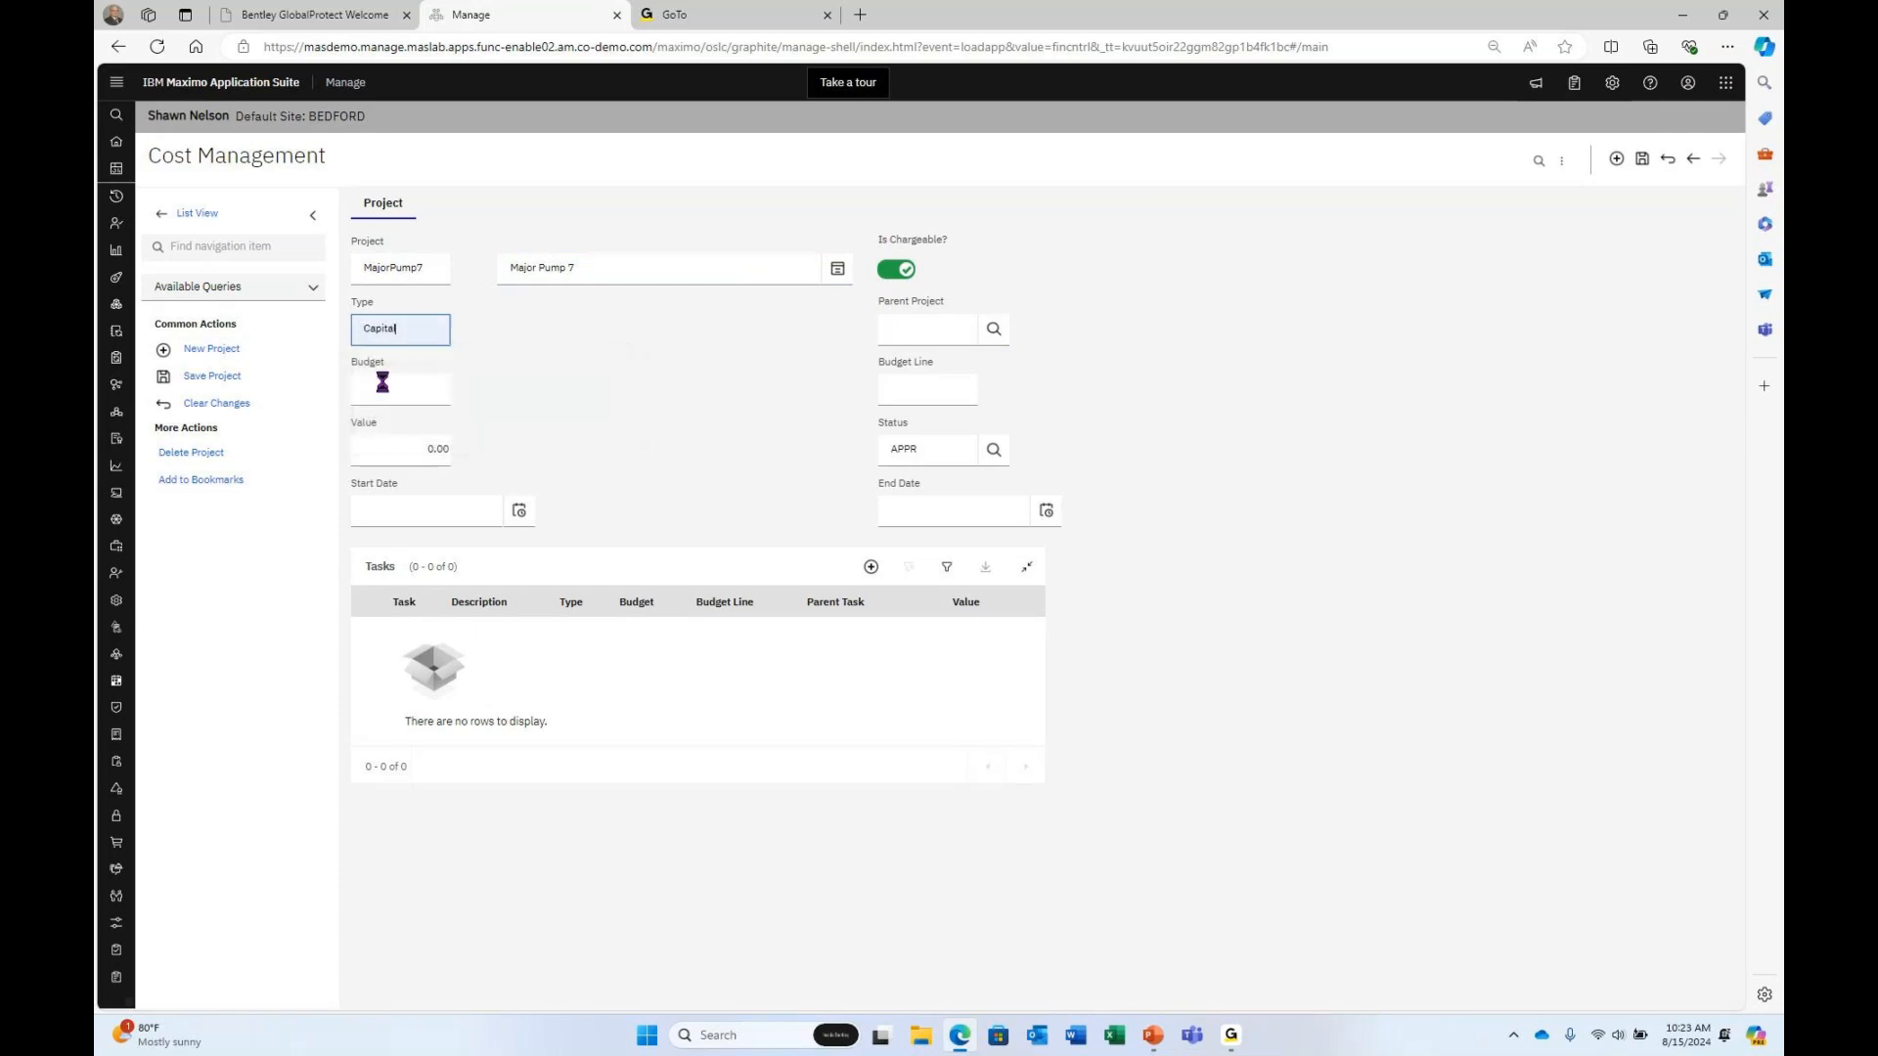
pyautogui.click(409, 381)
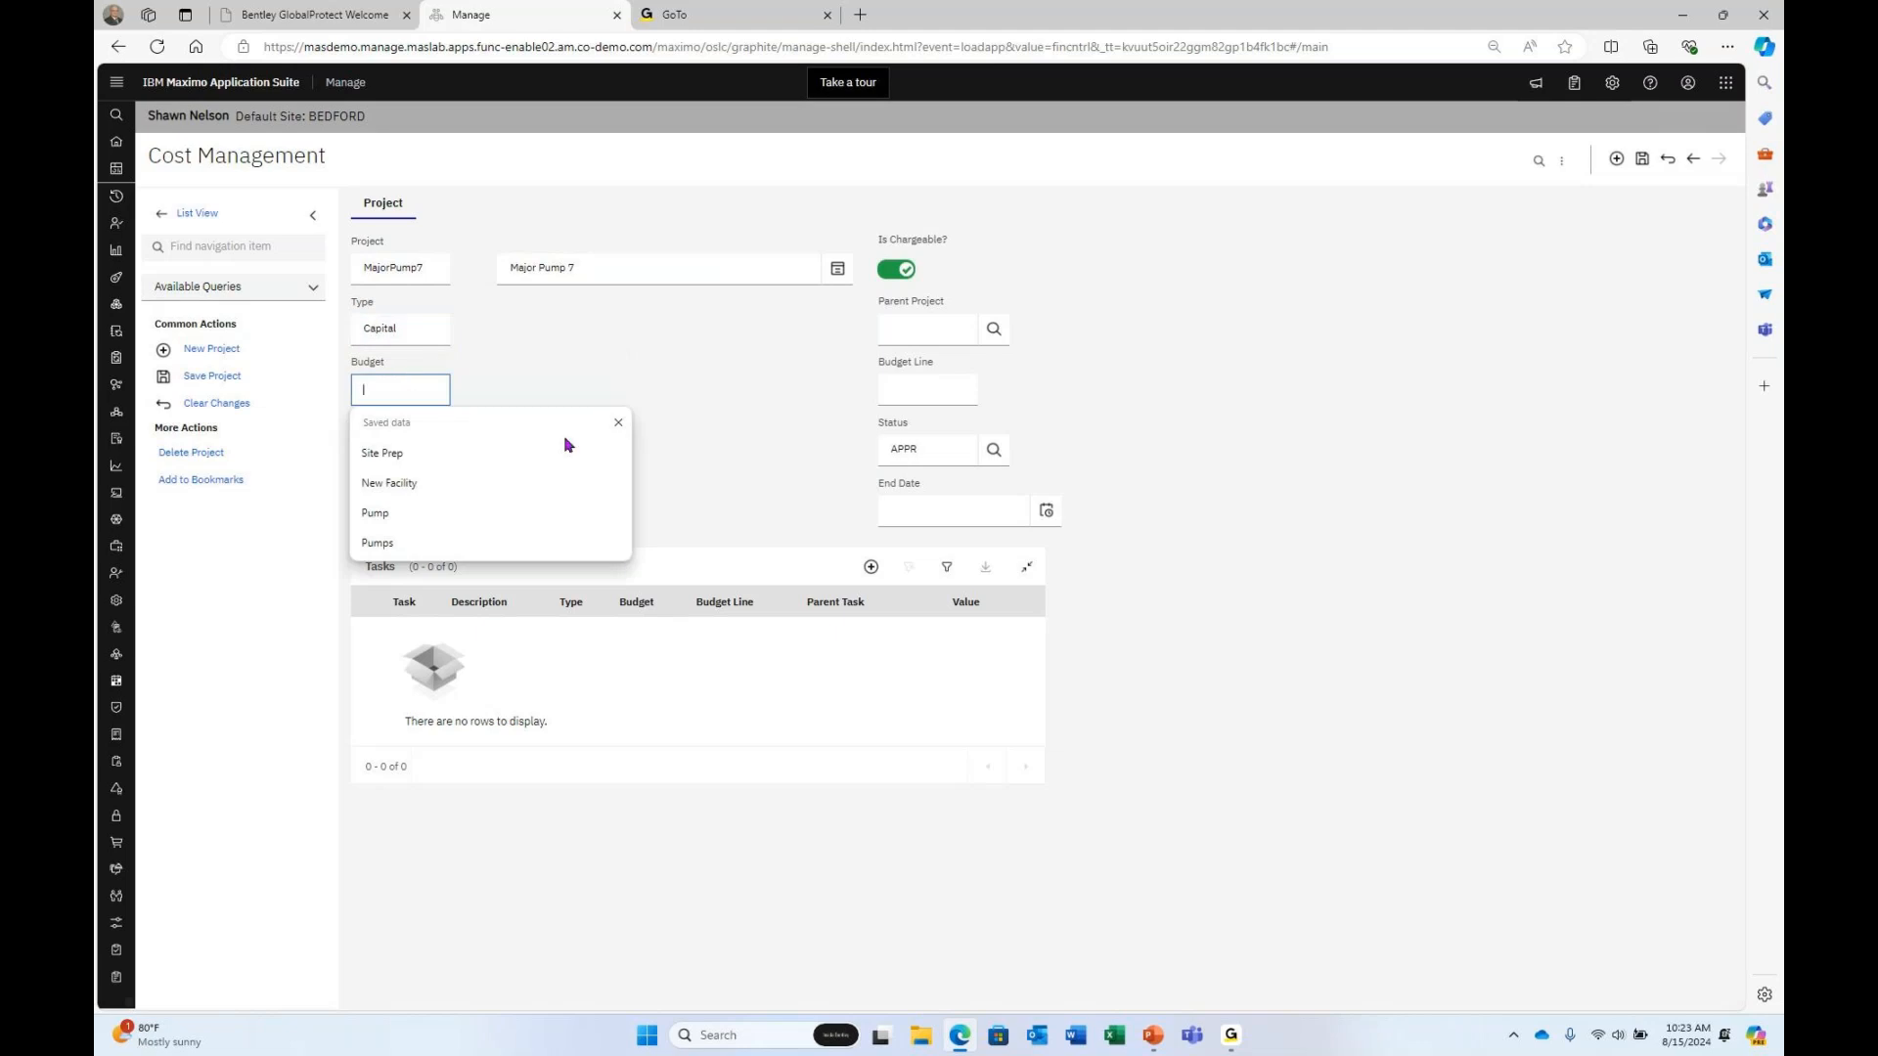
pyautogui.write('Pump')
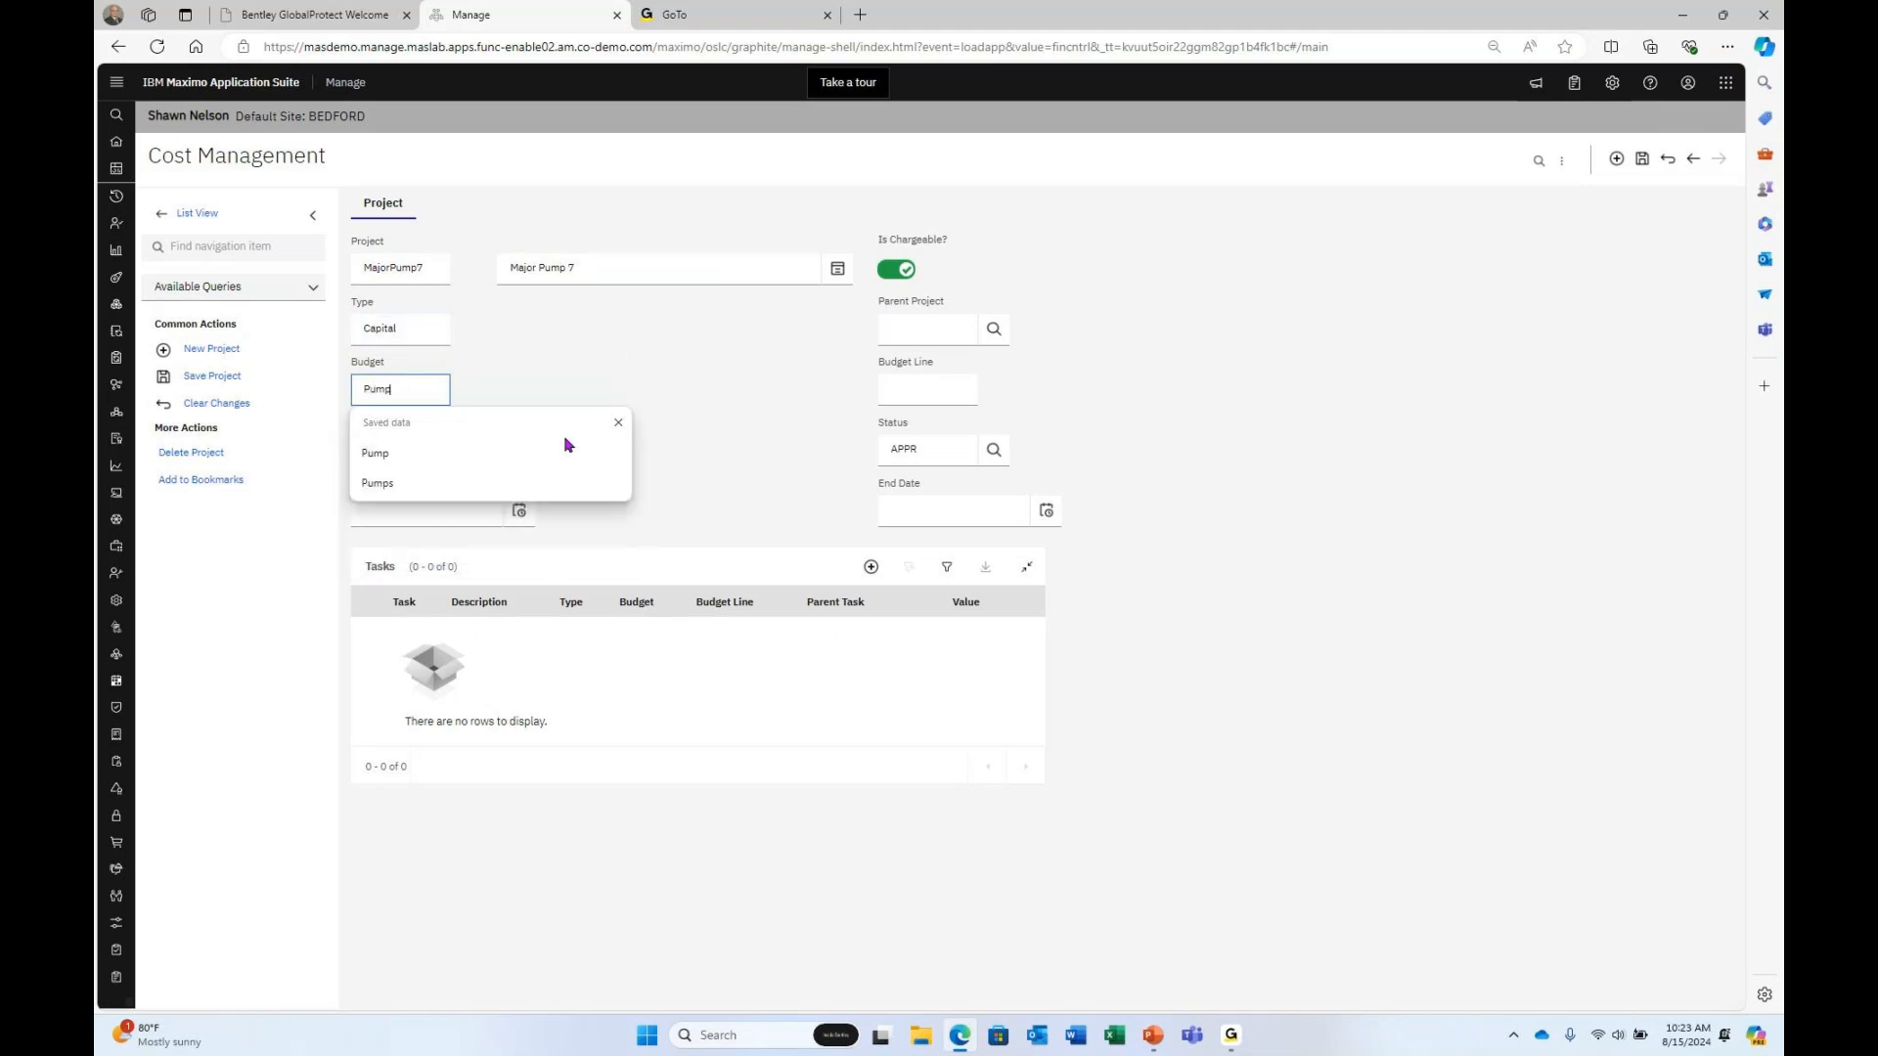
pyautogui.click(898, 388)
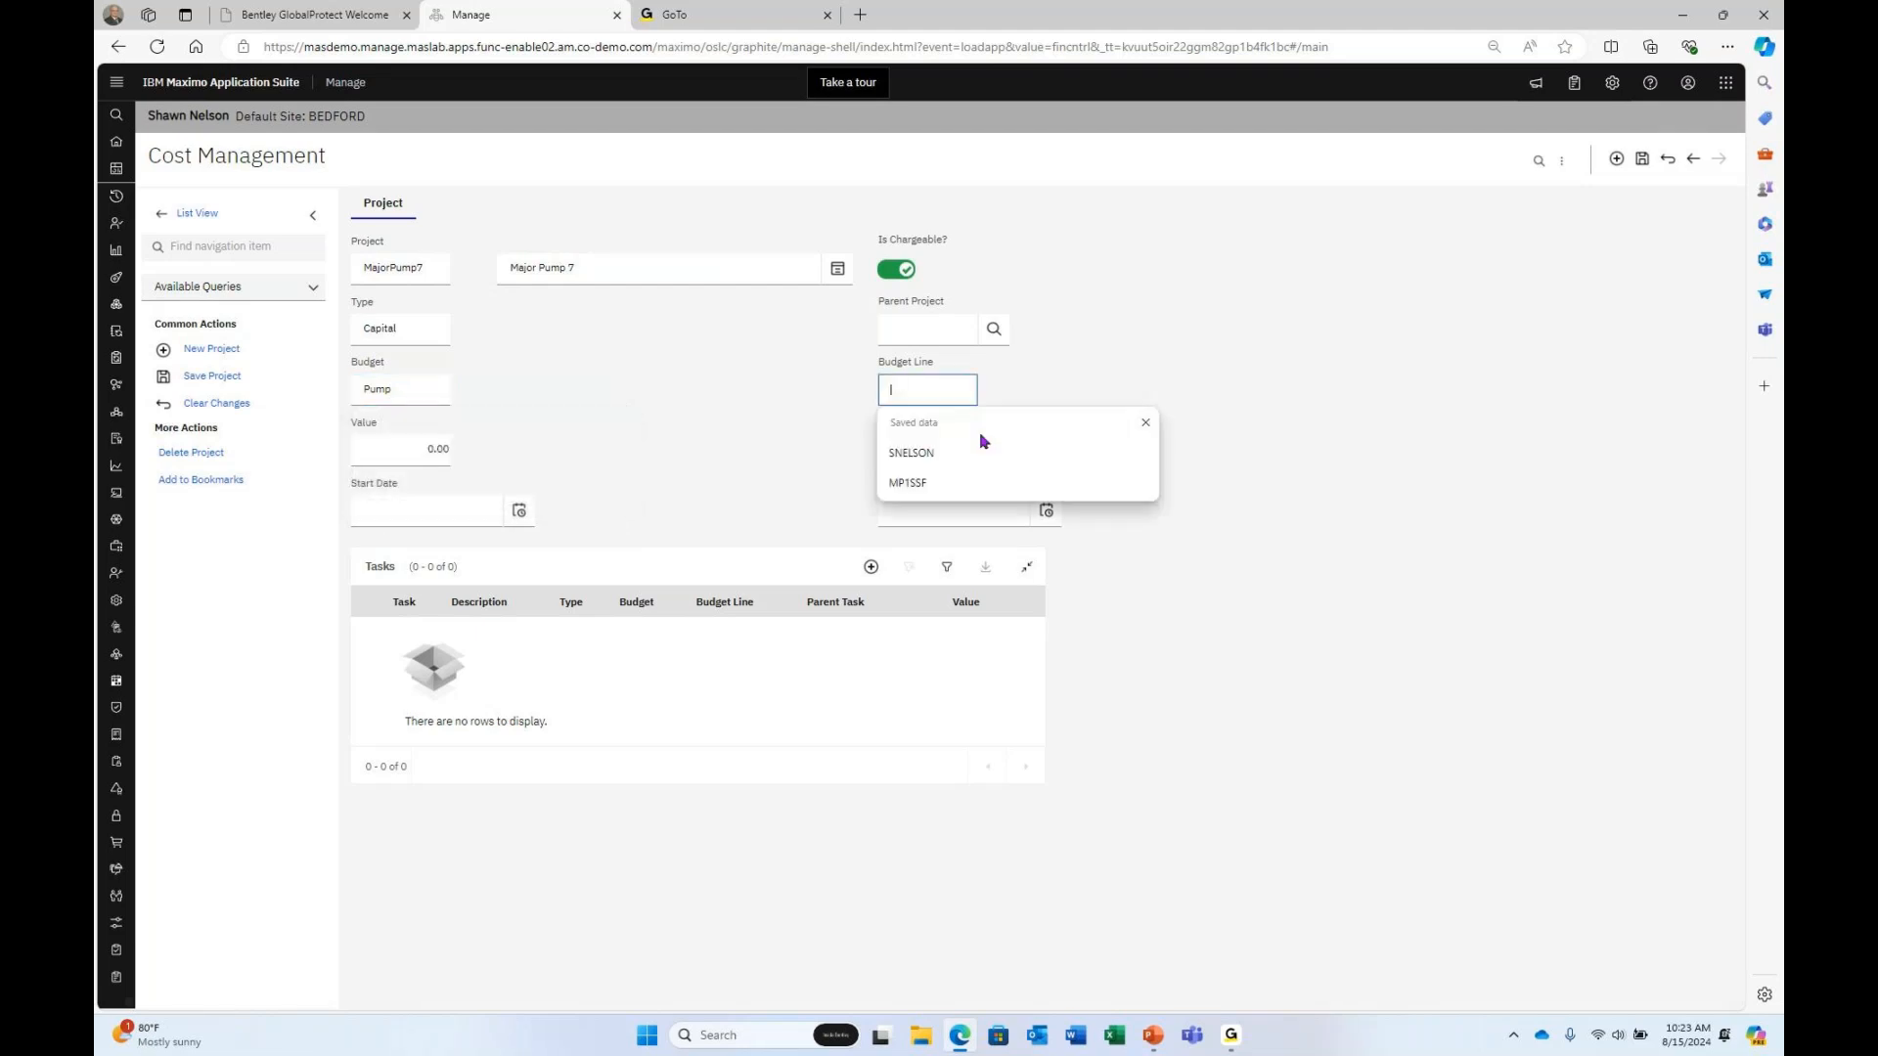
pyautogui.write('Pump 7')
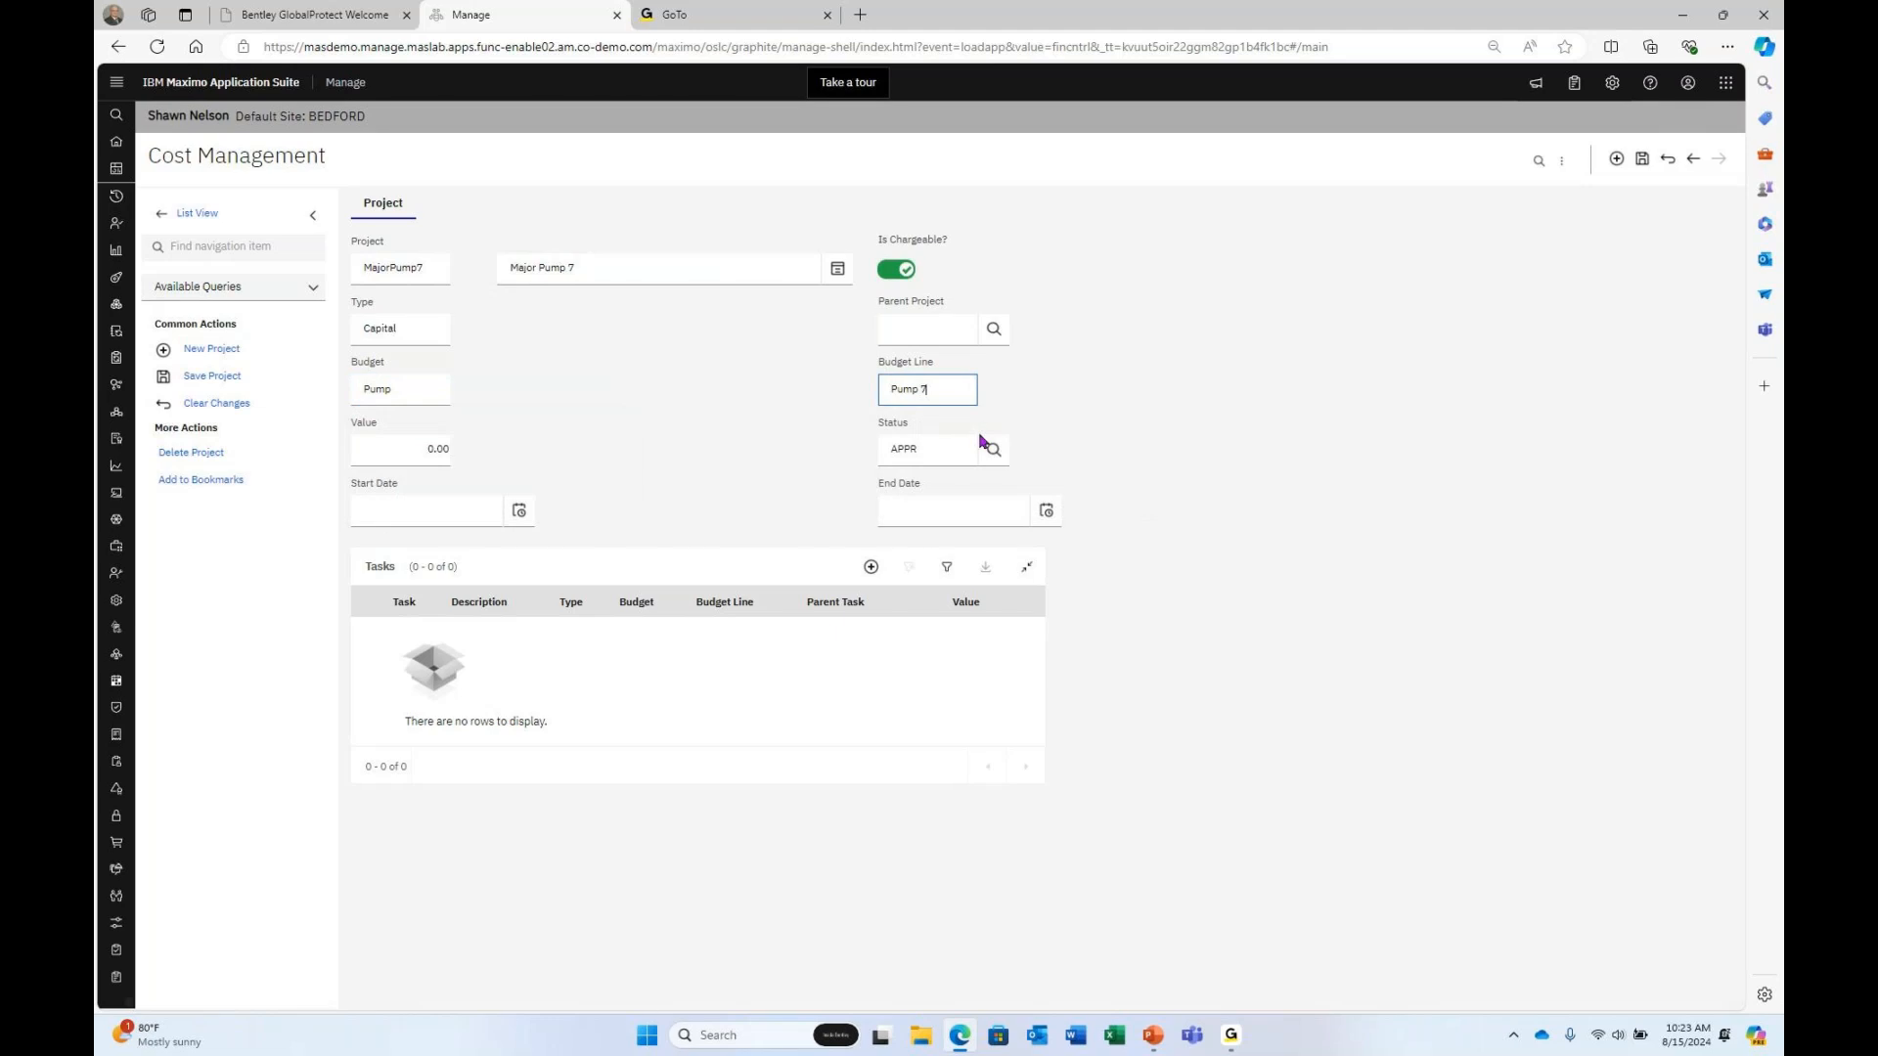
pyautogui.click(397, 453)
pyautogui.write('2')
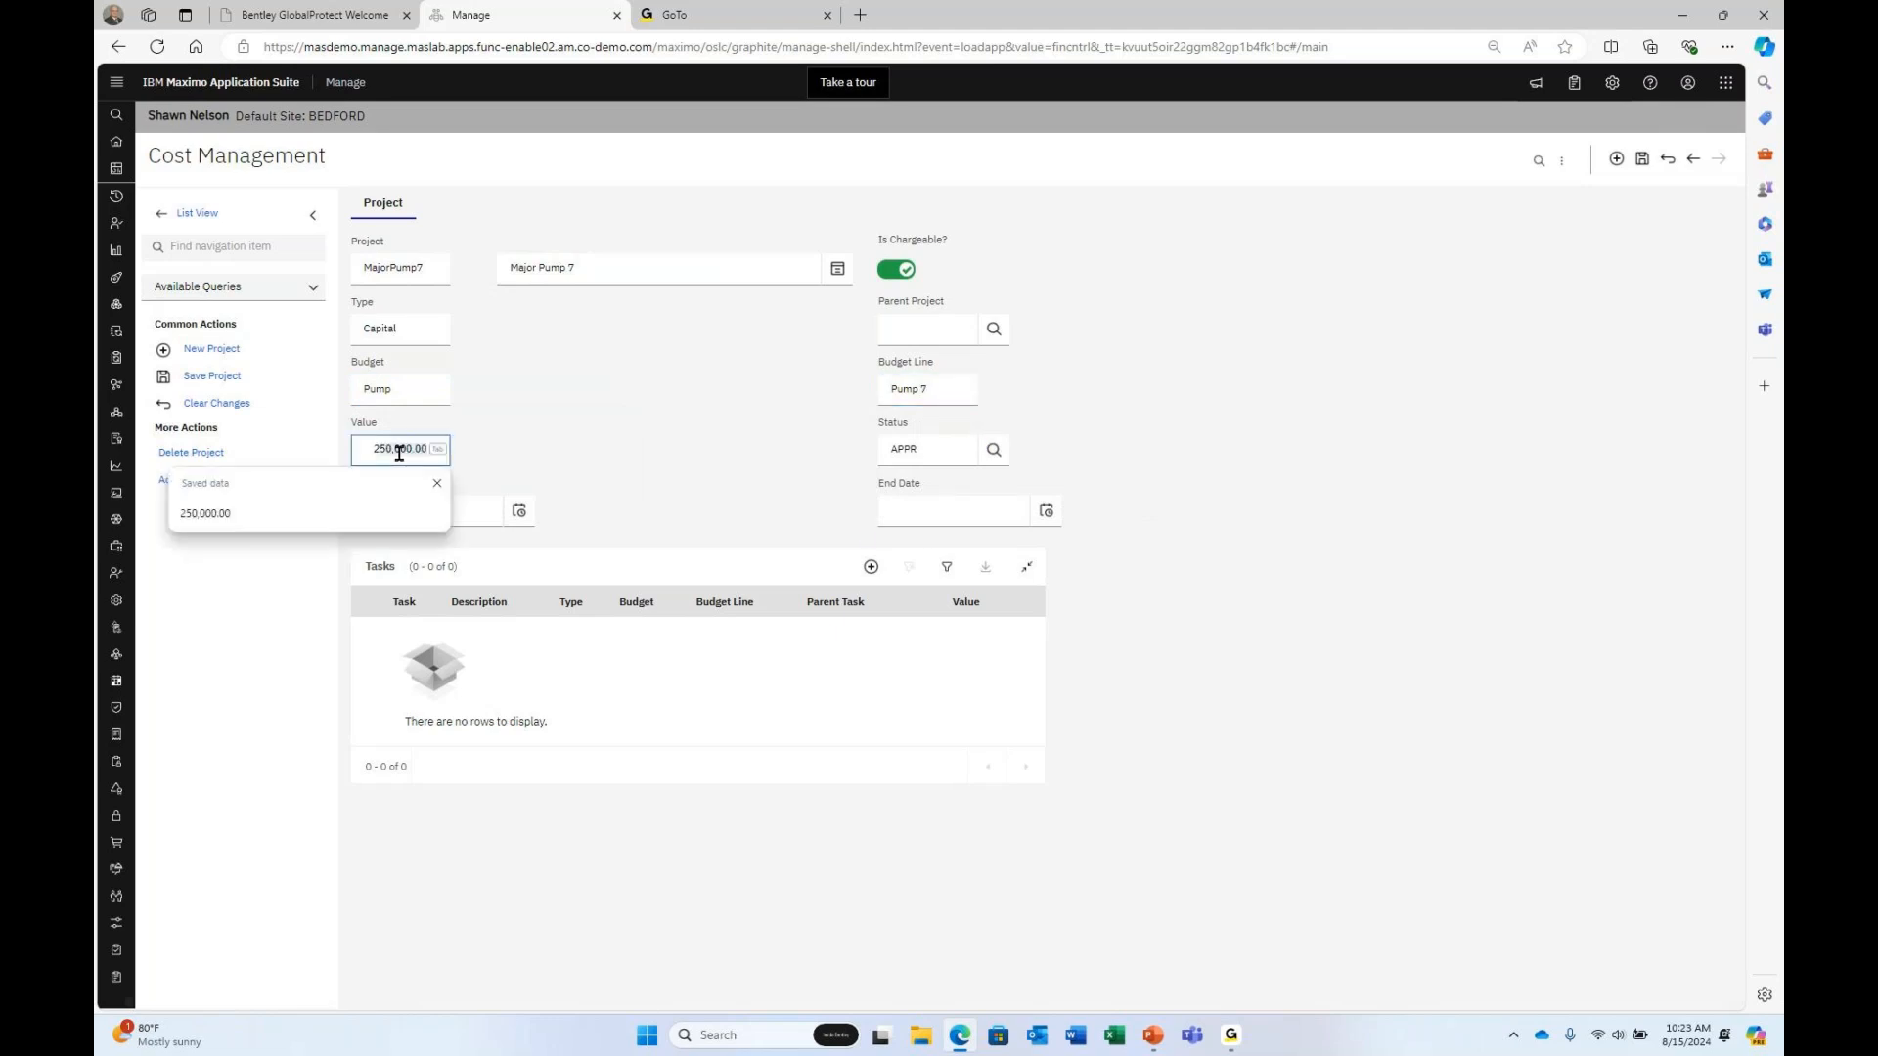
pyautogui.write('5000')
pyautogui.press('Tab')
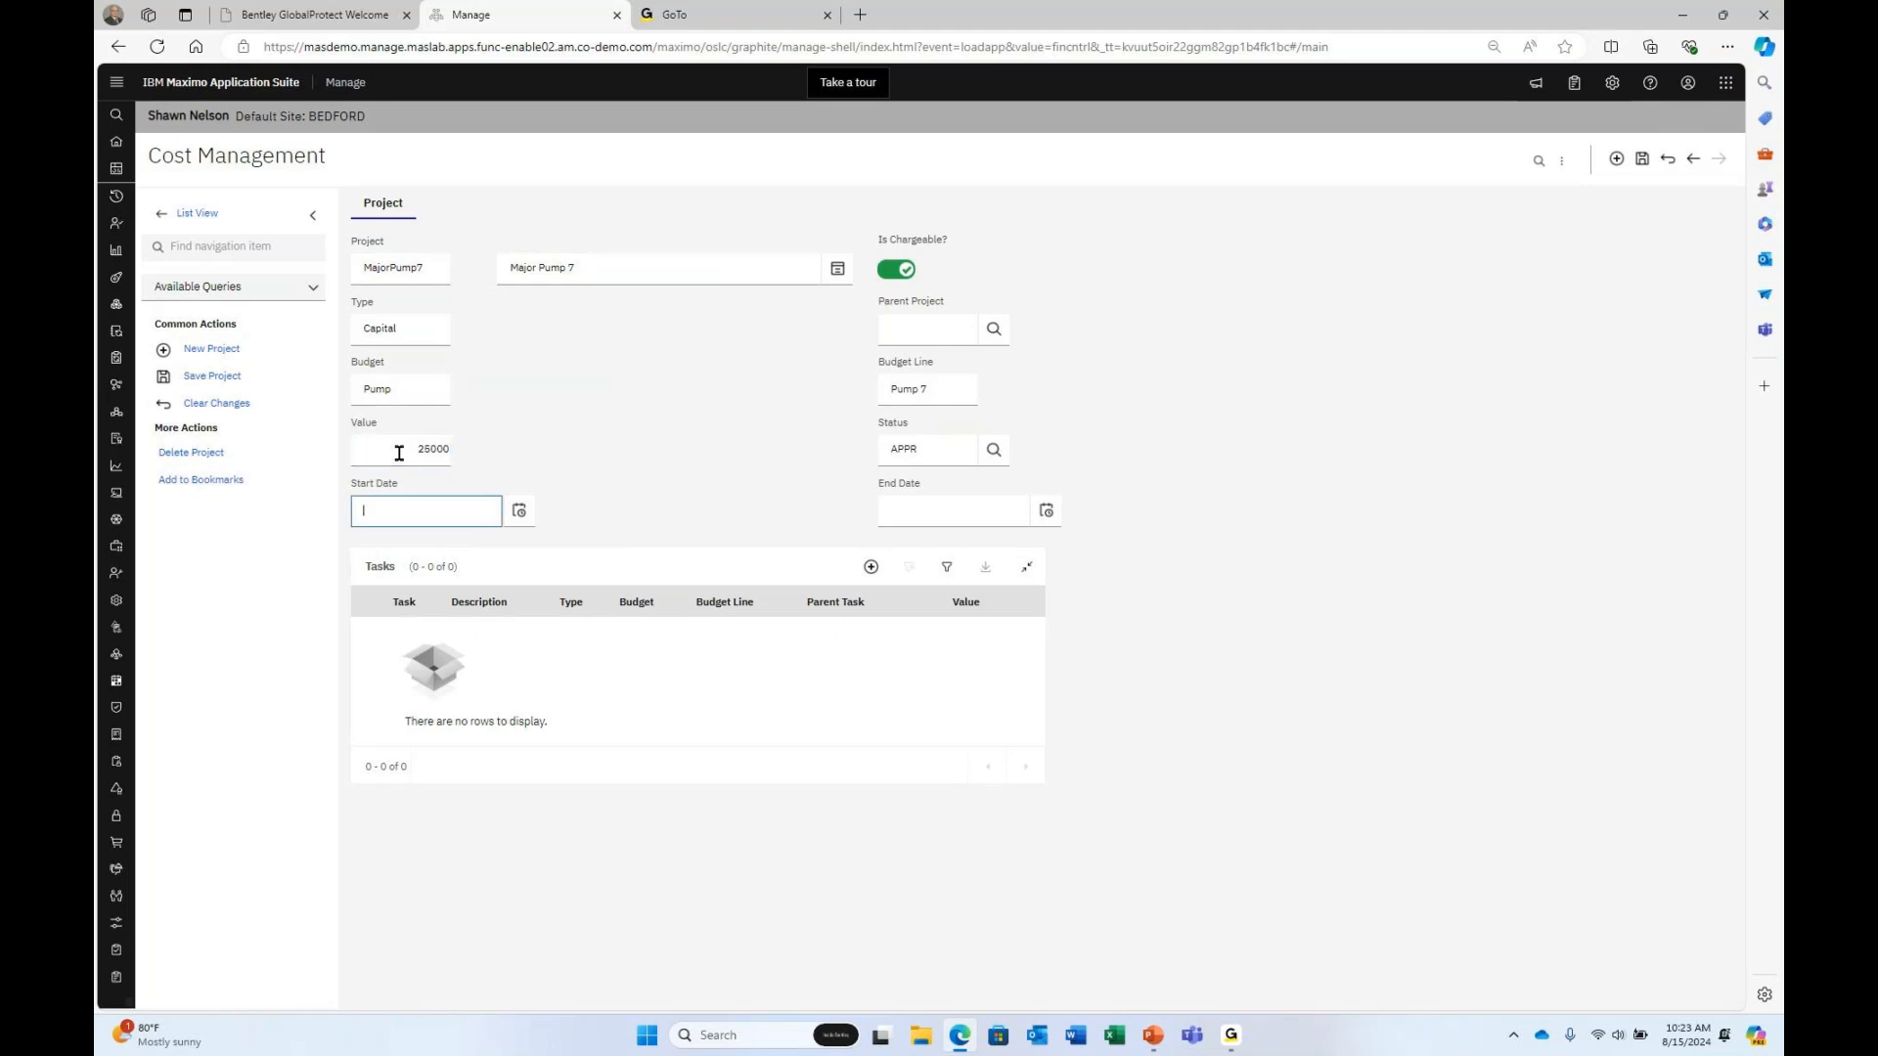
# Give the project start date August 1 and end date October 10, then save.
pyautogui.click(519, 510)
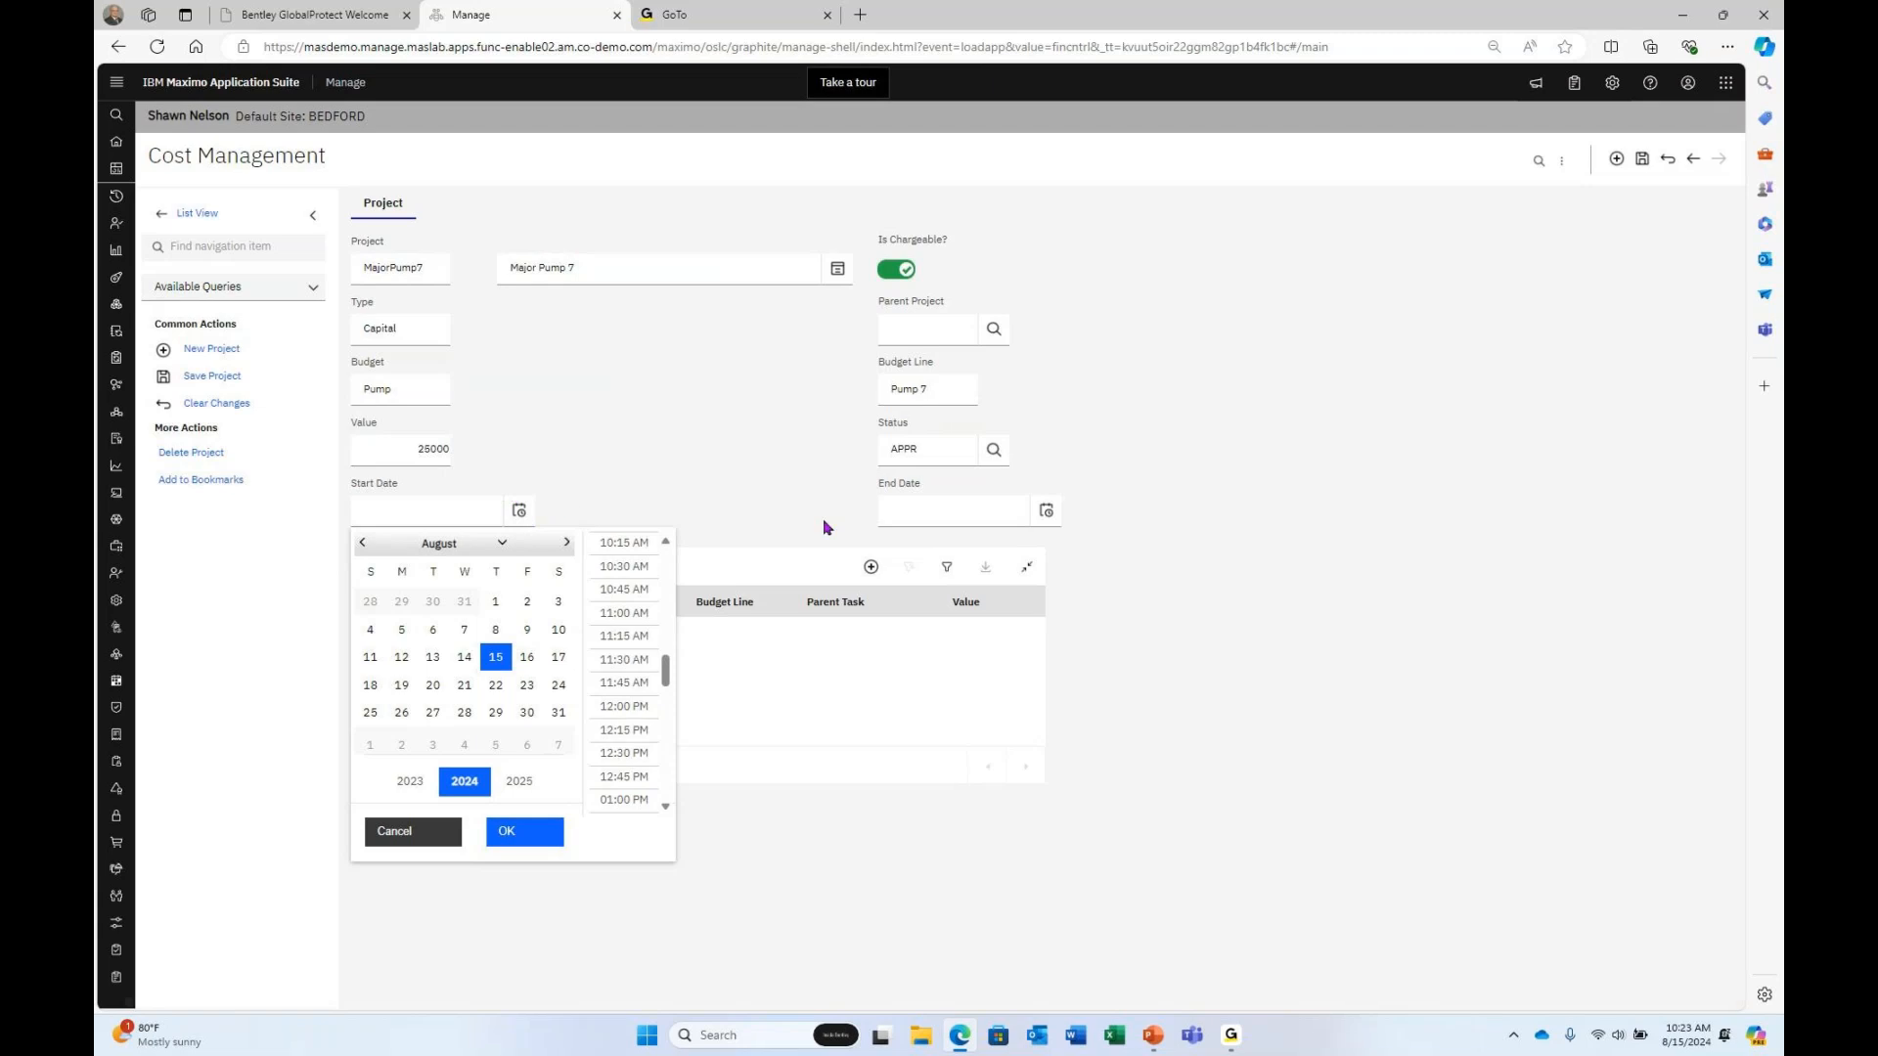
pyautogui.click(494, 602)
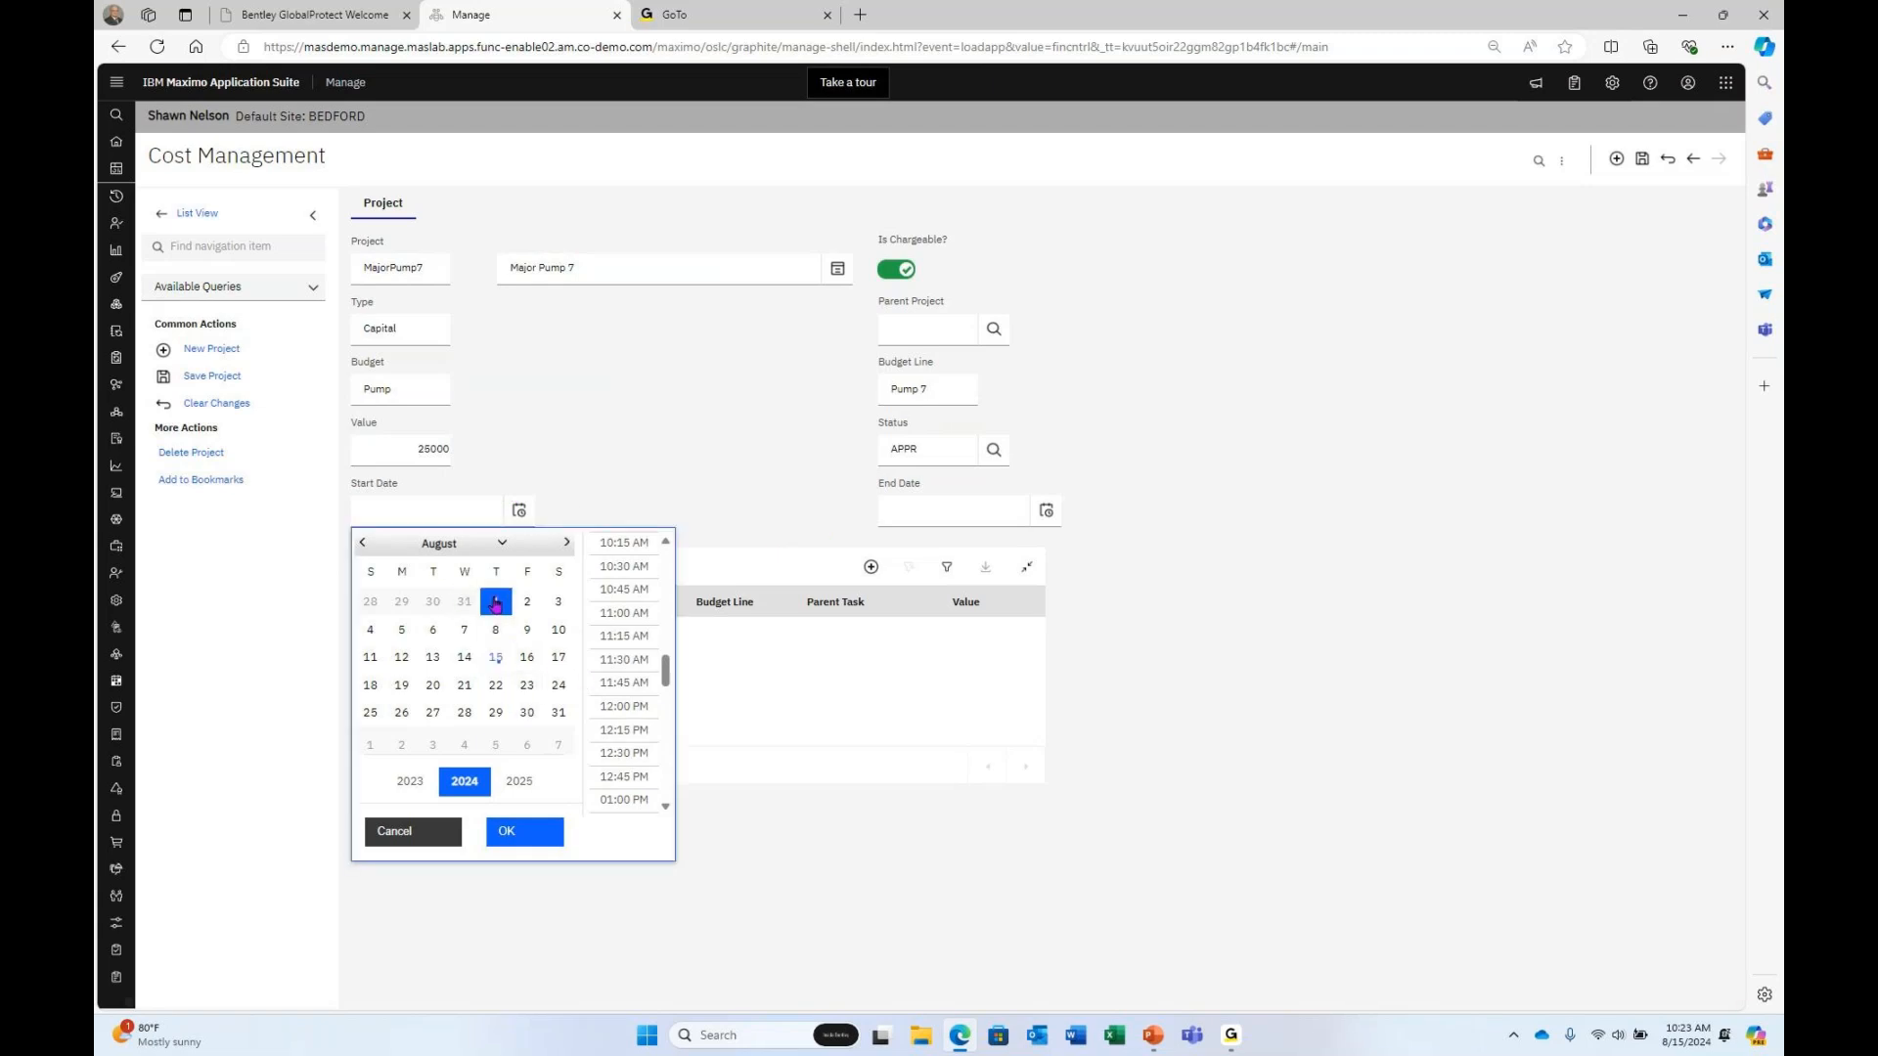
pyautogui.click(534, 830)
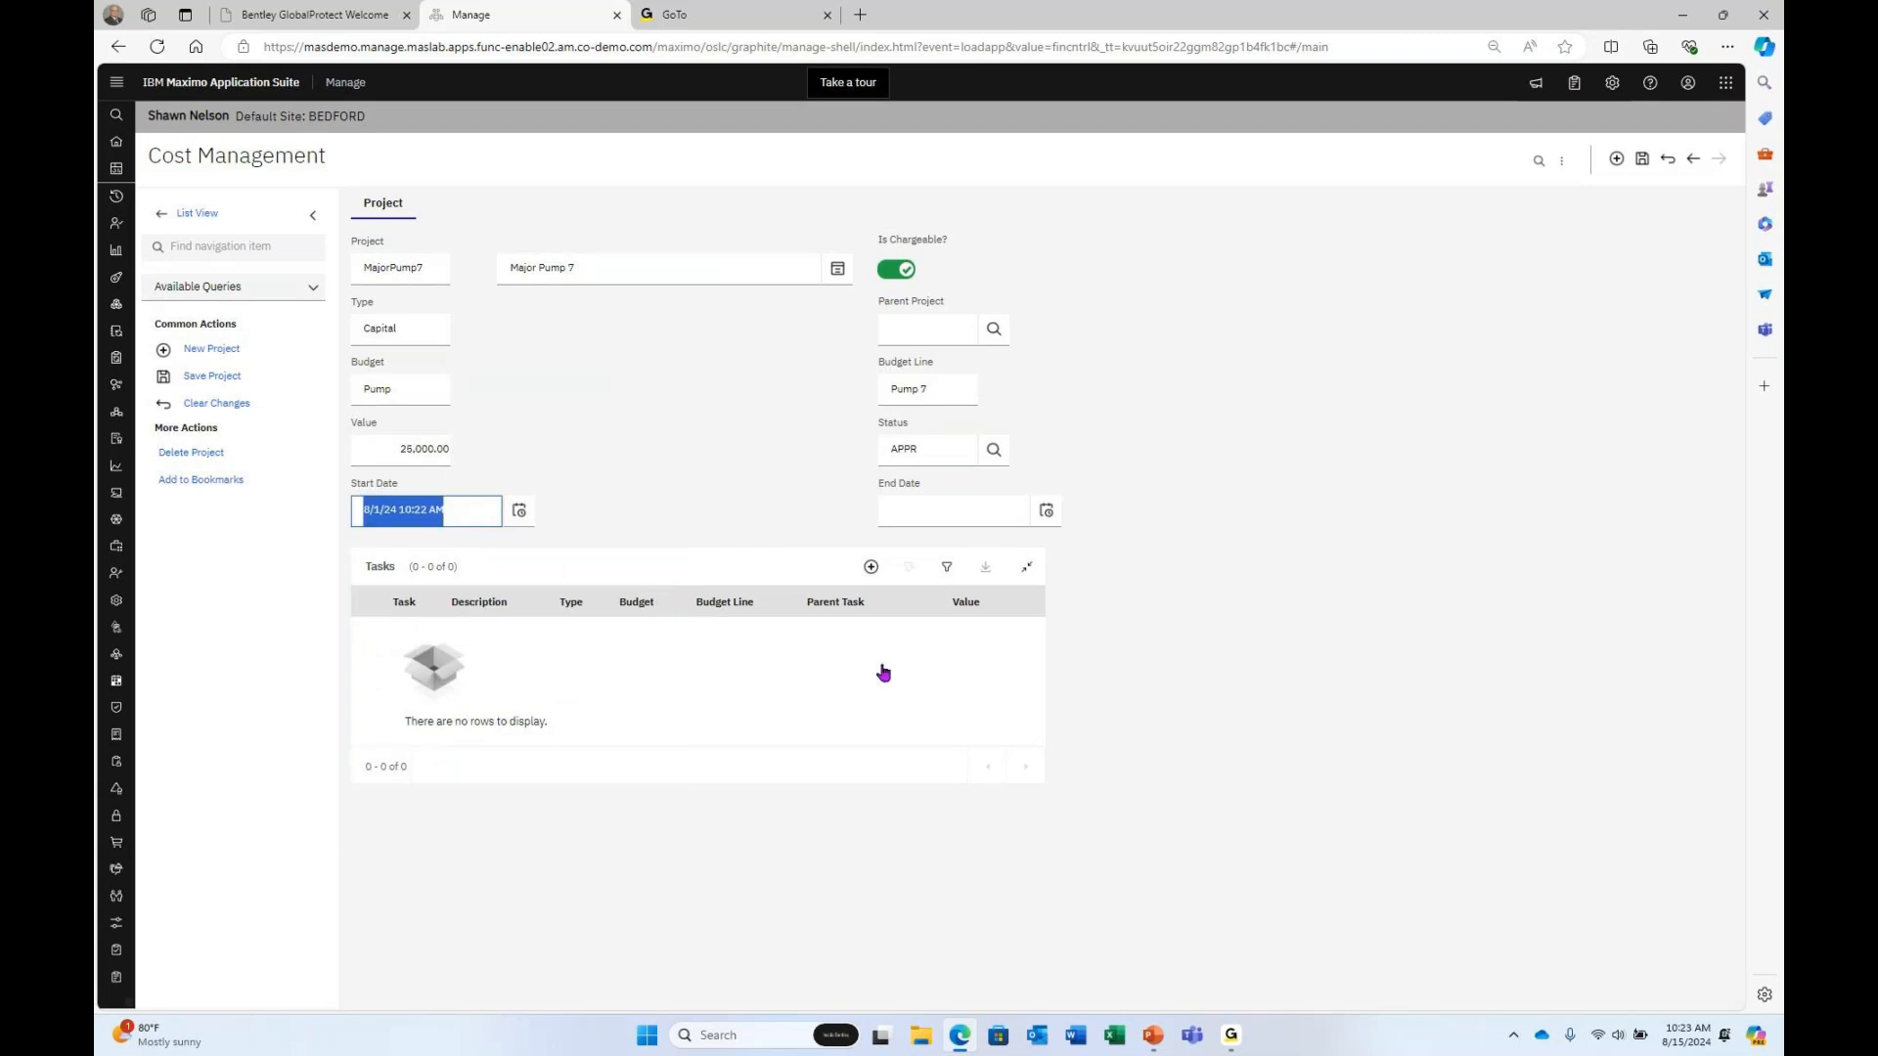
pyautogui.click(1046, 509)
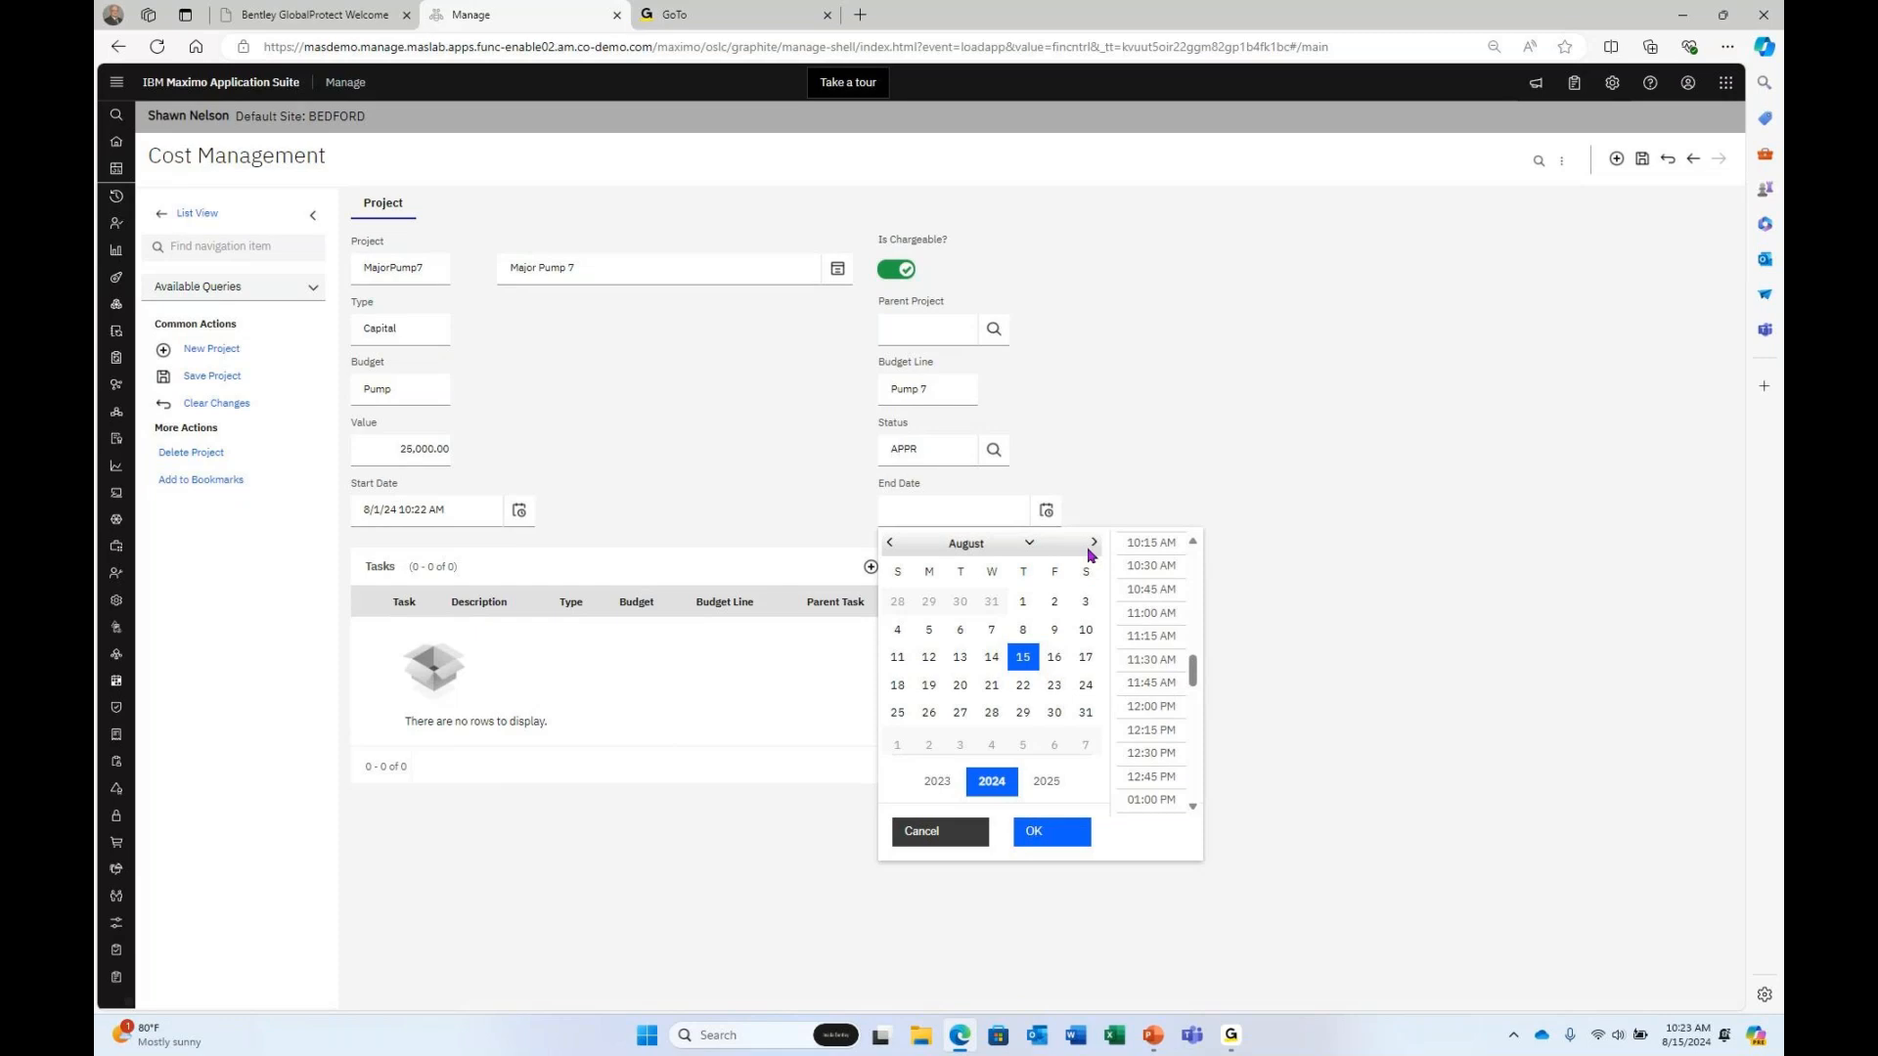
pyautogui.click(1092, 544)
pyautogui.click(1092, 543)
pyautogui.click(1024, 634)
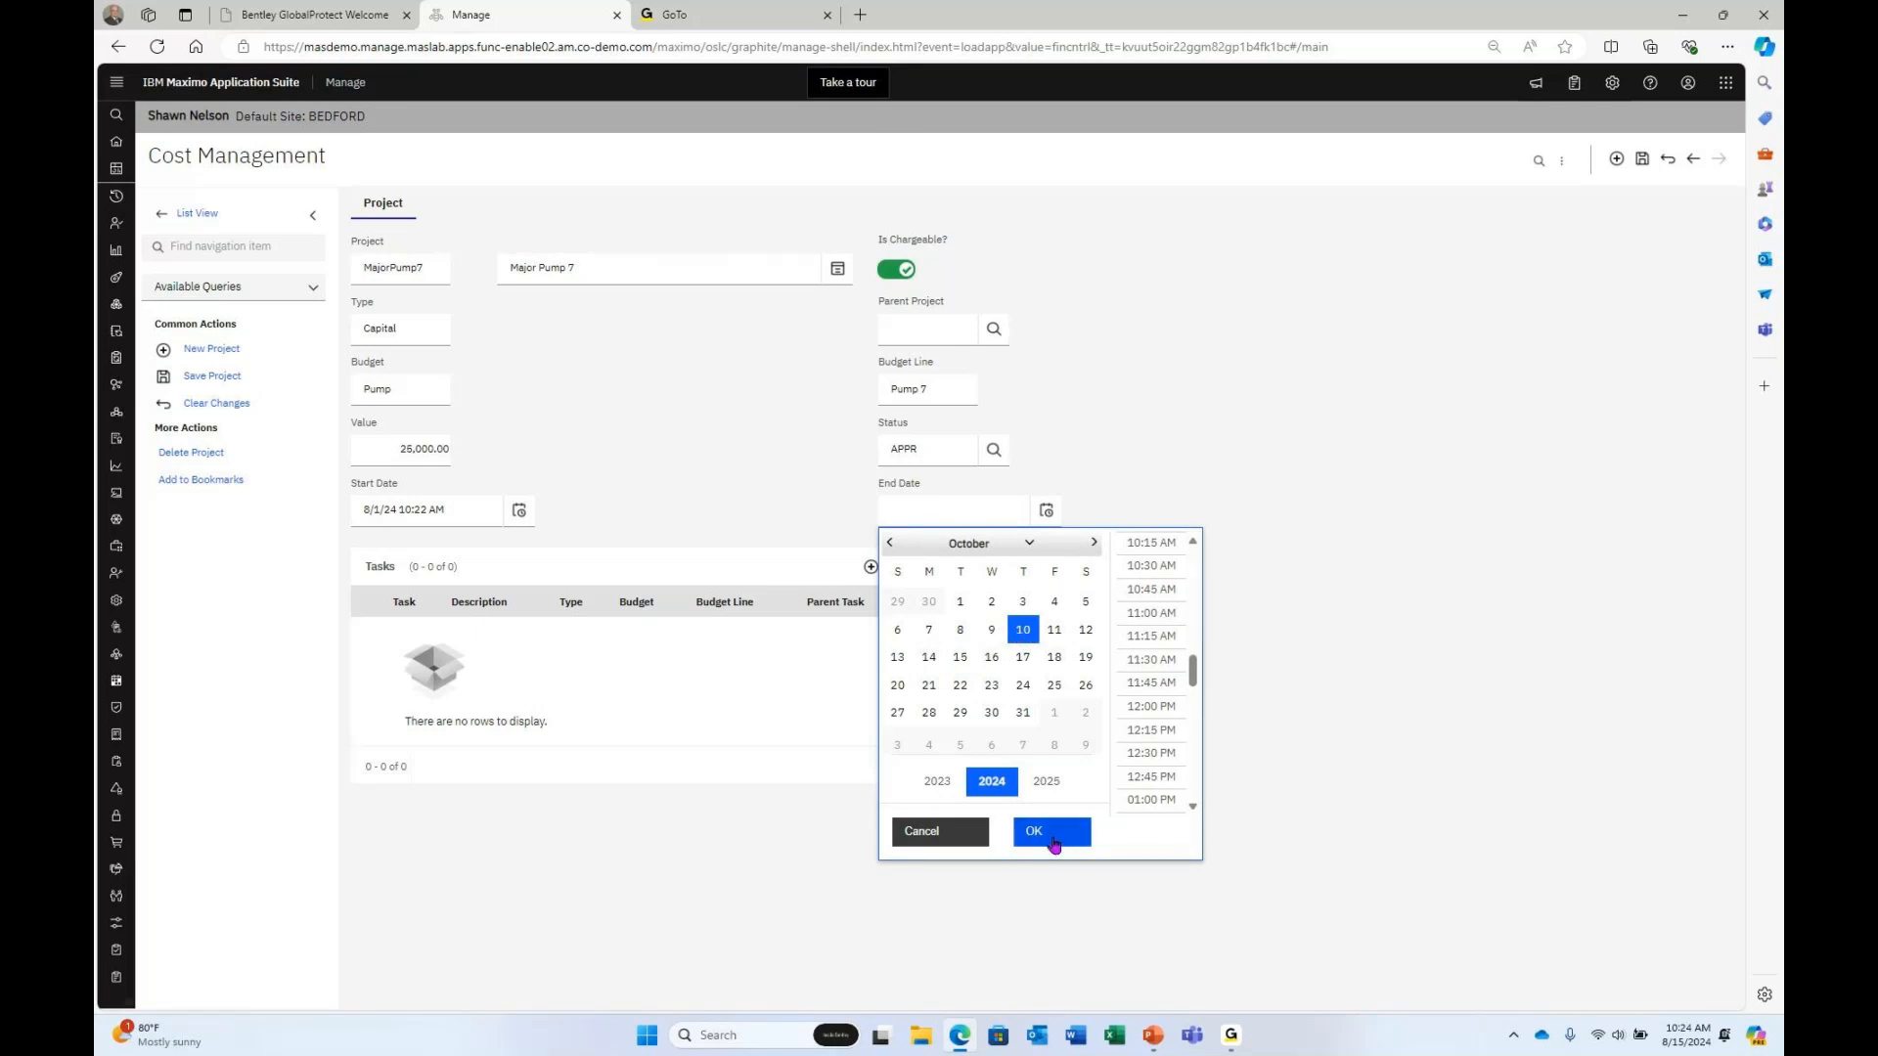
pyautogui.click(1052, 840)
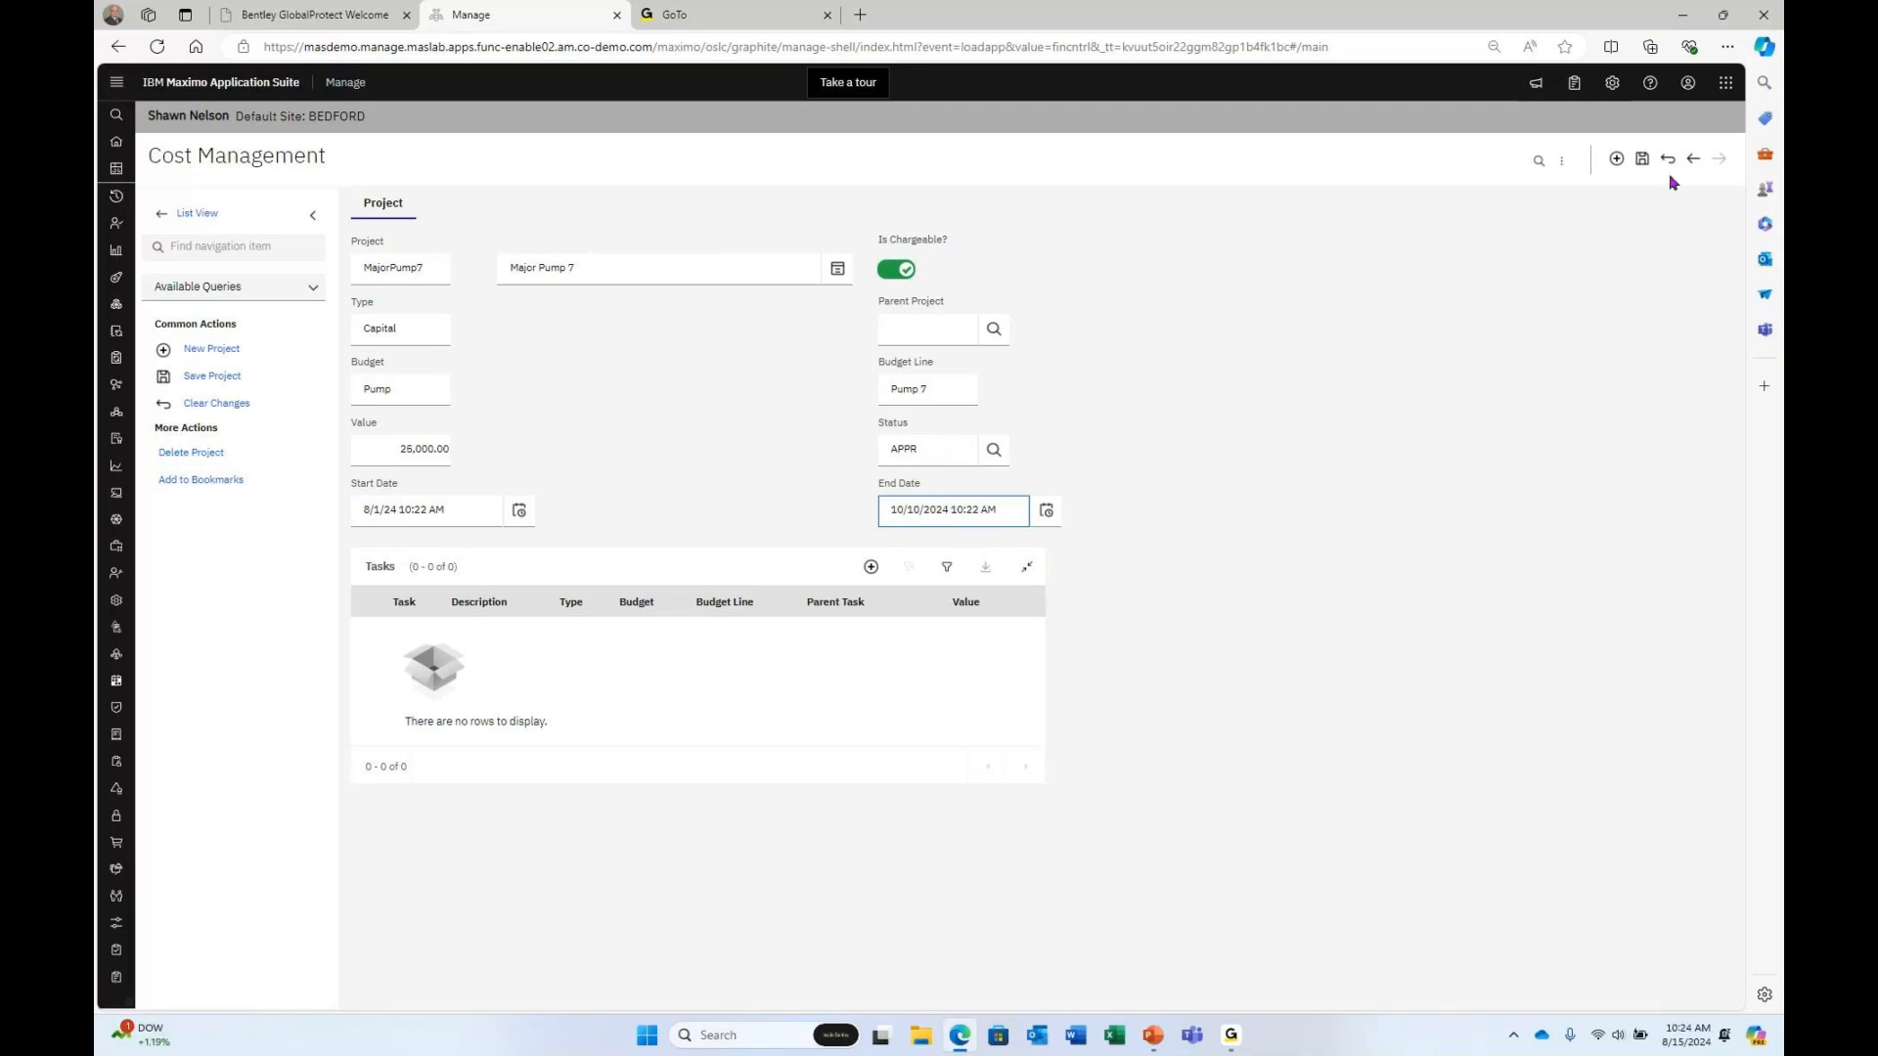
pyautogui.click(1643, 159)
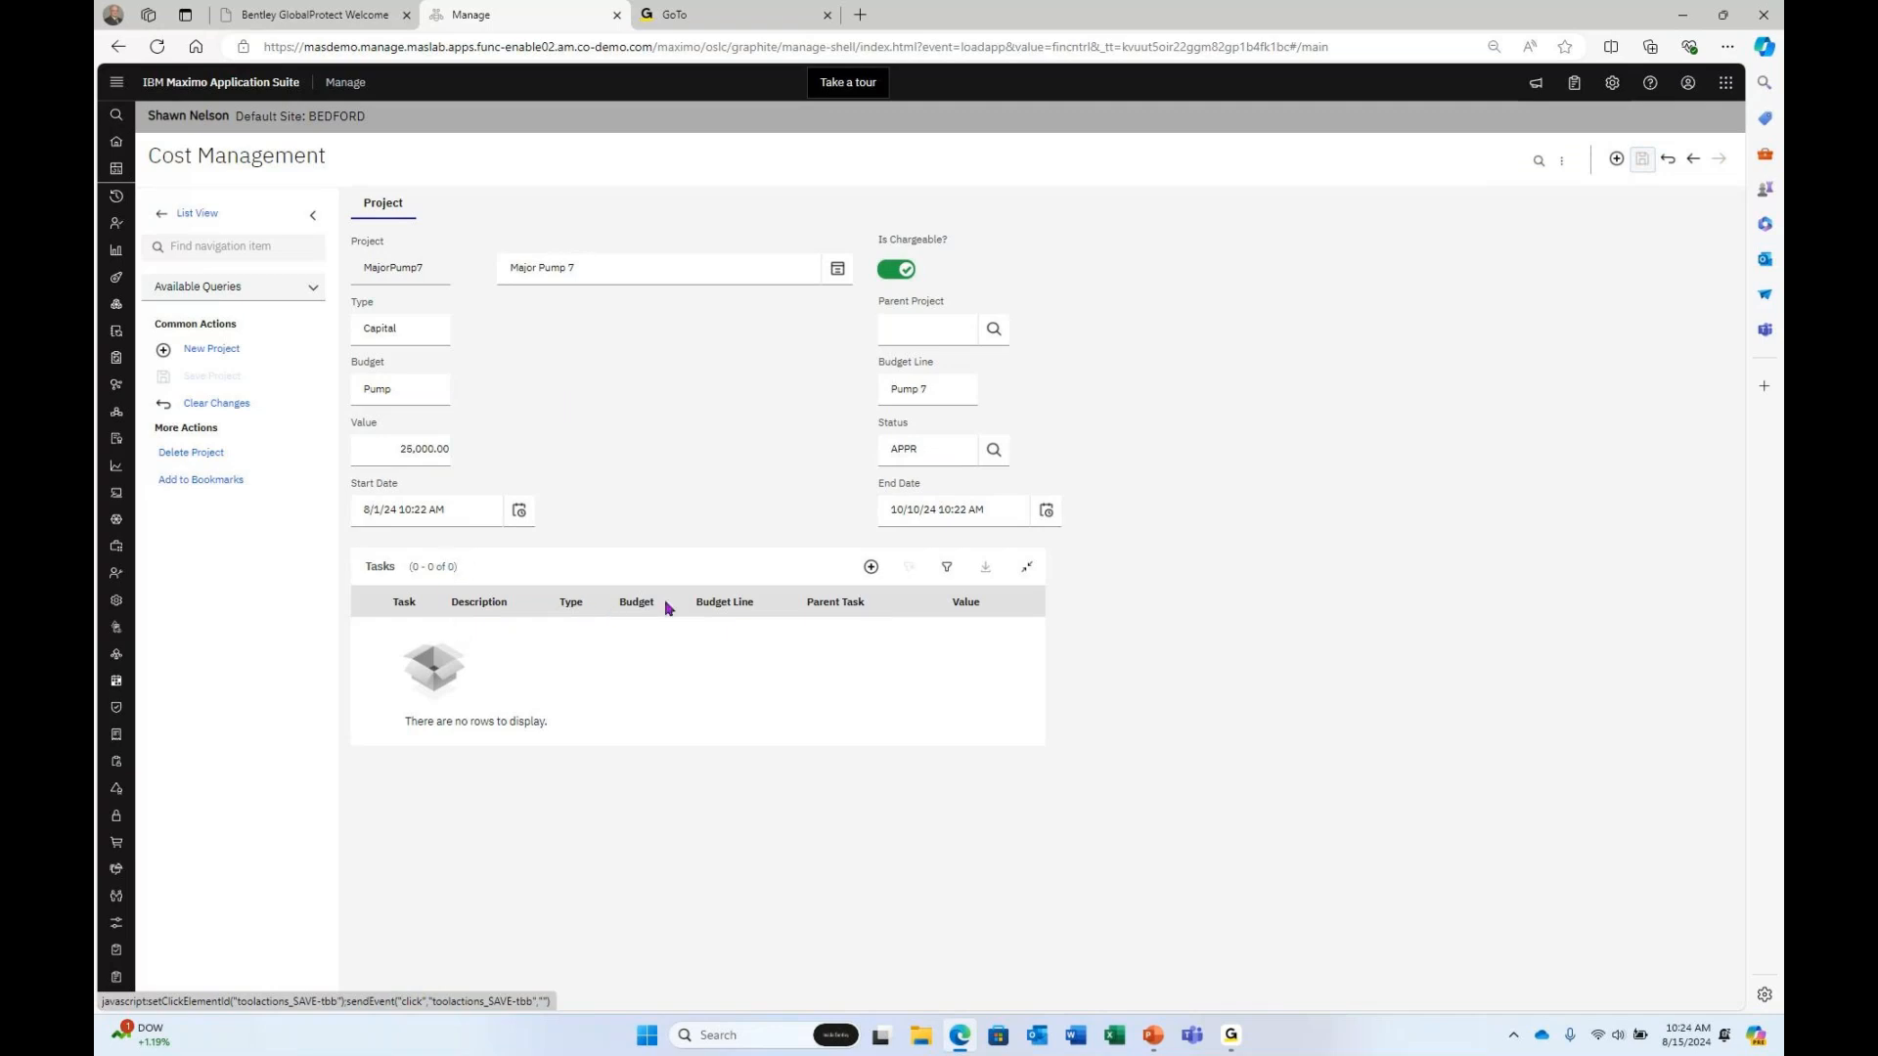
# Add a task row with ID Task 1 and description 'Task 1 Procure Pump'.
pyautogui.click(870, 569)
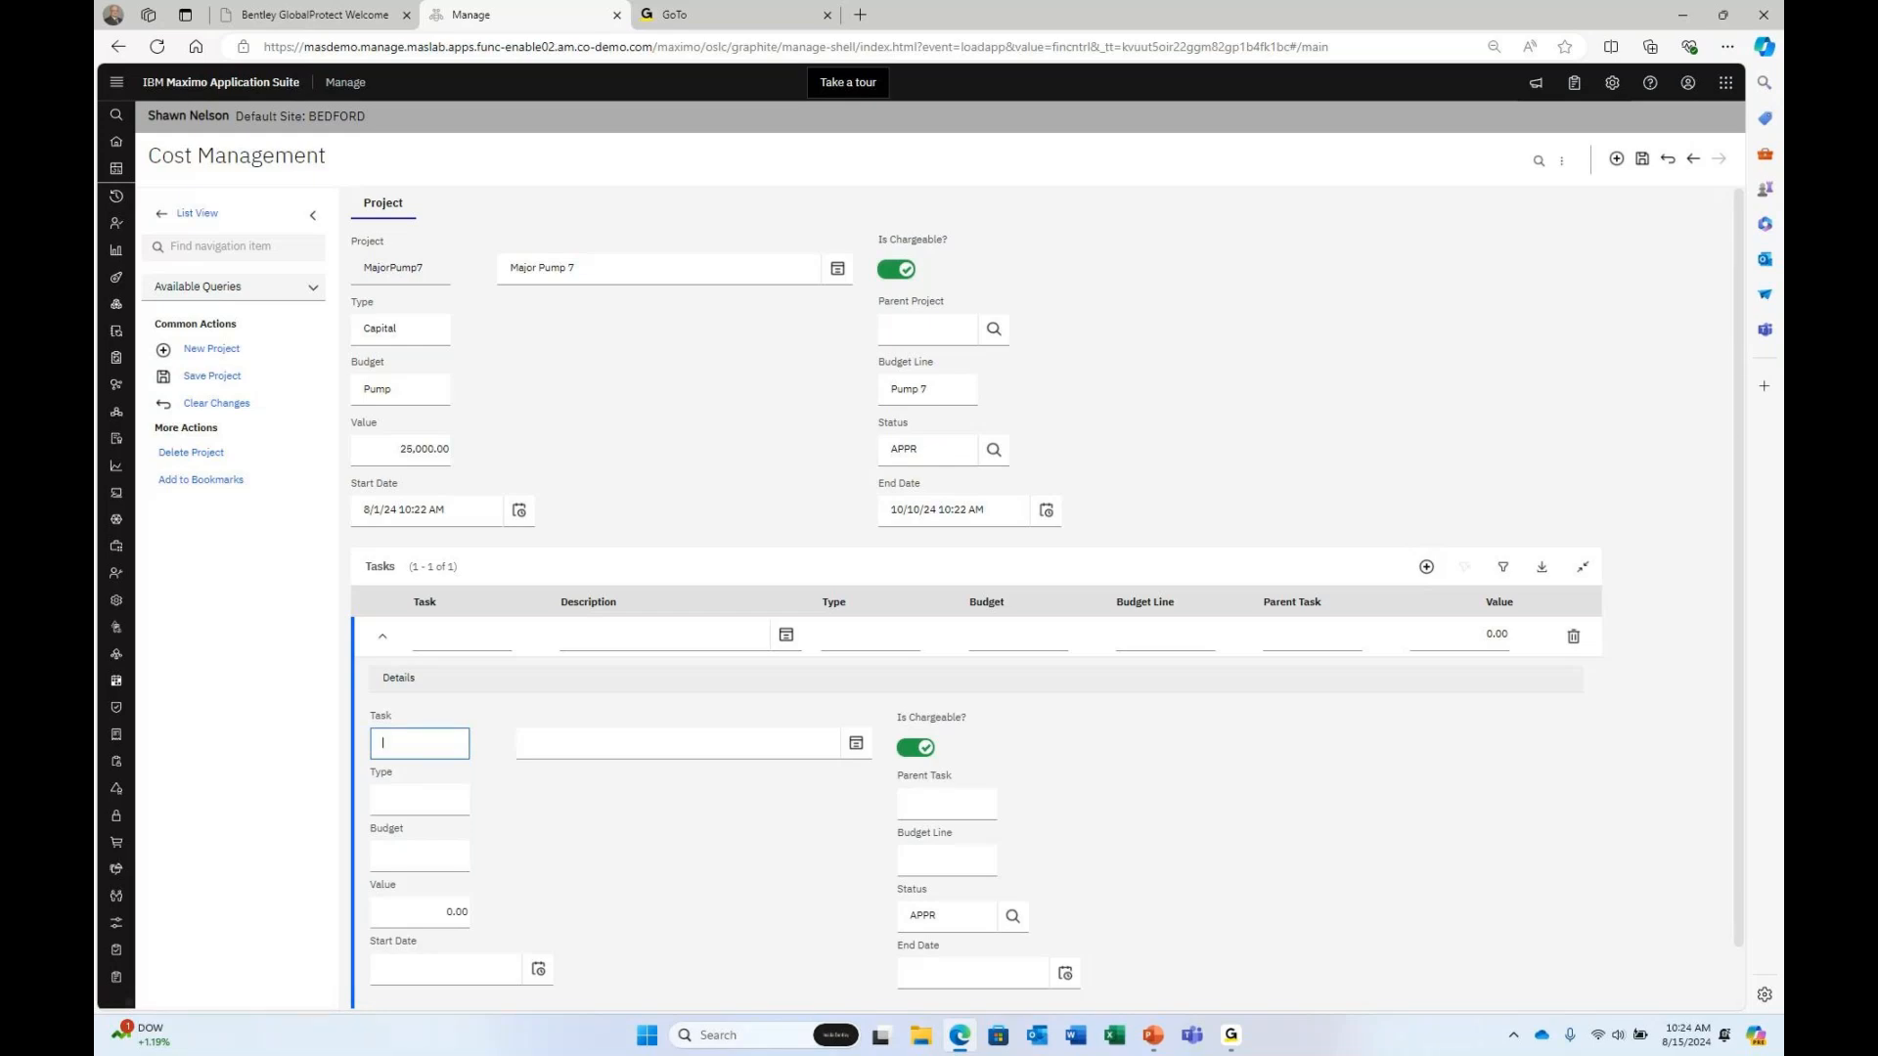
pyautogui.click(435, 638)
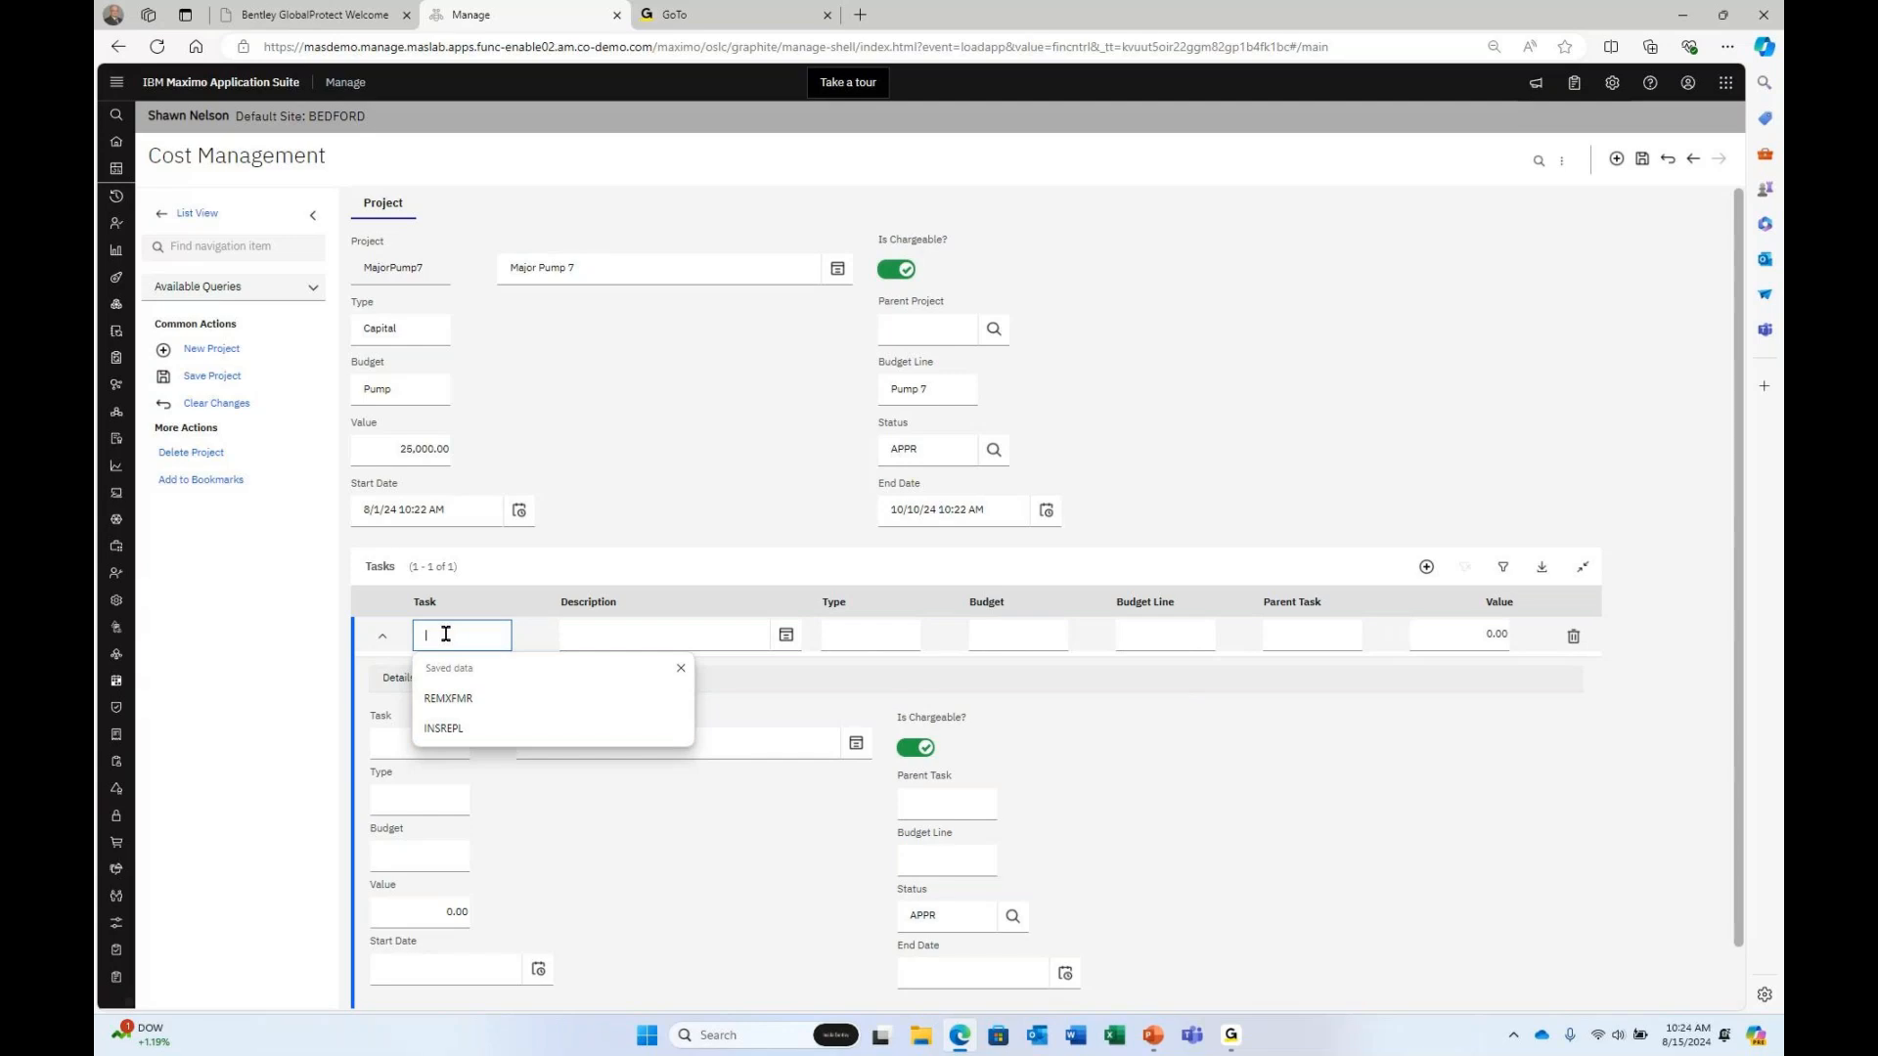
pyautogui.write('Task1')
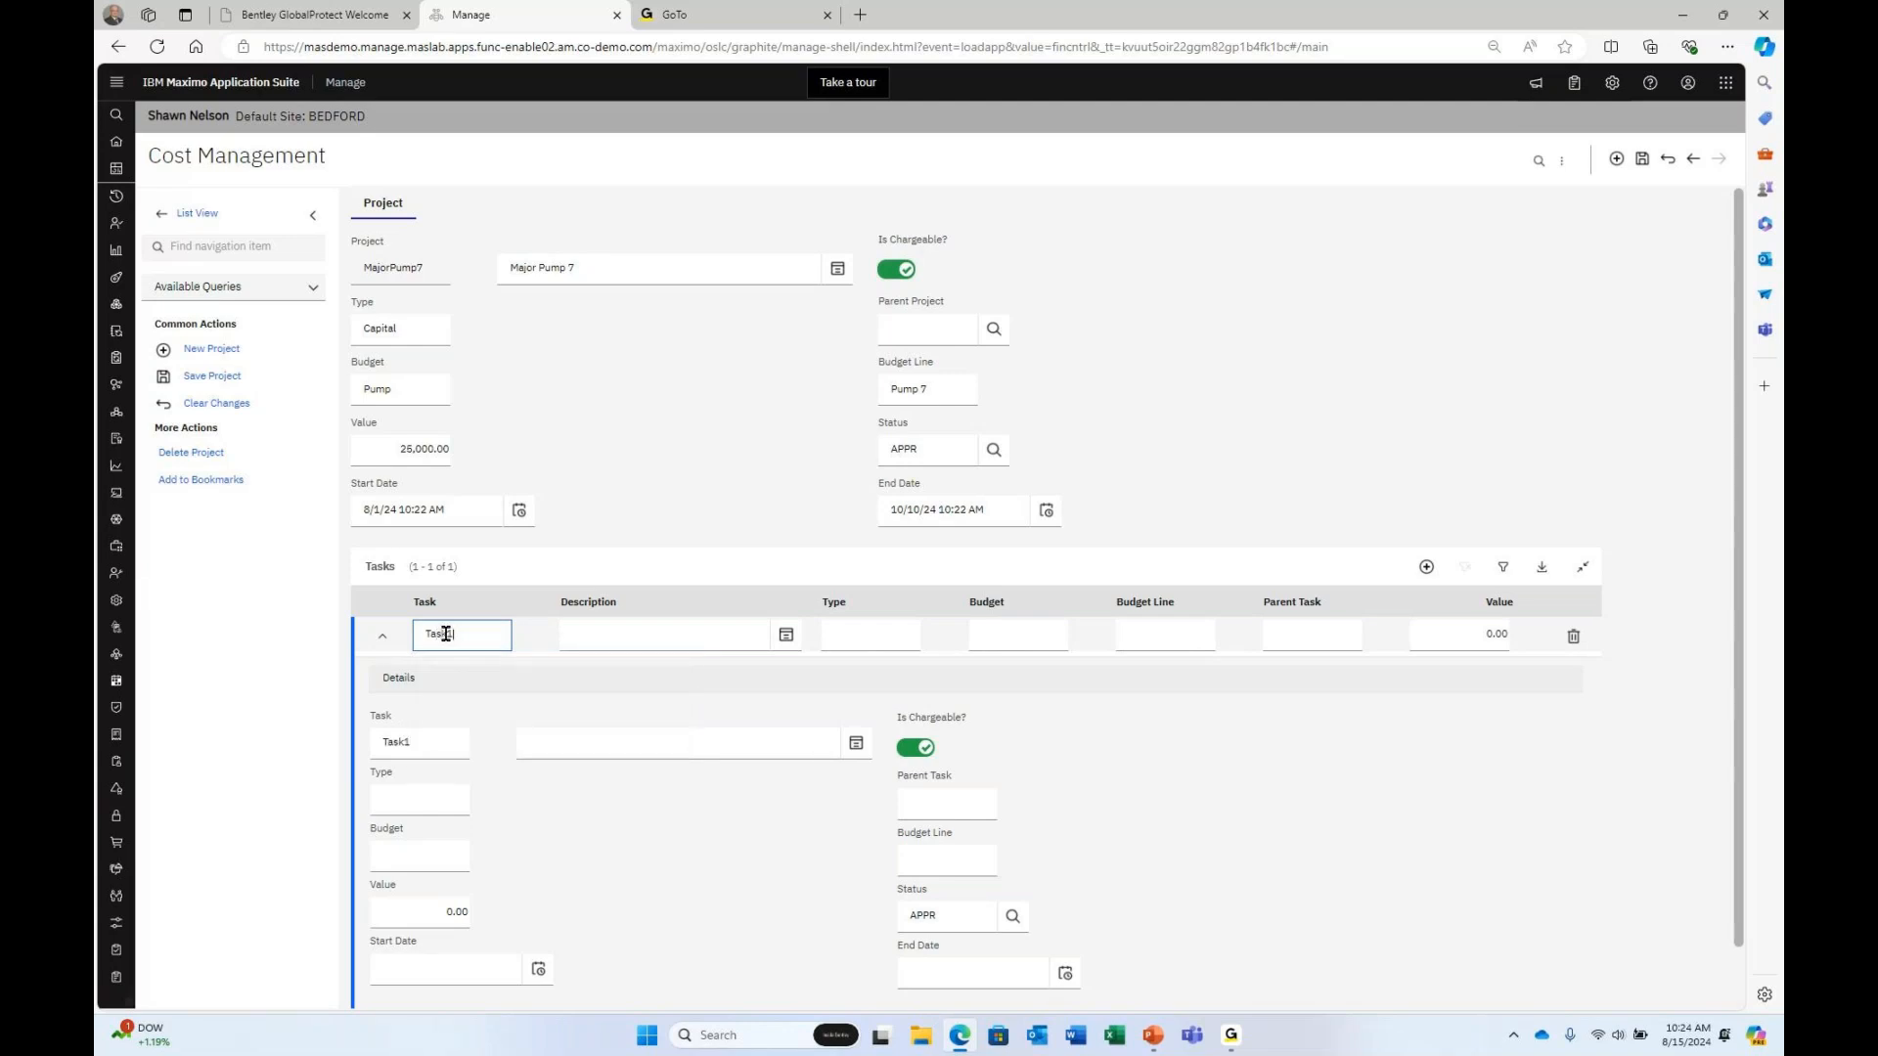
pyautogui.press('Tab')
pyautogui.click(443, 633)
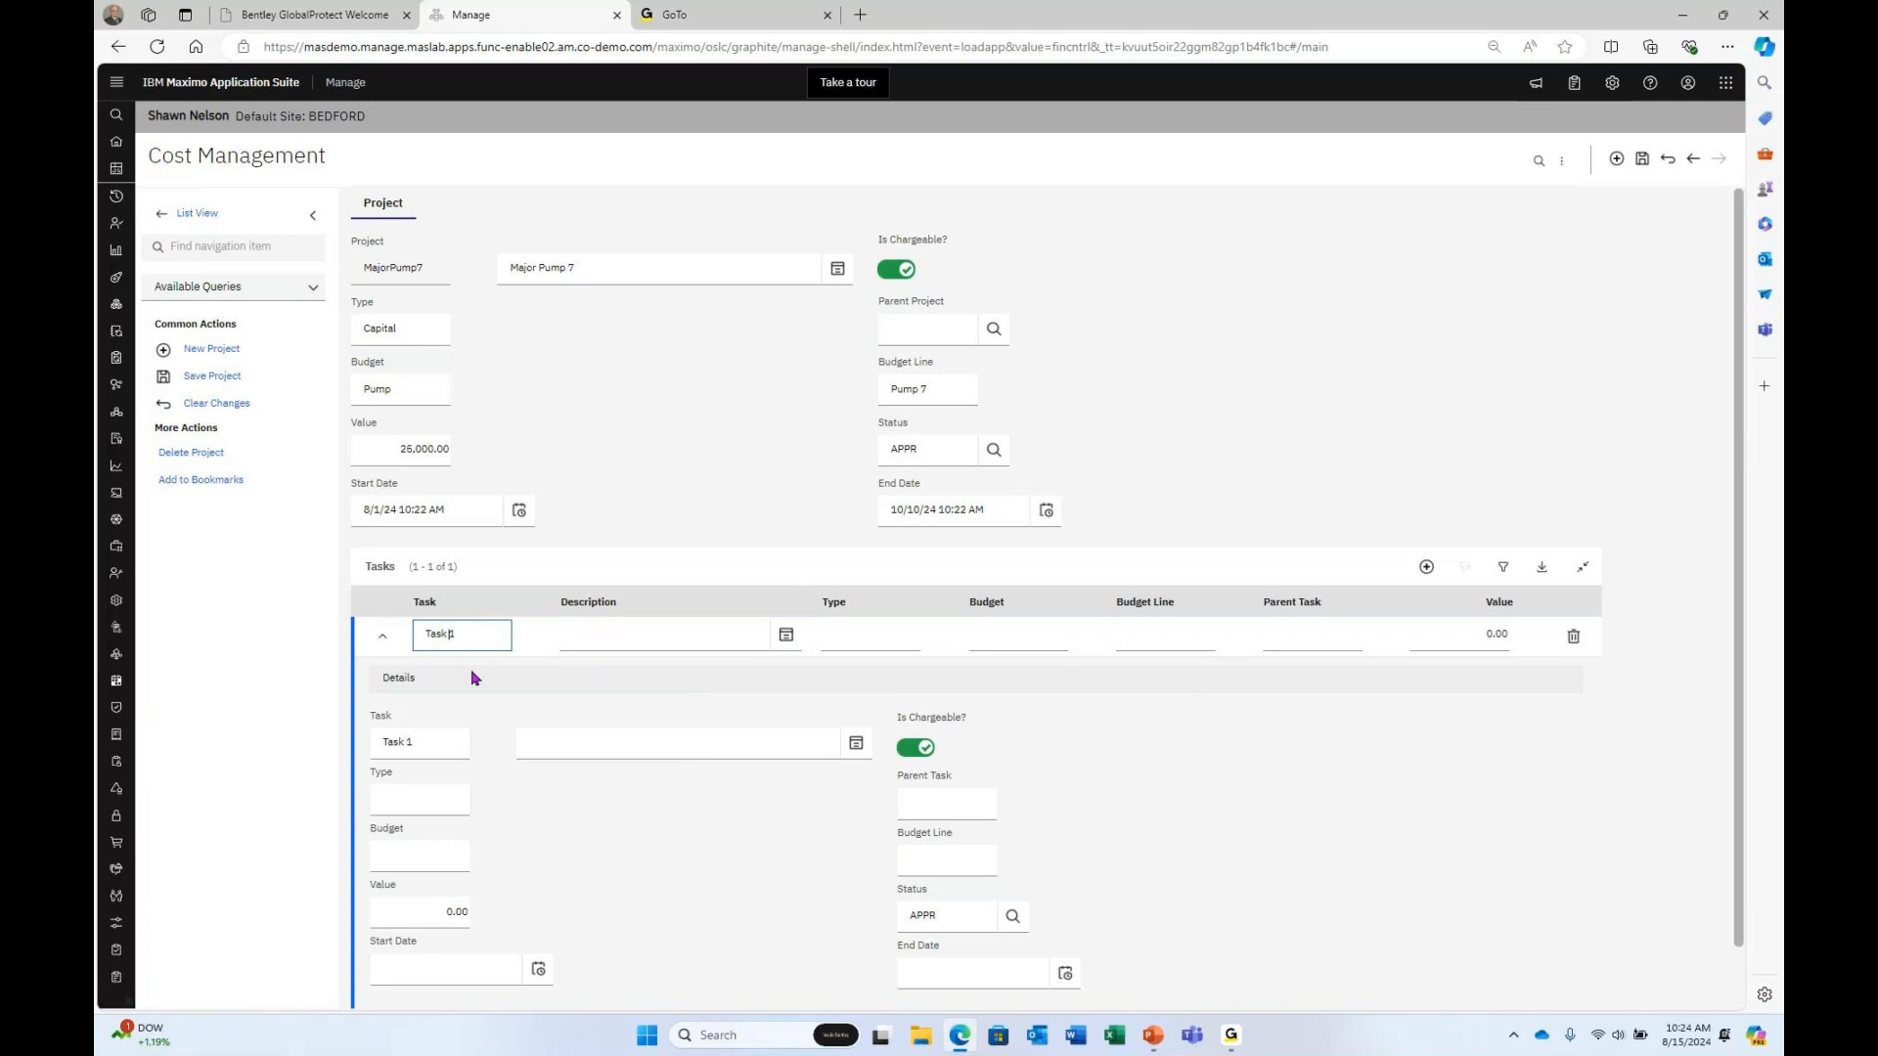
pyautogui.press('Tab')
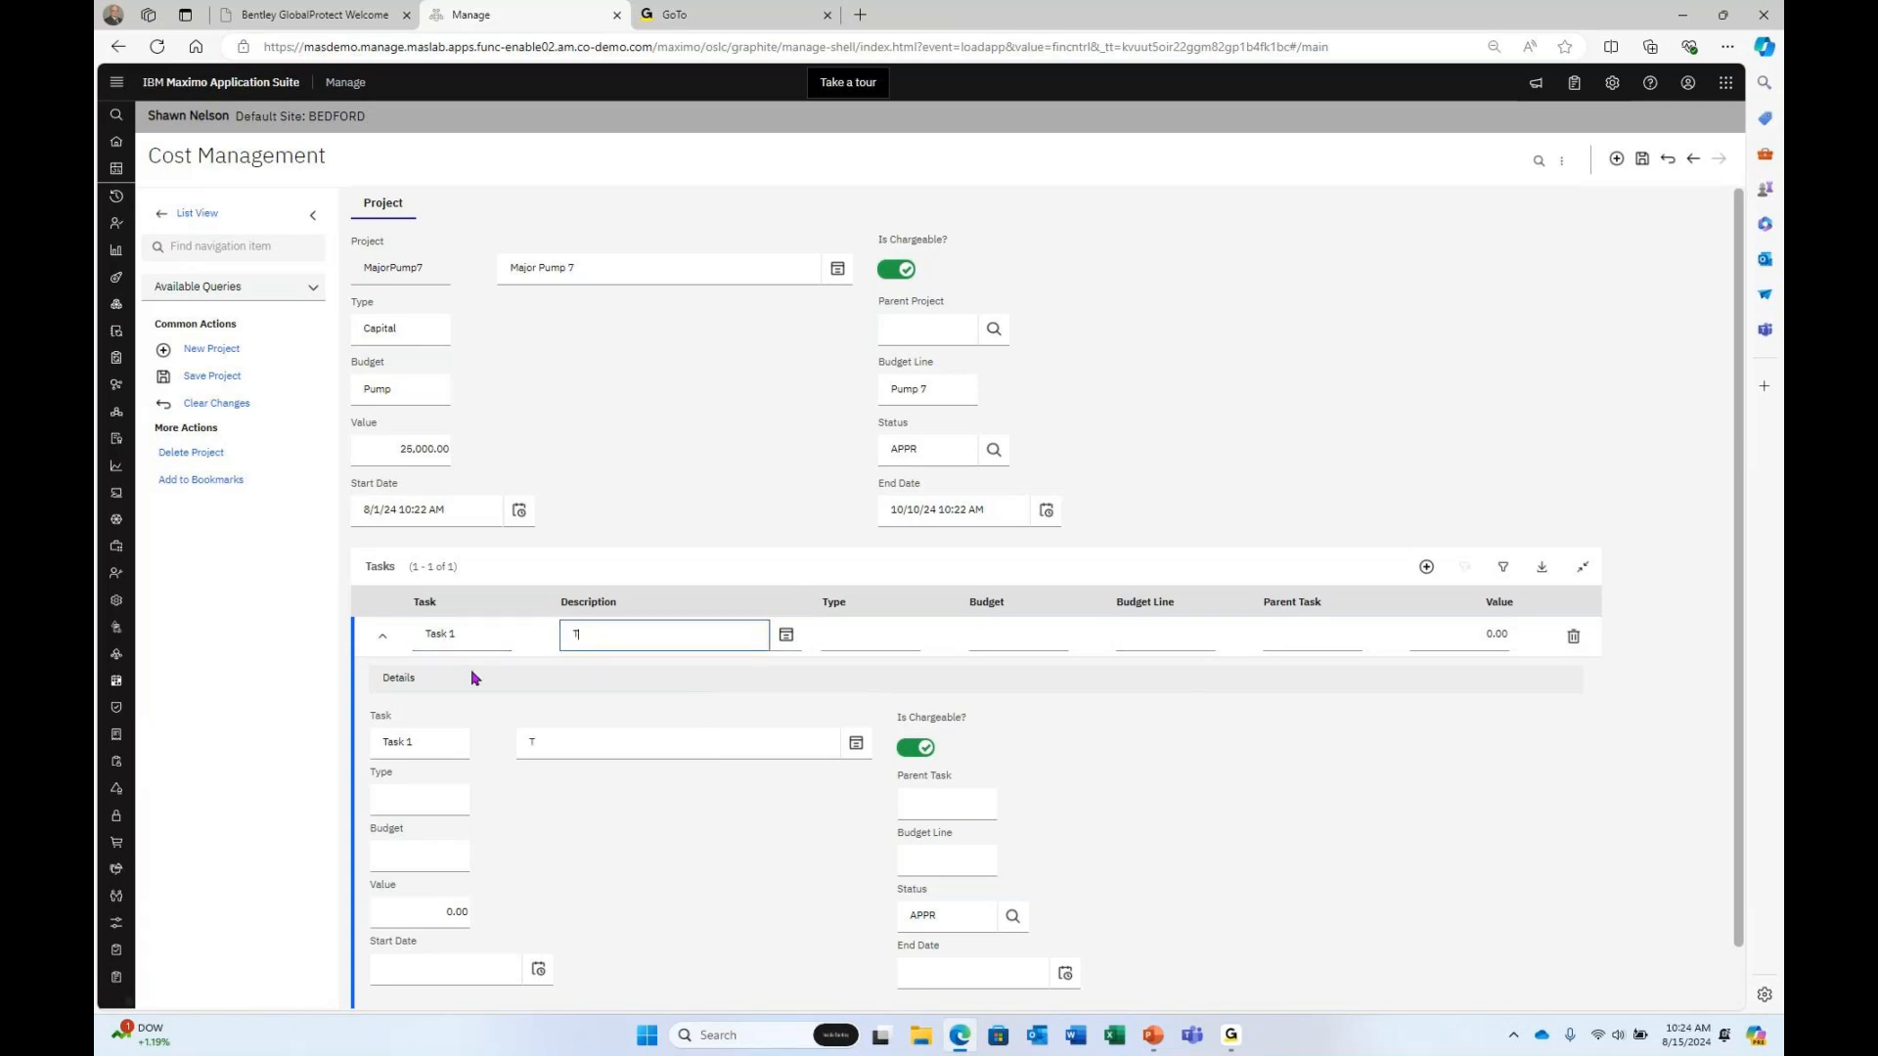
pyautogui.write('Task 1 Procure  Pump')
# Set Task 1's type to Capital and its value to 25000.
pyautogui.click(391, 800)
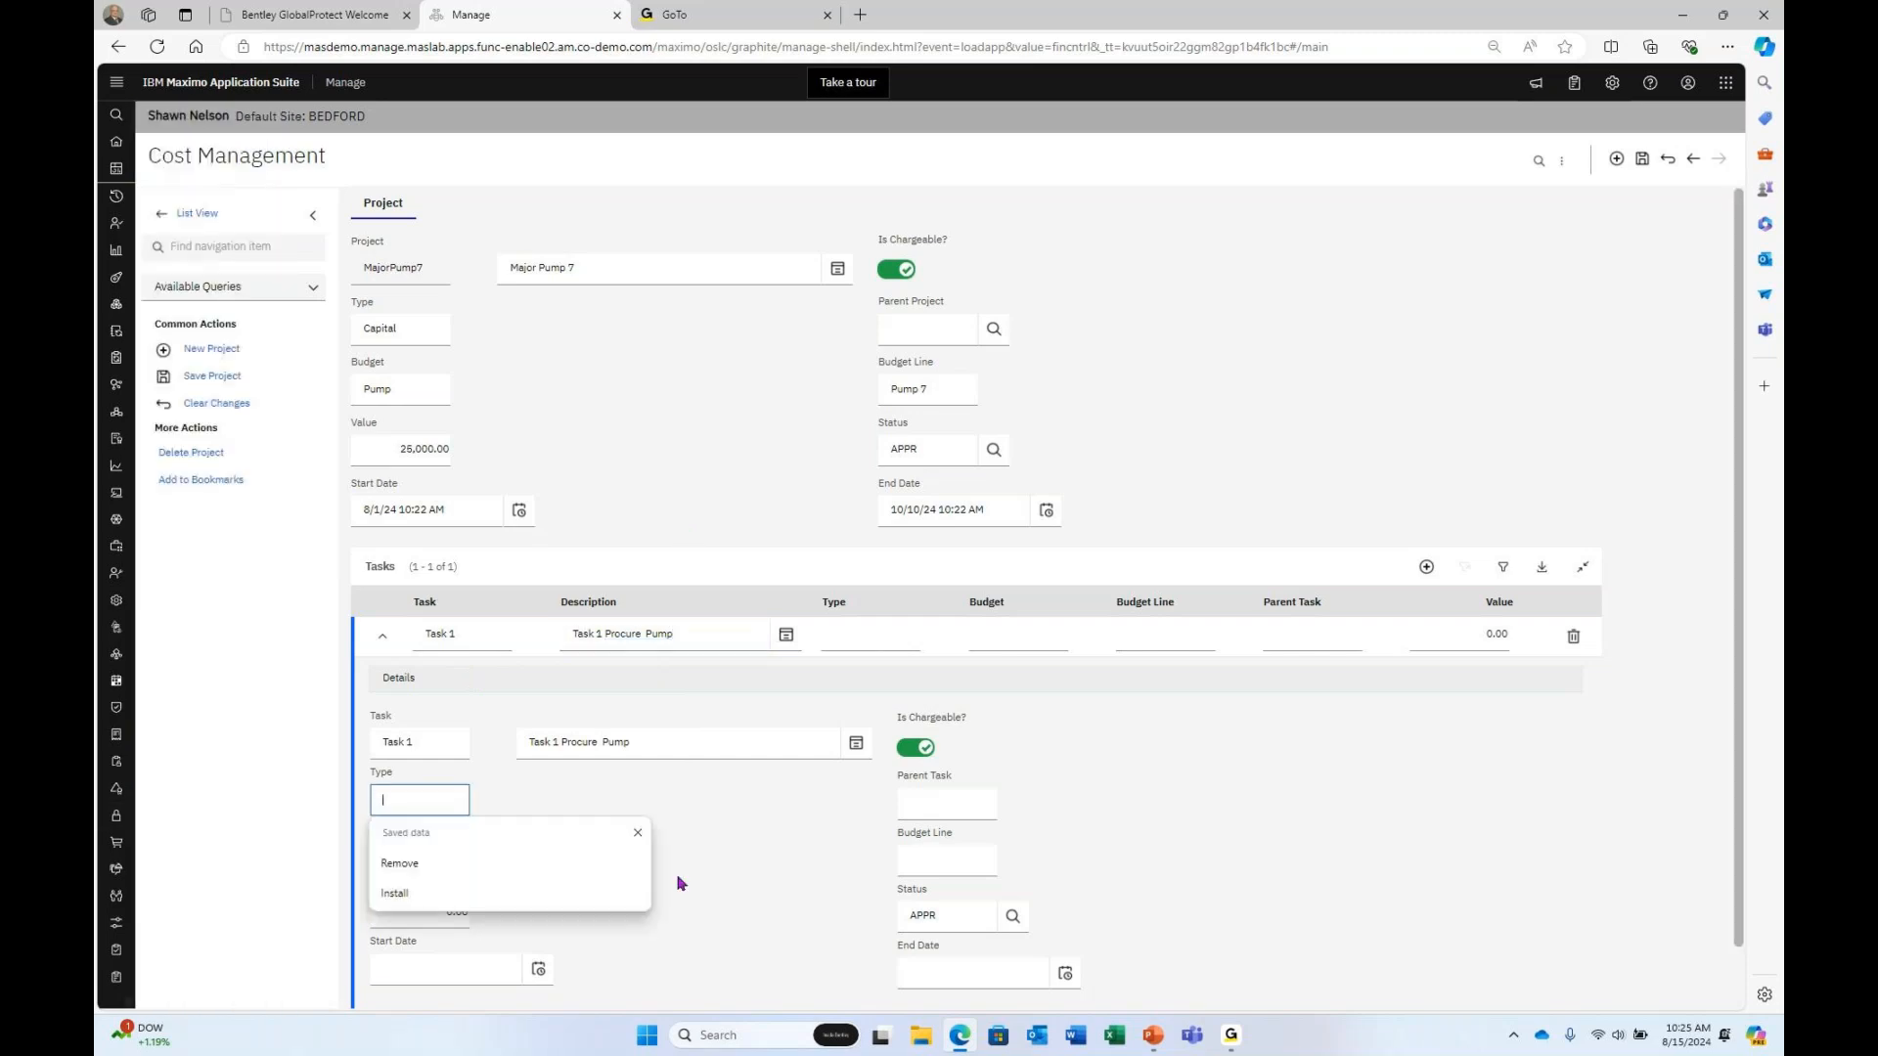
pyautogui.write('Ca')
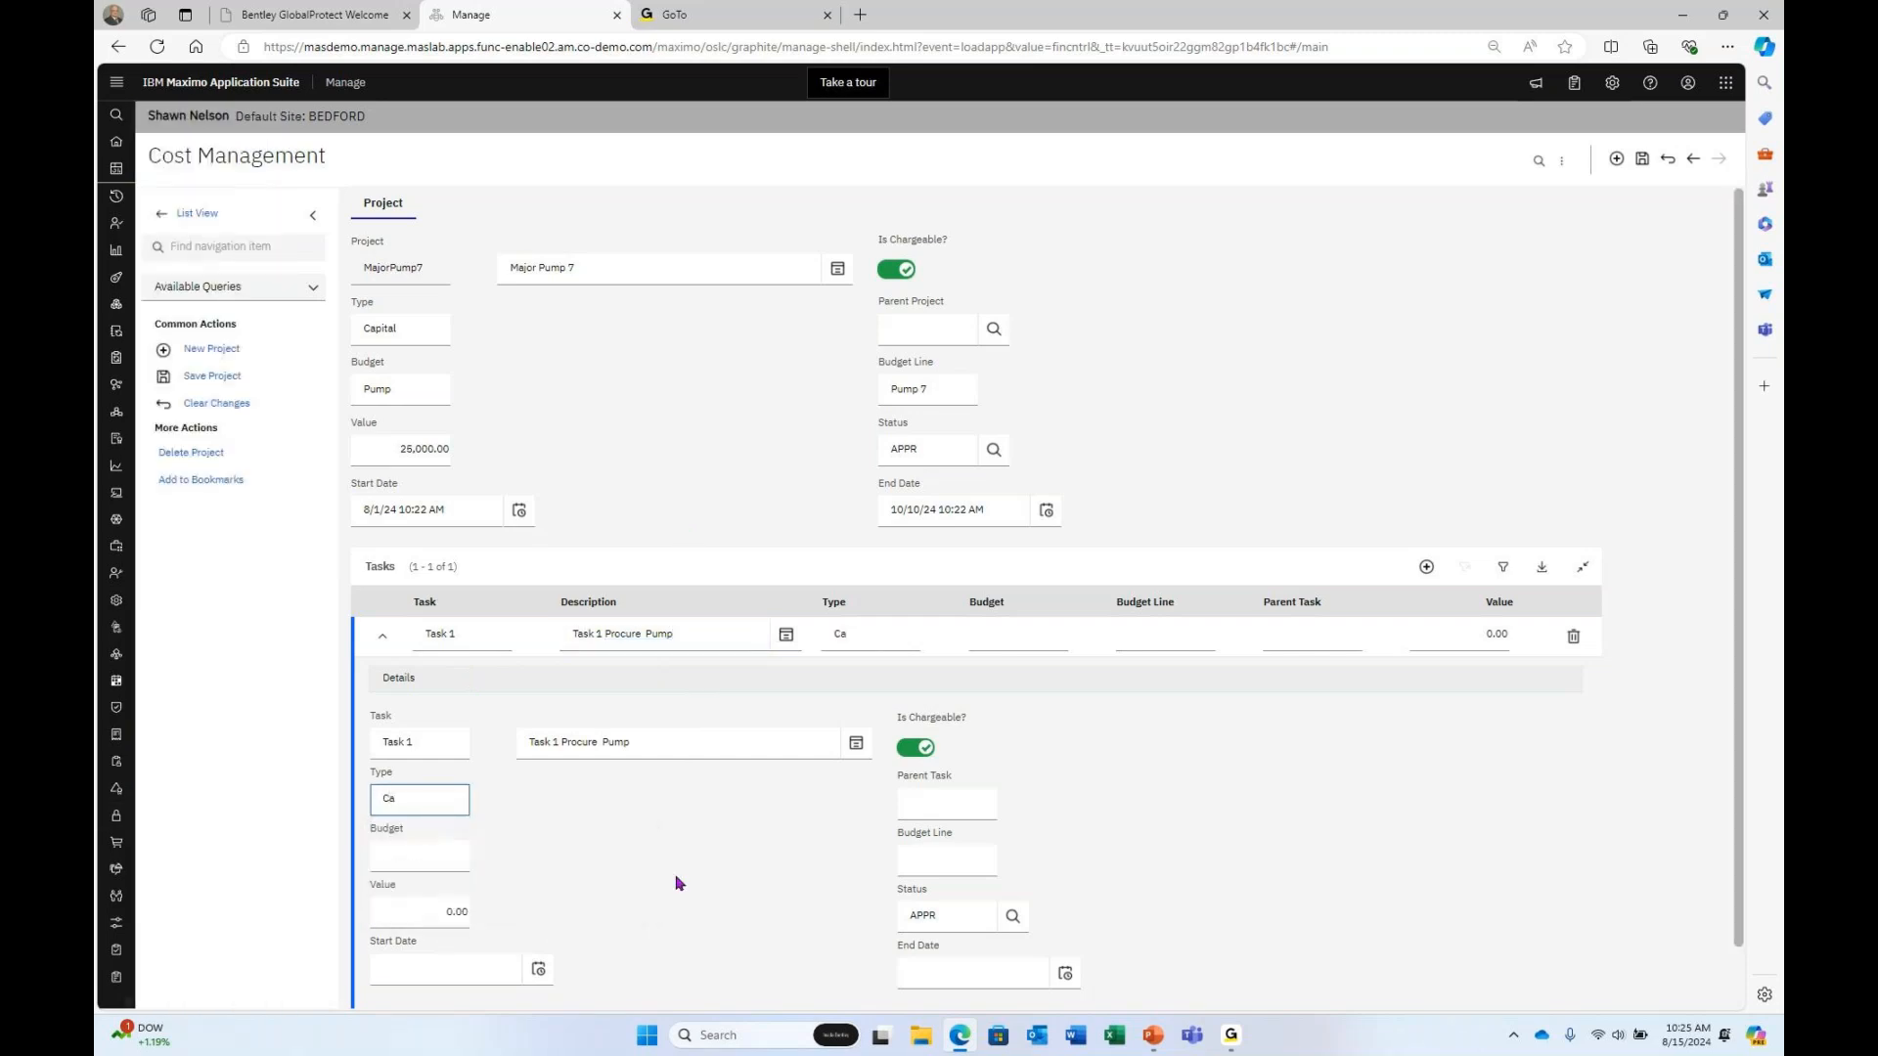
pyautogui.write('pital')
pyautogui.press('Tab')
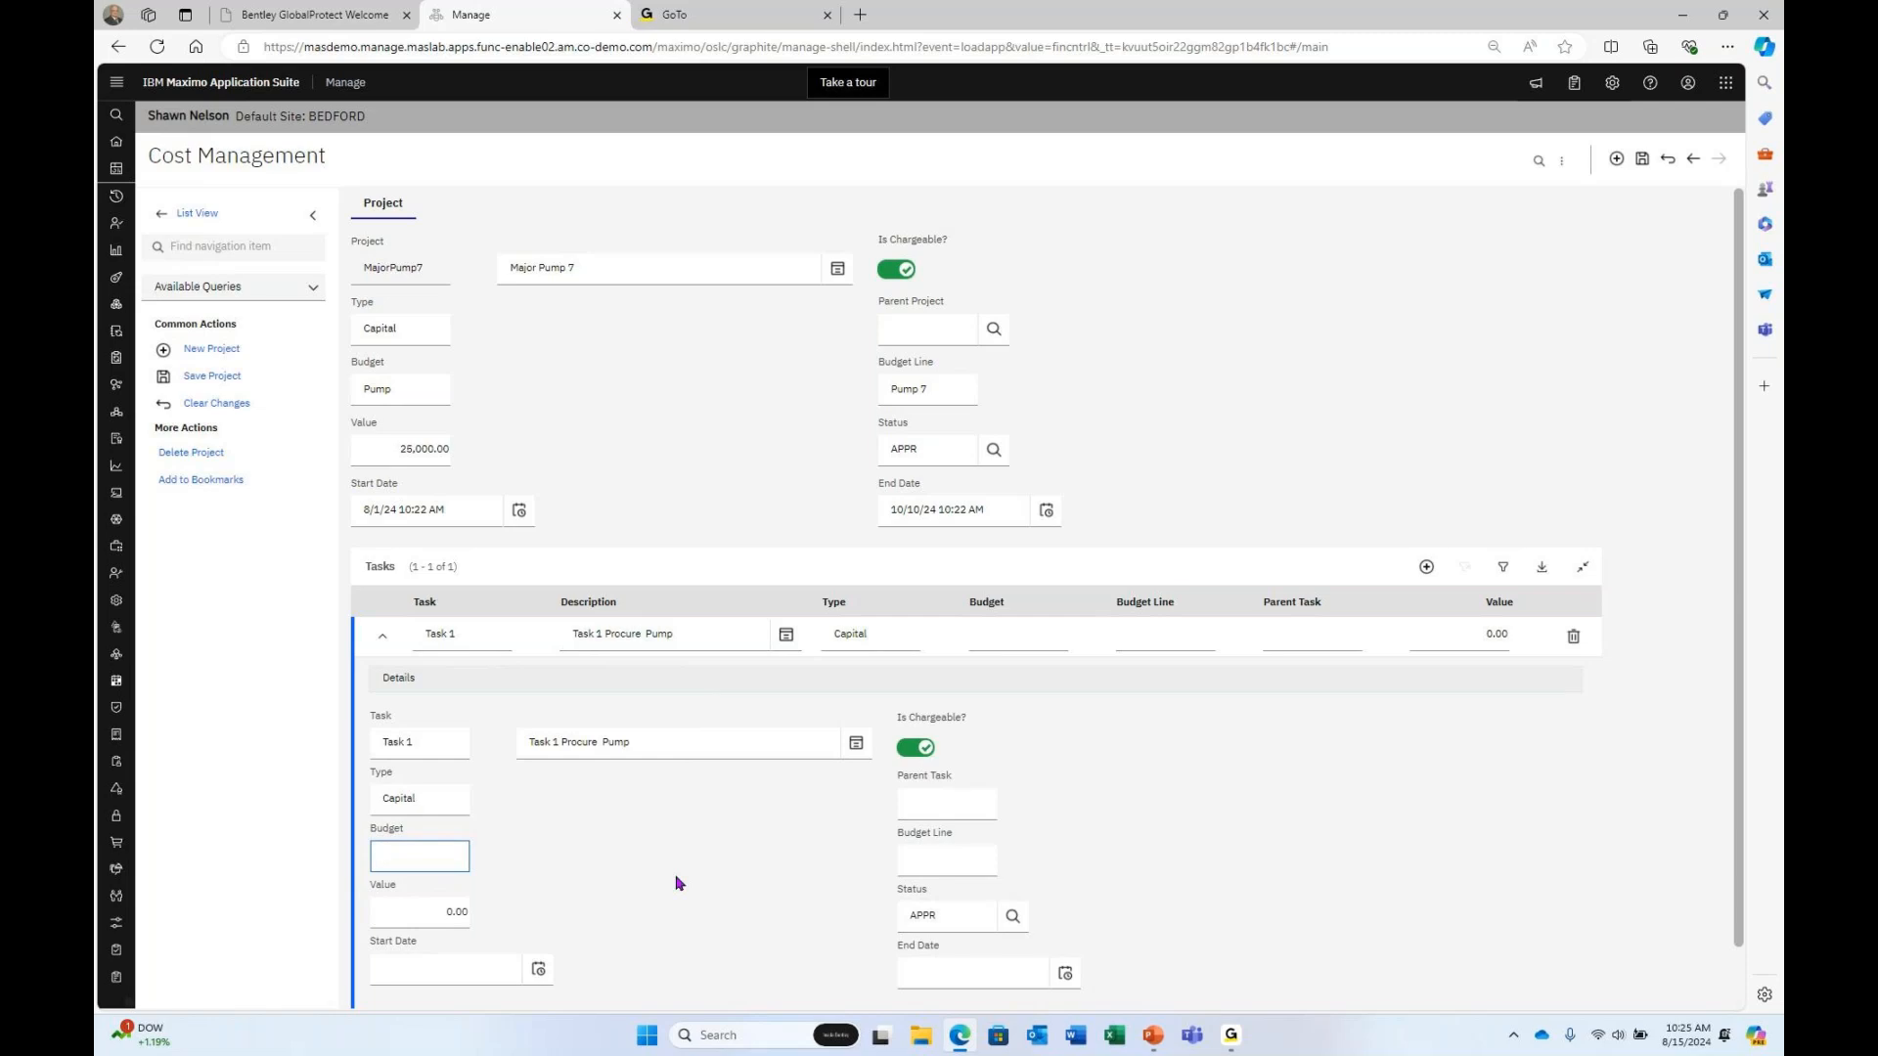
pyautogui.press('Tab')
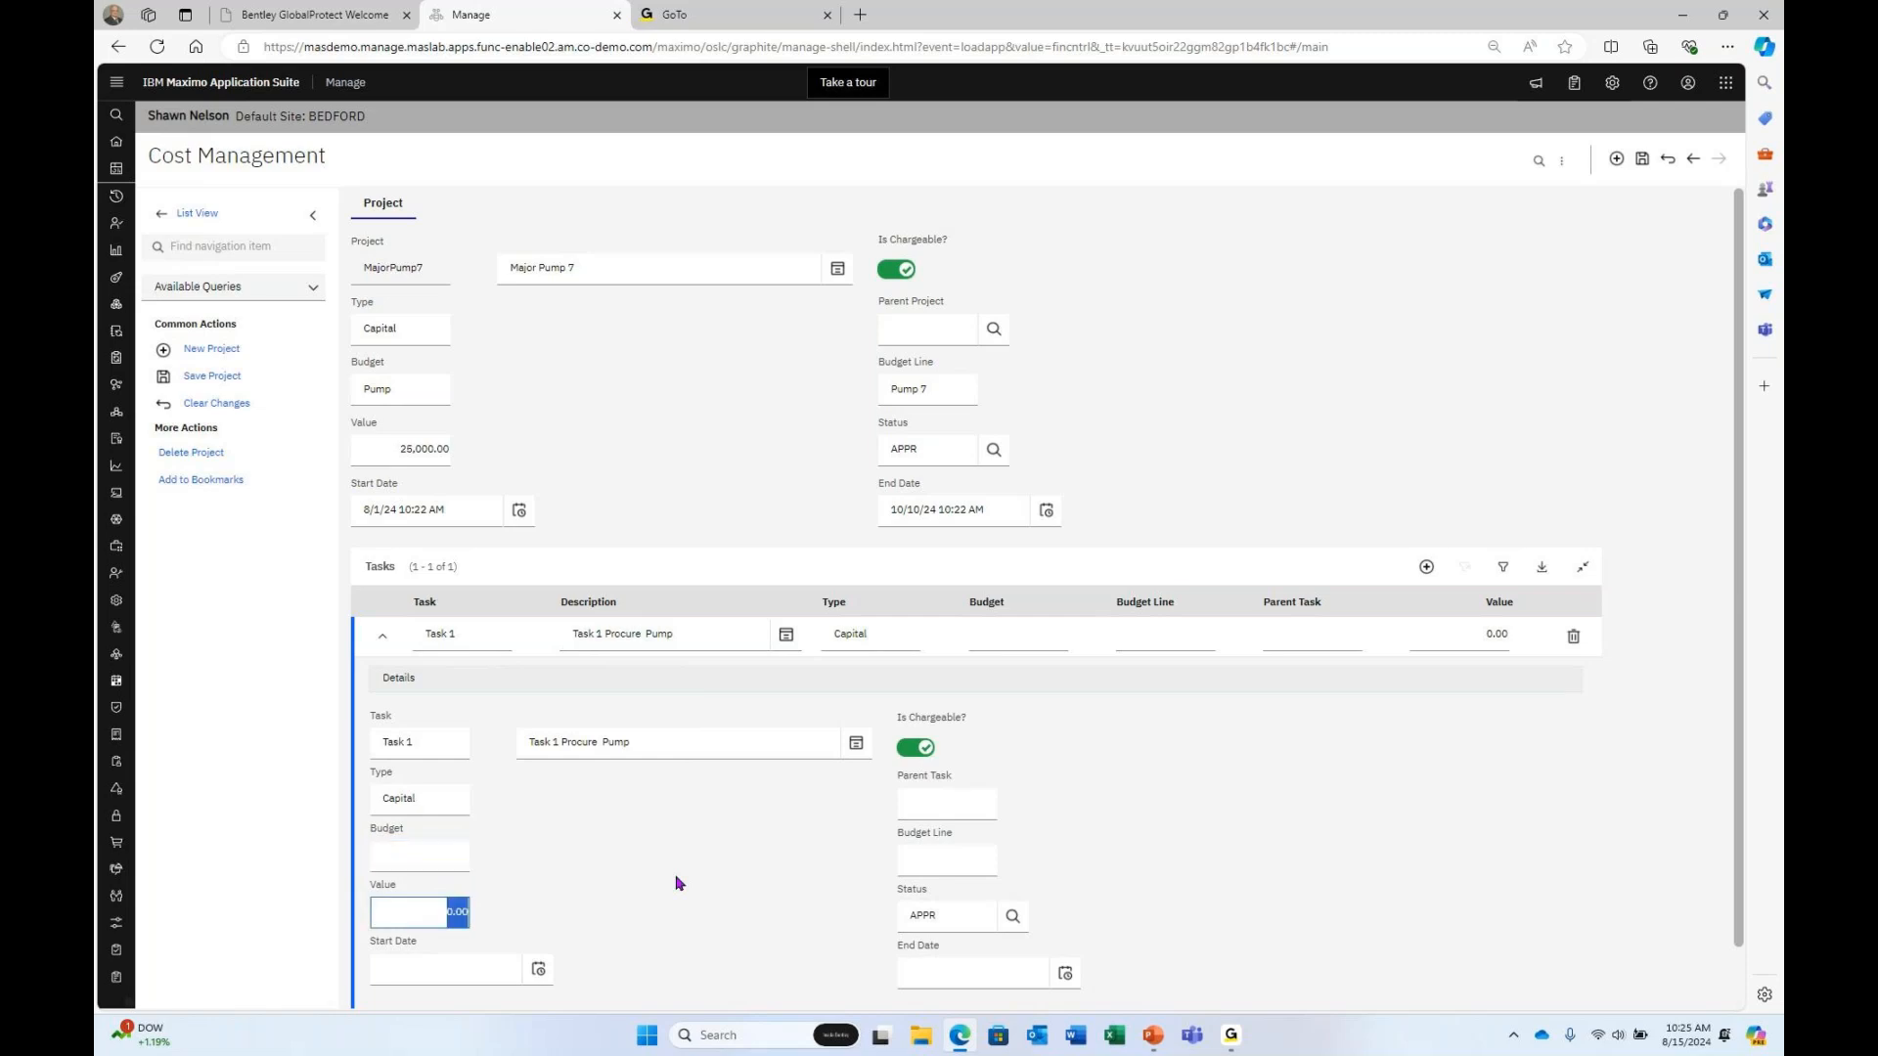
pyautogui.write('25000')
pyautogui.press('Tab')
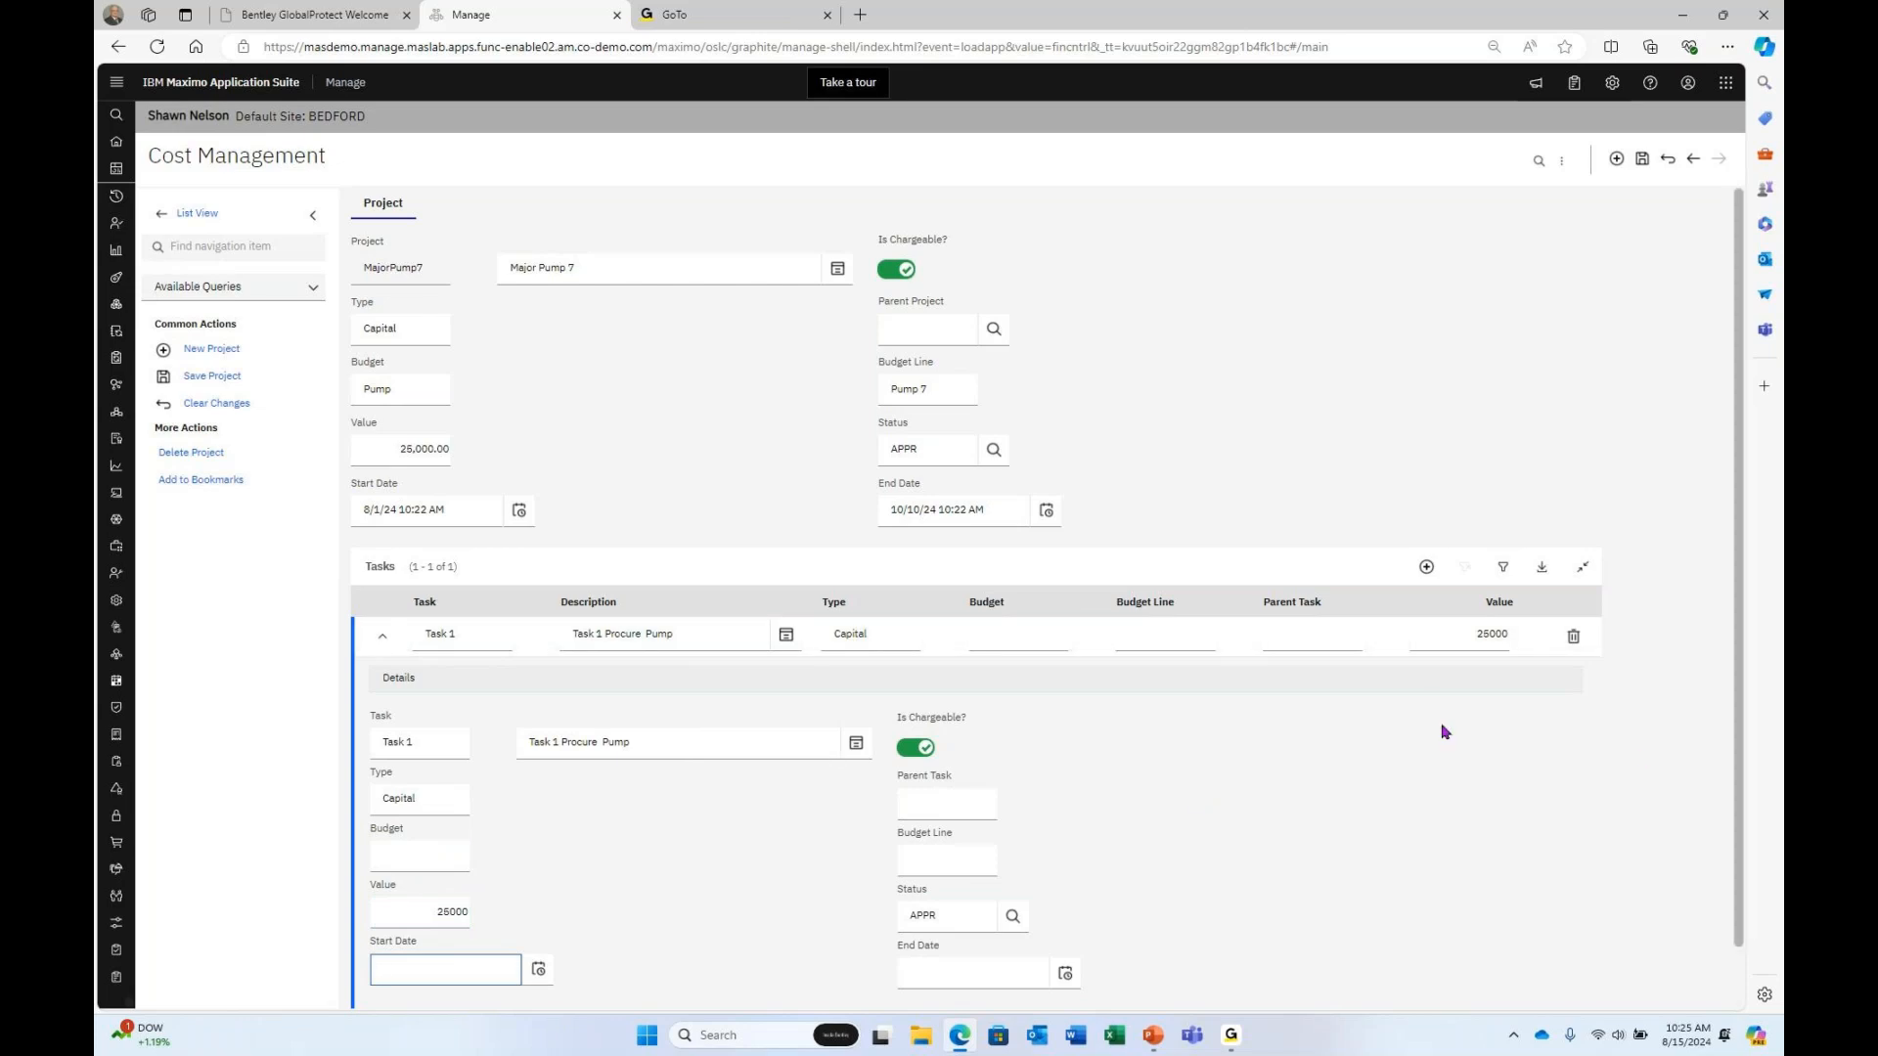
# Change Task 1's value to 15000 and set its start date to August 1, 2024.
pyautogui.doubleClick(466, 918)
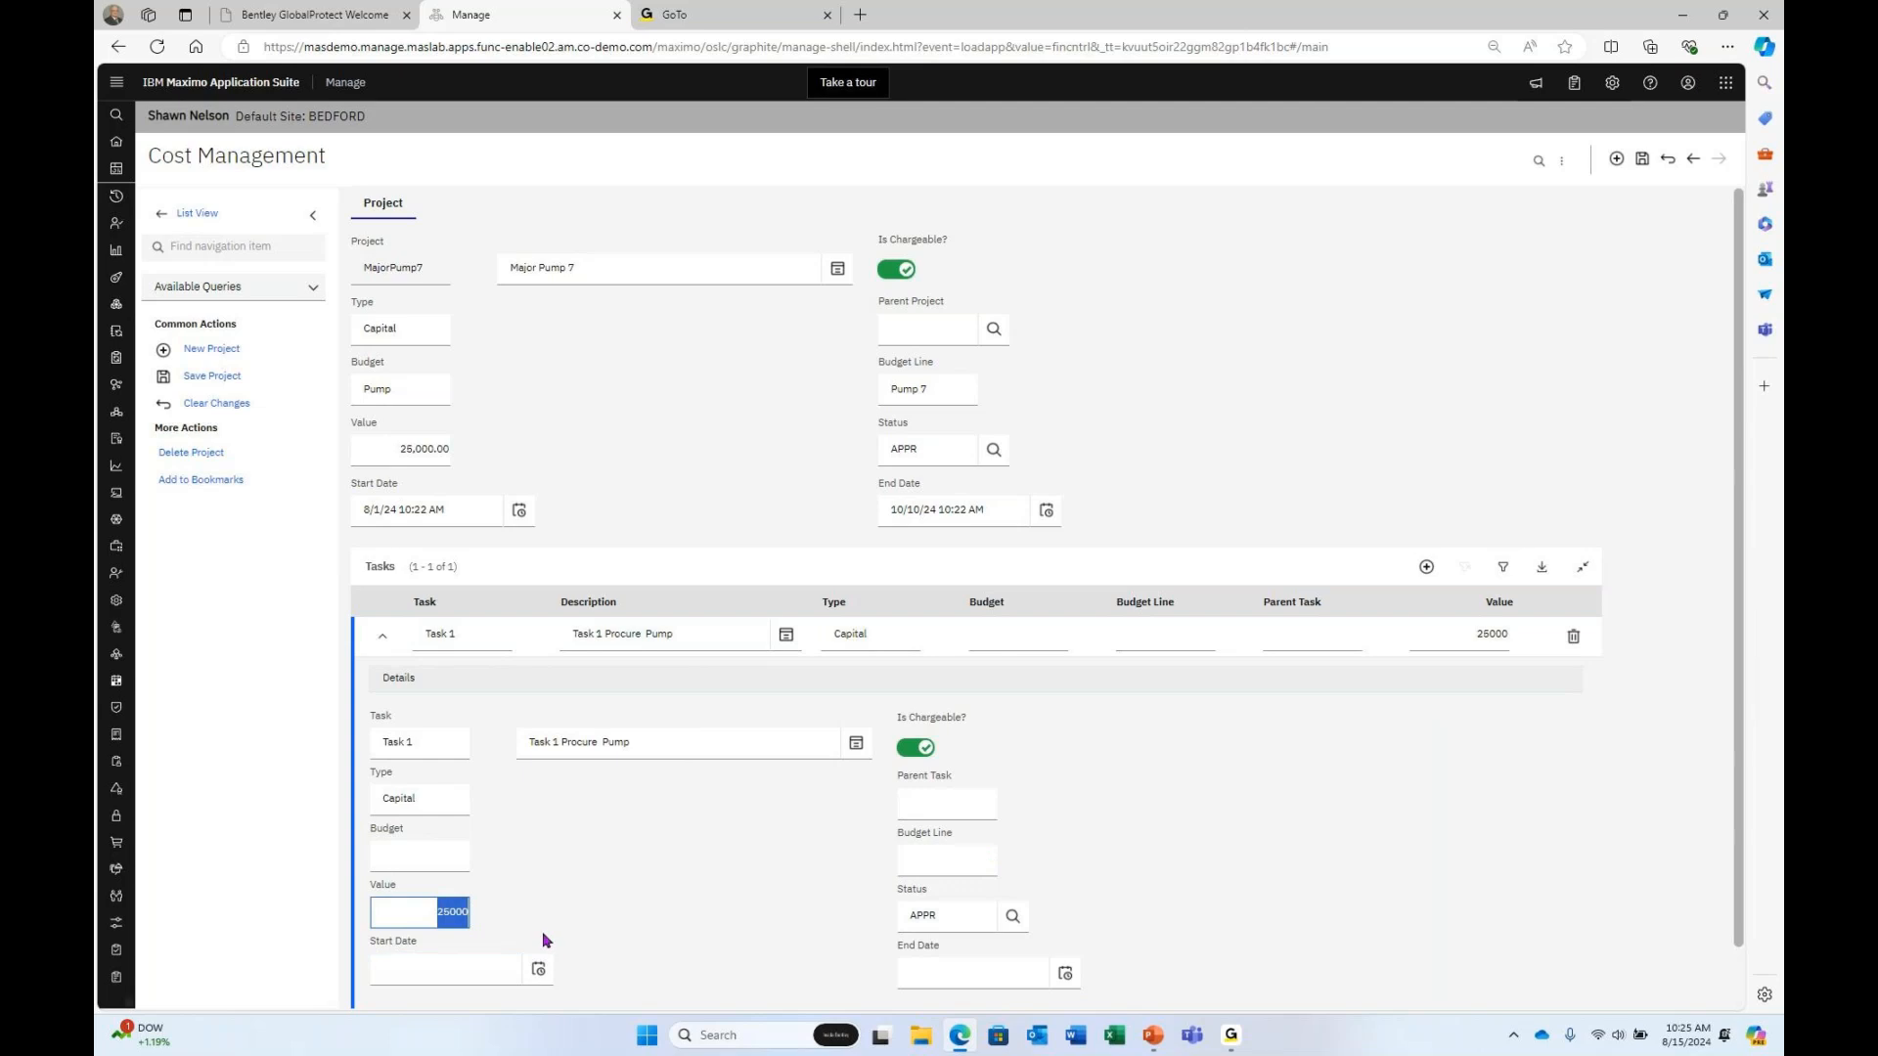
pyautogui.write('15000')
pyautogui.click(478, 981)
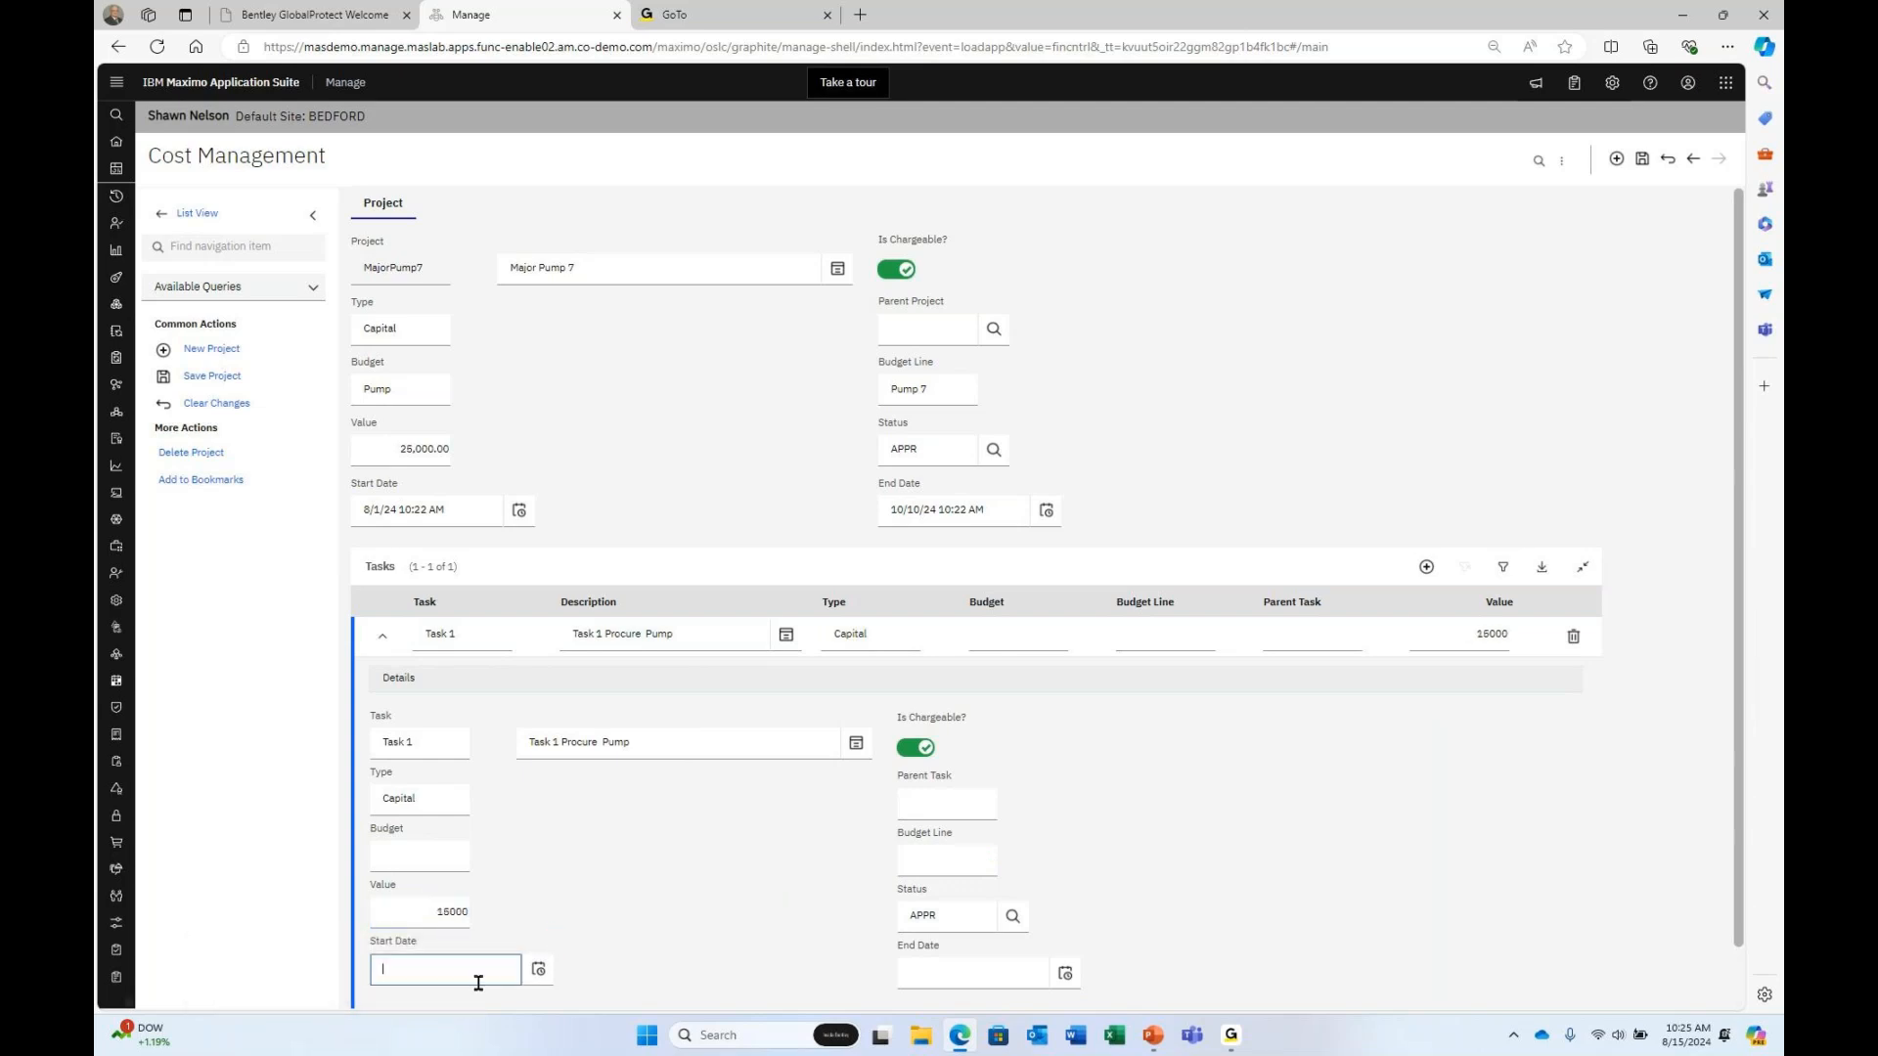
pyautogui.click(538, 969)
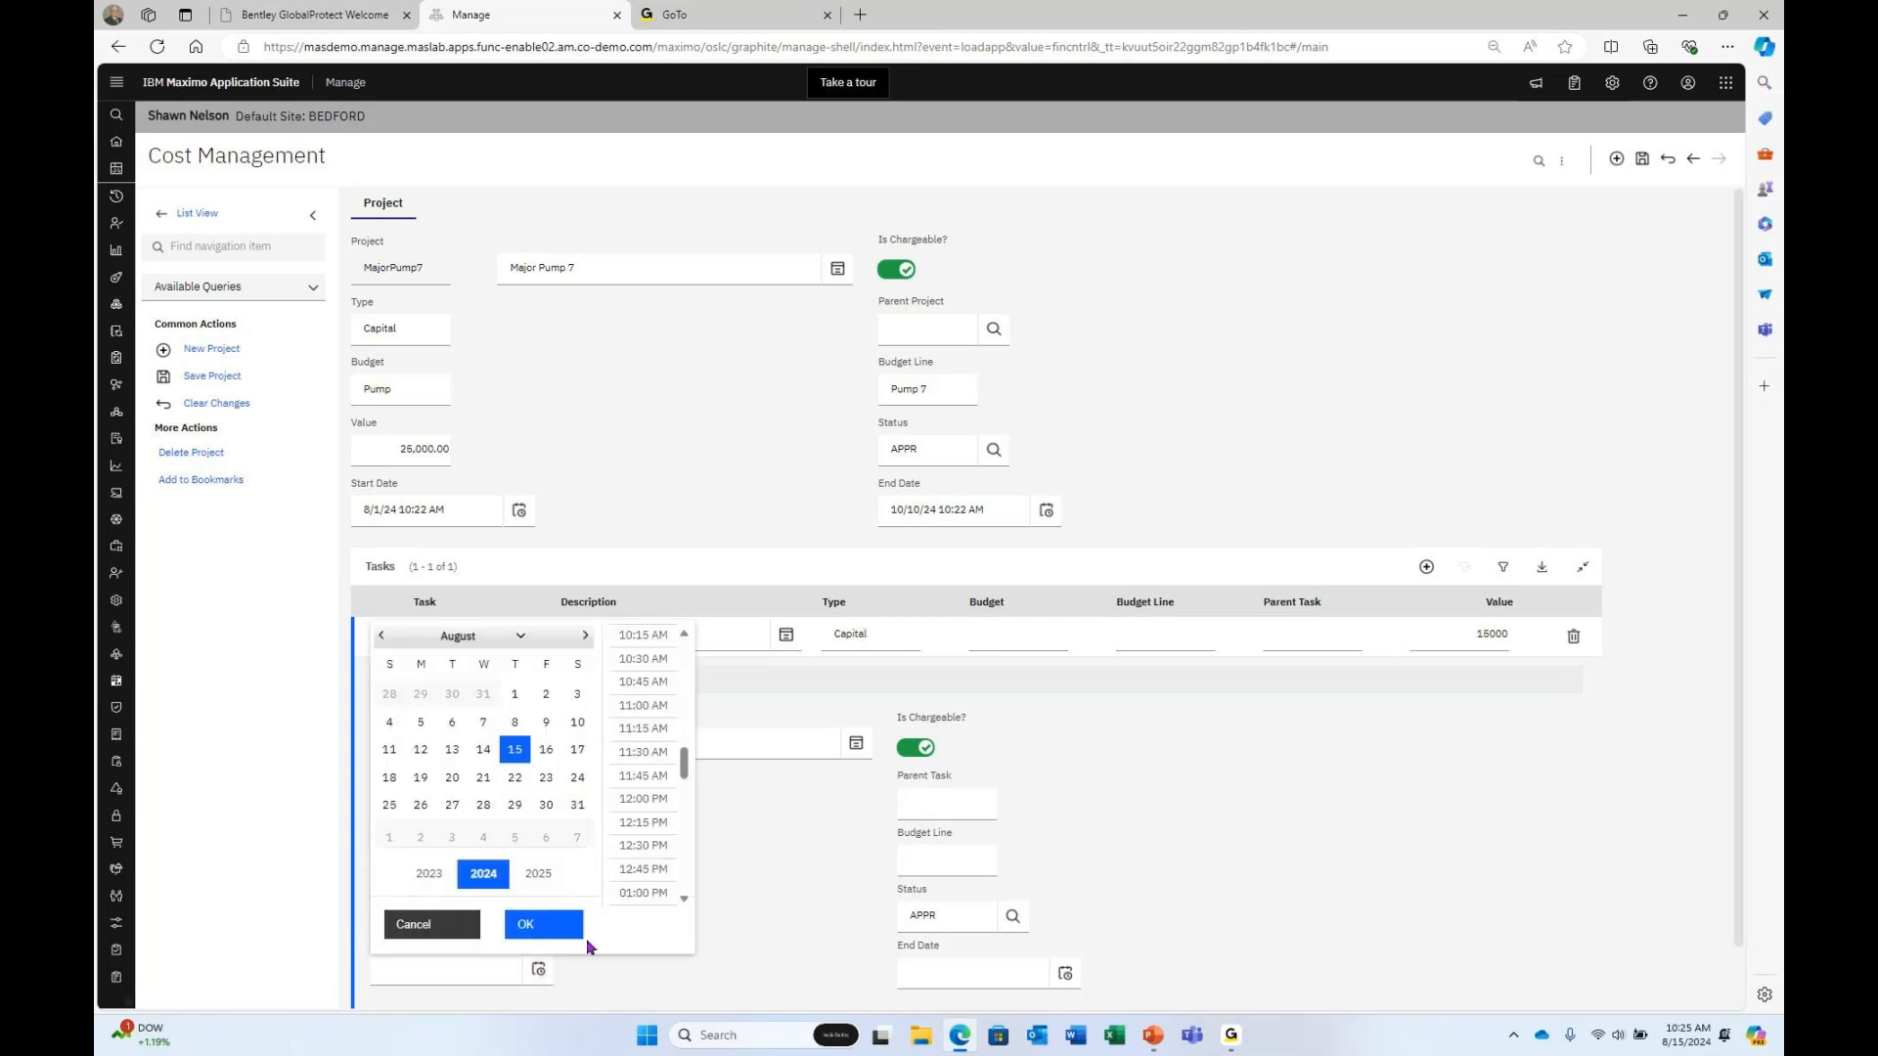
pyautogui.click(516, 694)
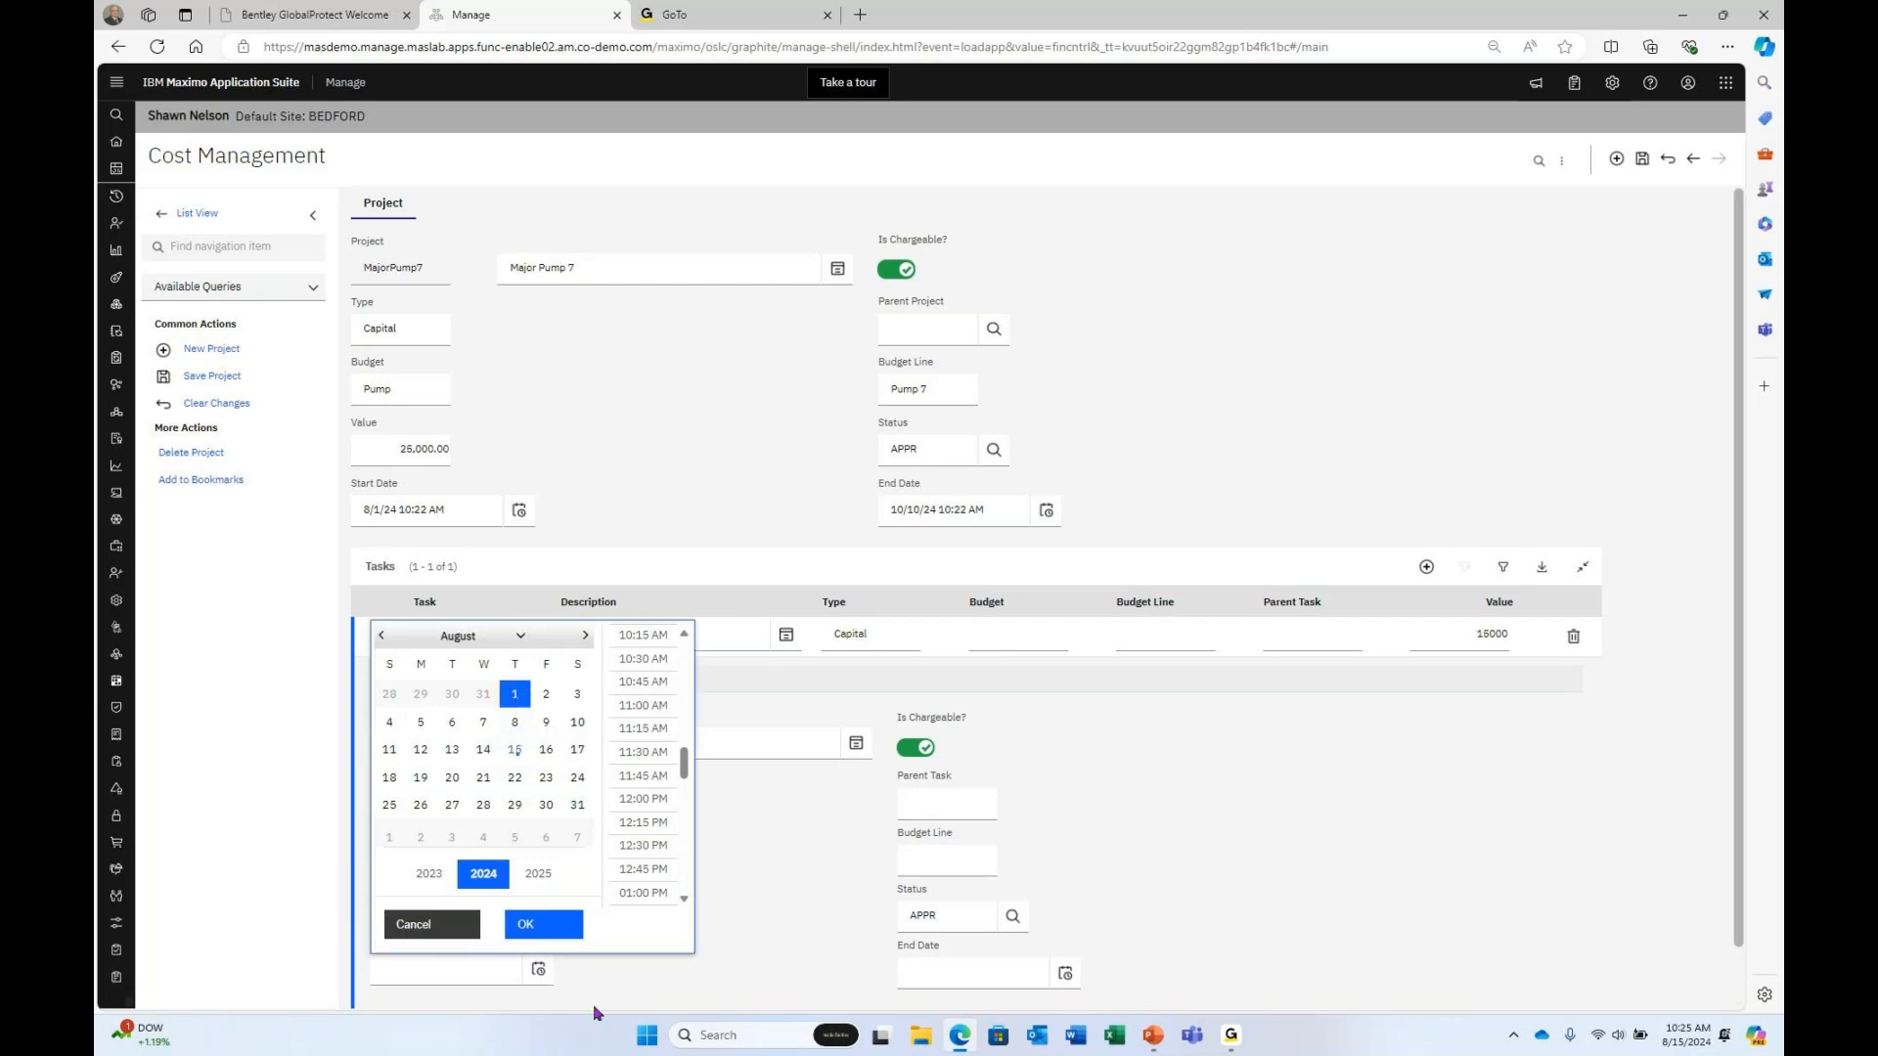
pyautogui.click(550, 925)
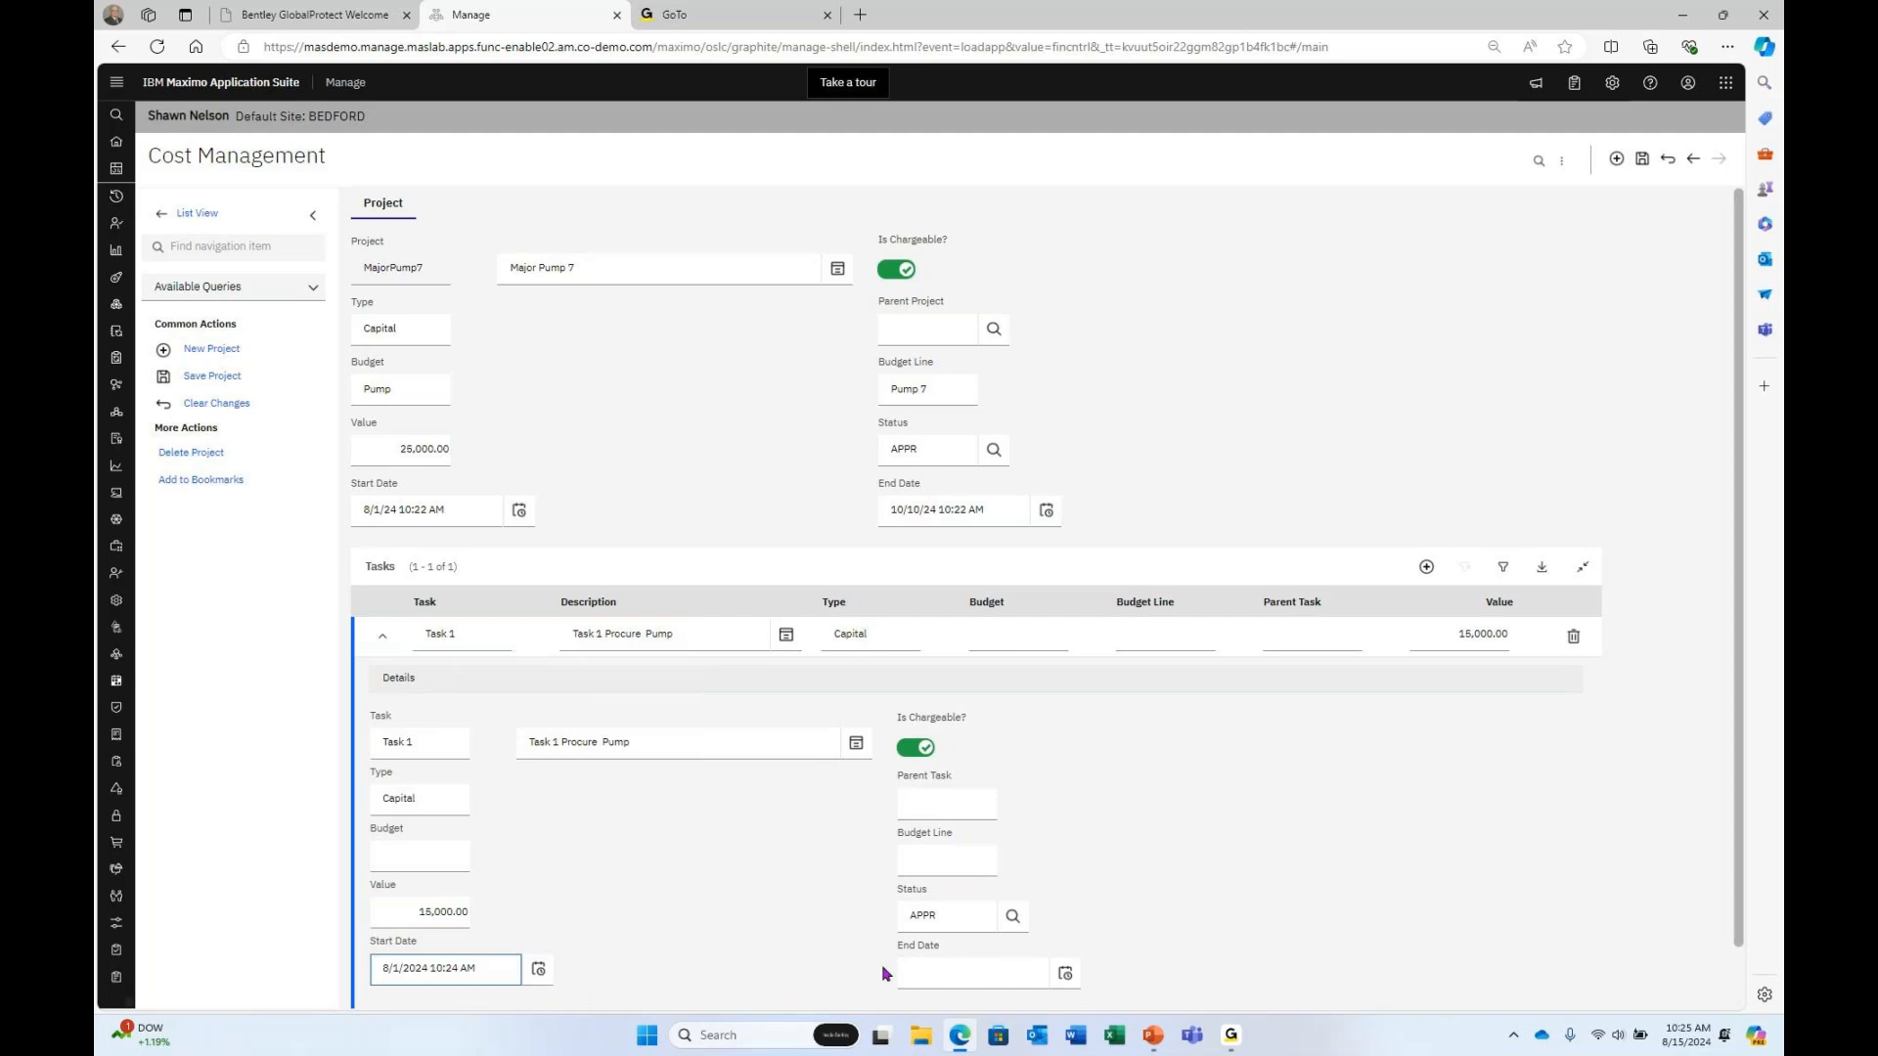
# Set Task 1's end date to October 1, 2024.
pyautogui.click(1064, 974)
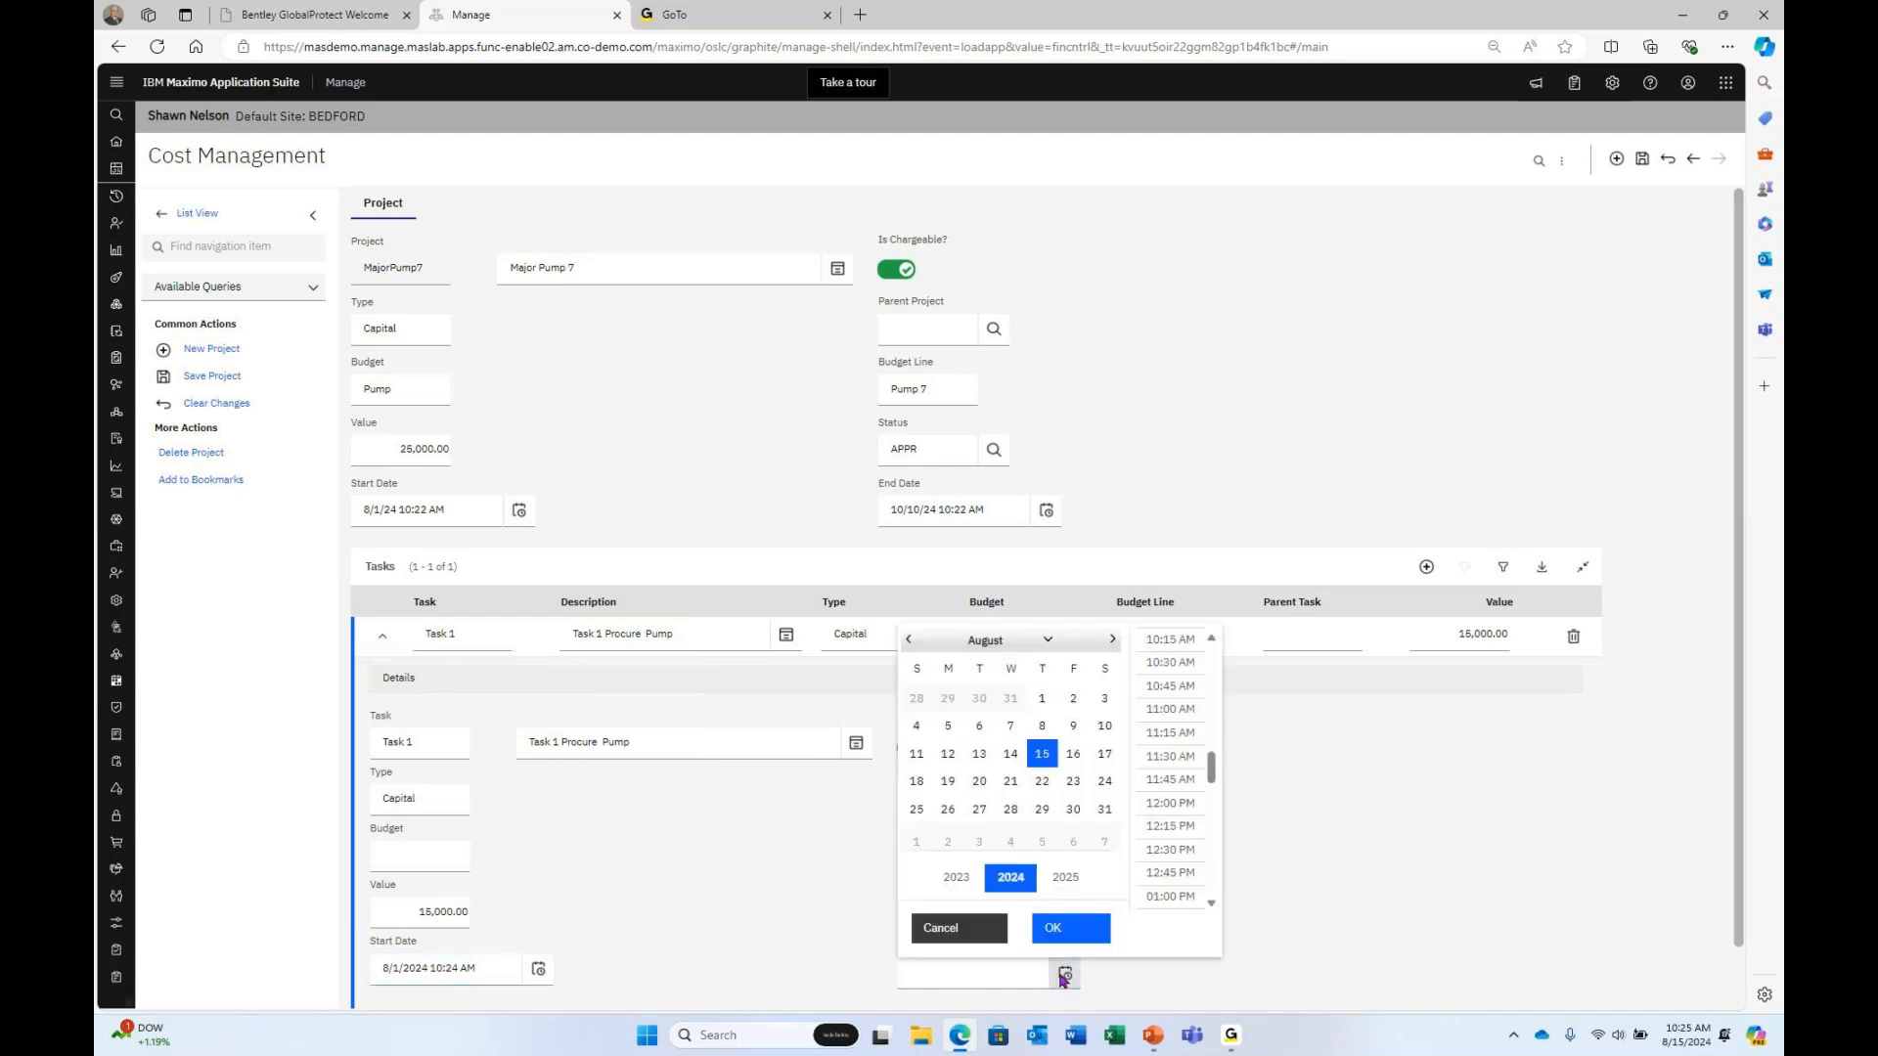
pyautogui.click(1112, 639)
pyautogui.click(1112, 640)
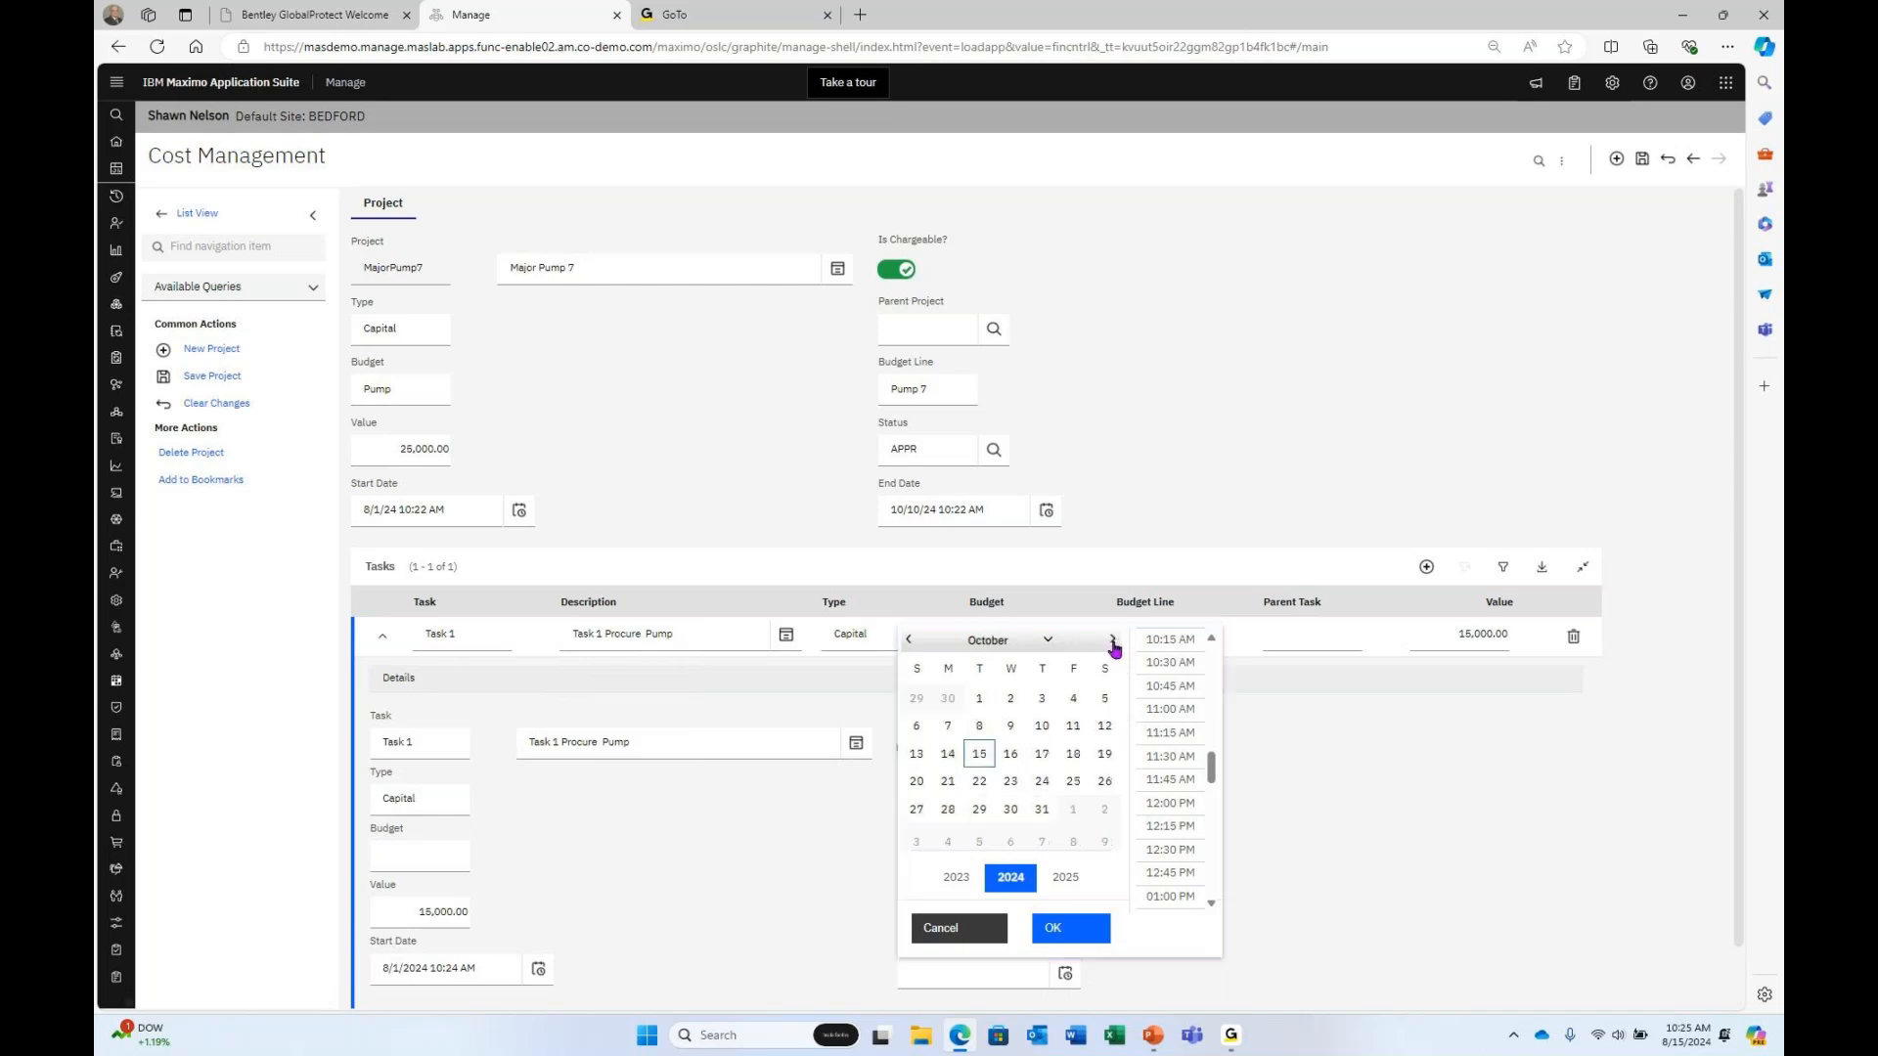
pyautogui.click(976, 700)
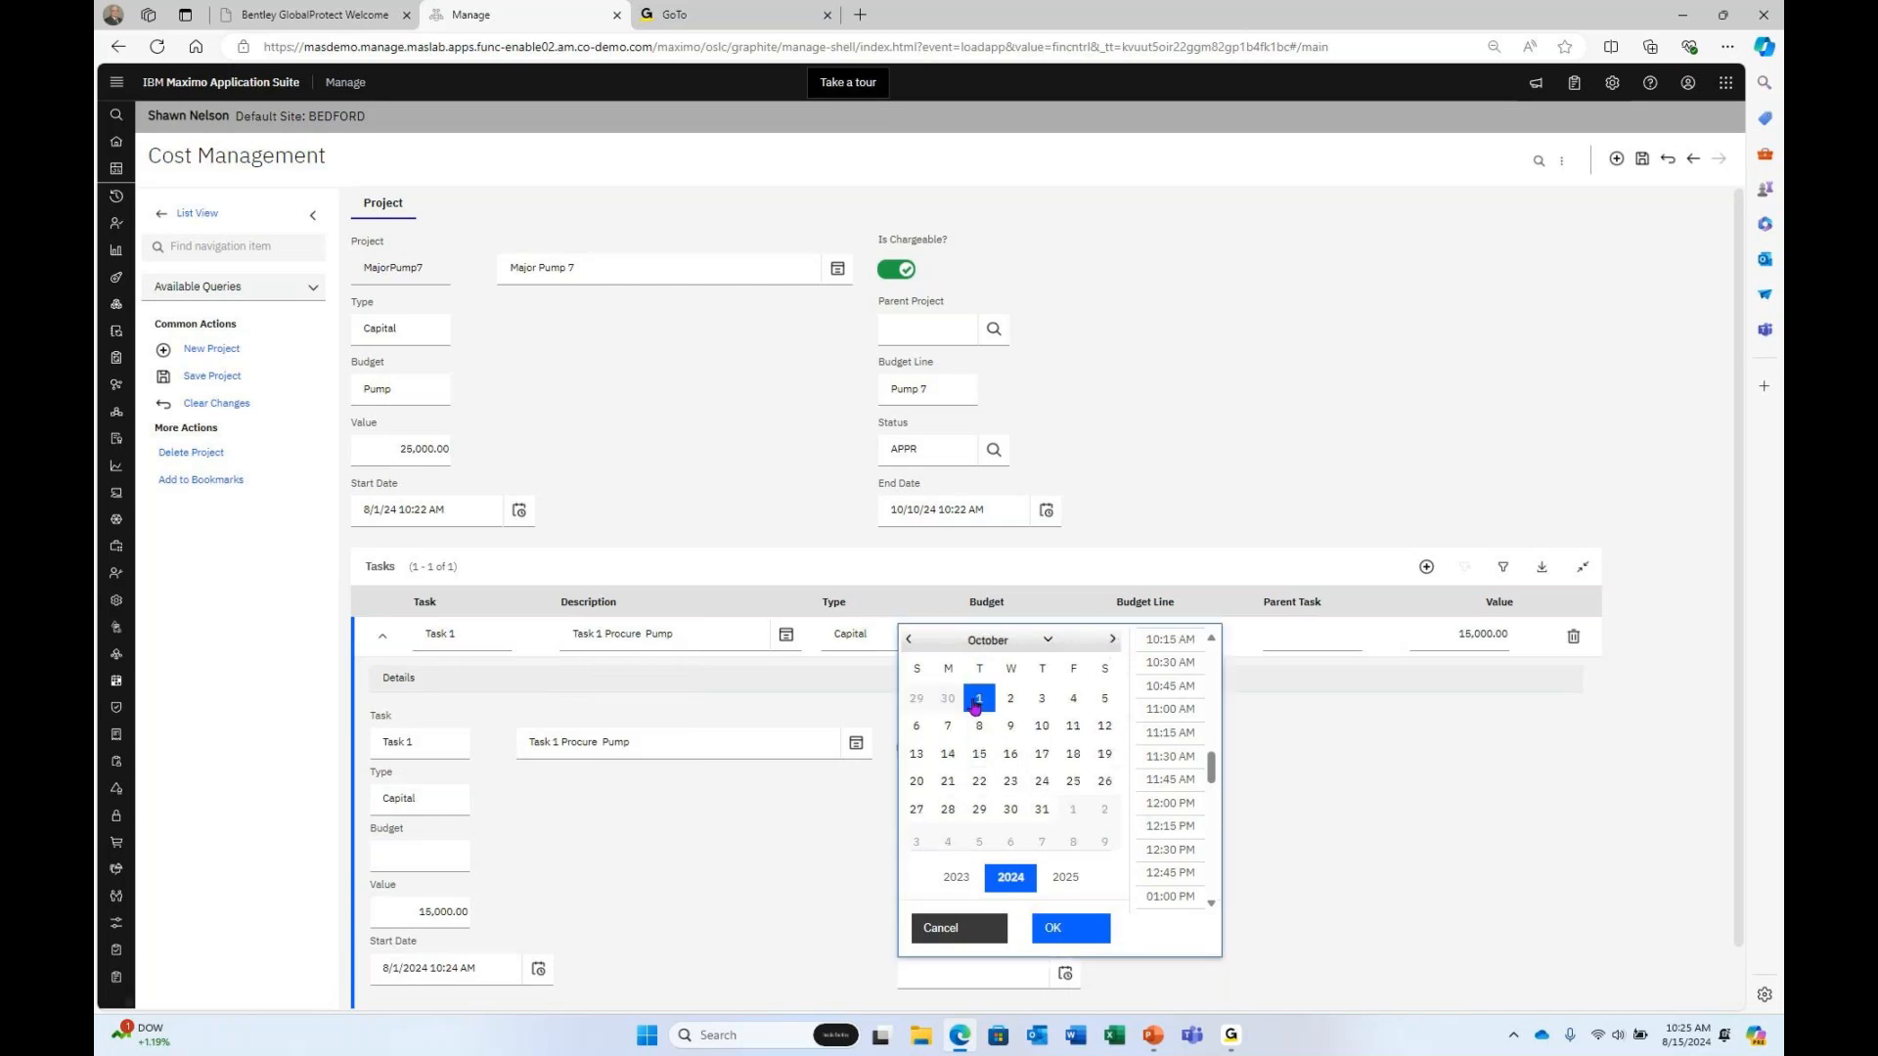
pyautogui.click(1054, 929)
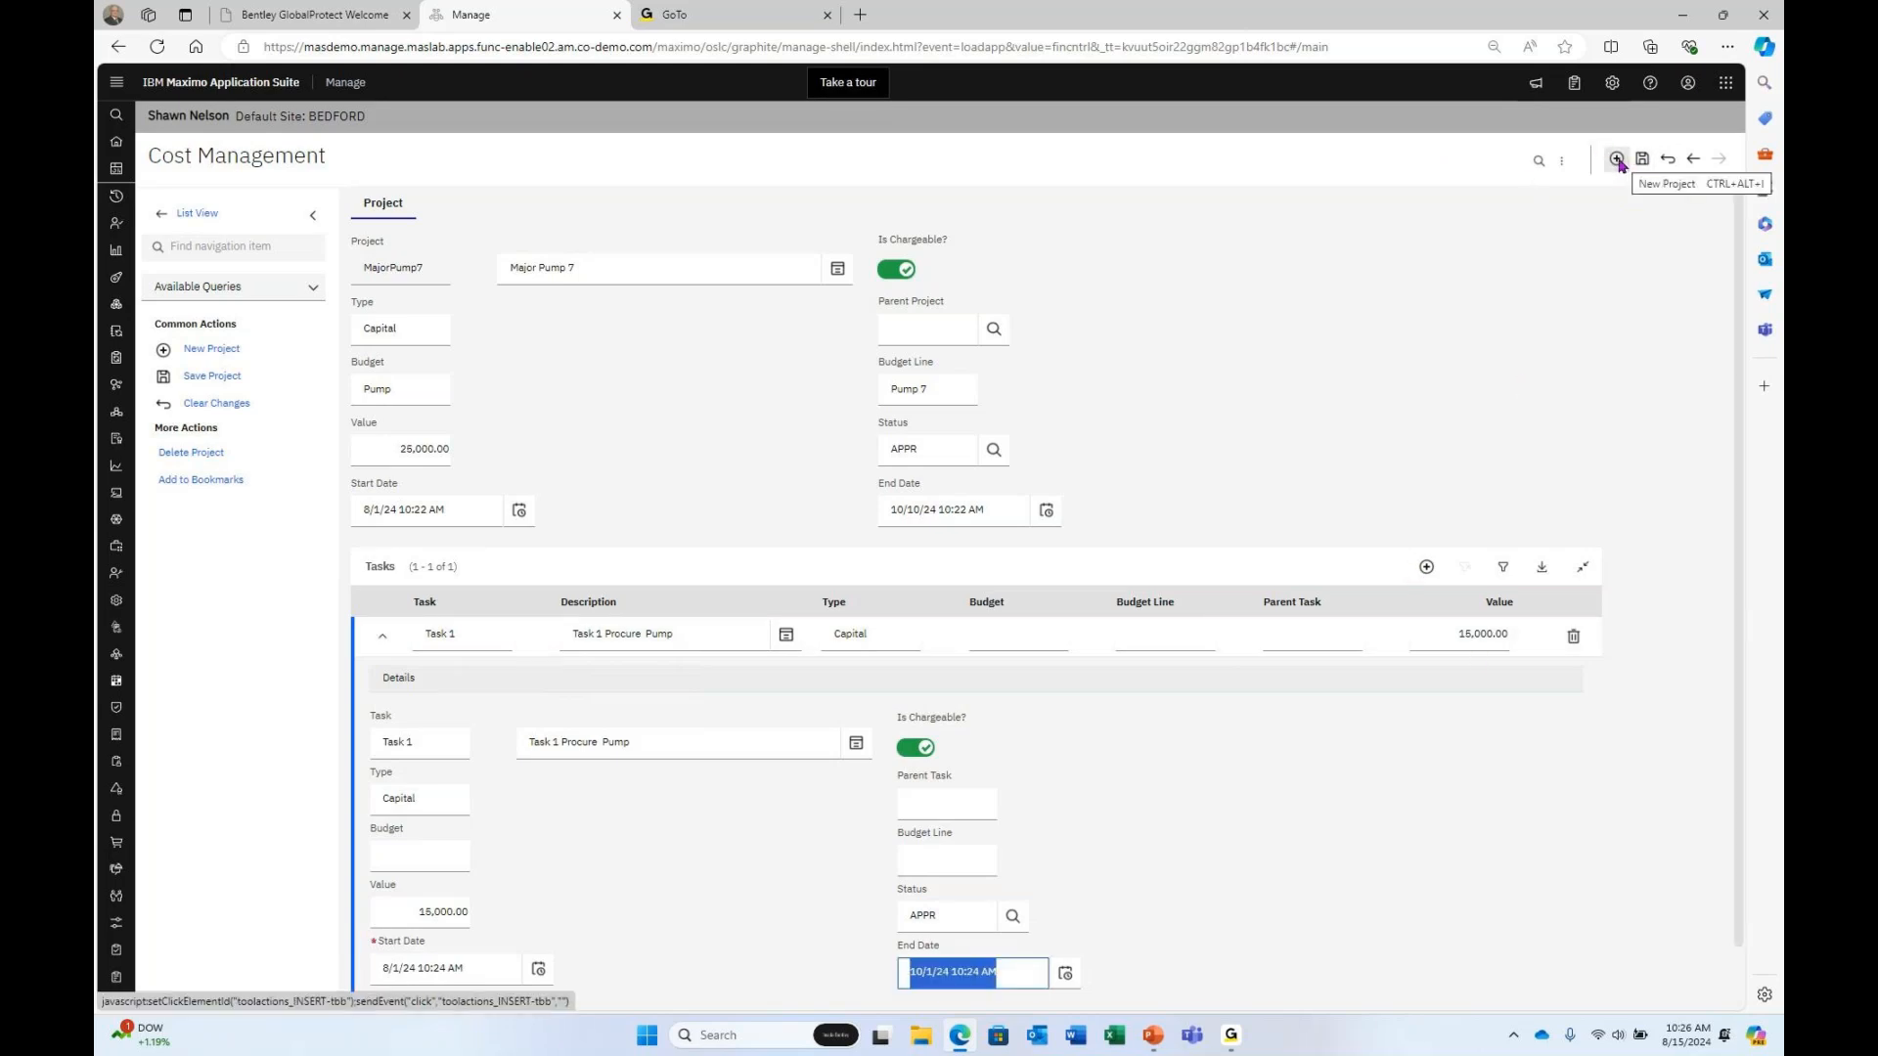
# Assign MajorPumpParent as MajorPump7's parent project and save the project.
pyautogui.click(999, 337)
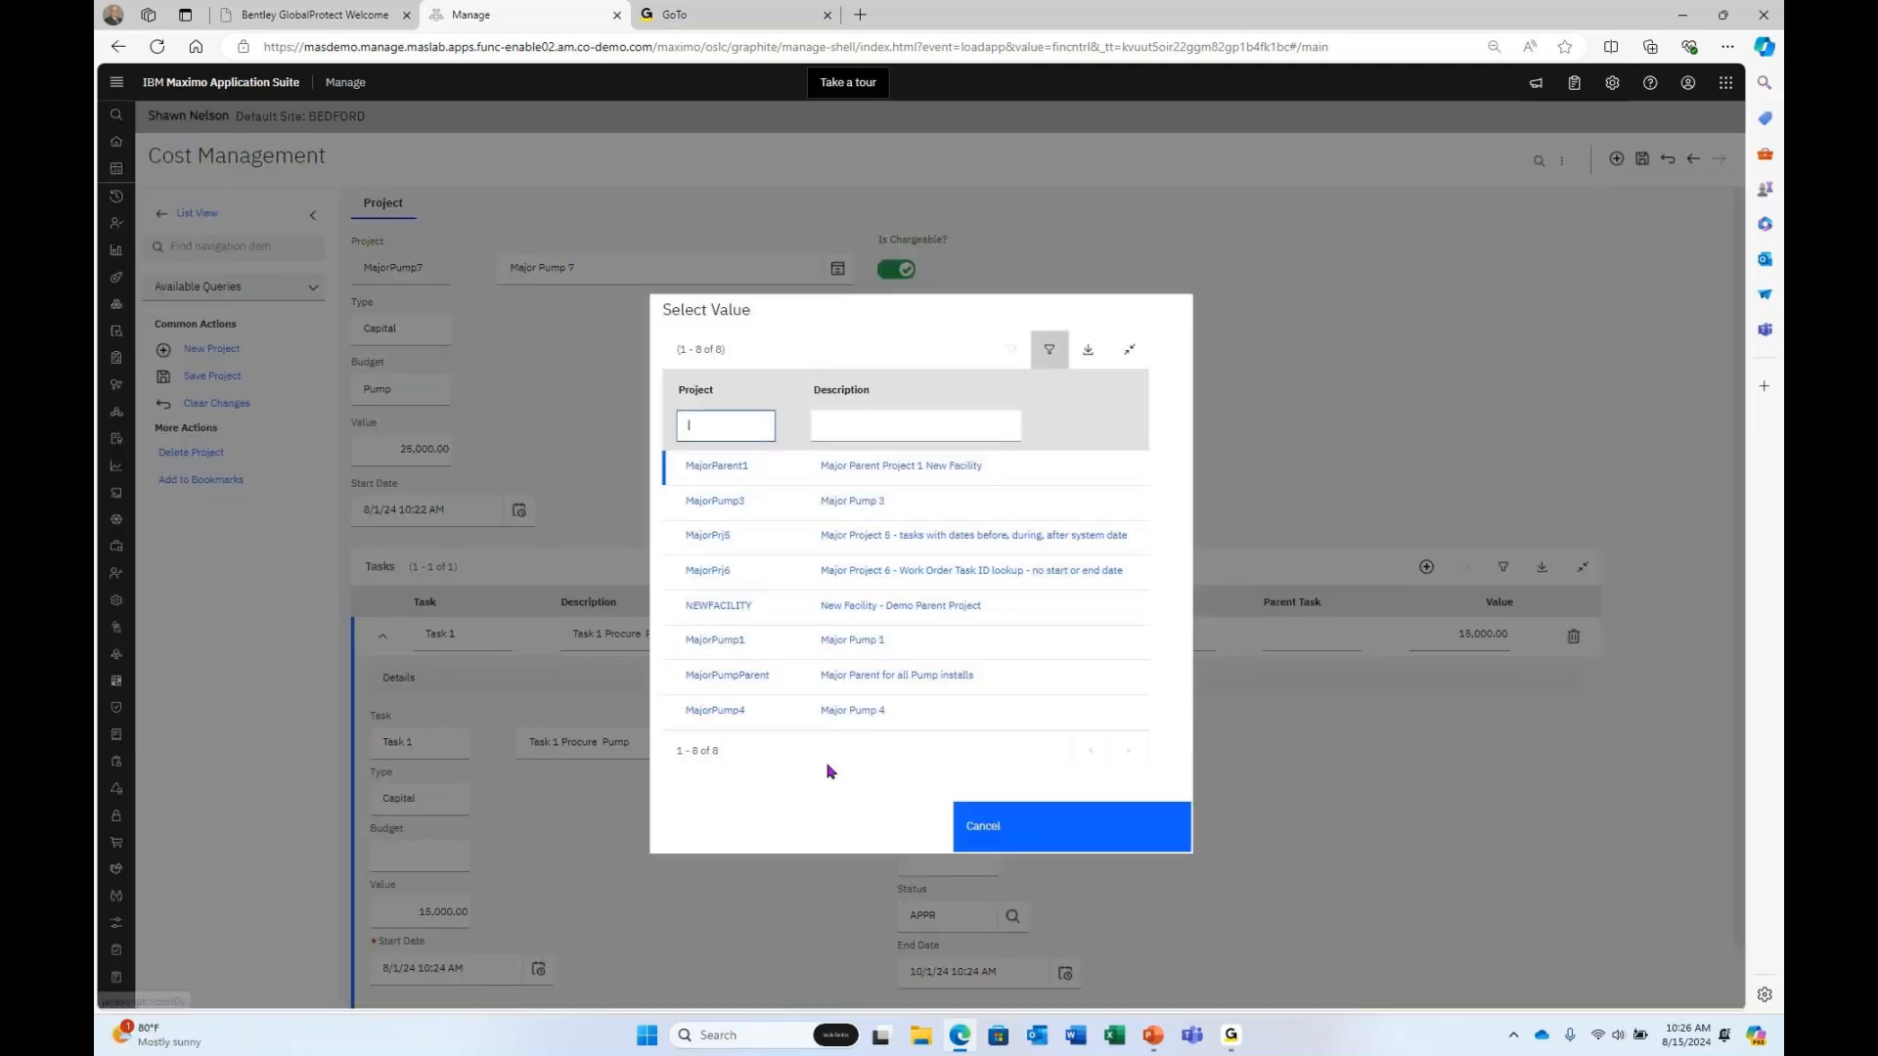
pyautogui.click(743, 677)
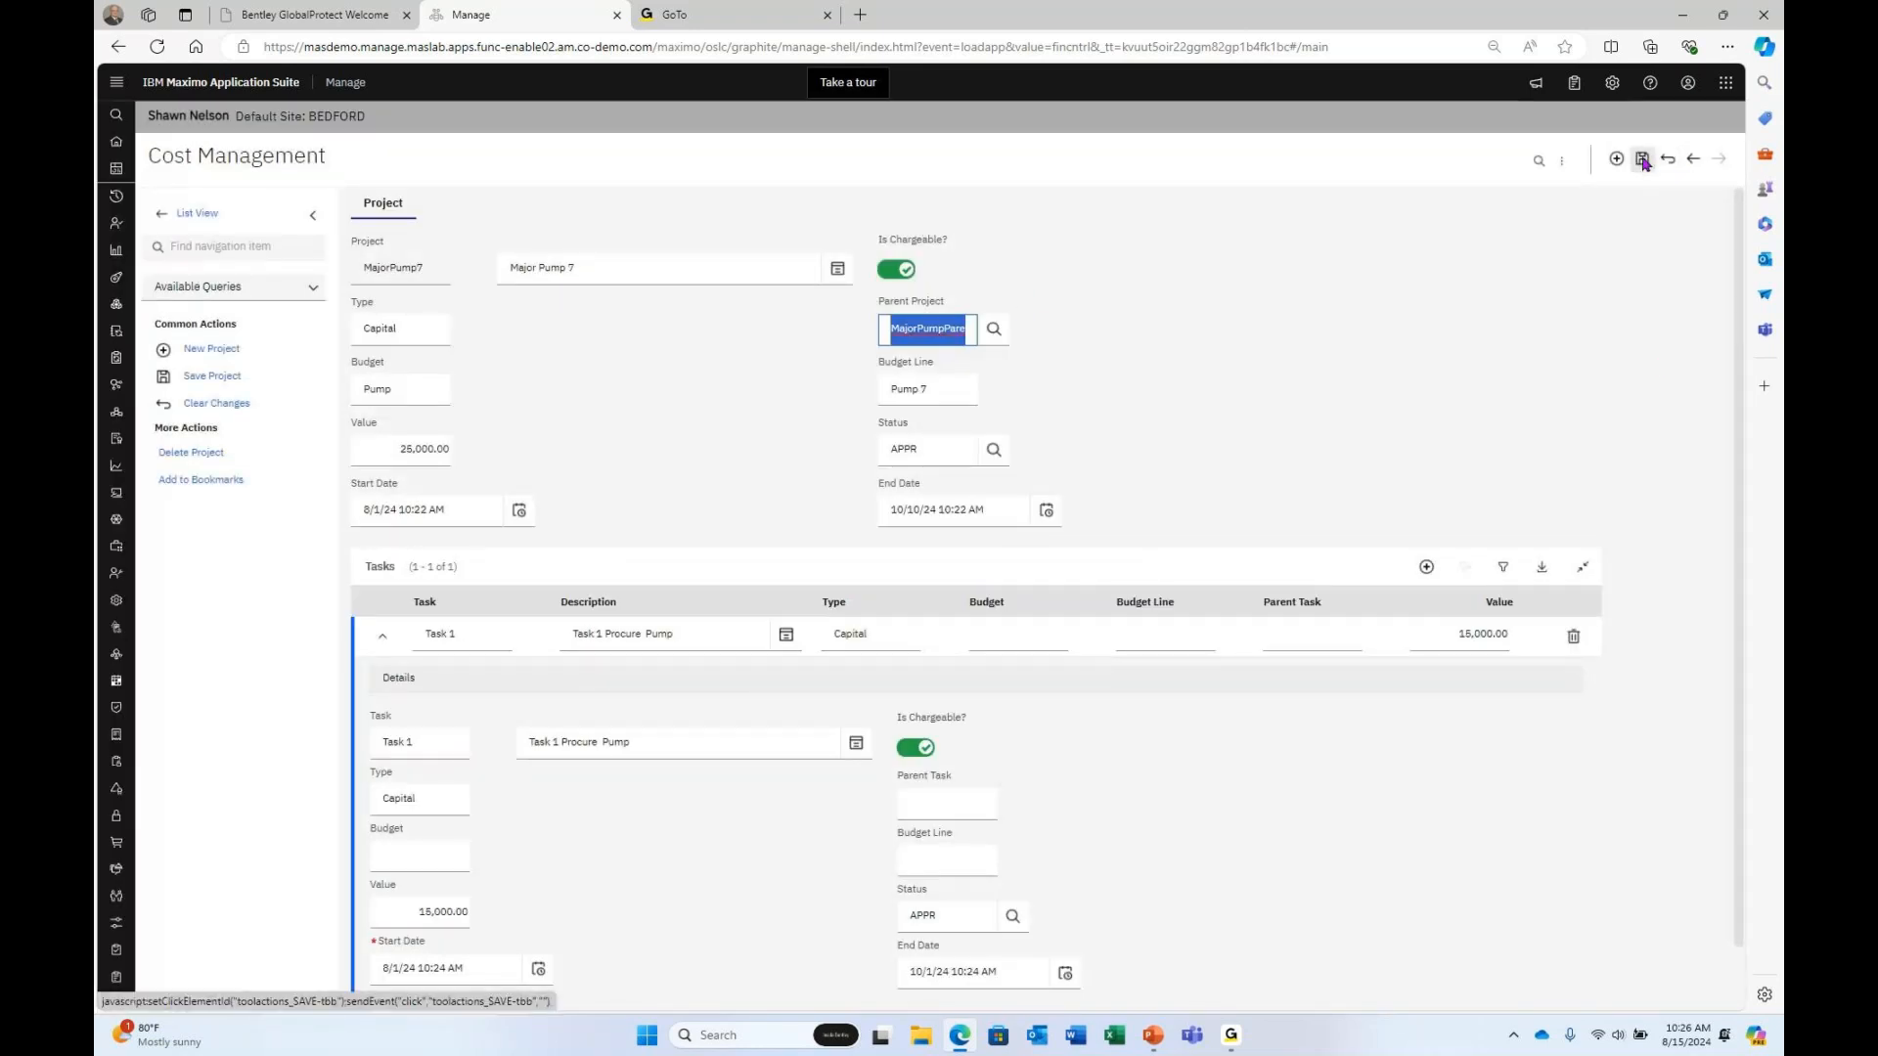
pyautogui.click(1642, 160)
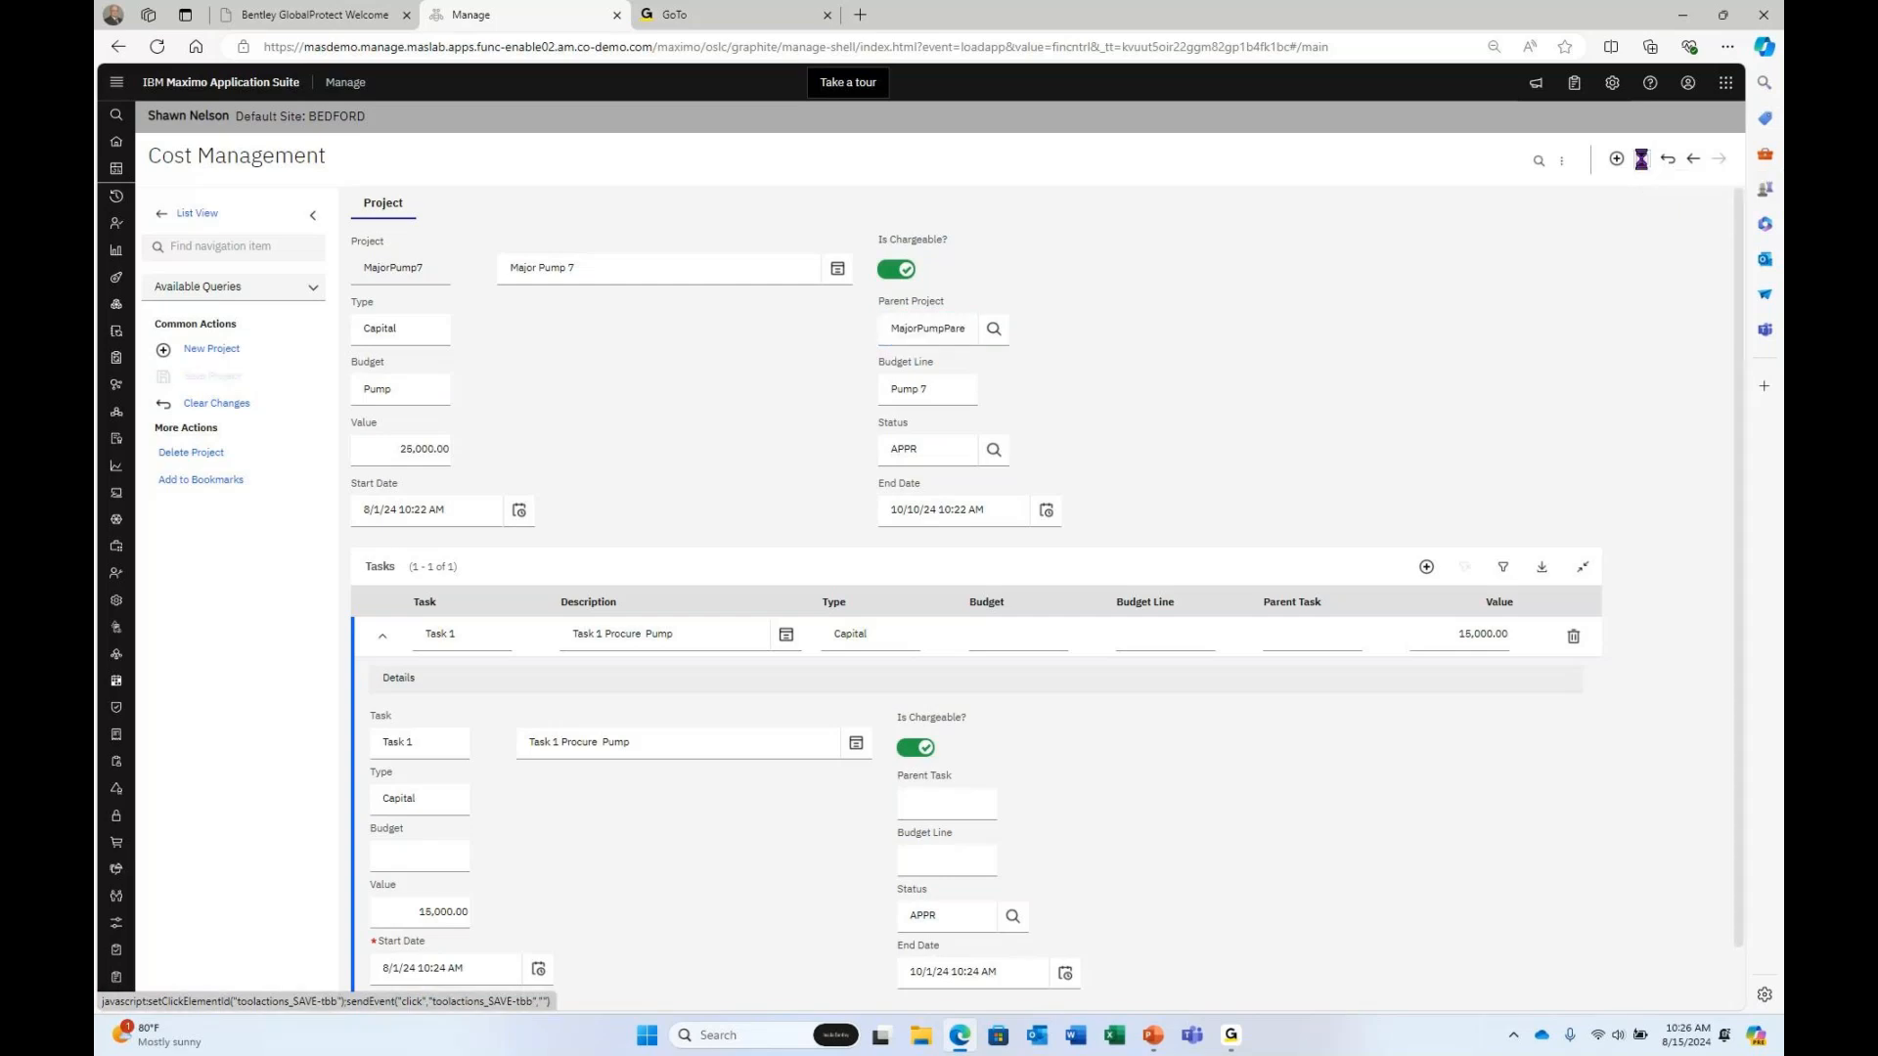
pyautogui.scroll(-2, 1435, 876)
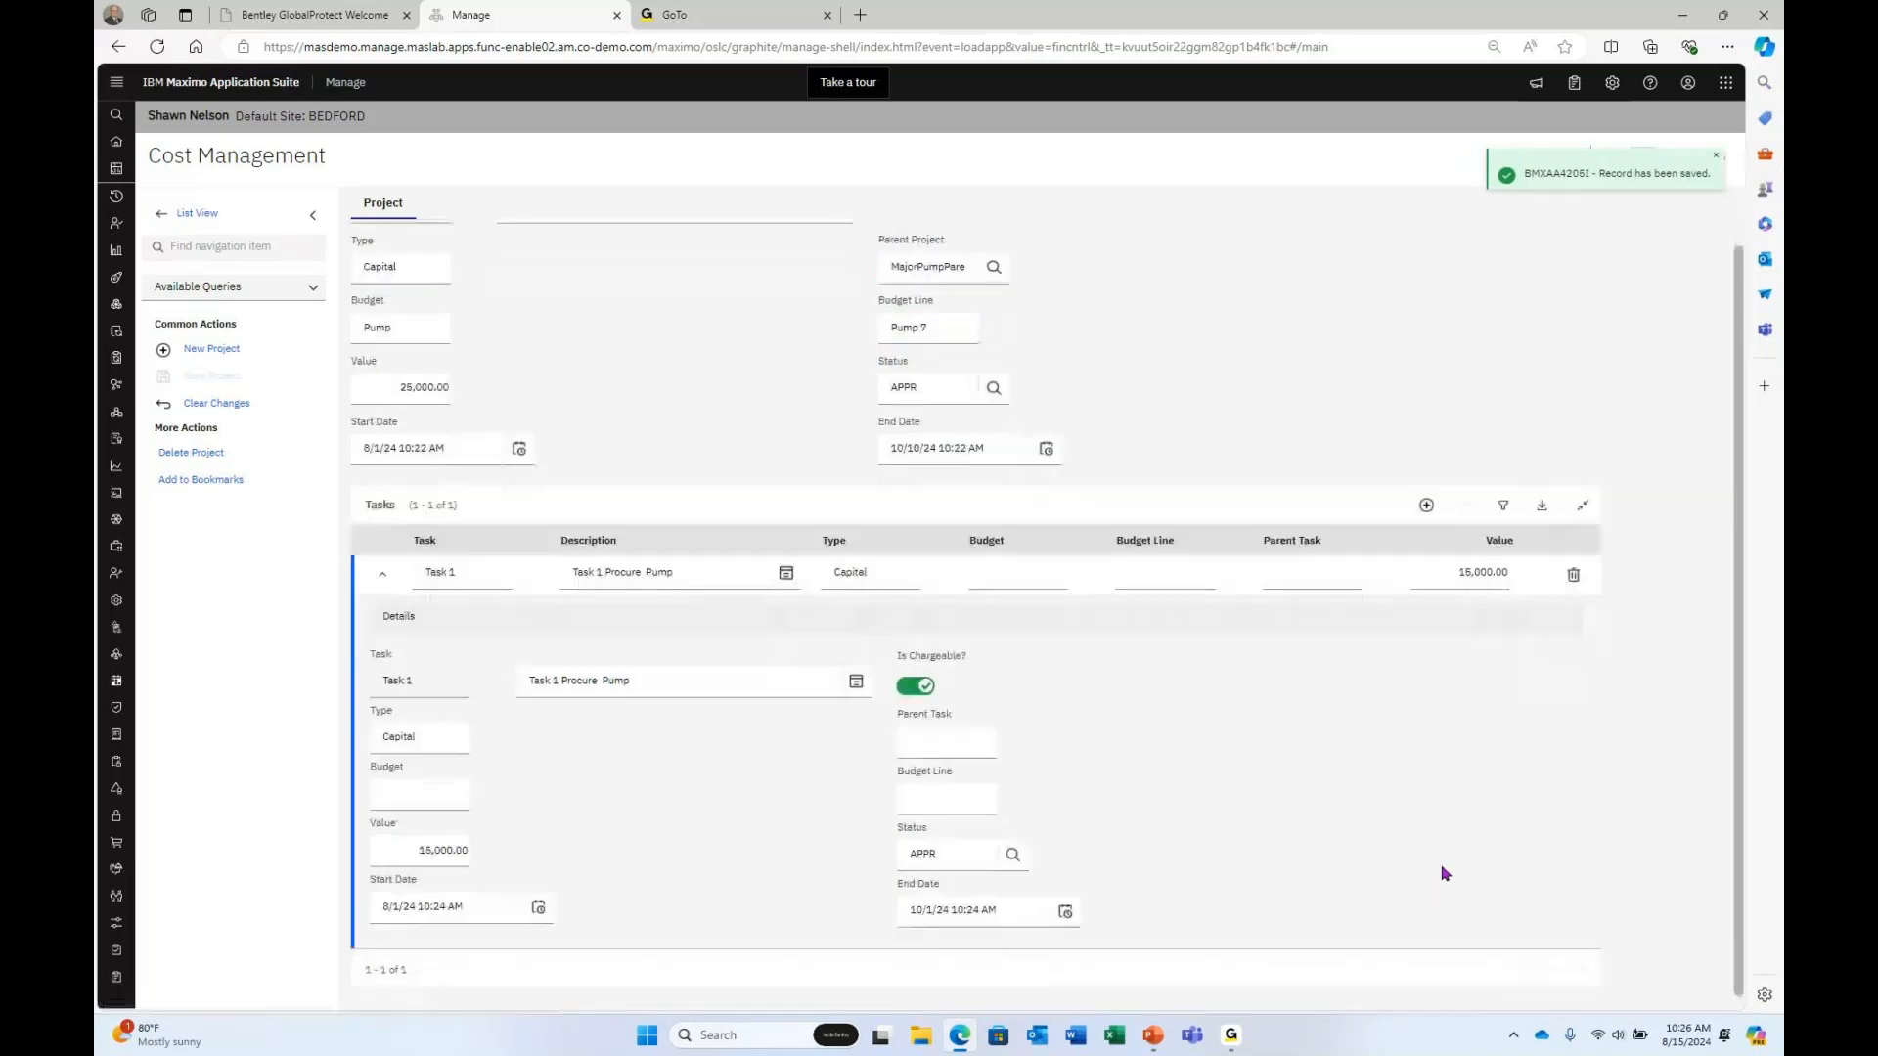
# Add a new task row Task 2 with description 'Task 2 Foundation'.
pyautogui.click(1428, 496)
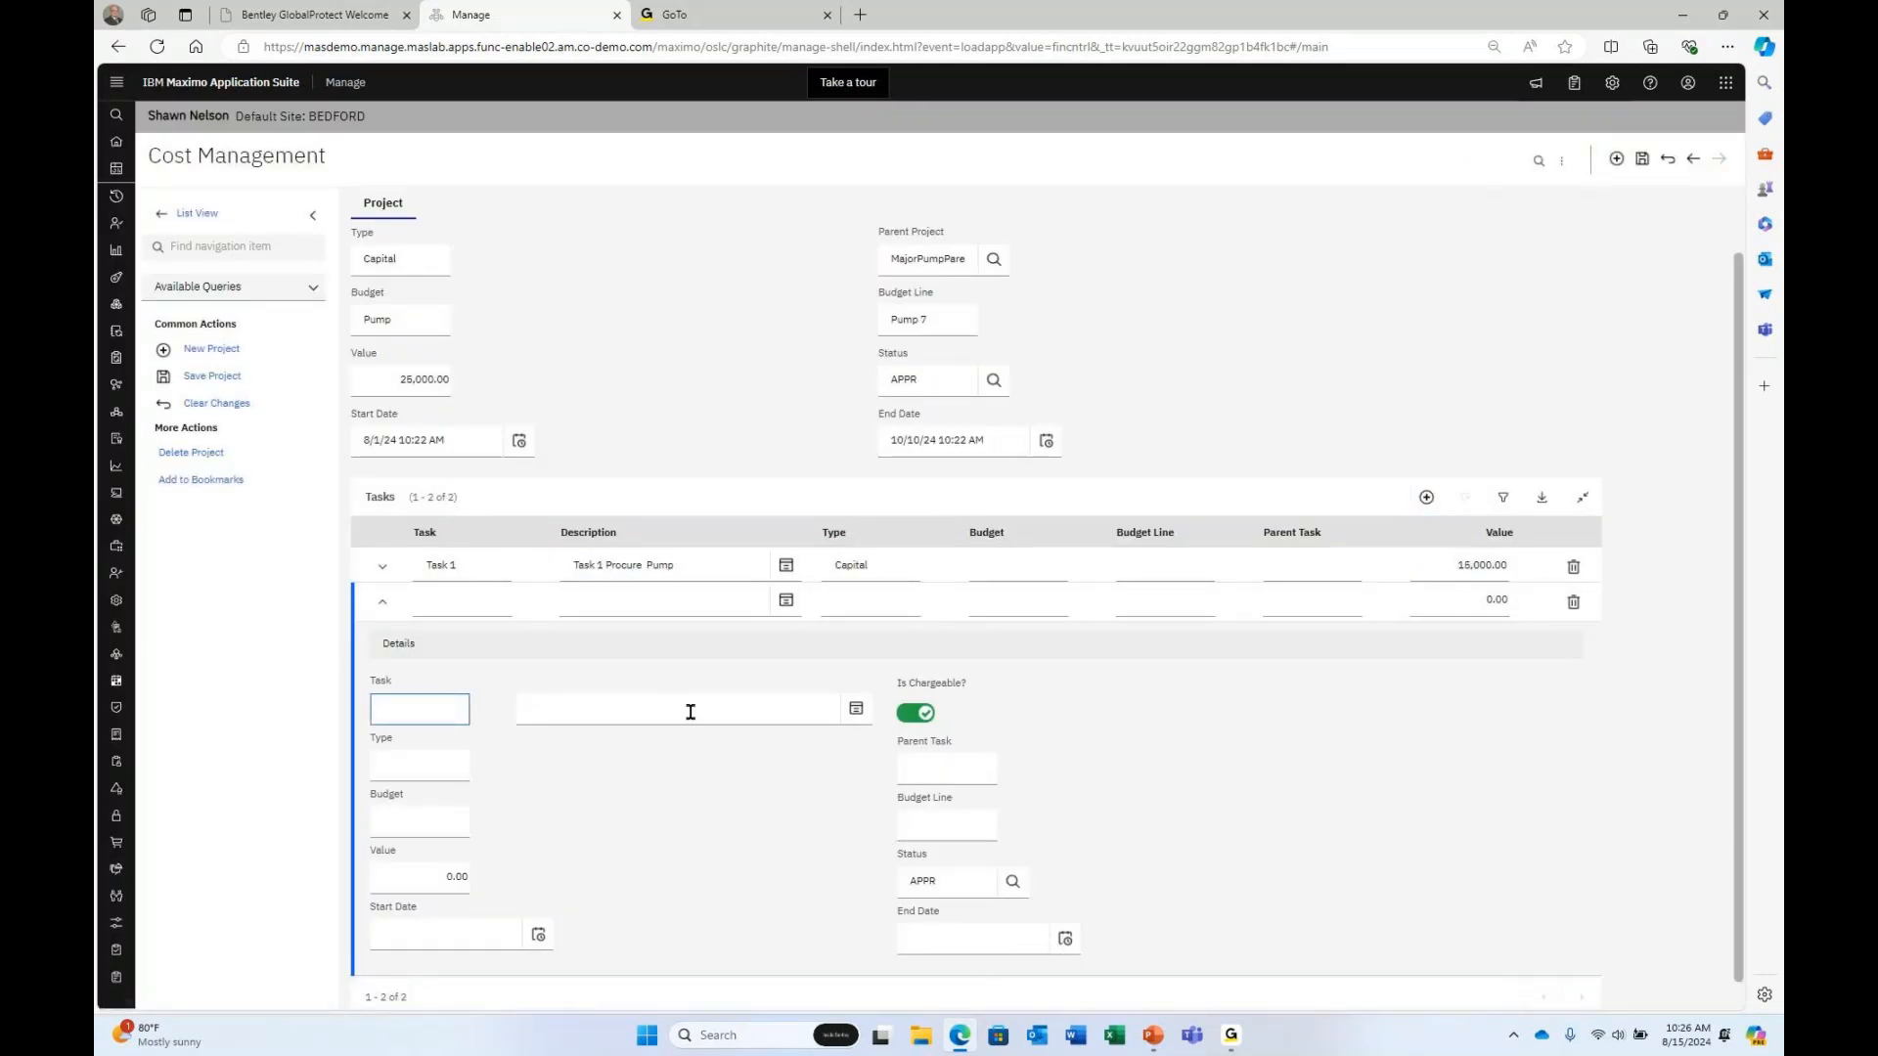
pyautogui.write('Task 2')
pyautogui.click(691, 712)
pyautogui.write('Foundation')
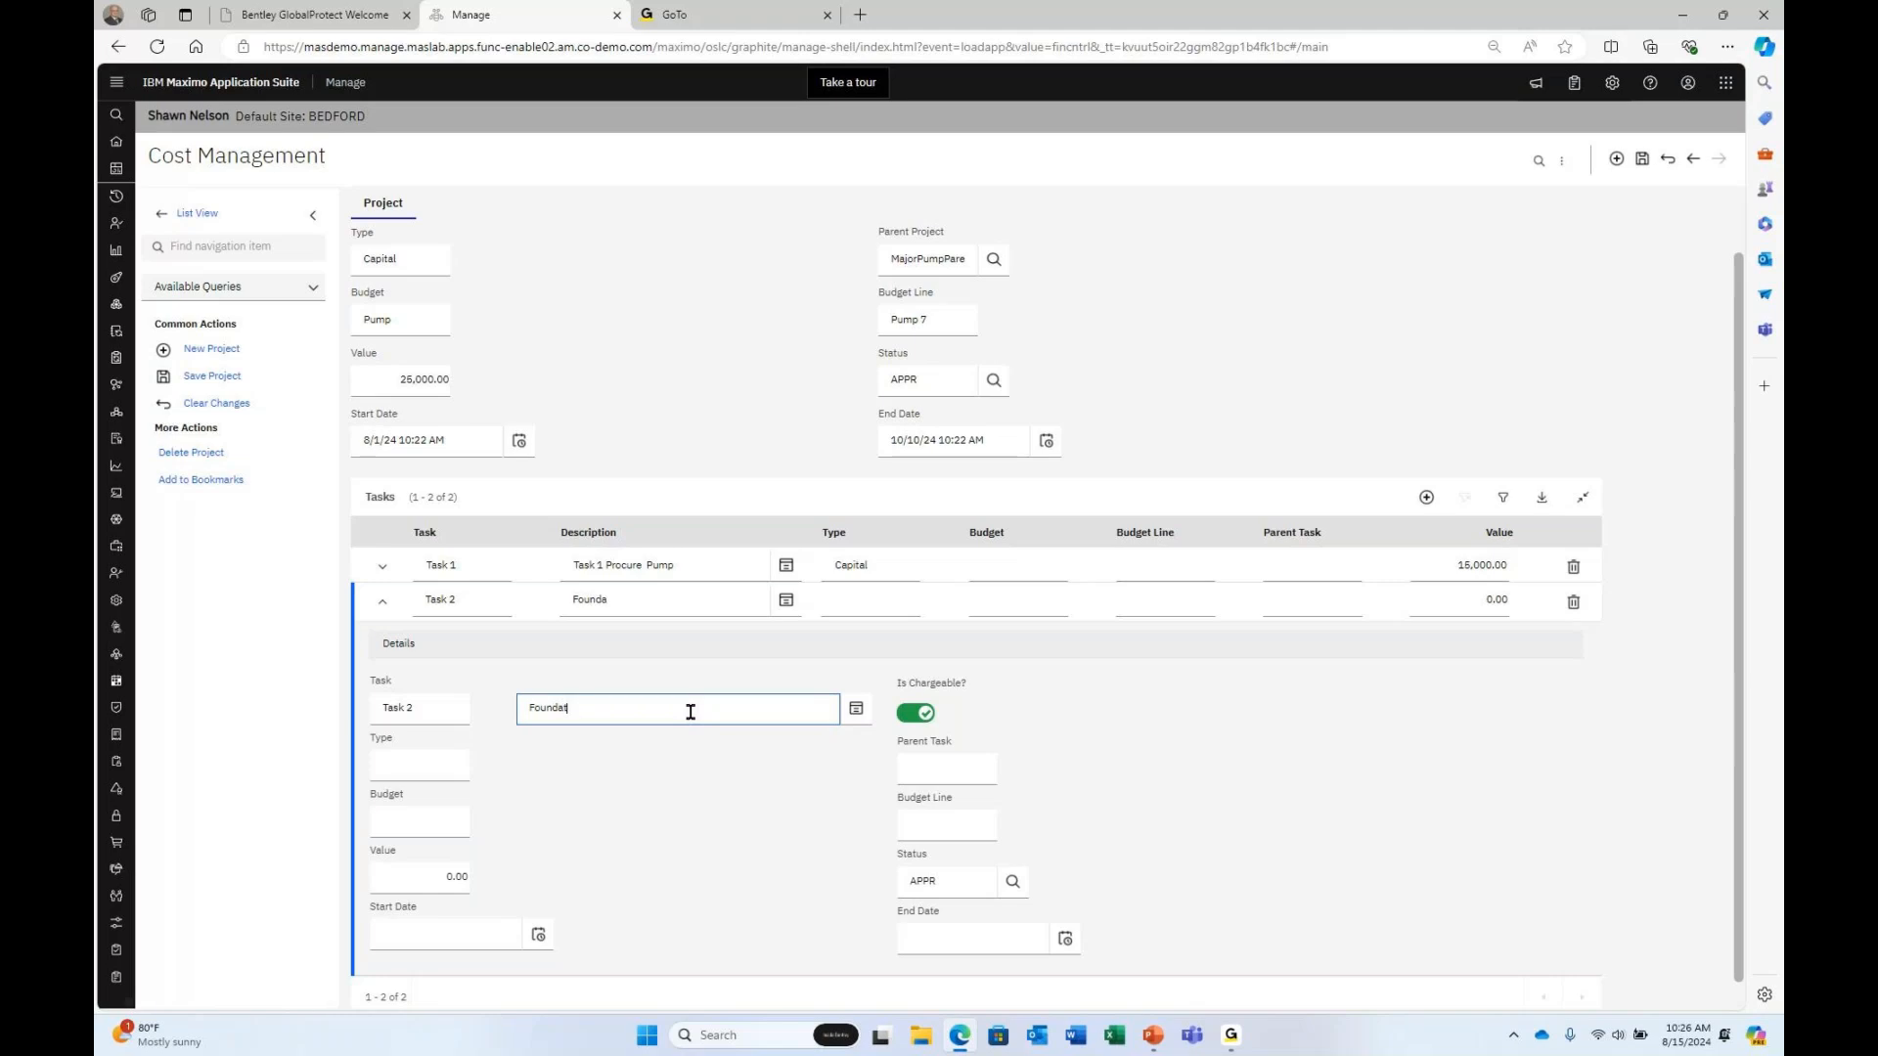
pyautogui.press('BackSpace')
pyautogui.press('BackSpace')
pyautogui.press('BackSpace')
pyautogui.press('BackSpace')
pyautogui.press('BackSpace')
pyautogui.press('BackSpace')
pyautogui.press('BackSpace')
pyautogui.write('Task 2 Foundation')
# Set Task 2's type to Capital and value to 7500.
pyautogui.click(455, 755)
pyautogui.write('Capital')
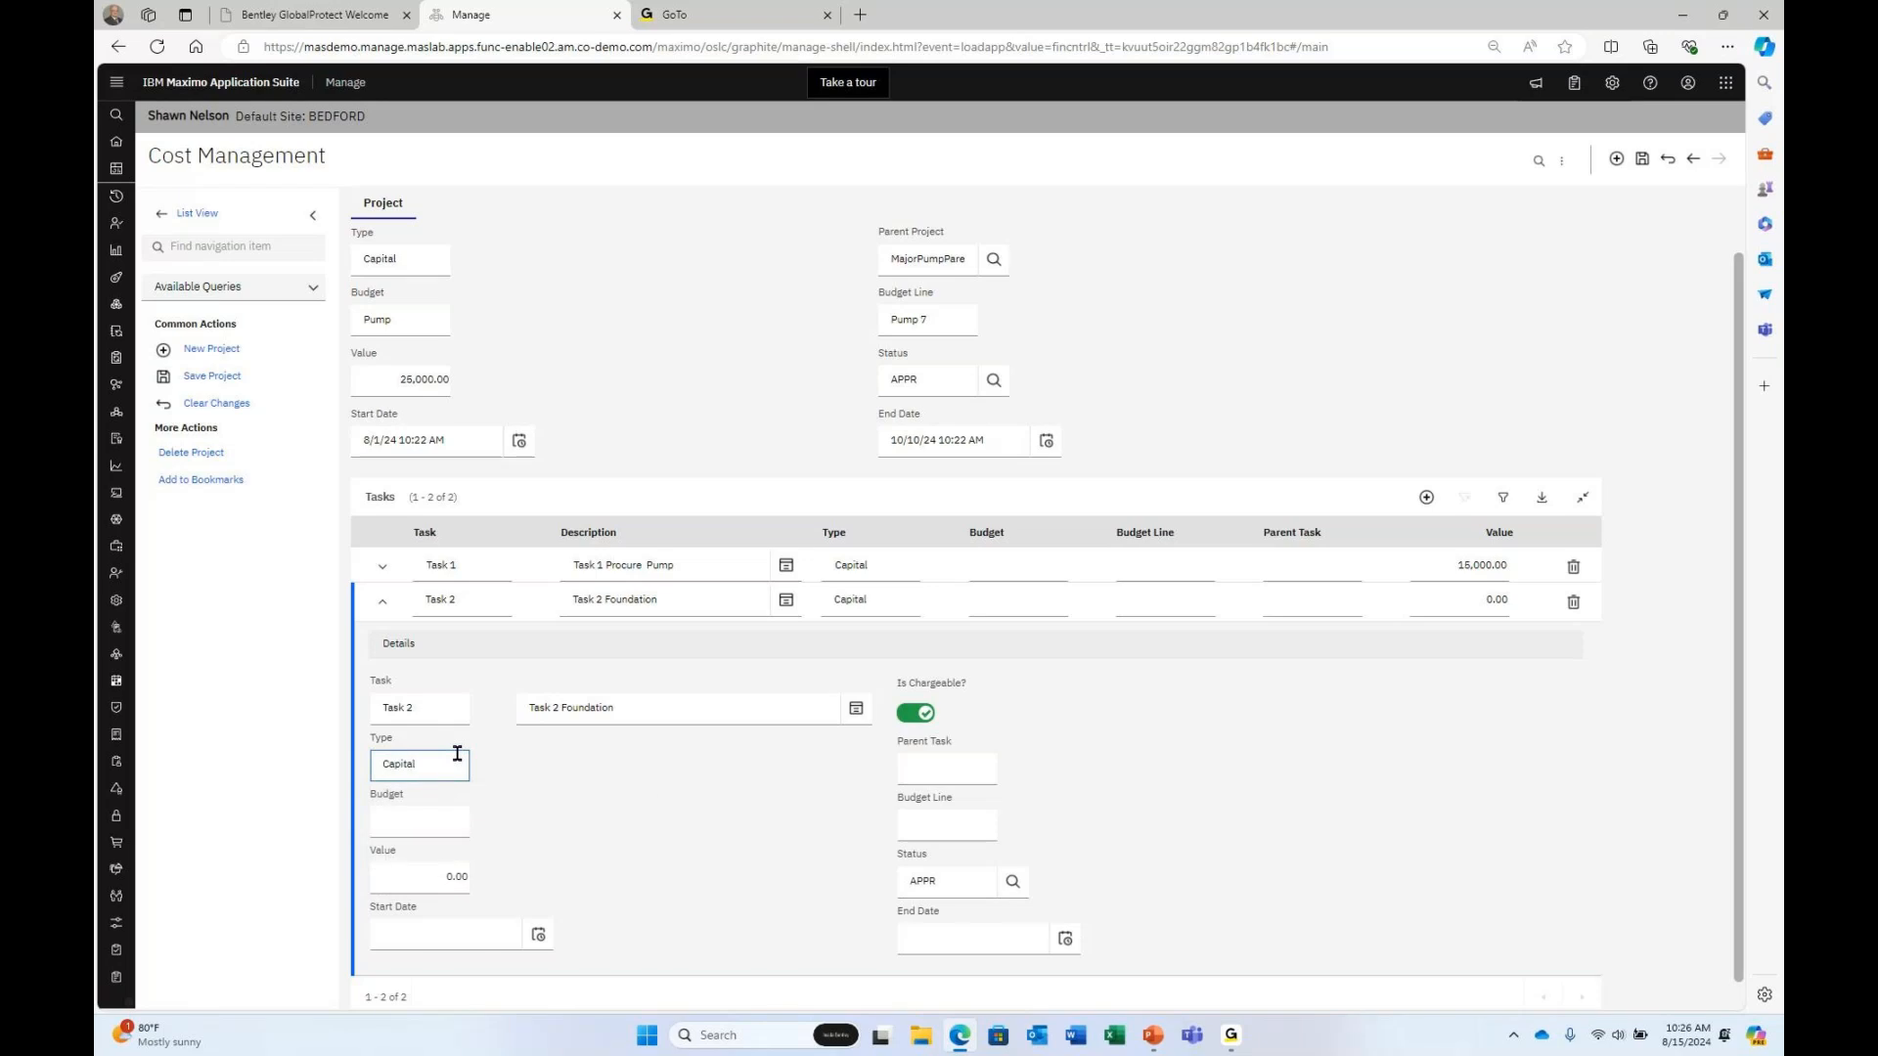
pyautogui.press('Tab')
pyautogui.press('Tab')
pyautogui.write('7500')
pyautogui.press('Tab')
# Schedule Task 2 from August 1 to September 25, 2024.
pyautogui.click(537, 932)
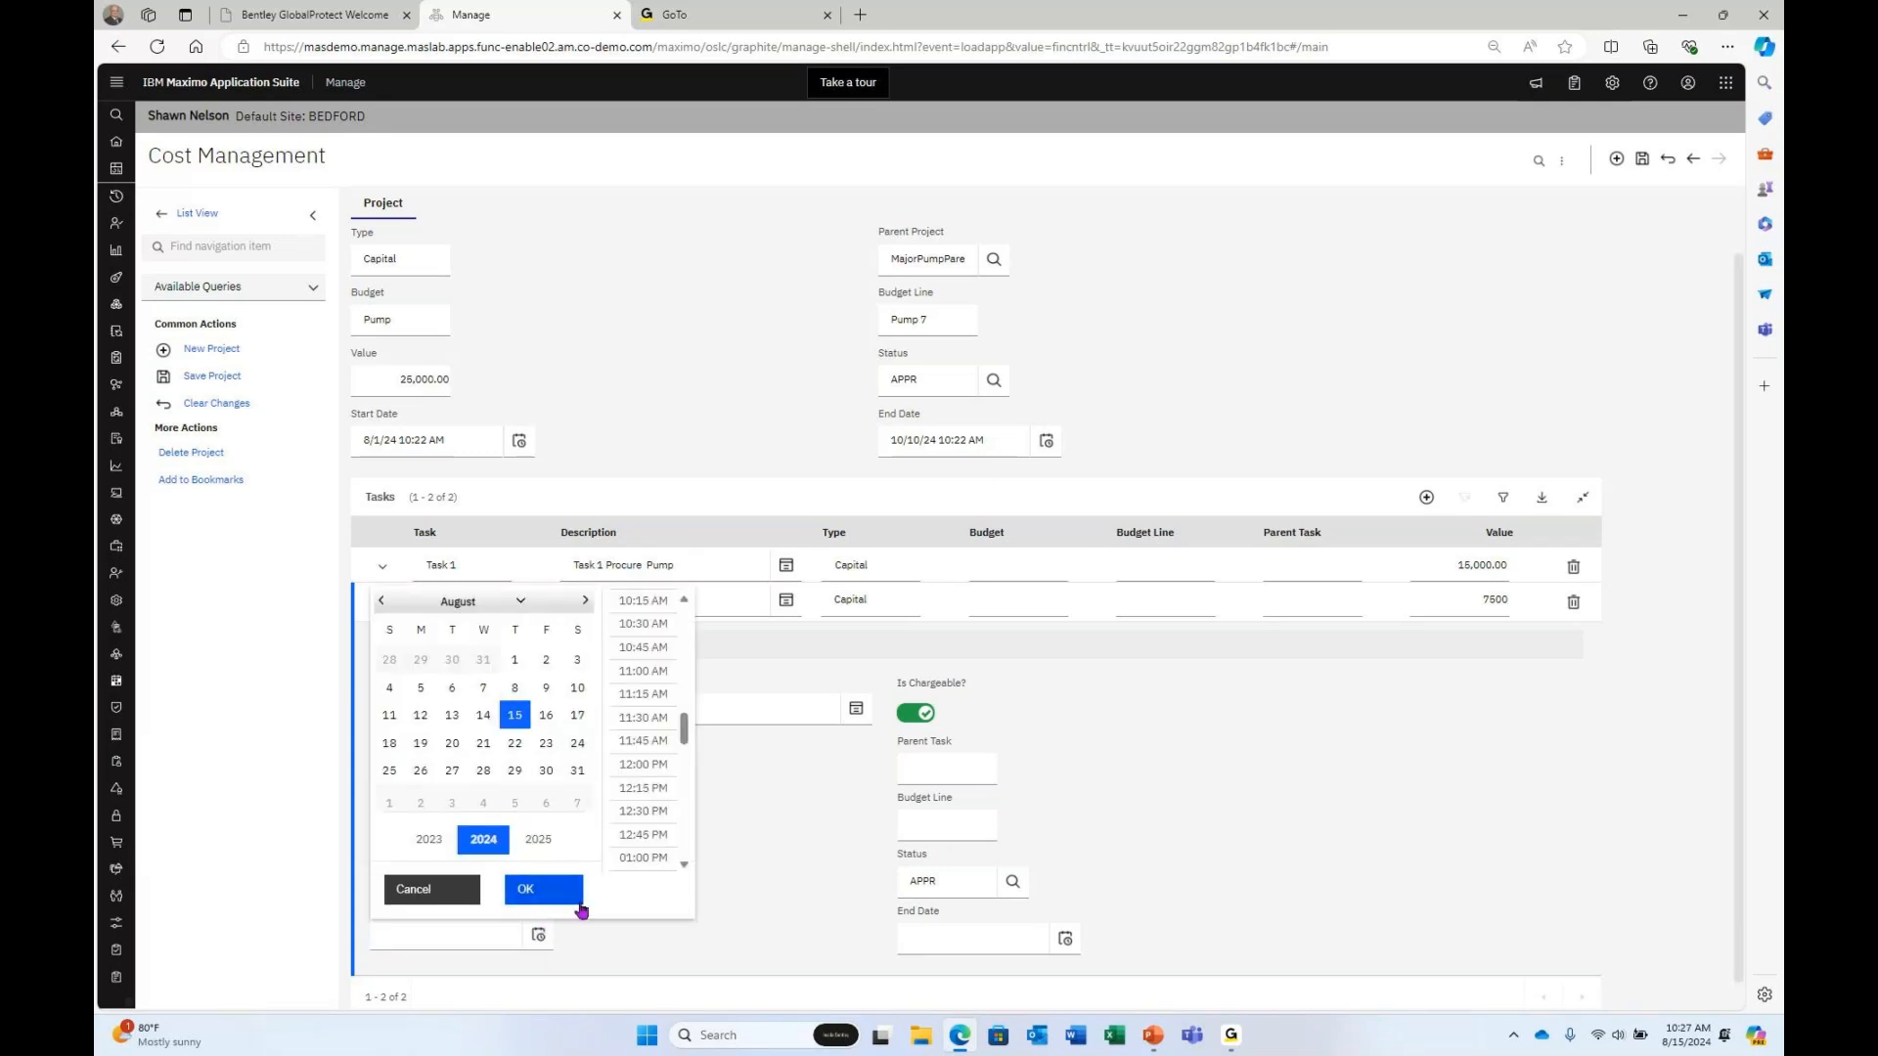
pyautogui.click(544, 890)
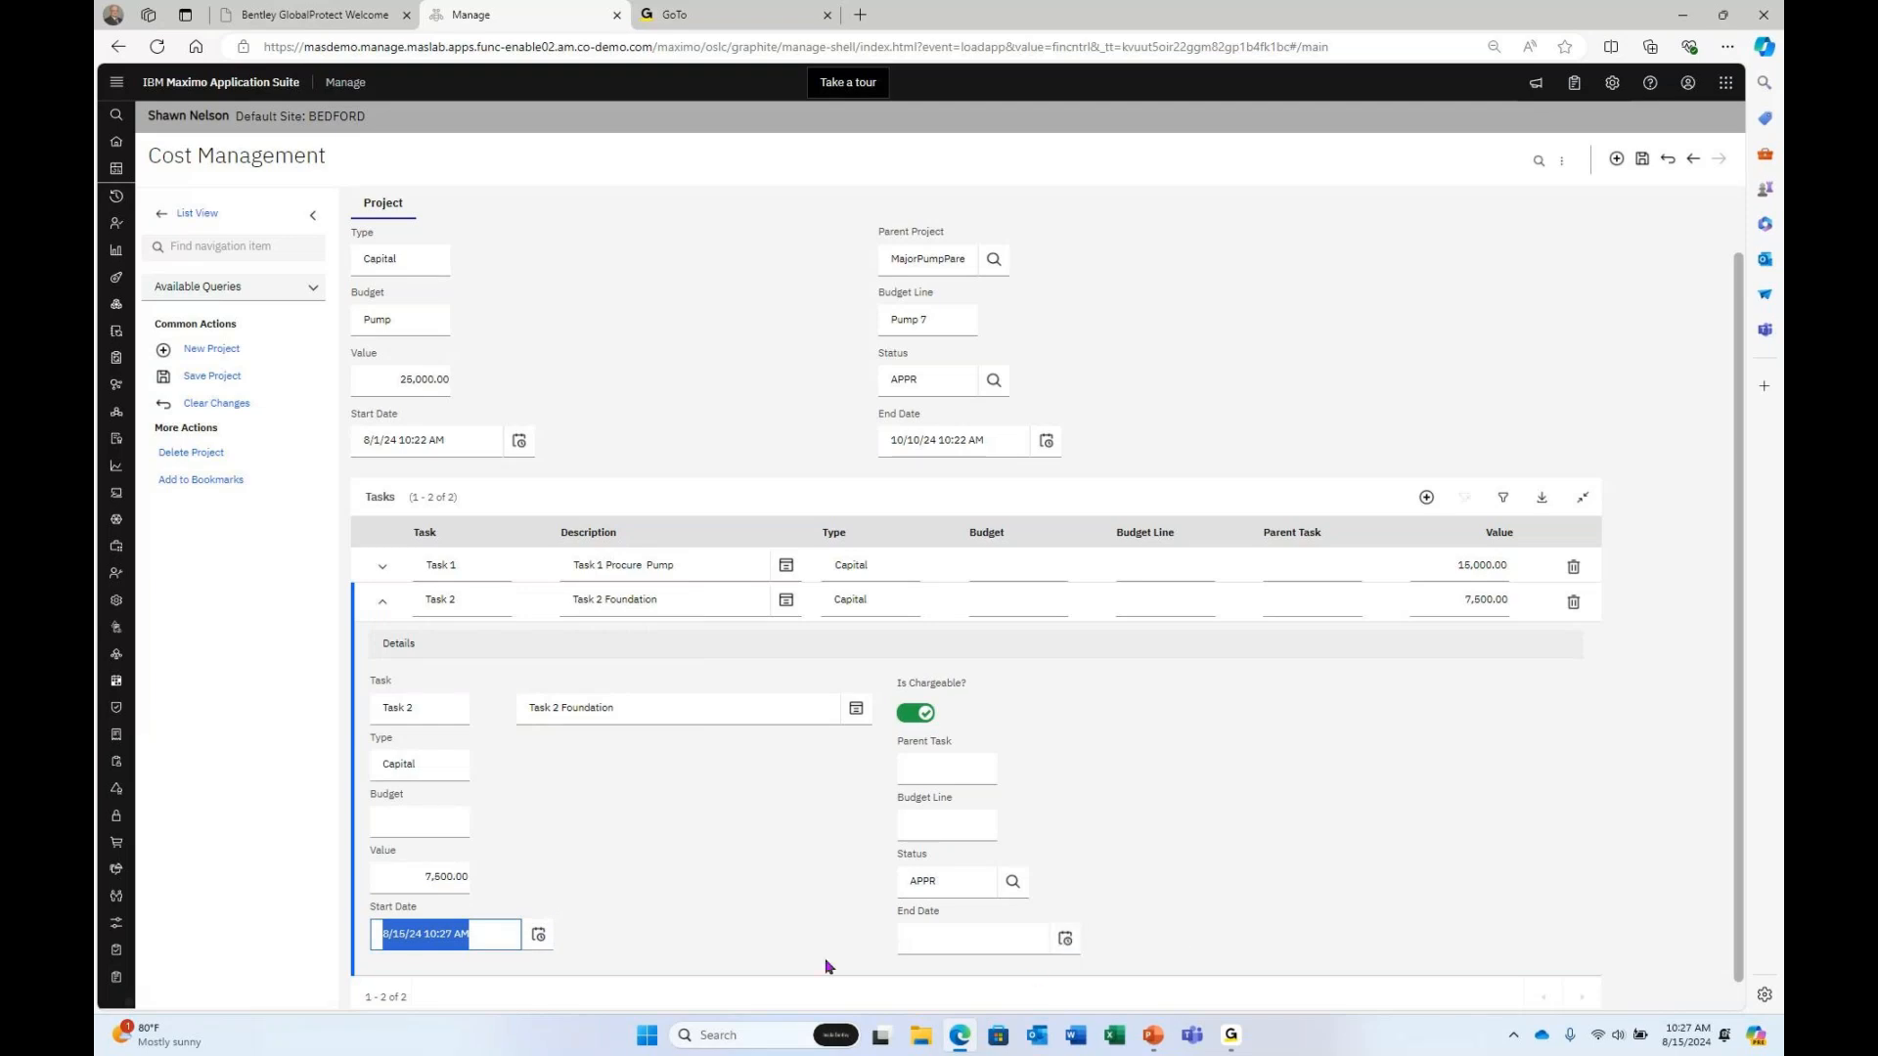
pyautogui.click(539, 937)
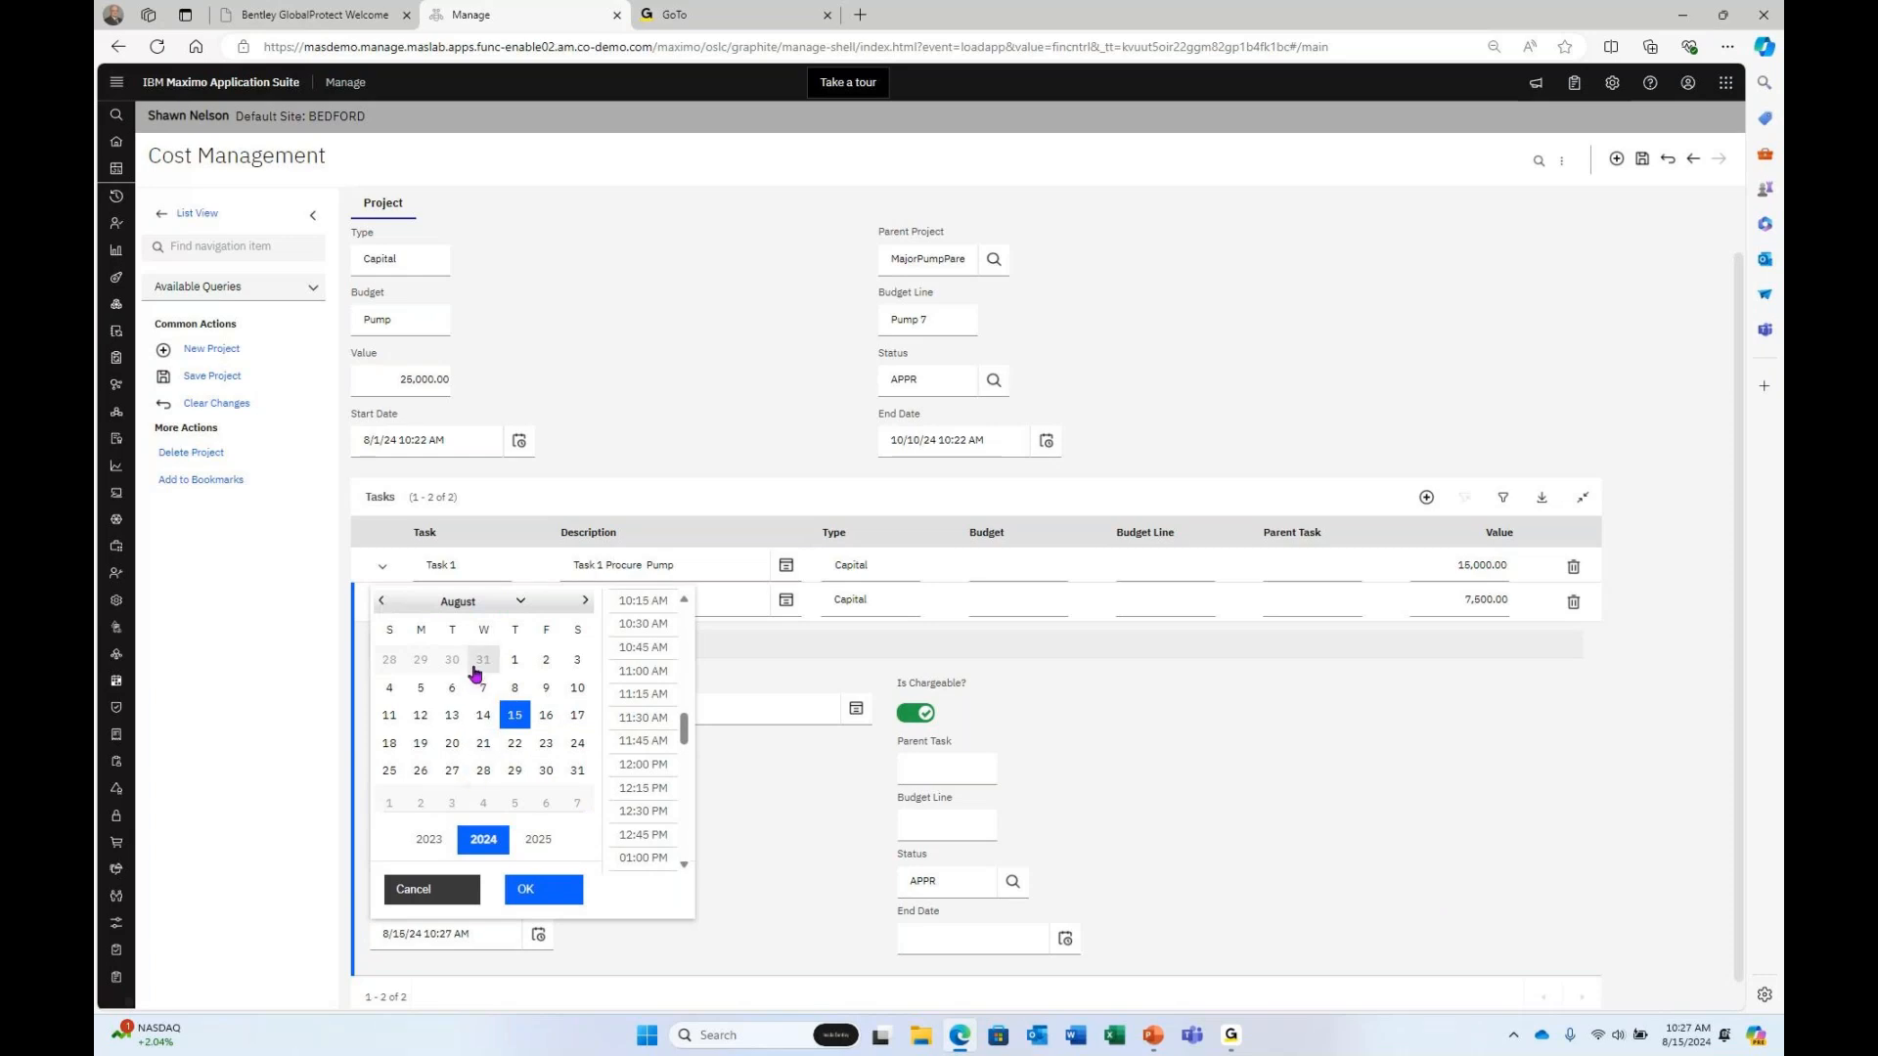
pyautogui.click(516, 661)
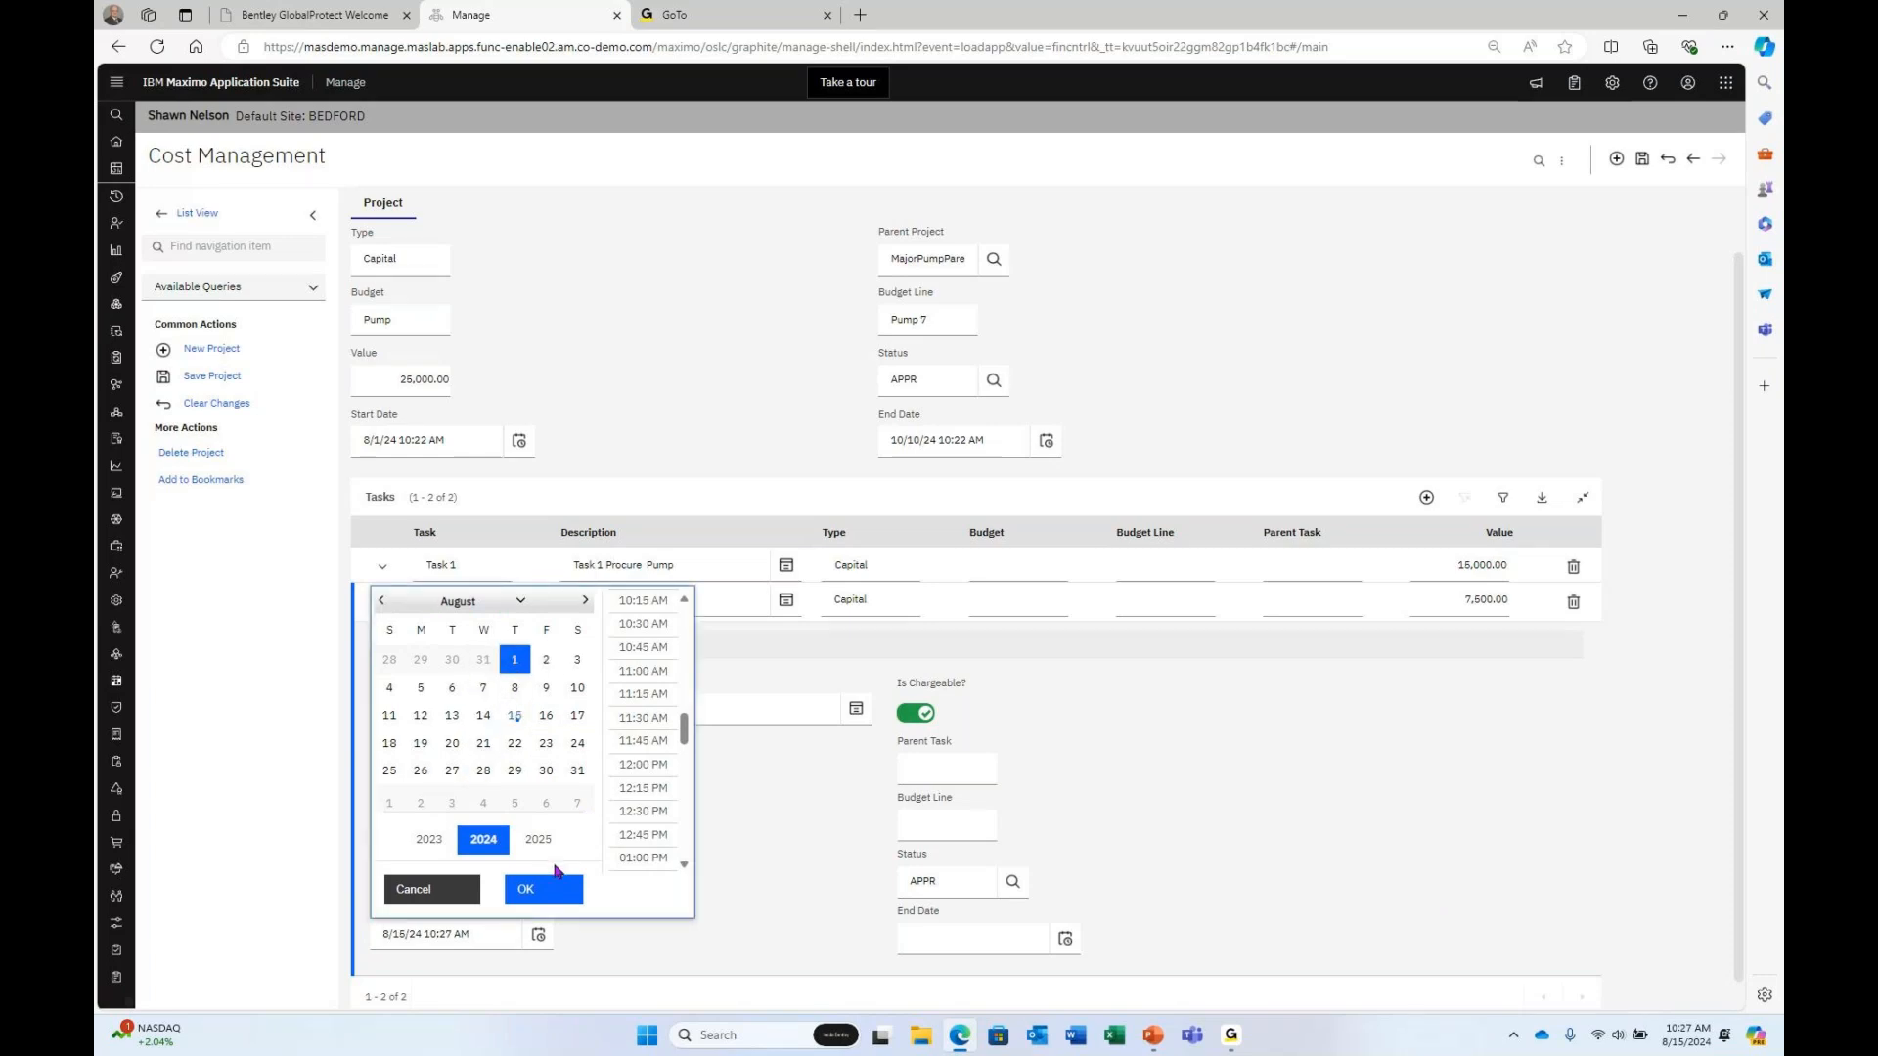
pyautogui.click(537, 889)
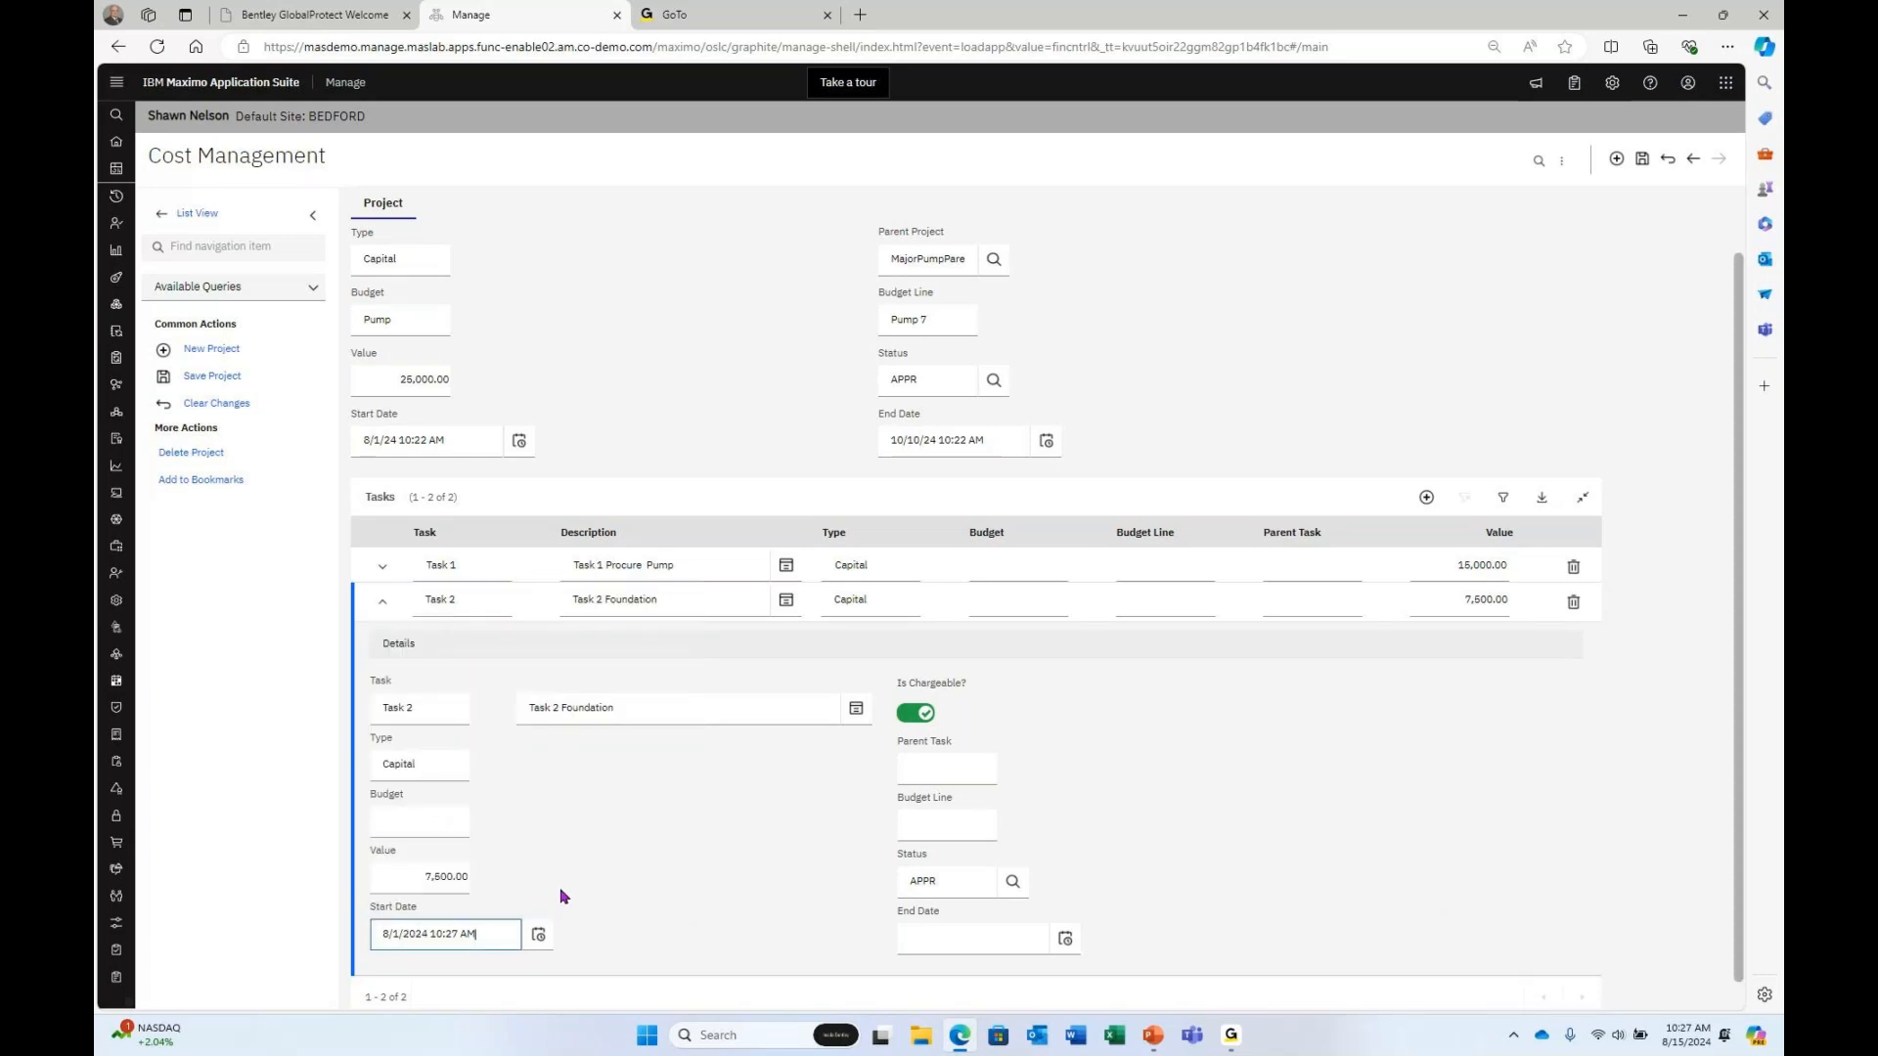
pyautogui.click(1065, 940)
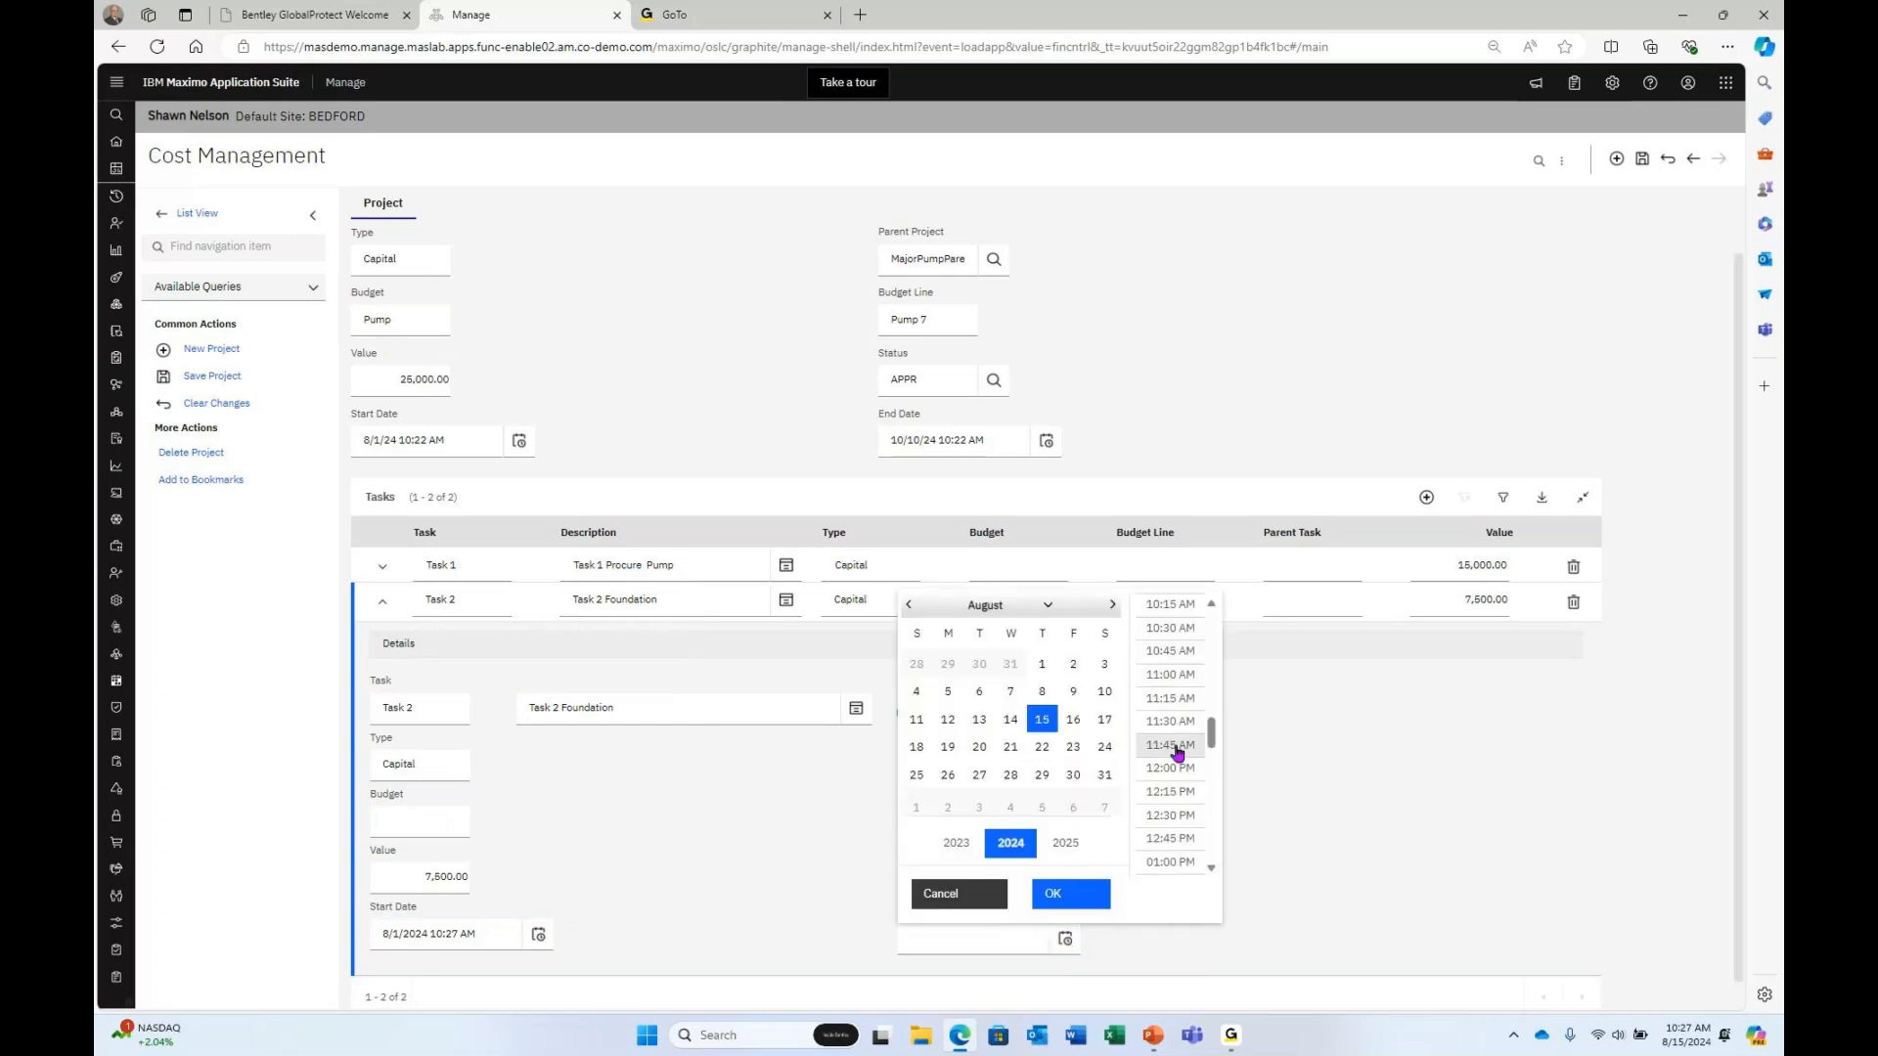
pyautogui.click(1113, 606)
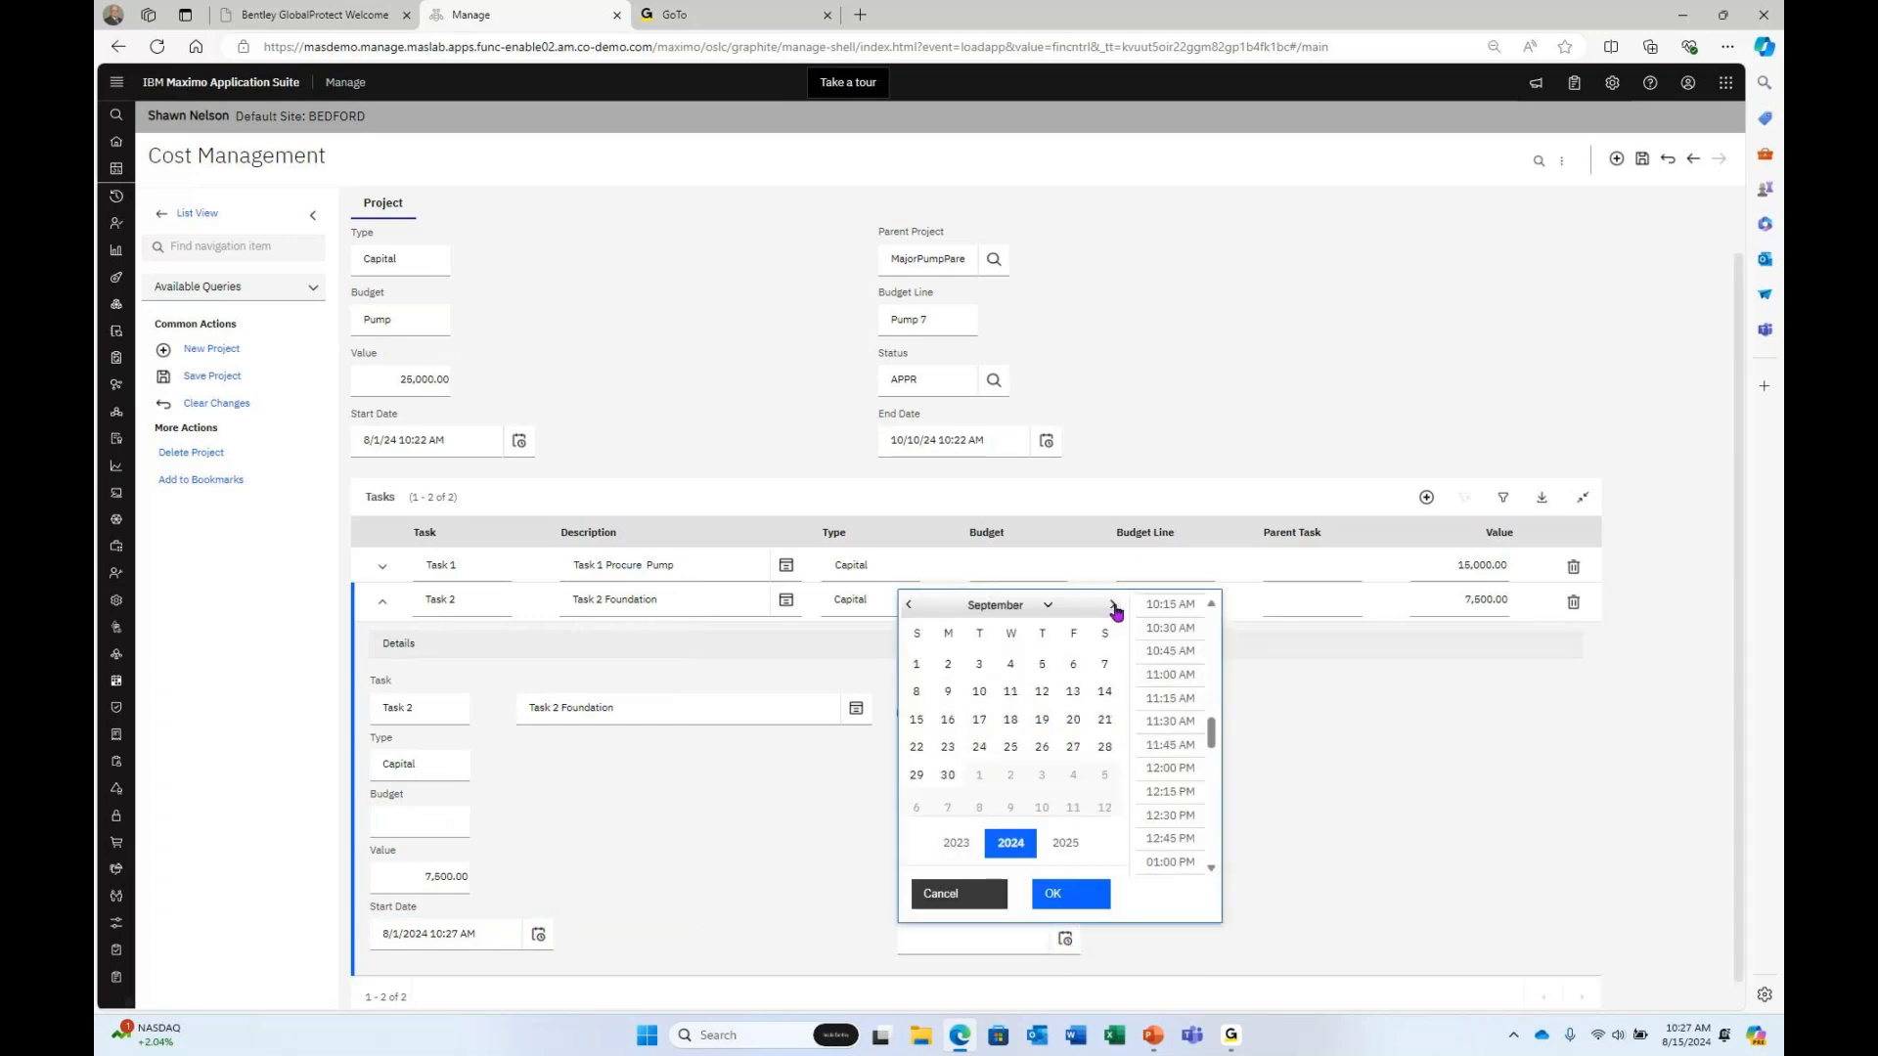
pyautogui.click(1013, 759)
pyautogui.click(1064, 892)
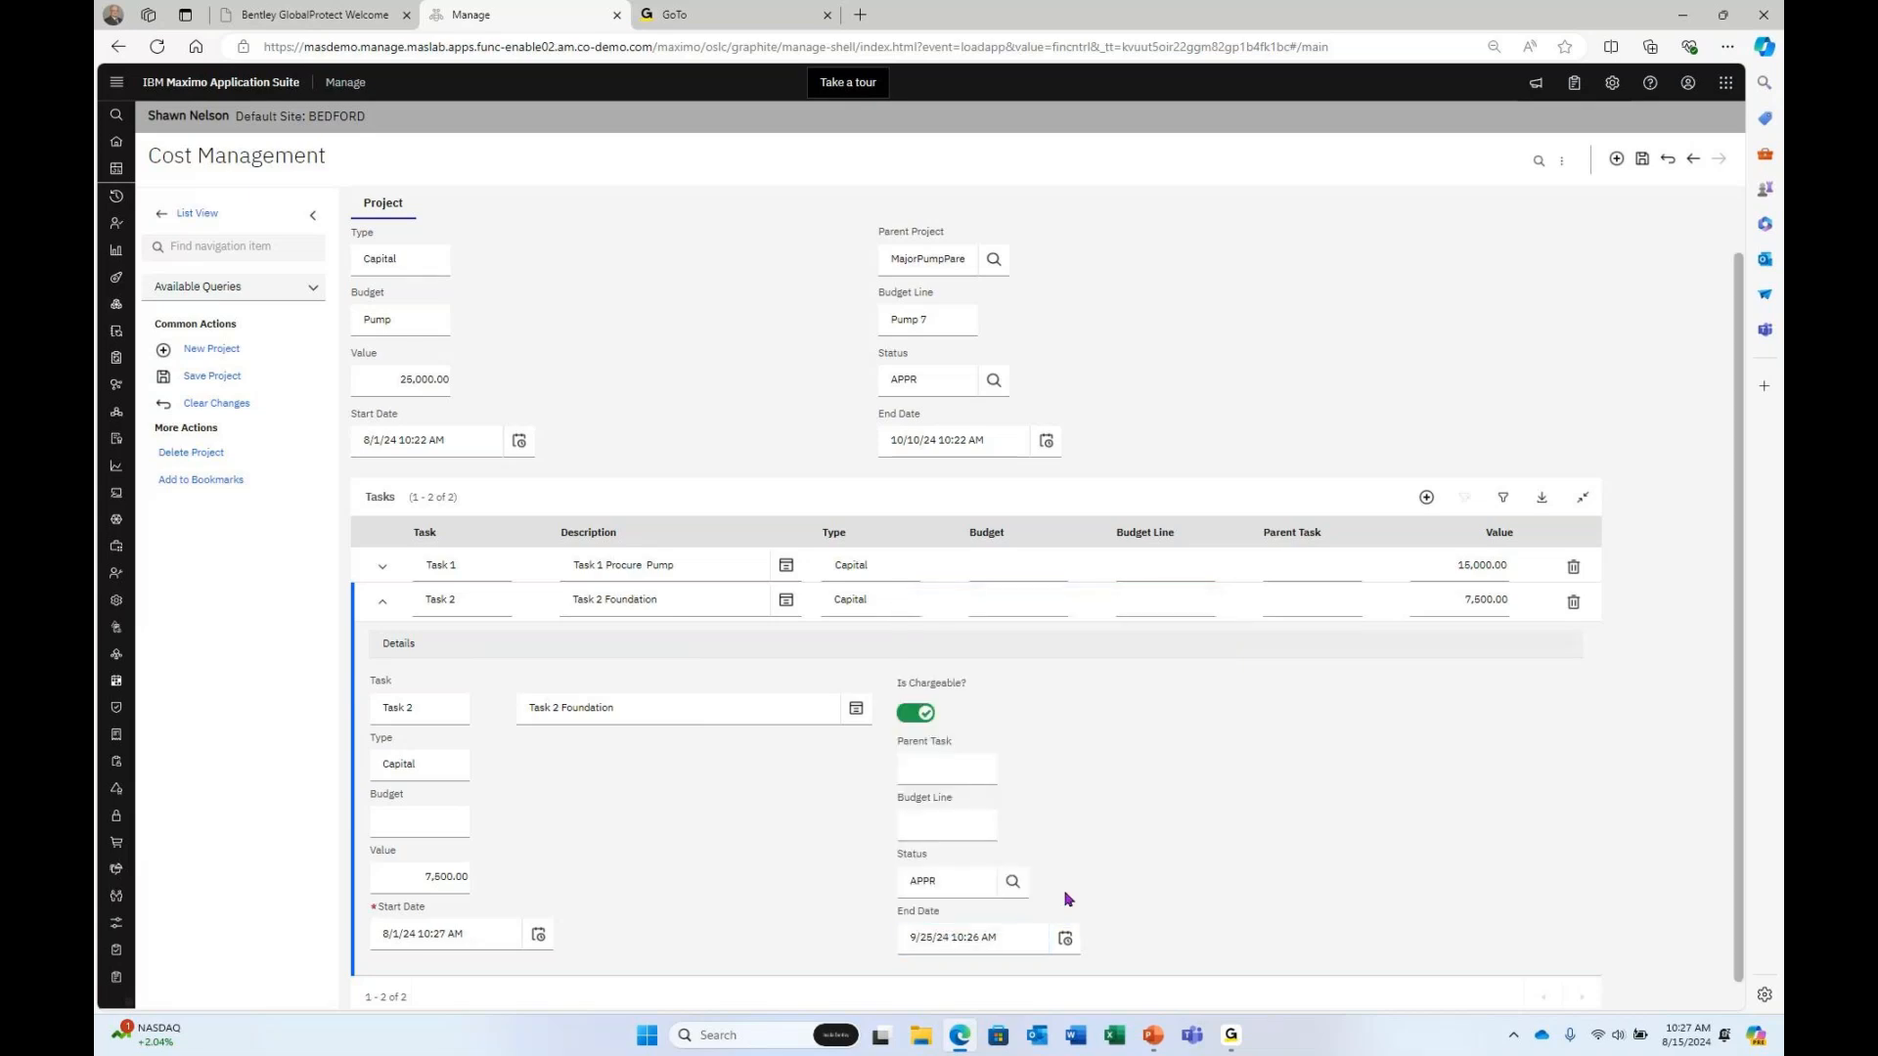
# Save the MajorPump7 project with its new Task 2.
pyautogui.scroll(1, 1476, 905)
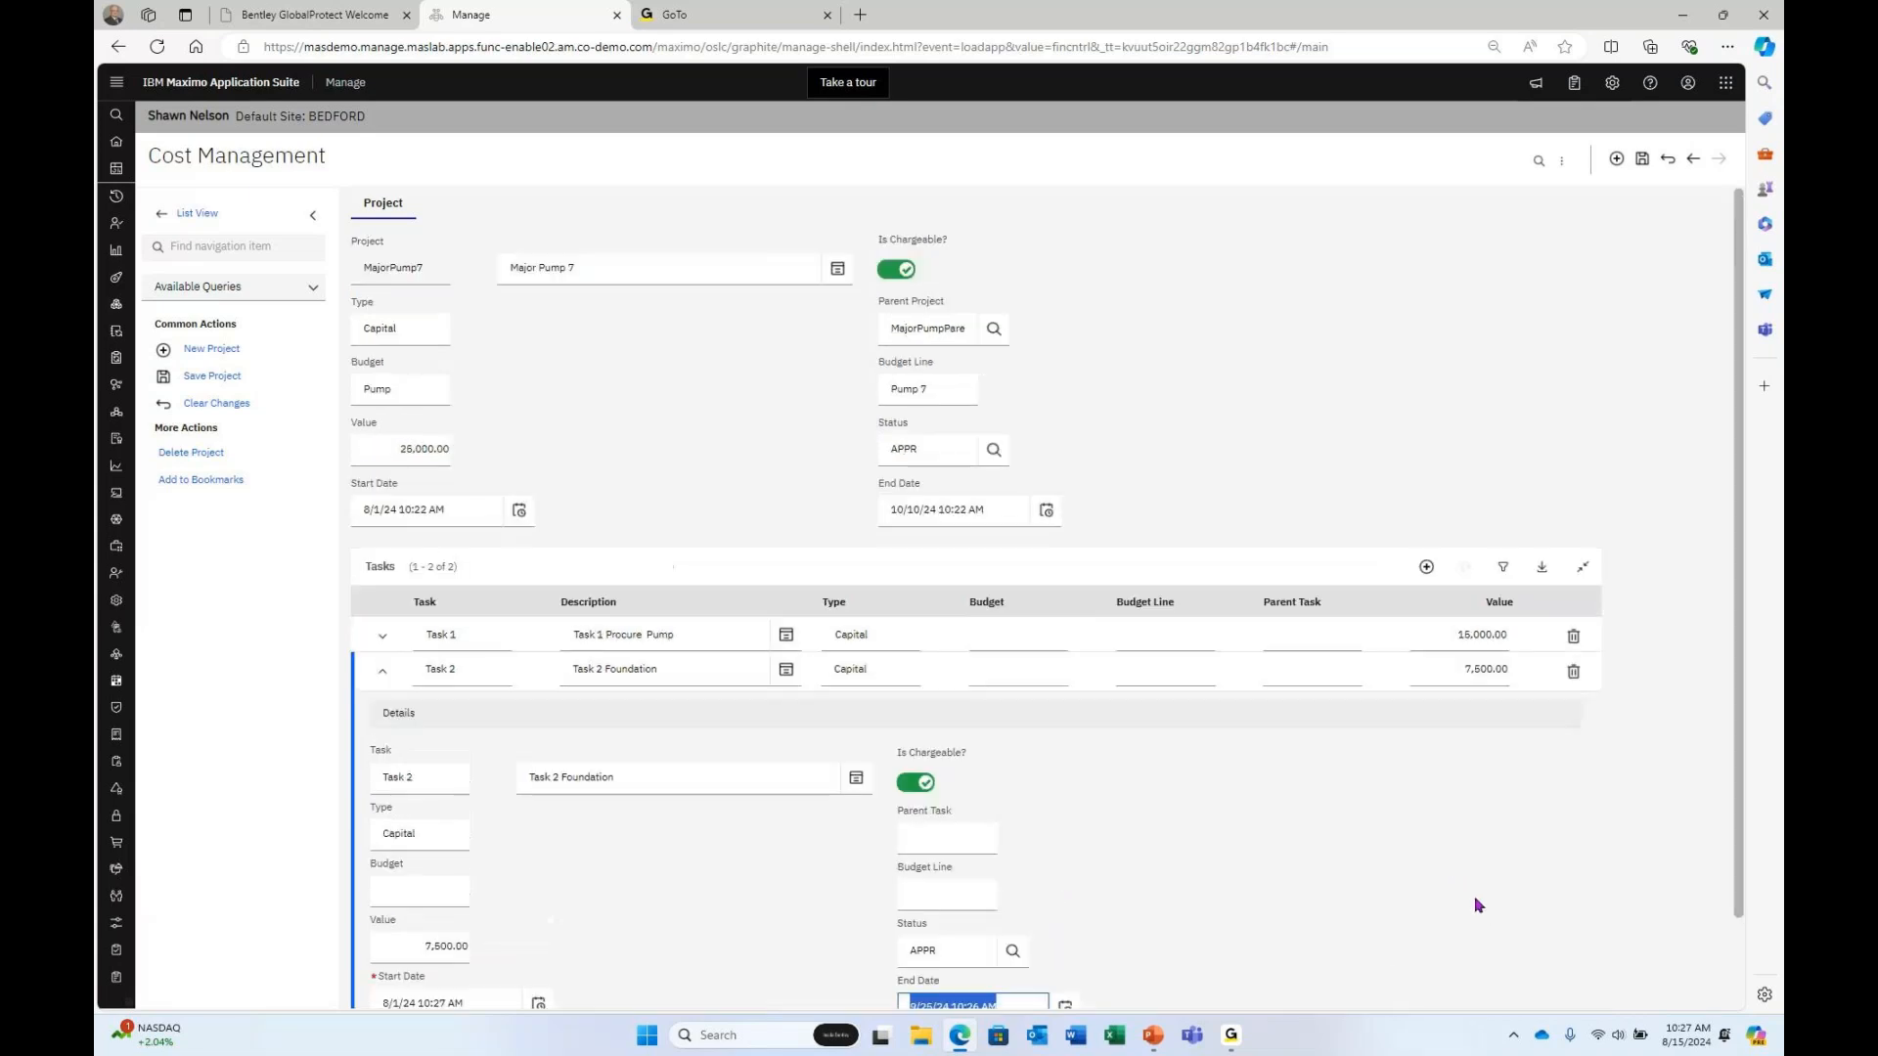
pyautogui.click(1641, 159)
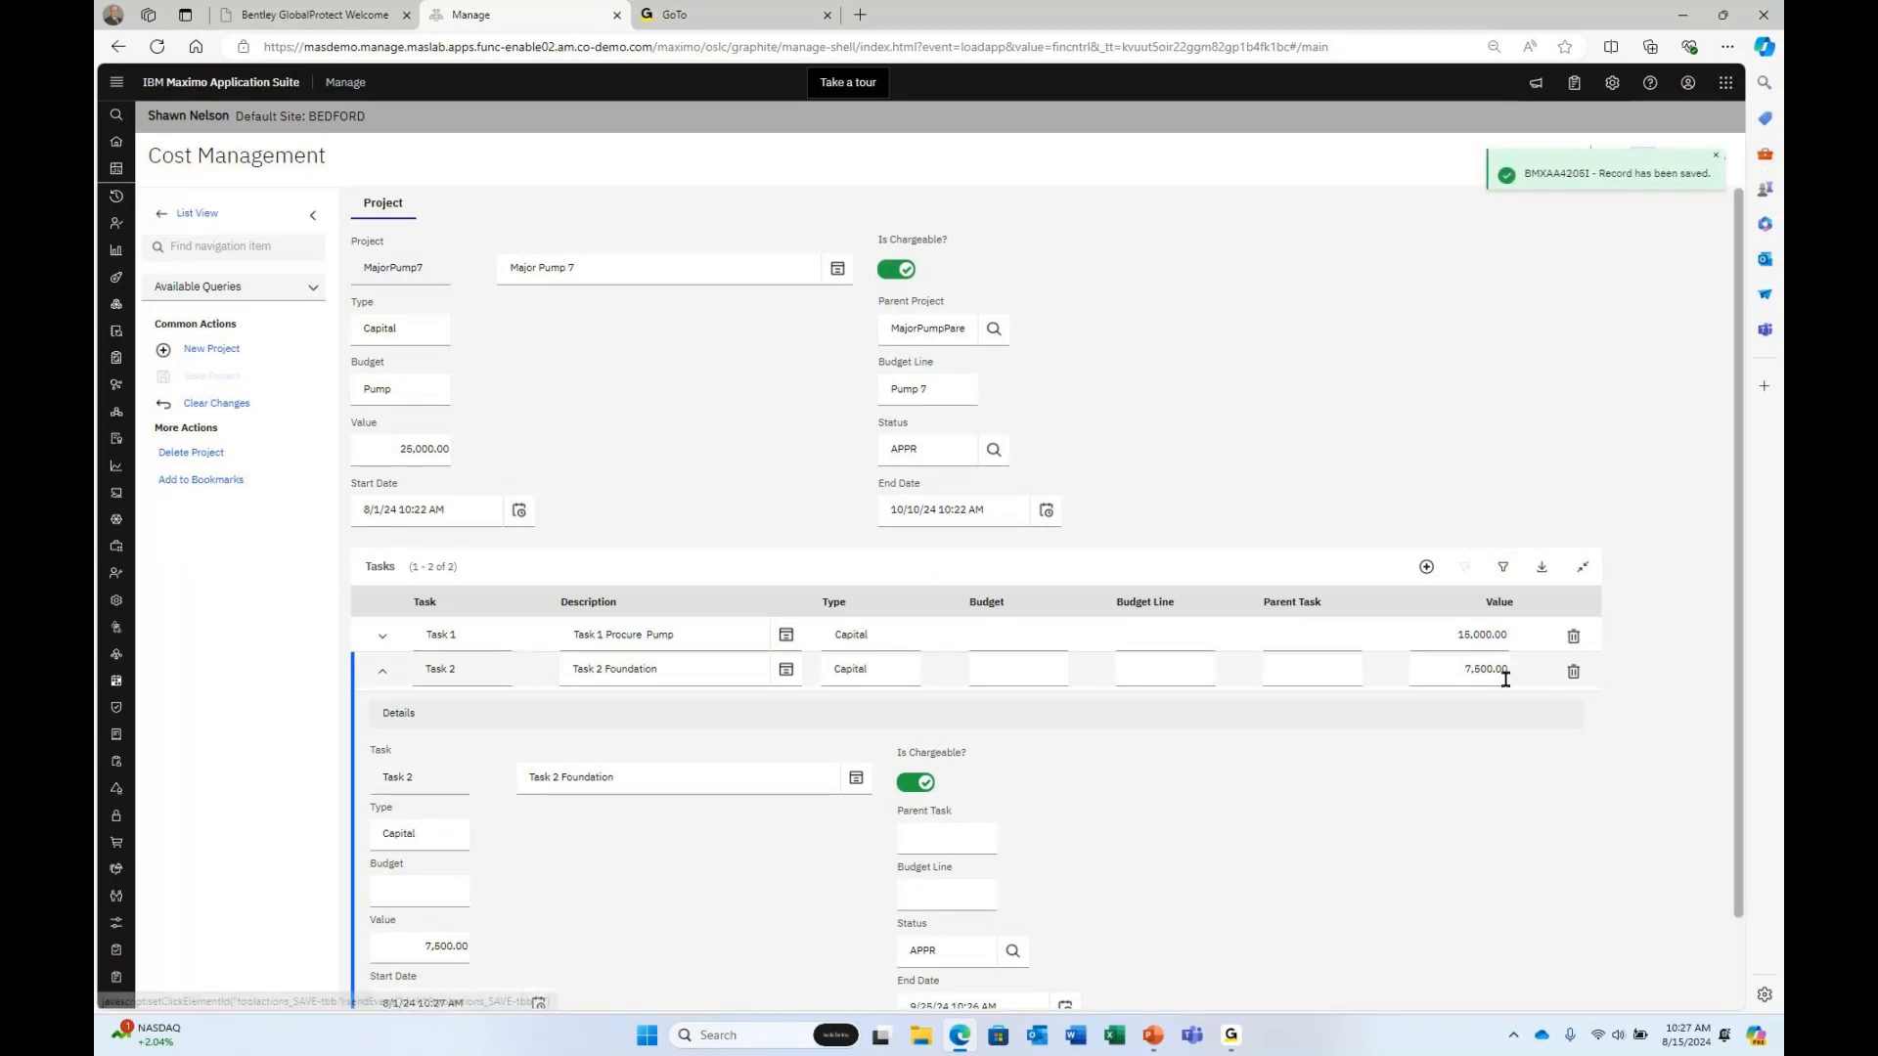
pyautogui.scroll(-1, 1510, 690)
pyautogui.scroll(-1, 1510, 690)
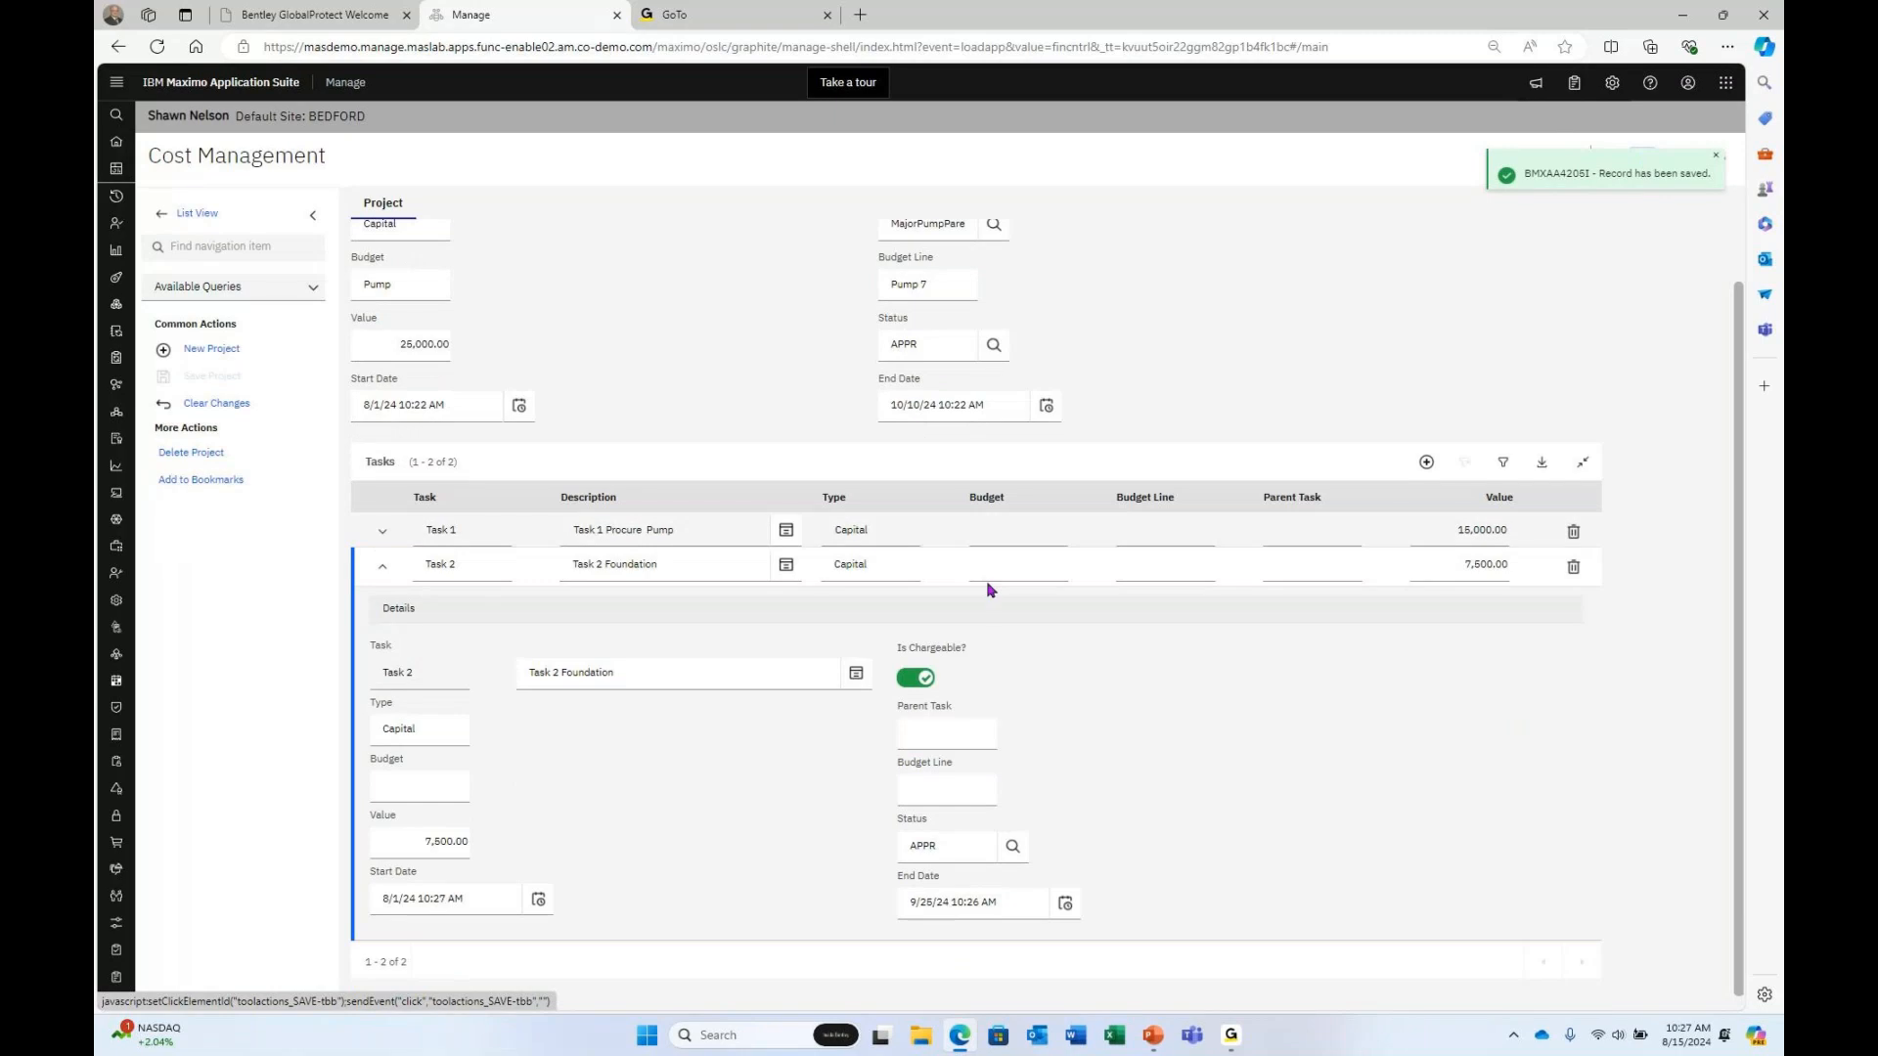
# Add Task 3 'Task 3 Install Pump' with type Capital and value 2500.
pyautogui.click(1427, 462)
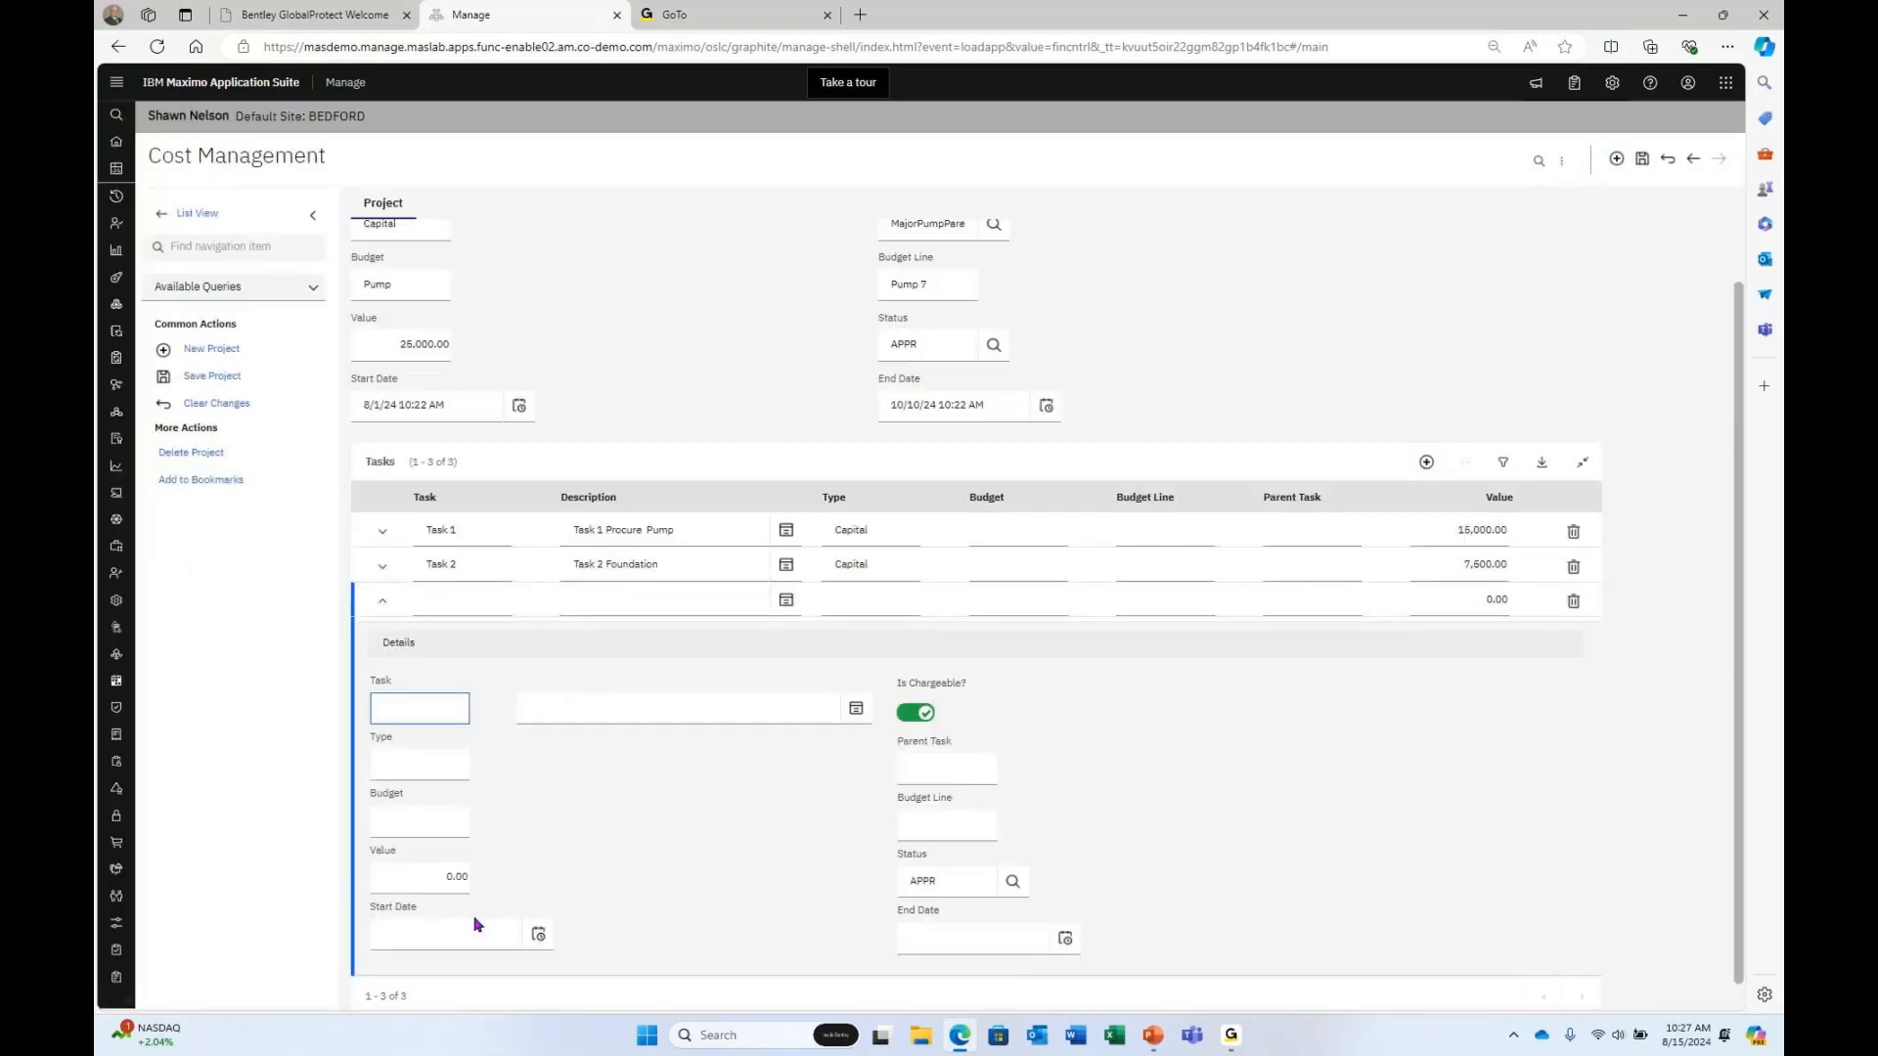
pyautogui.write('Task')
pyautogui.press('BackSpace')
pyautogui.press('BackSpace')
pyautogui.press('Tab')
pyautogui.write('Task')
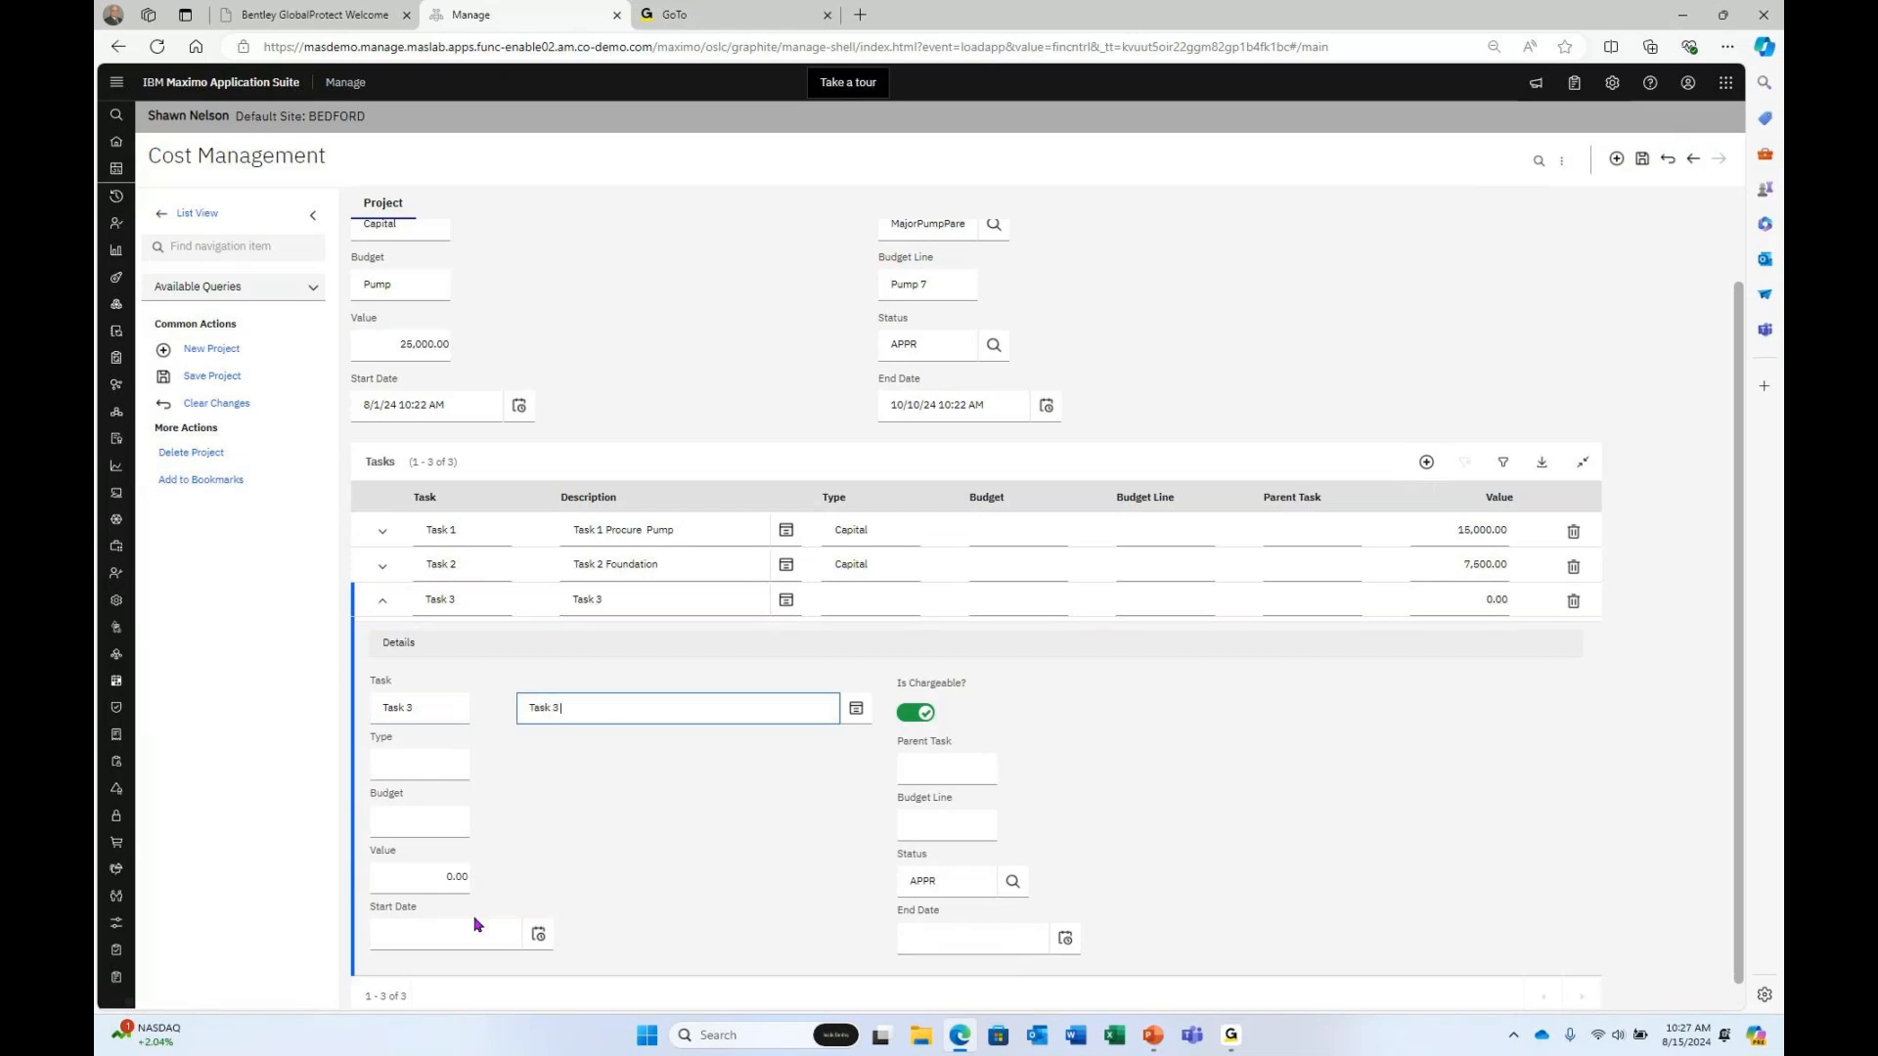
pyautogui.write(' 3 Install Pump')
pyautogui.press('Tab')
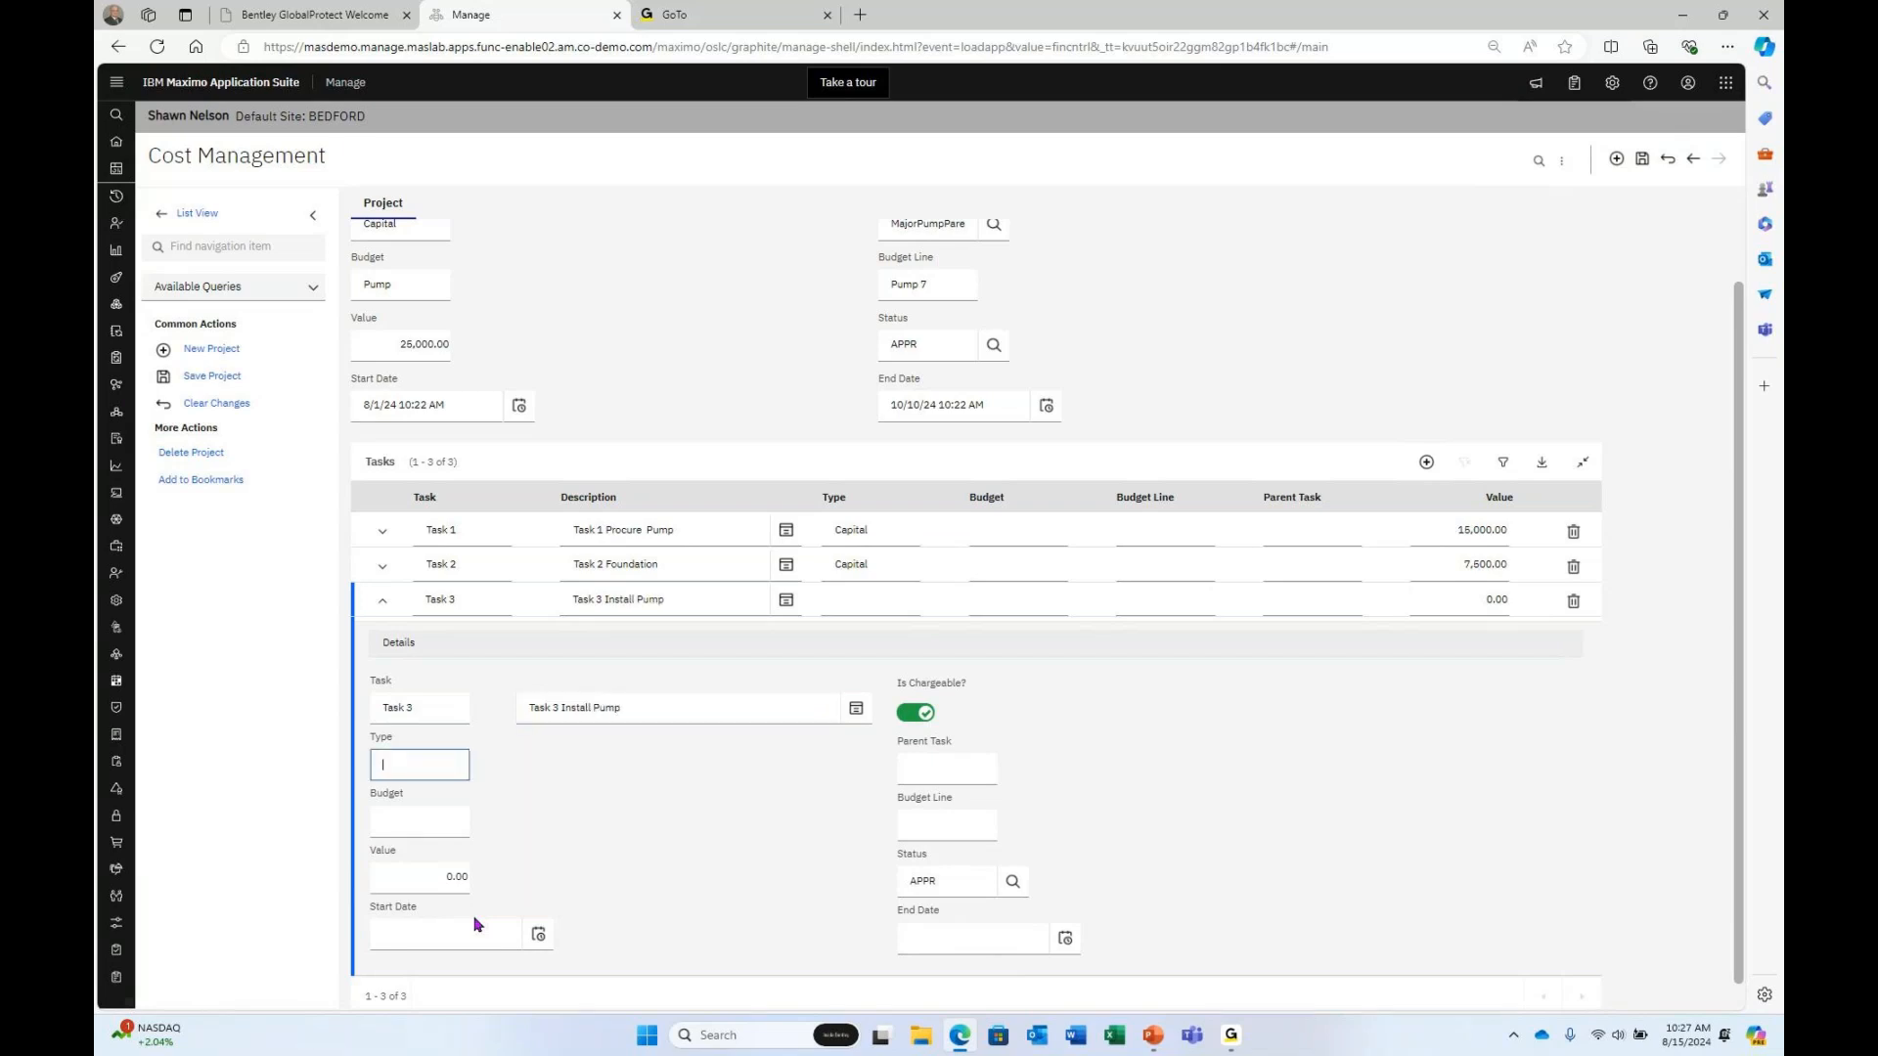
pyautogui.write('Capital')
pyautogui.press('Tab')
pyautogui.press('Tab')
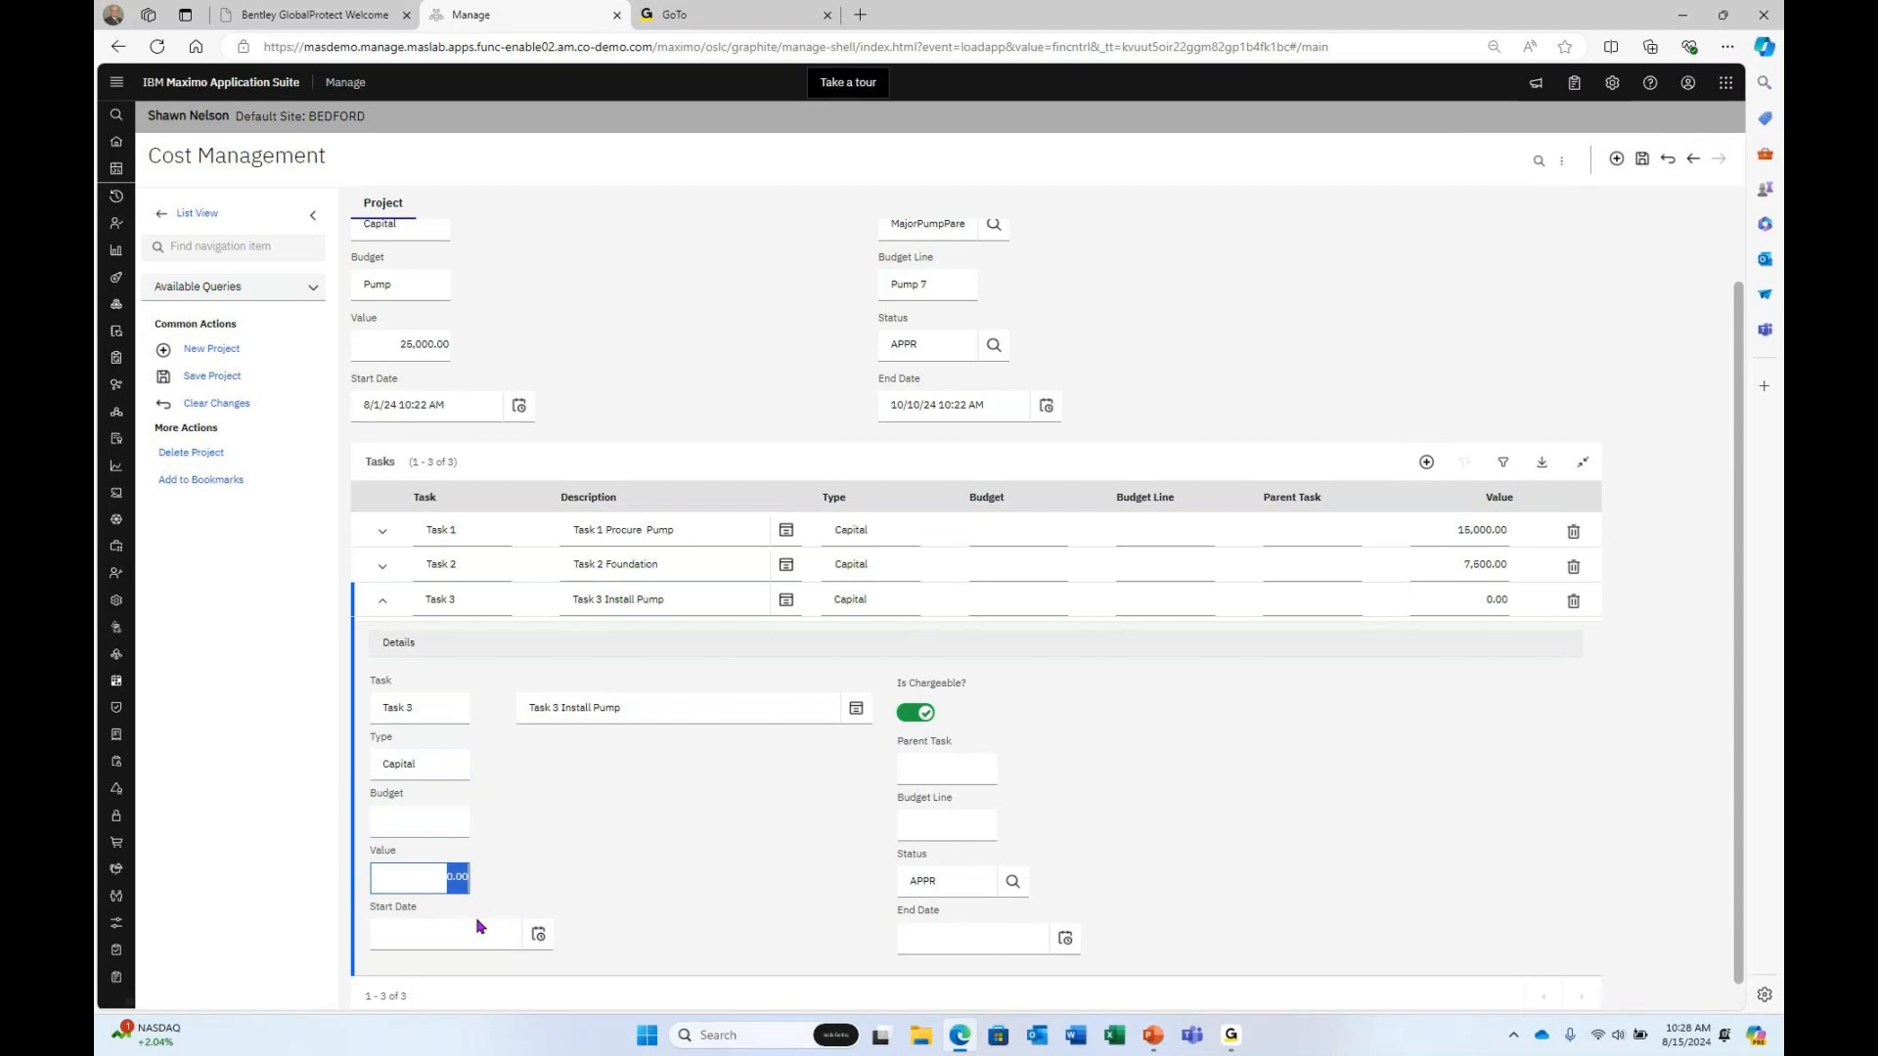
pyautogui.write('2500')
pyautogui.press('Tab')
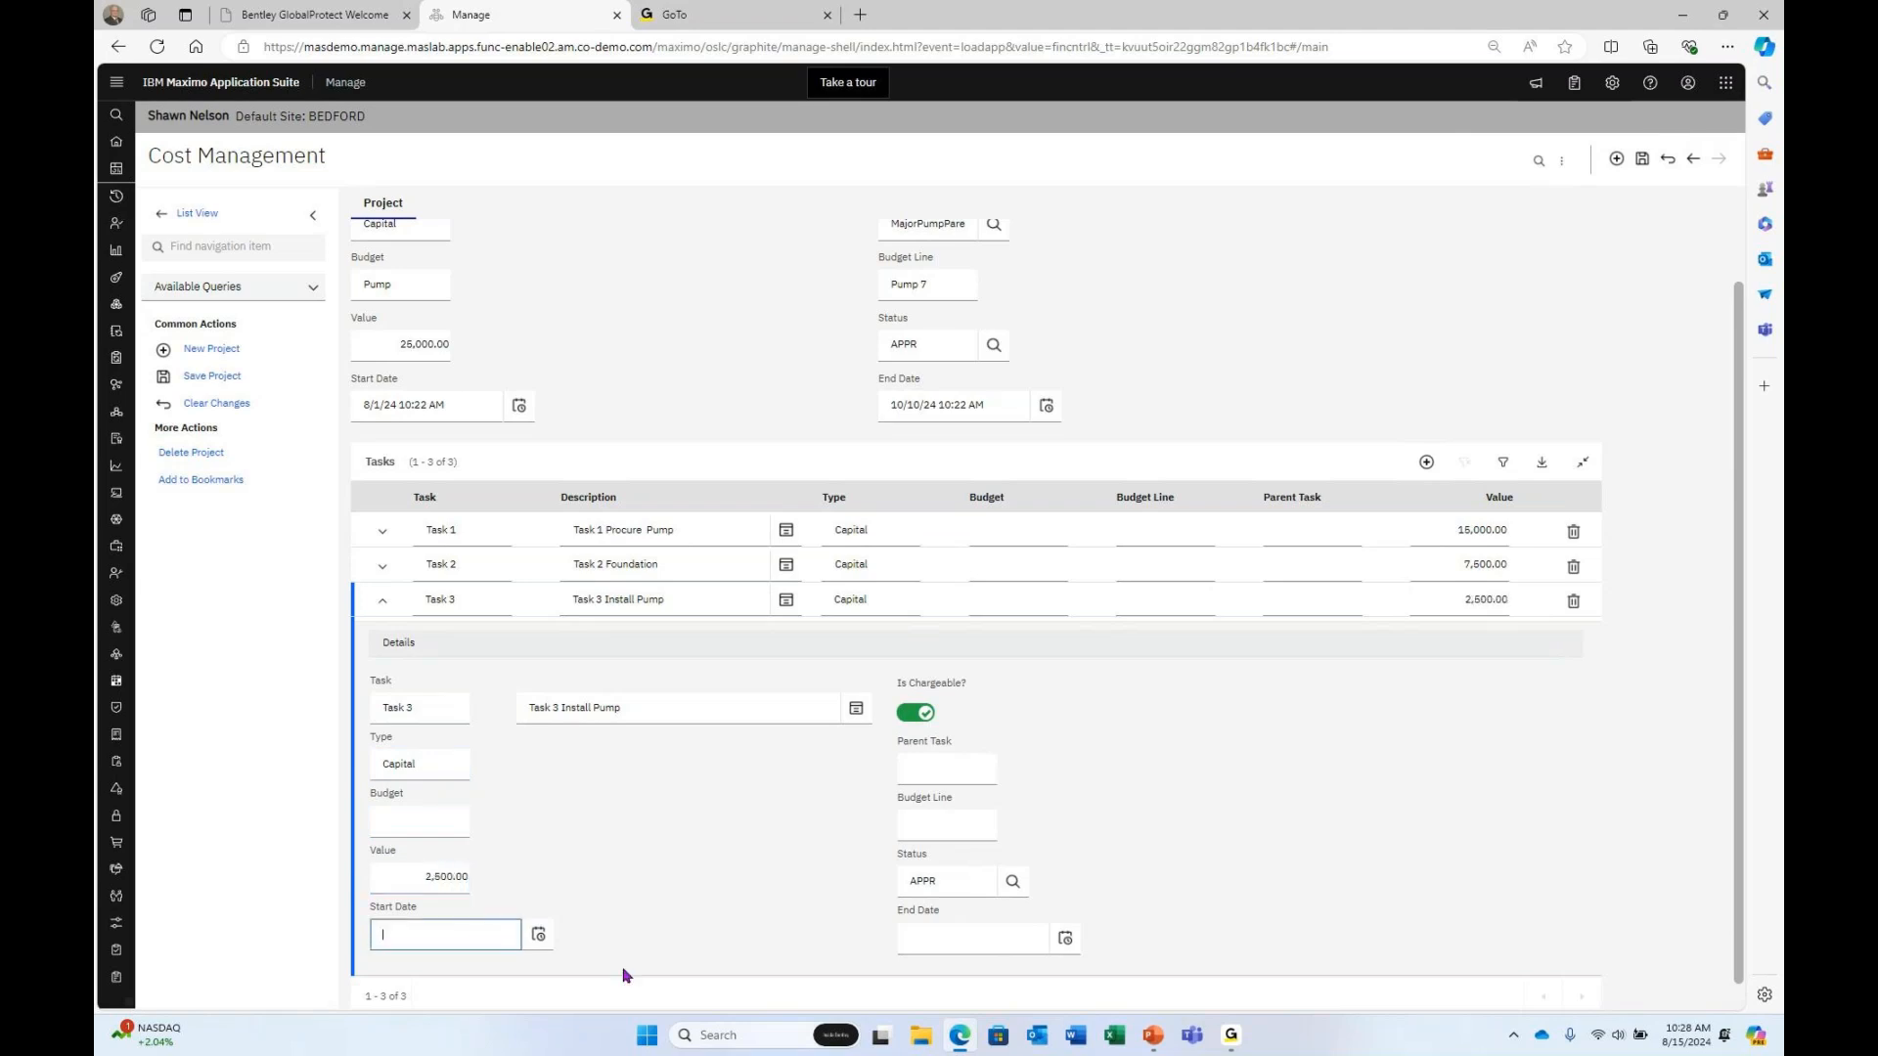
# Set Task 3's start date to October 4, 2024 (10/4/24 10:27 AM).
pyautogui.click(537, 935)
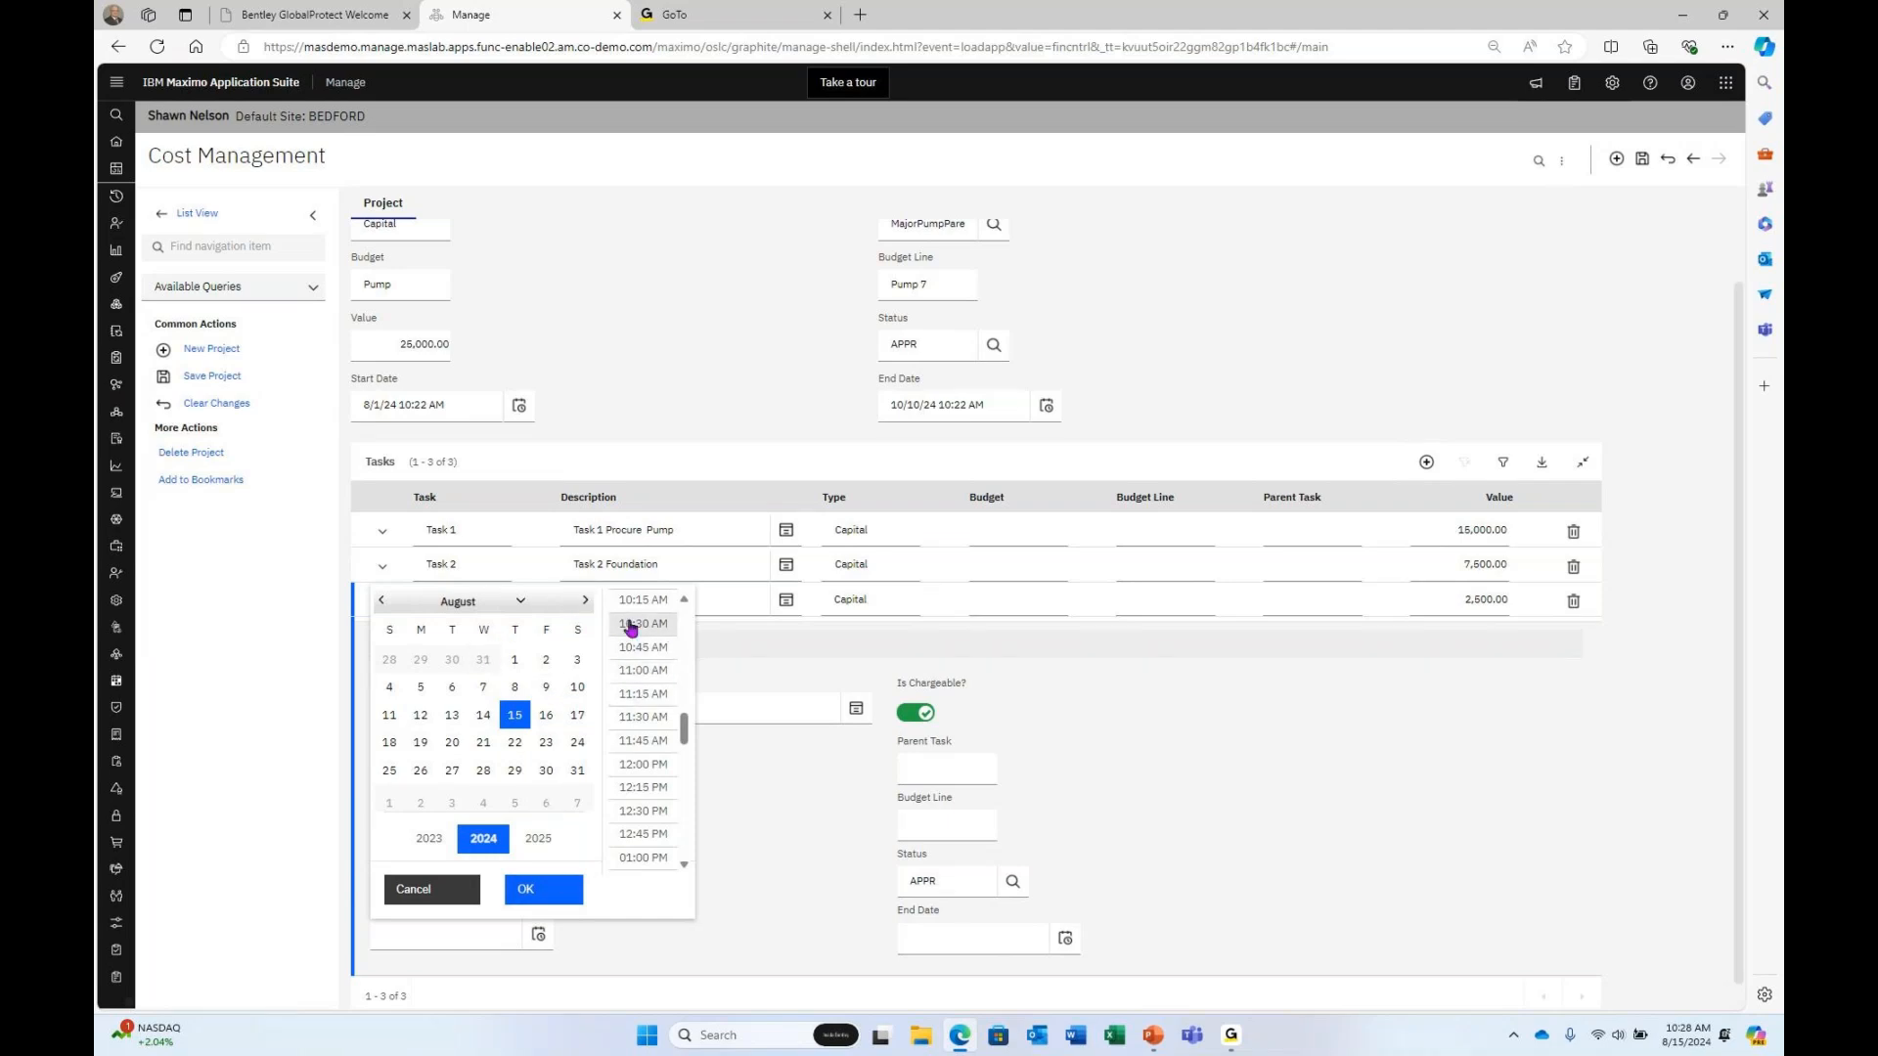
pyautogui.click(583, 601)
pyautogui.click(583, 601)
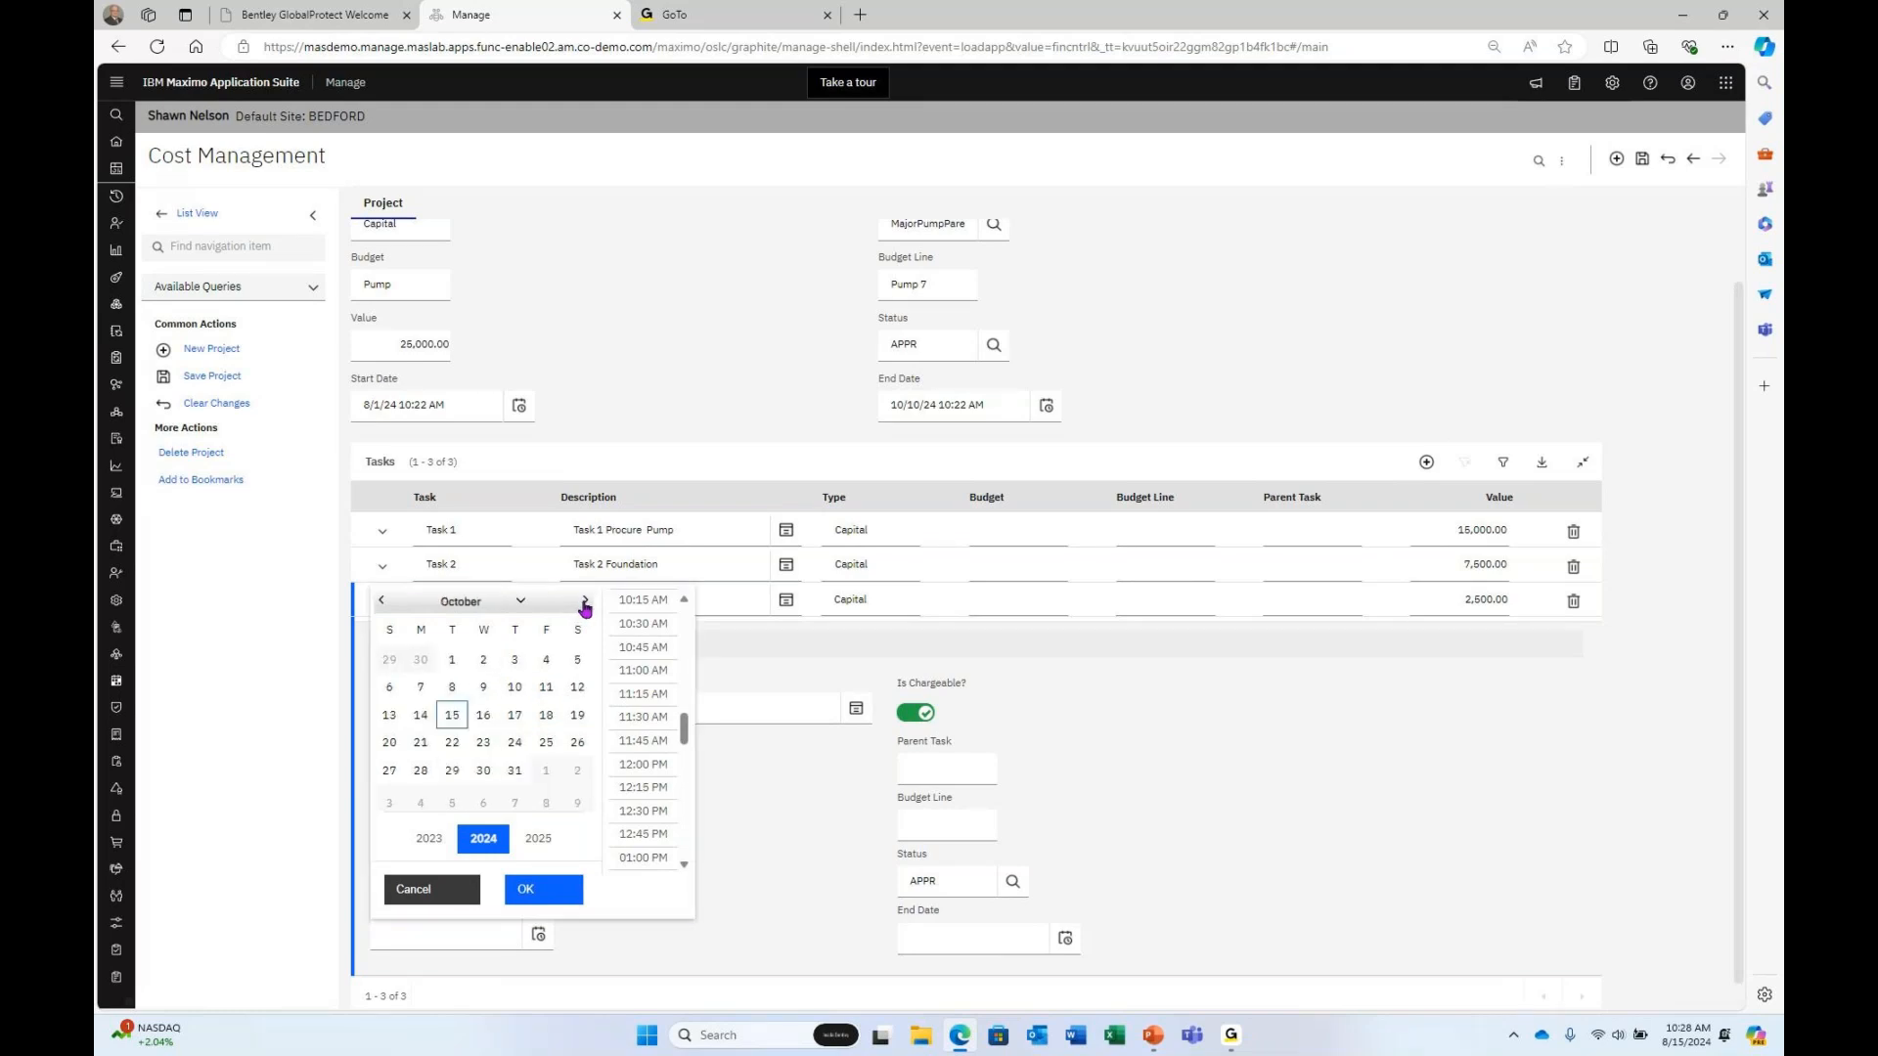
pyautogui.click(514, 688)
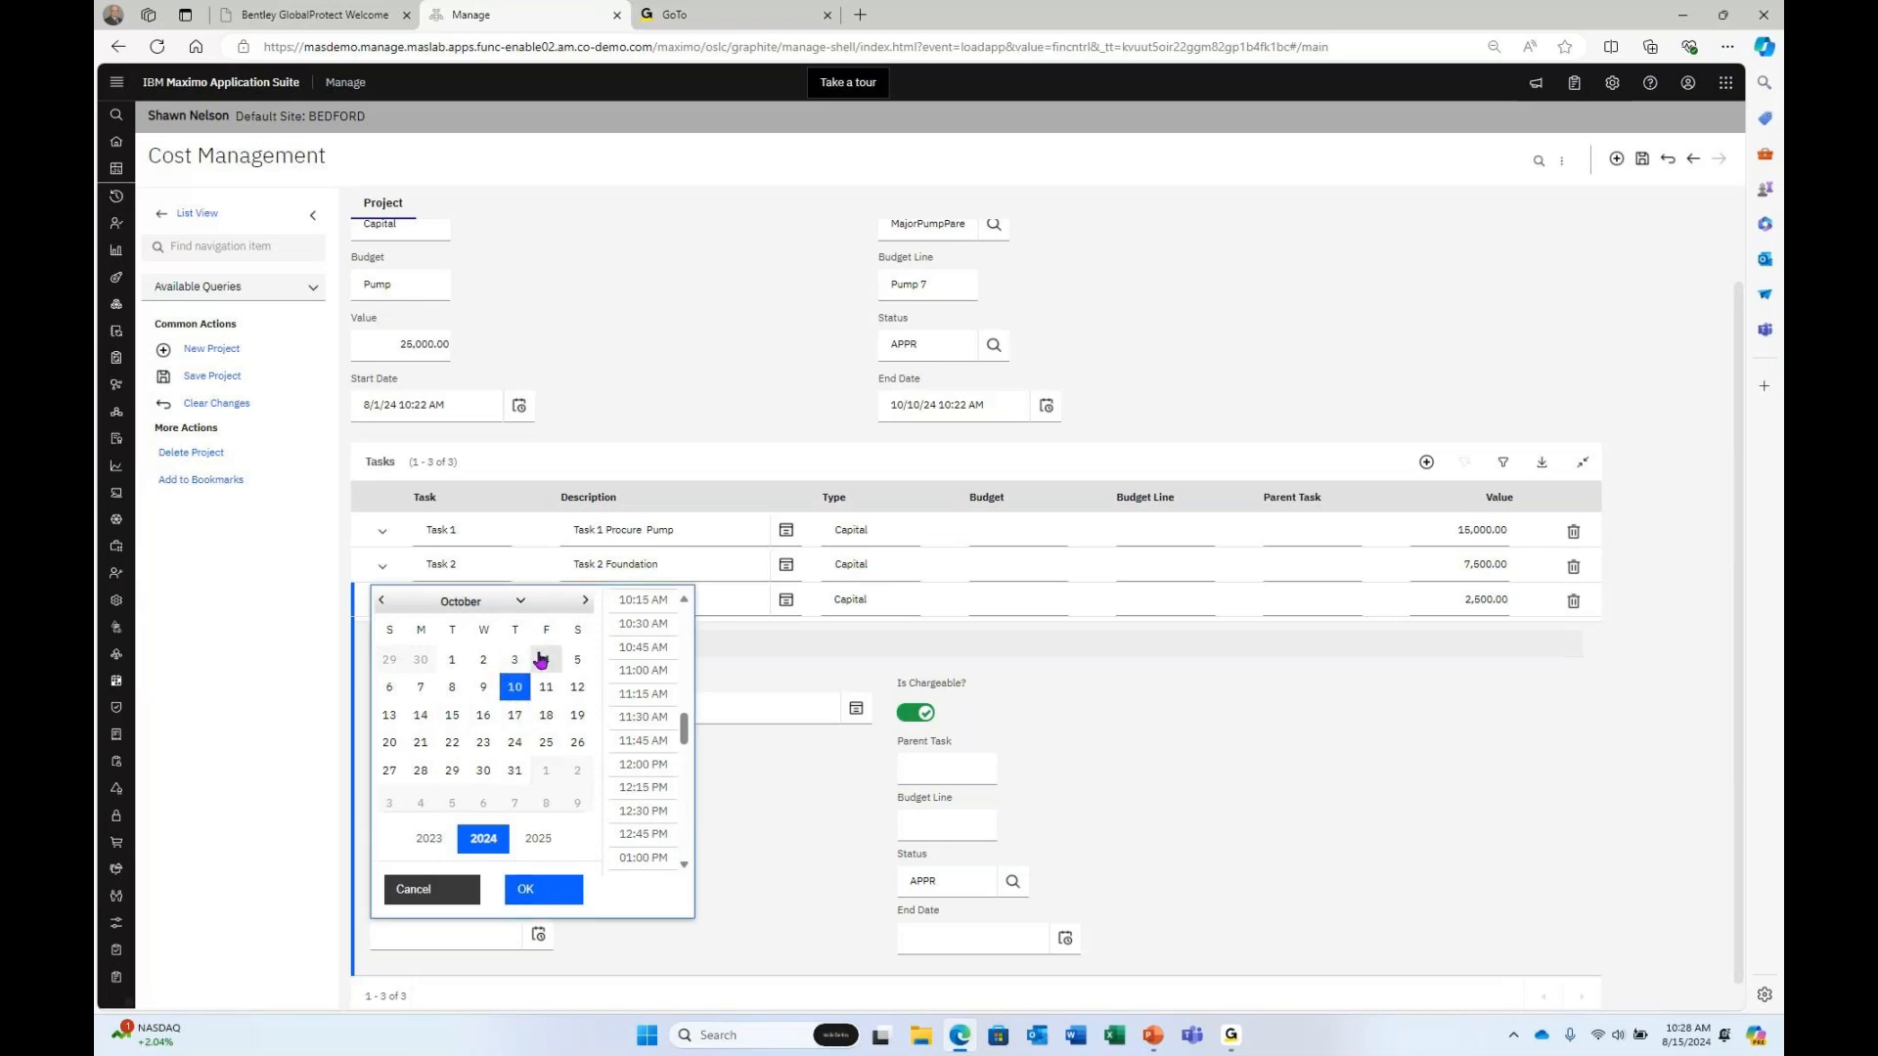
pyautogui.click(545, 661)
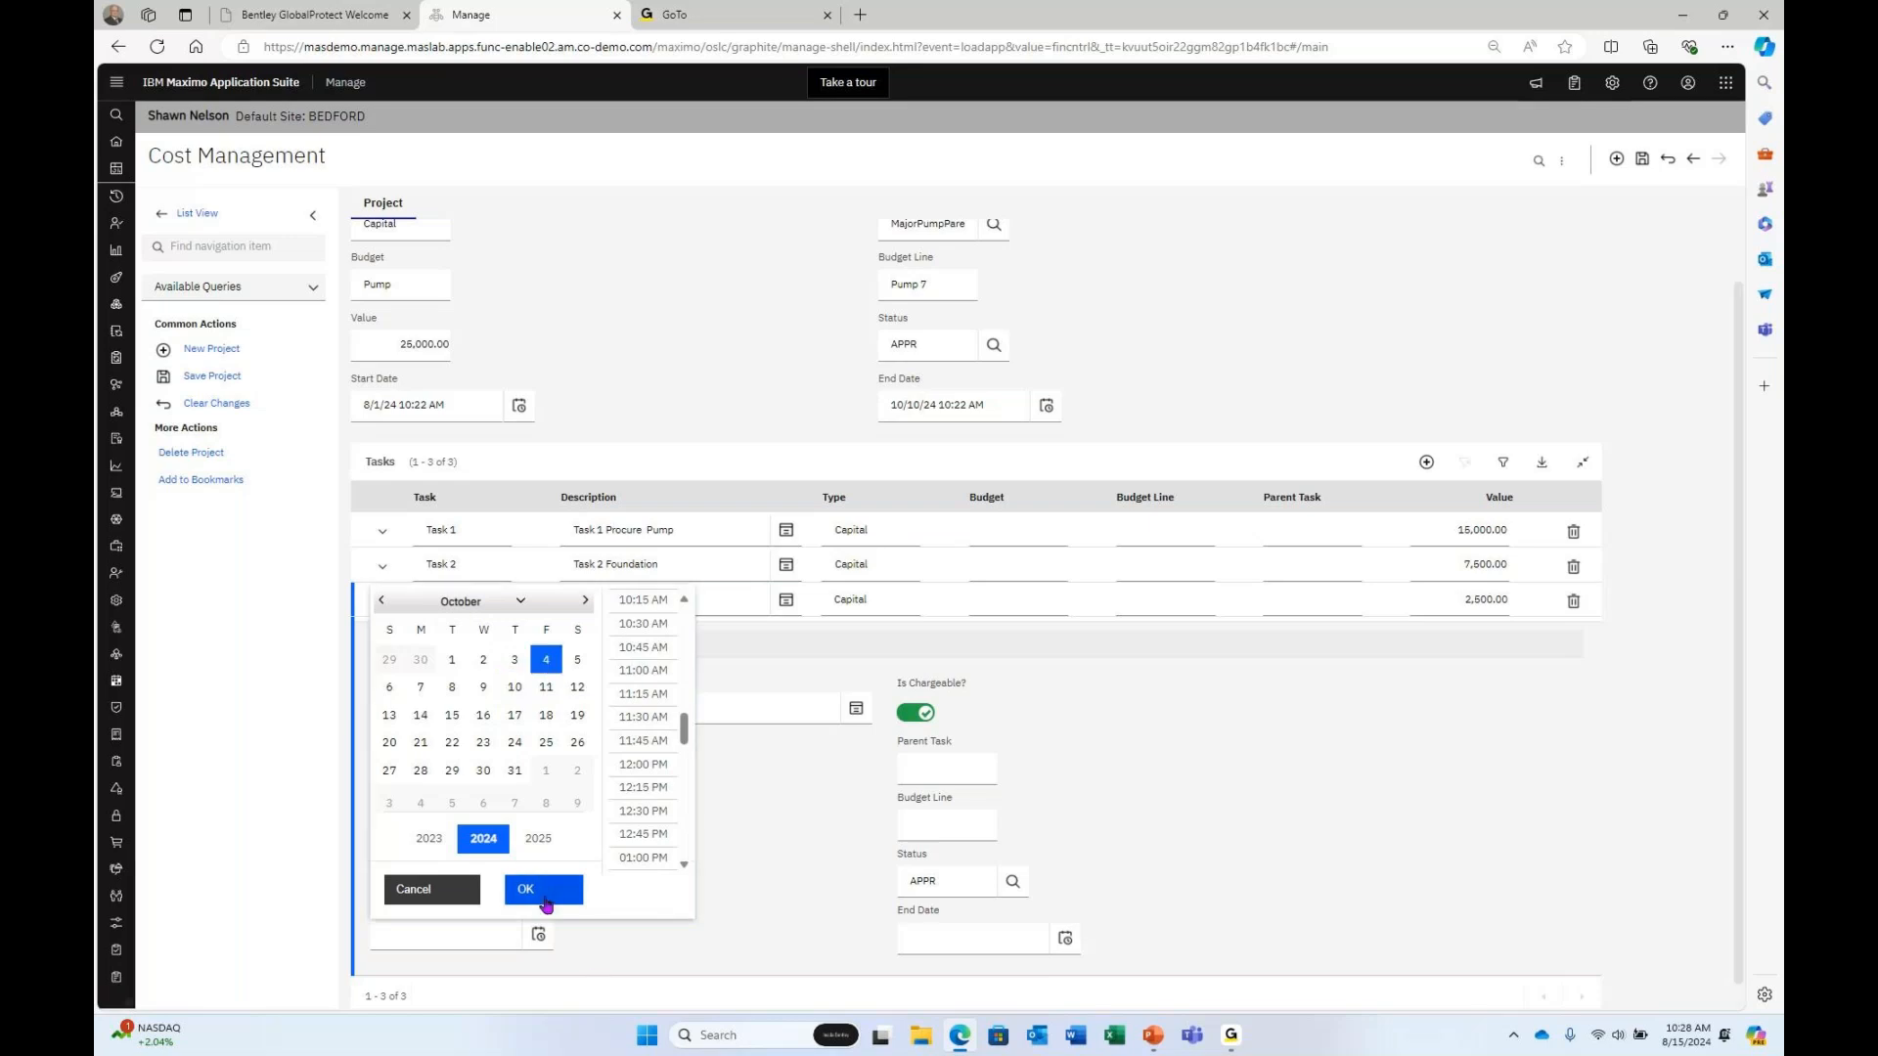
pyautogui.click(524, 889)
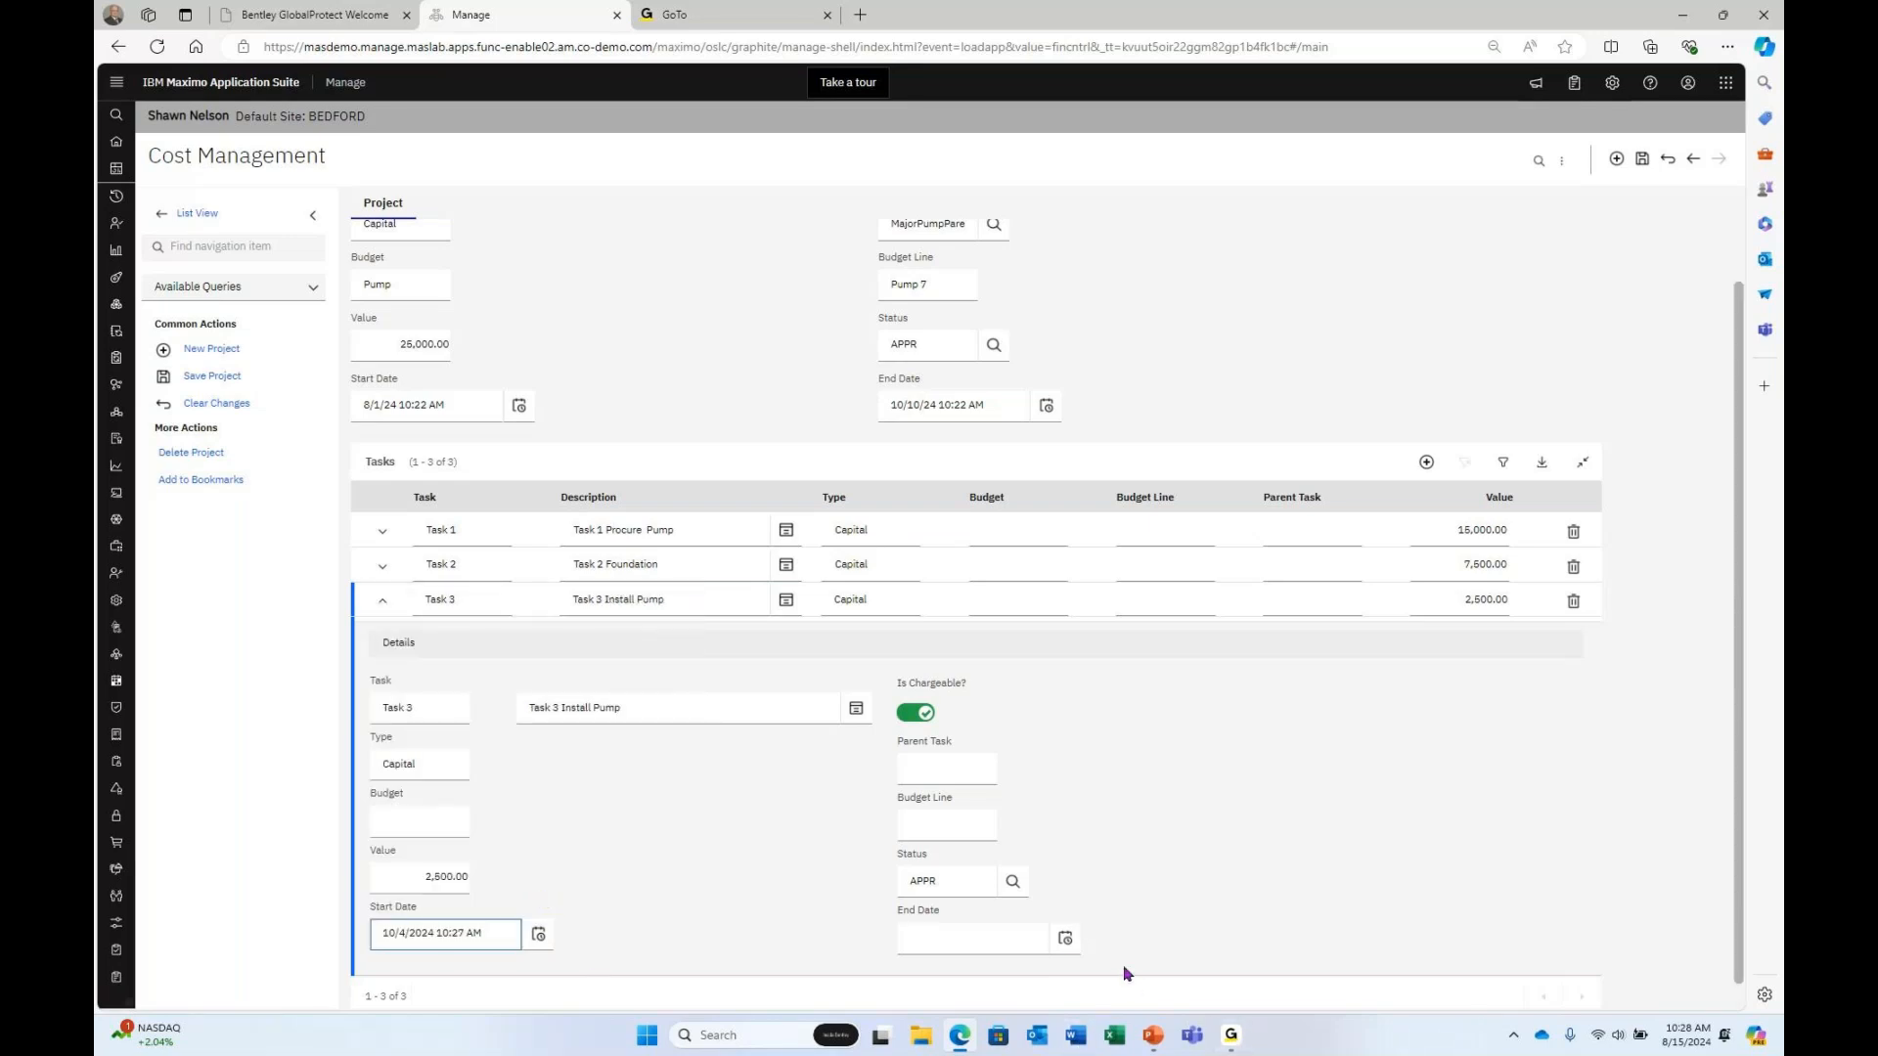
# Set Task 3's end date to October 10, 2024 (10/10/24 10:28 AM) and save the project.
pyautogui.click(1065, 939)
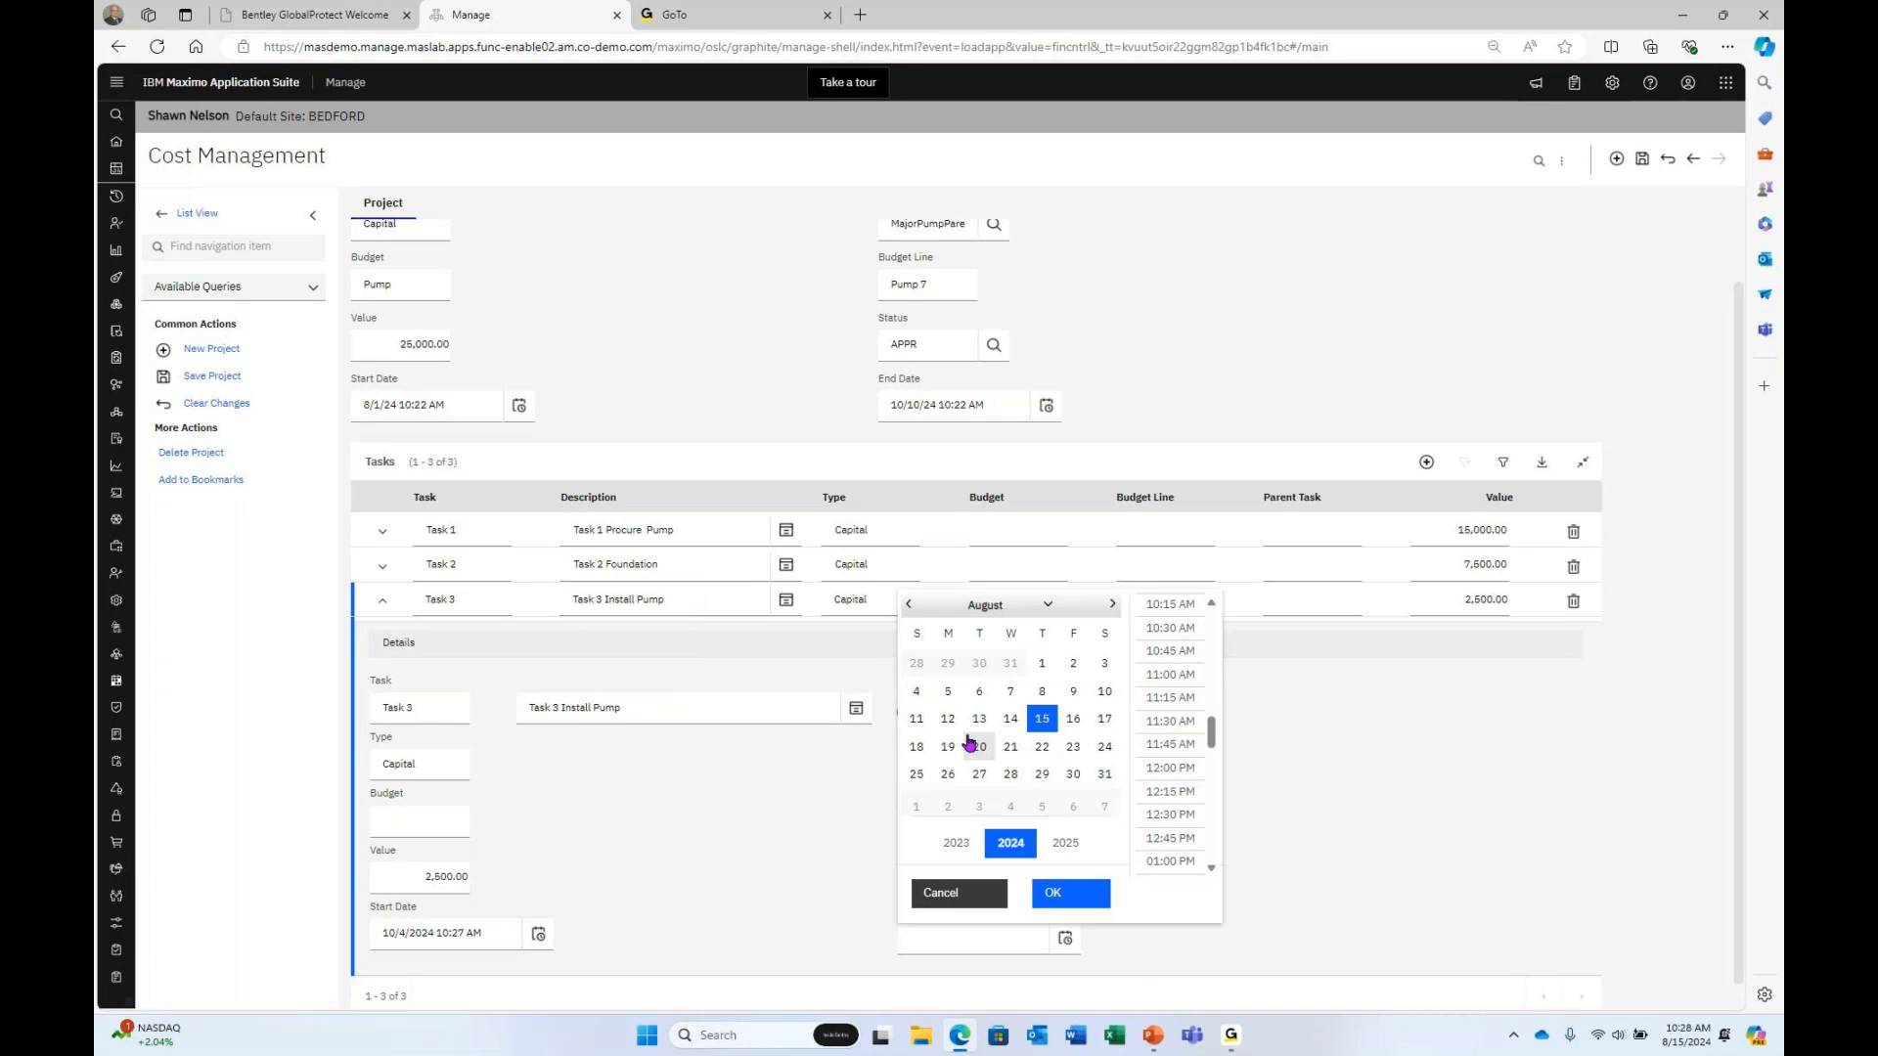
pyautogui.click(1105, 692)
pyautogui.click(1052, 896)
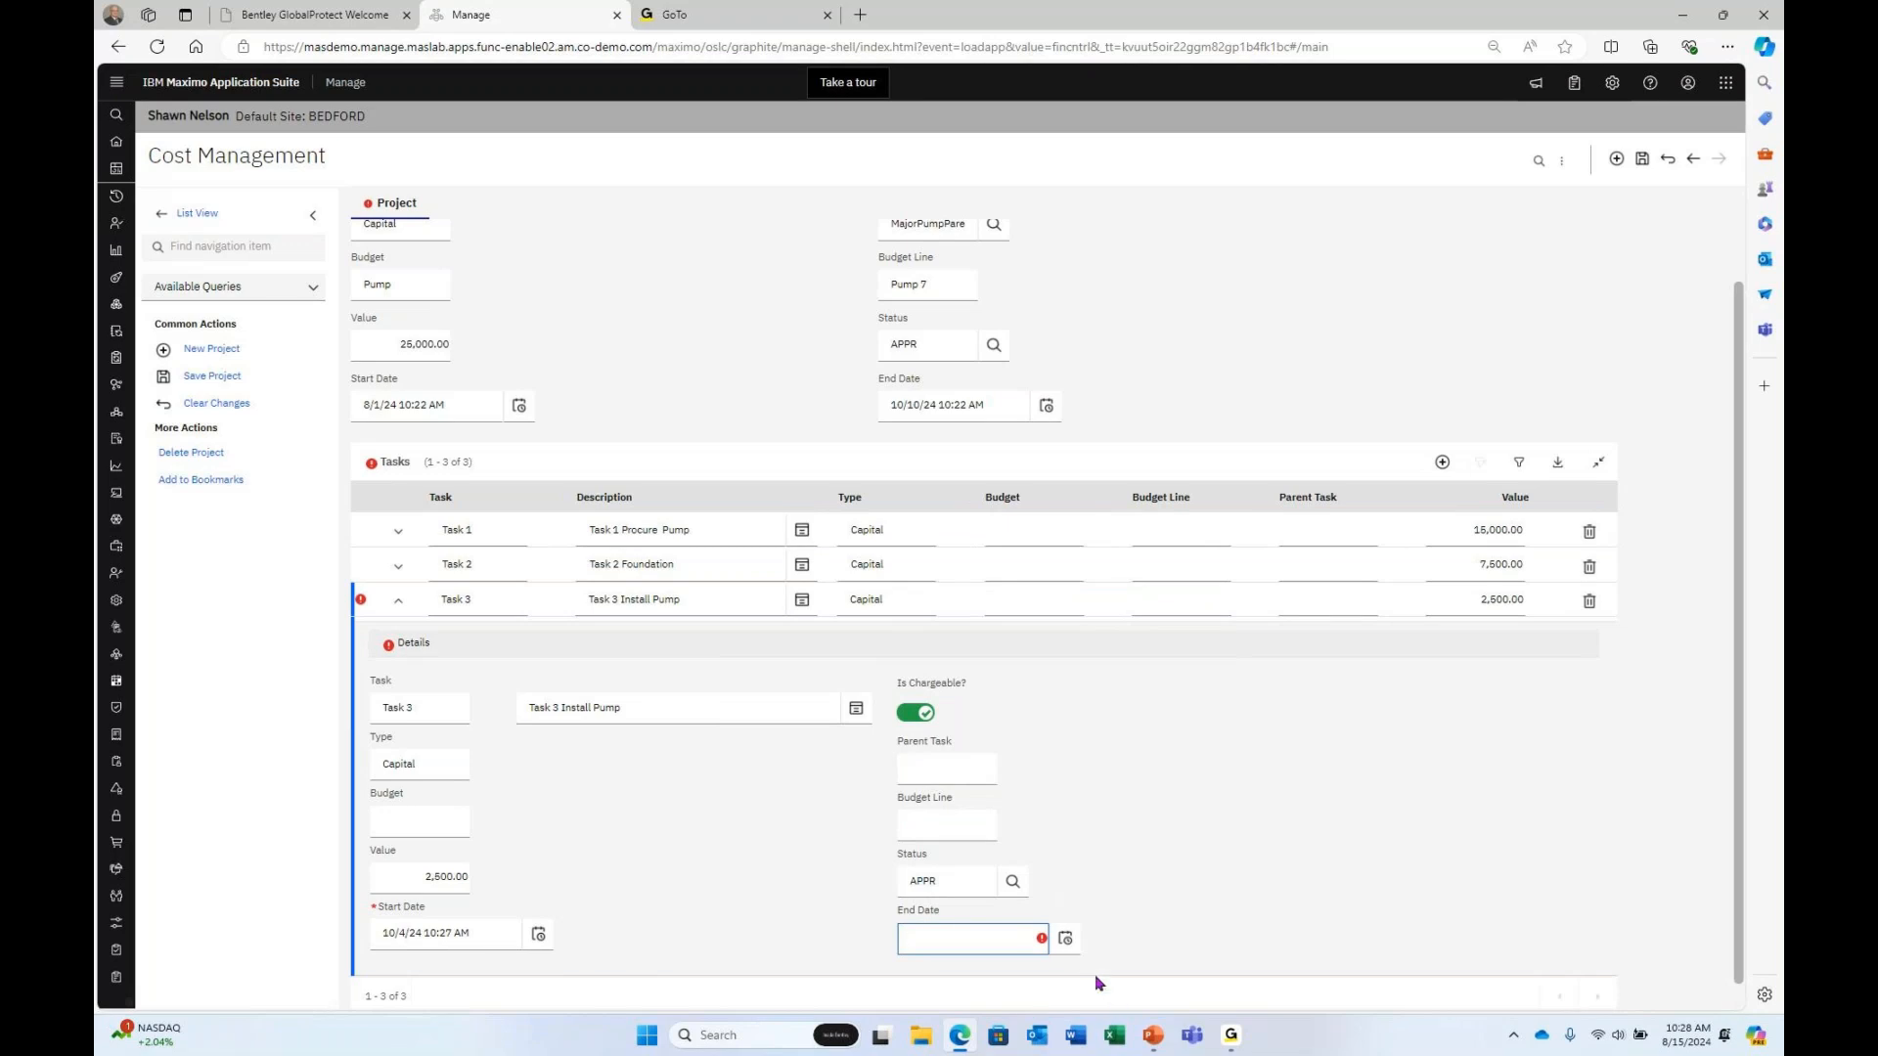
pyautogui.click(1065, 940)
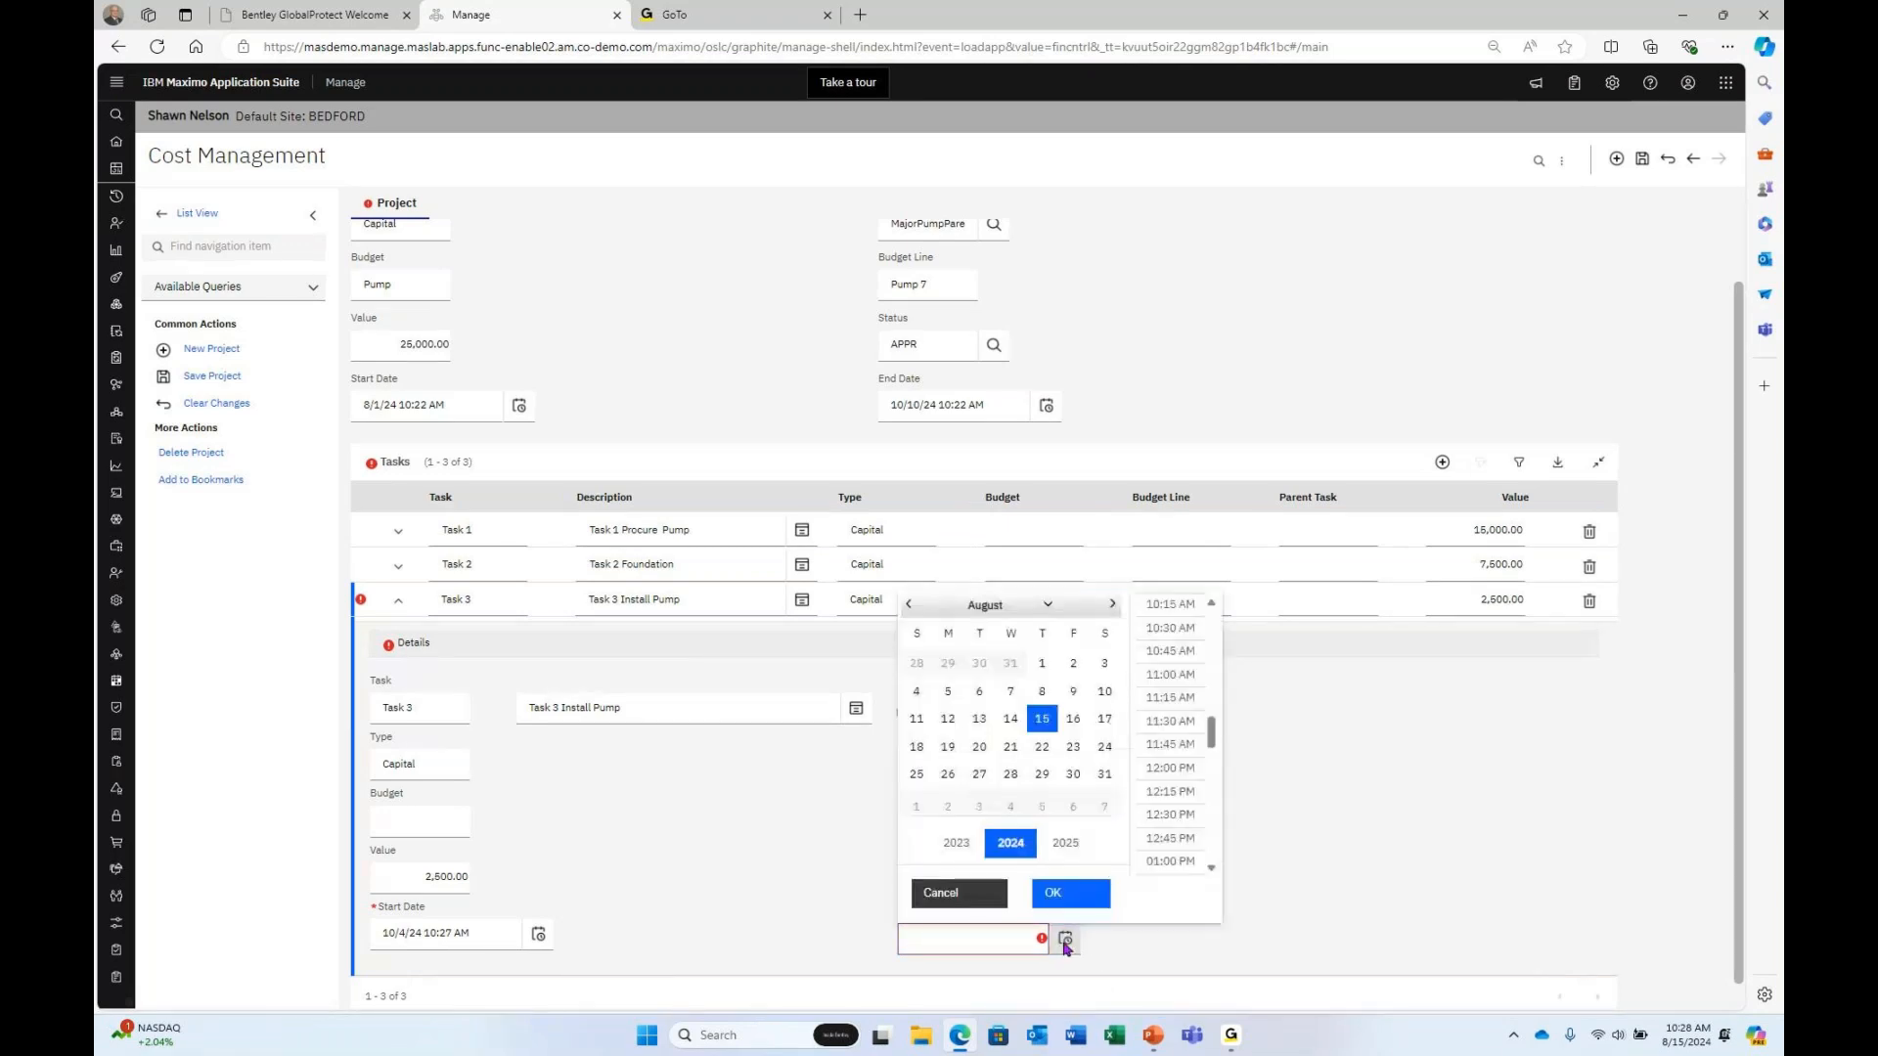
pyautogui.click(1112, 604)
pyautogui.click(1112, 604)
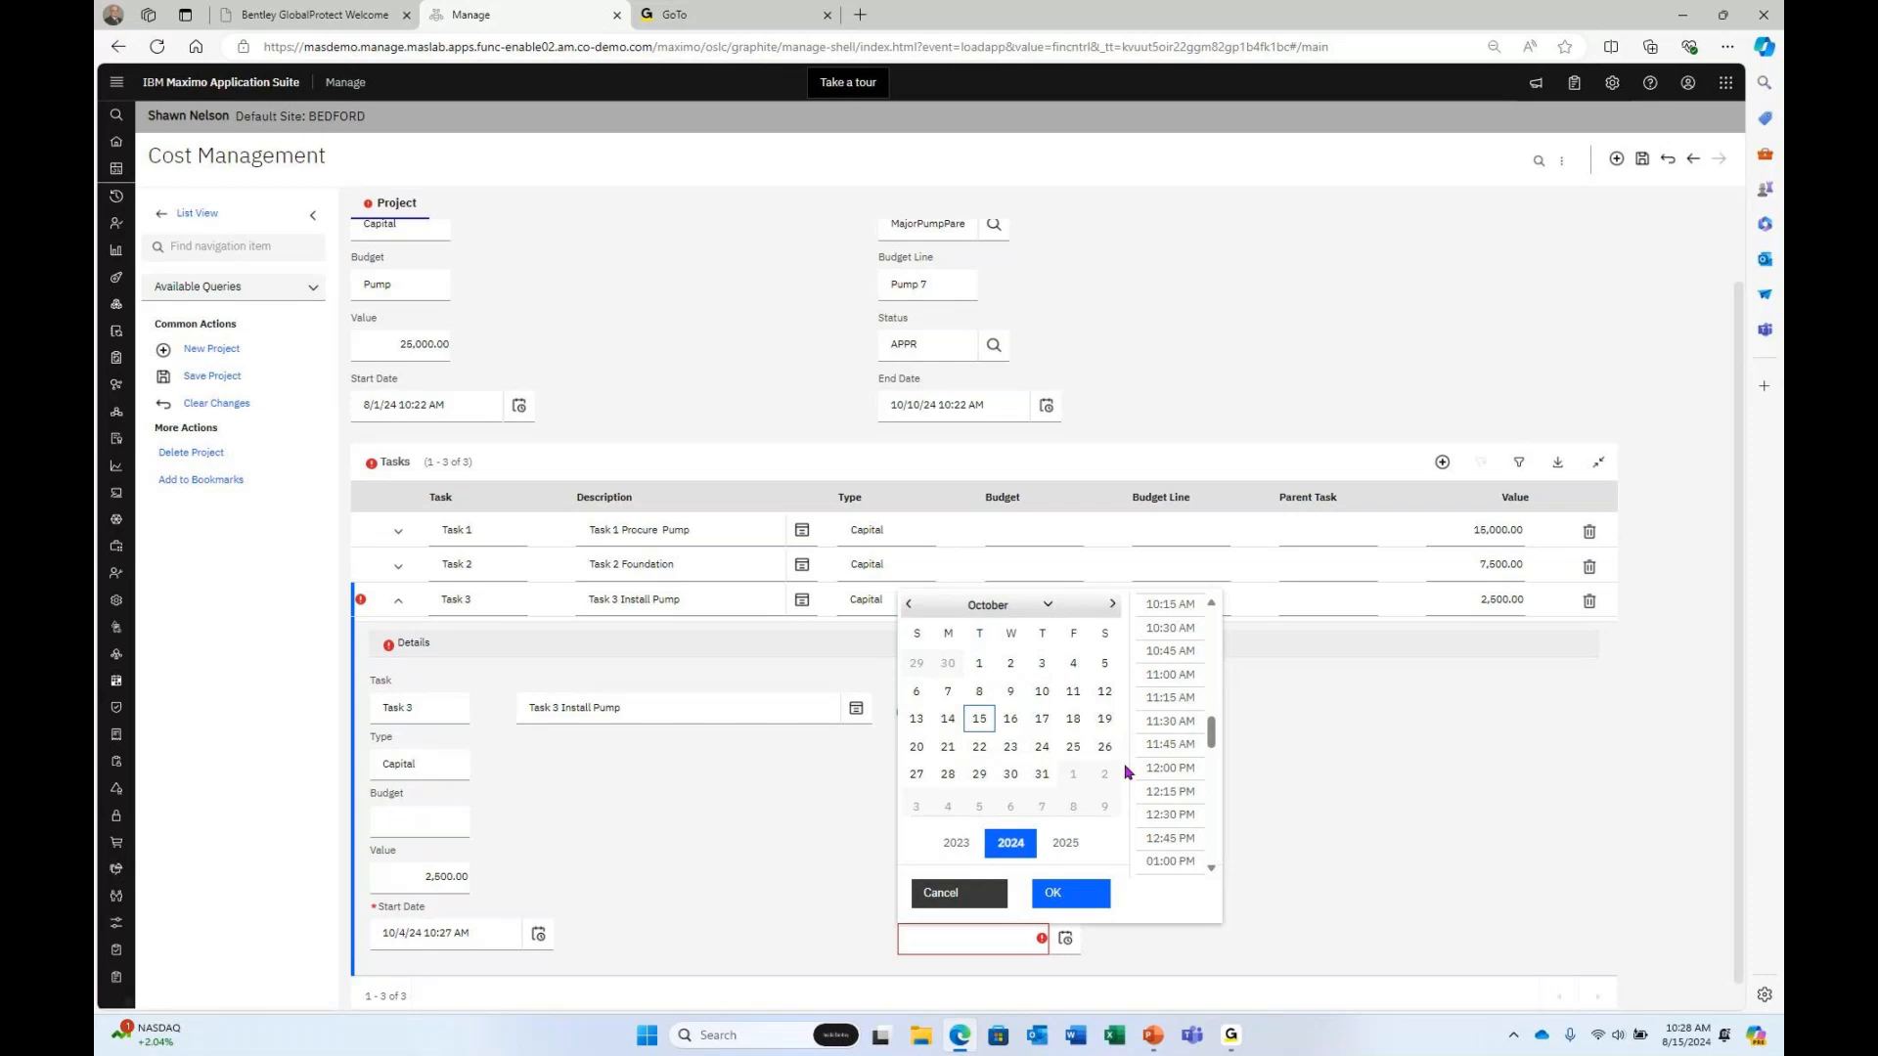
pyautogui.click(1042, 690)
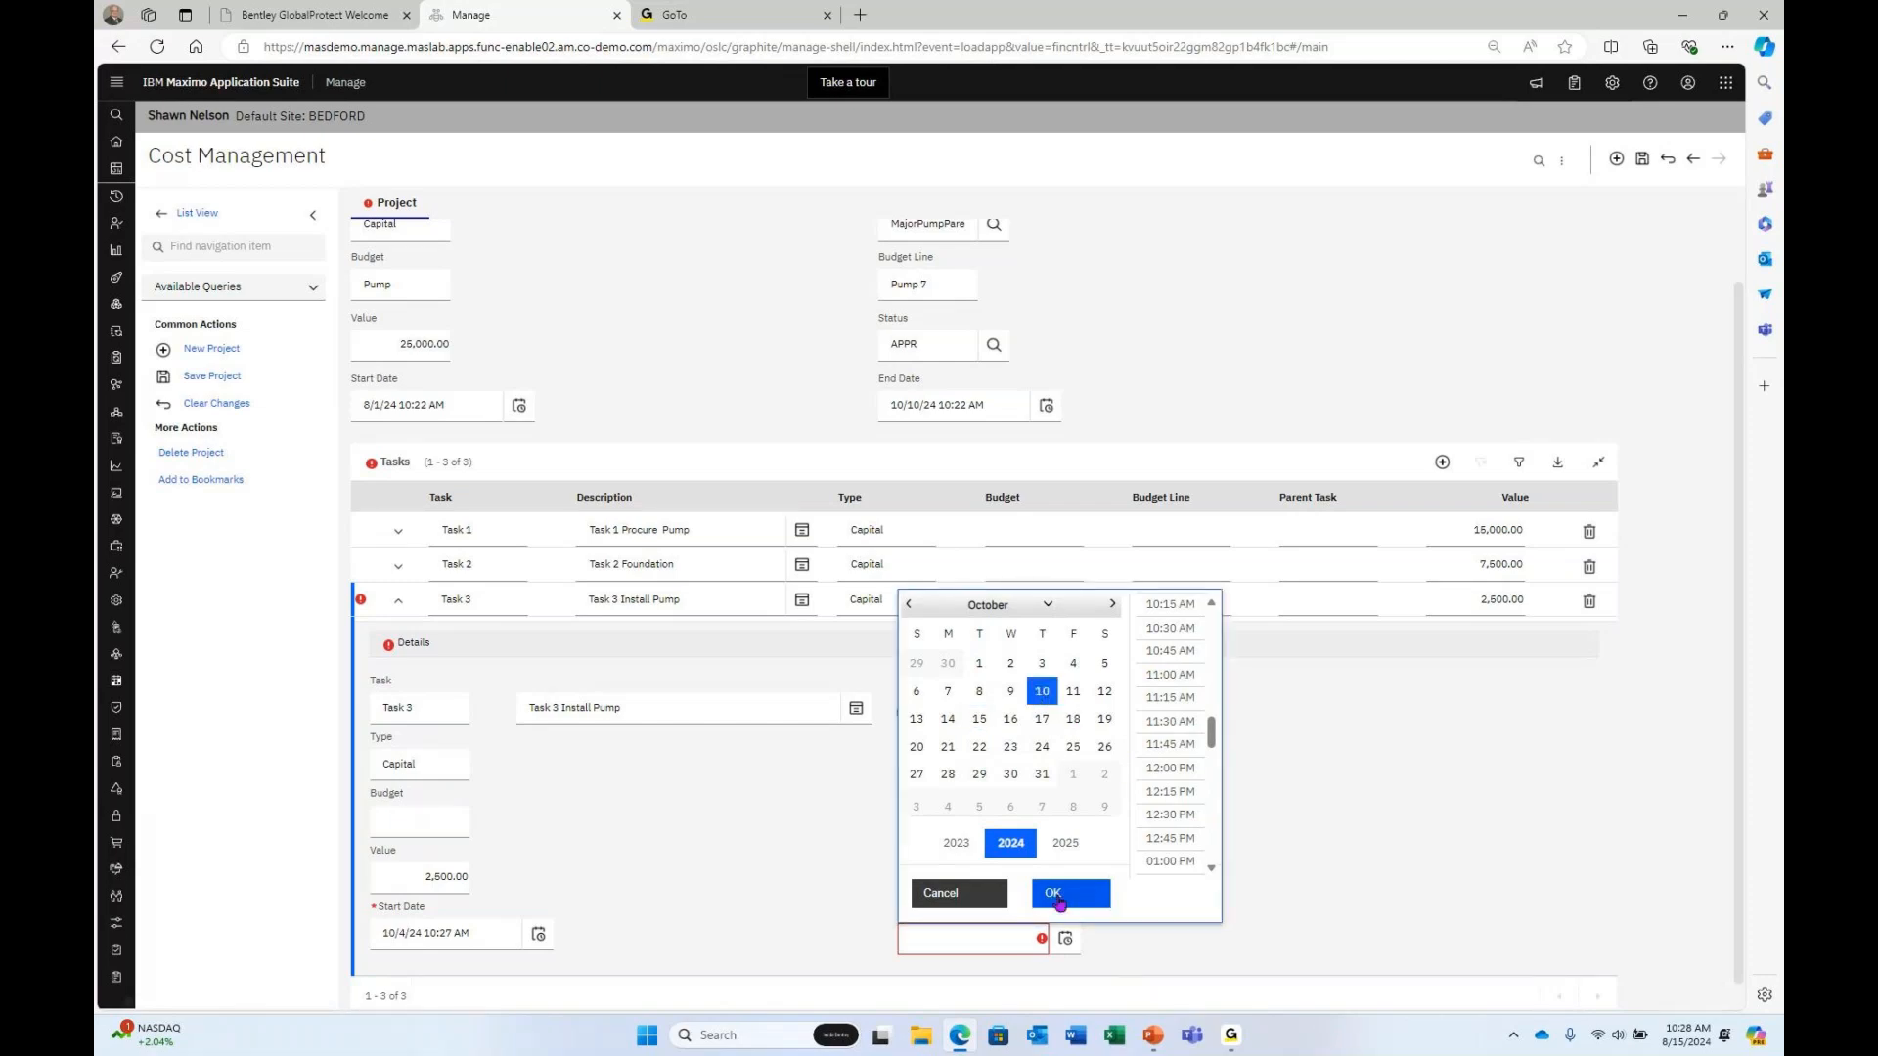
pyautogui.click(1070, 893)
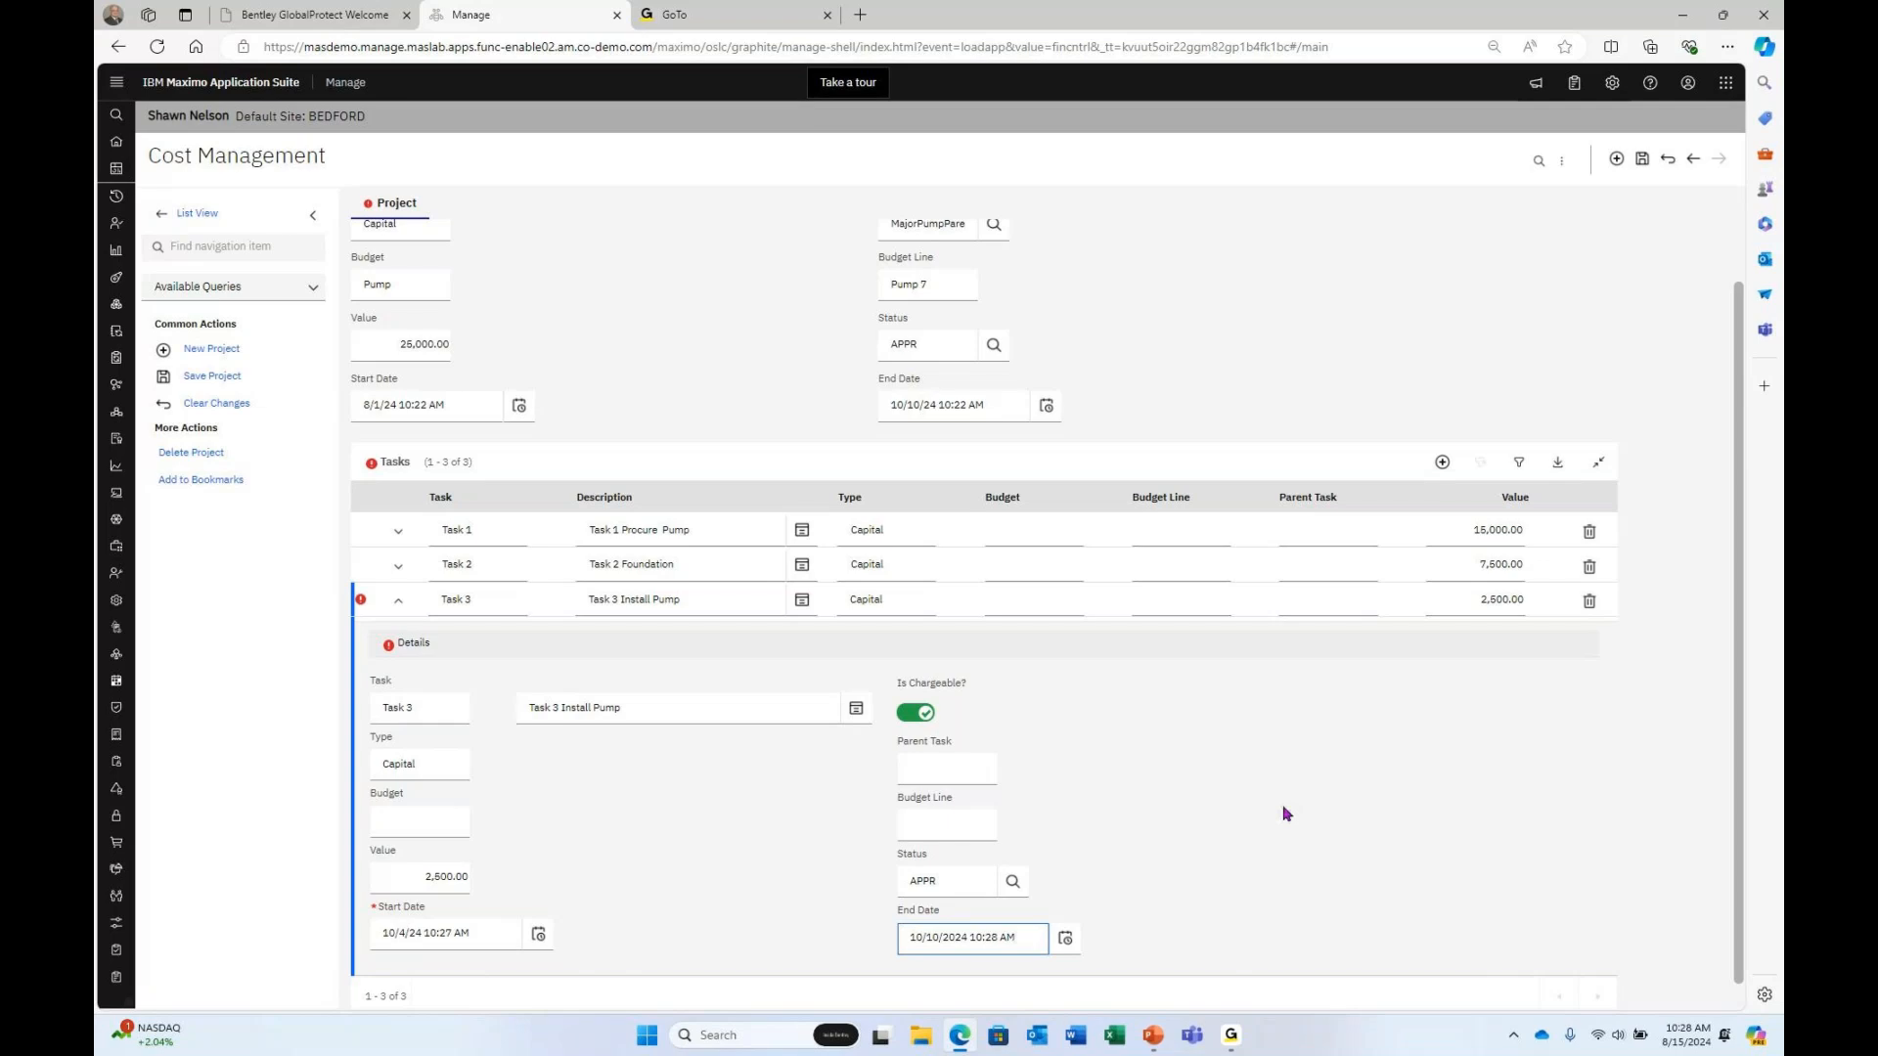
pyautogui.click(1643, 160)
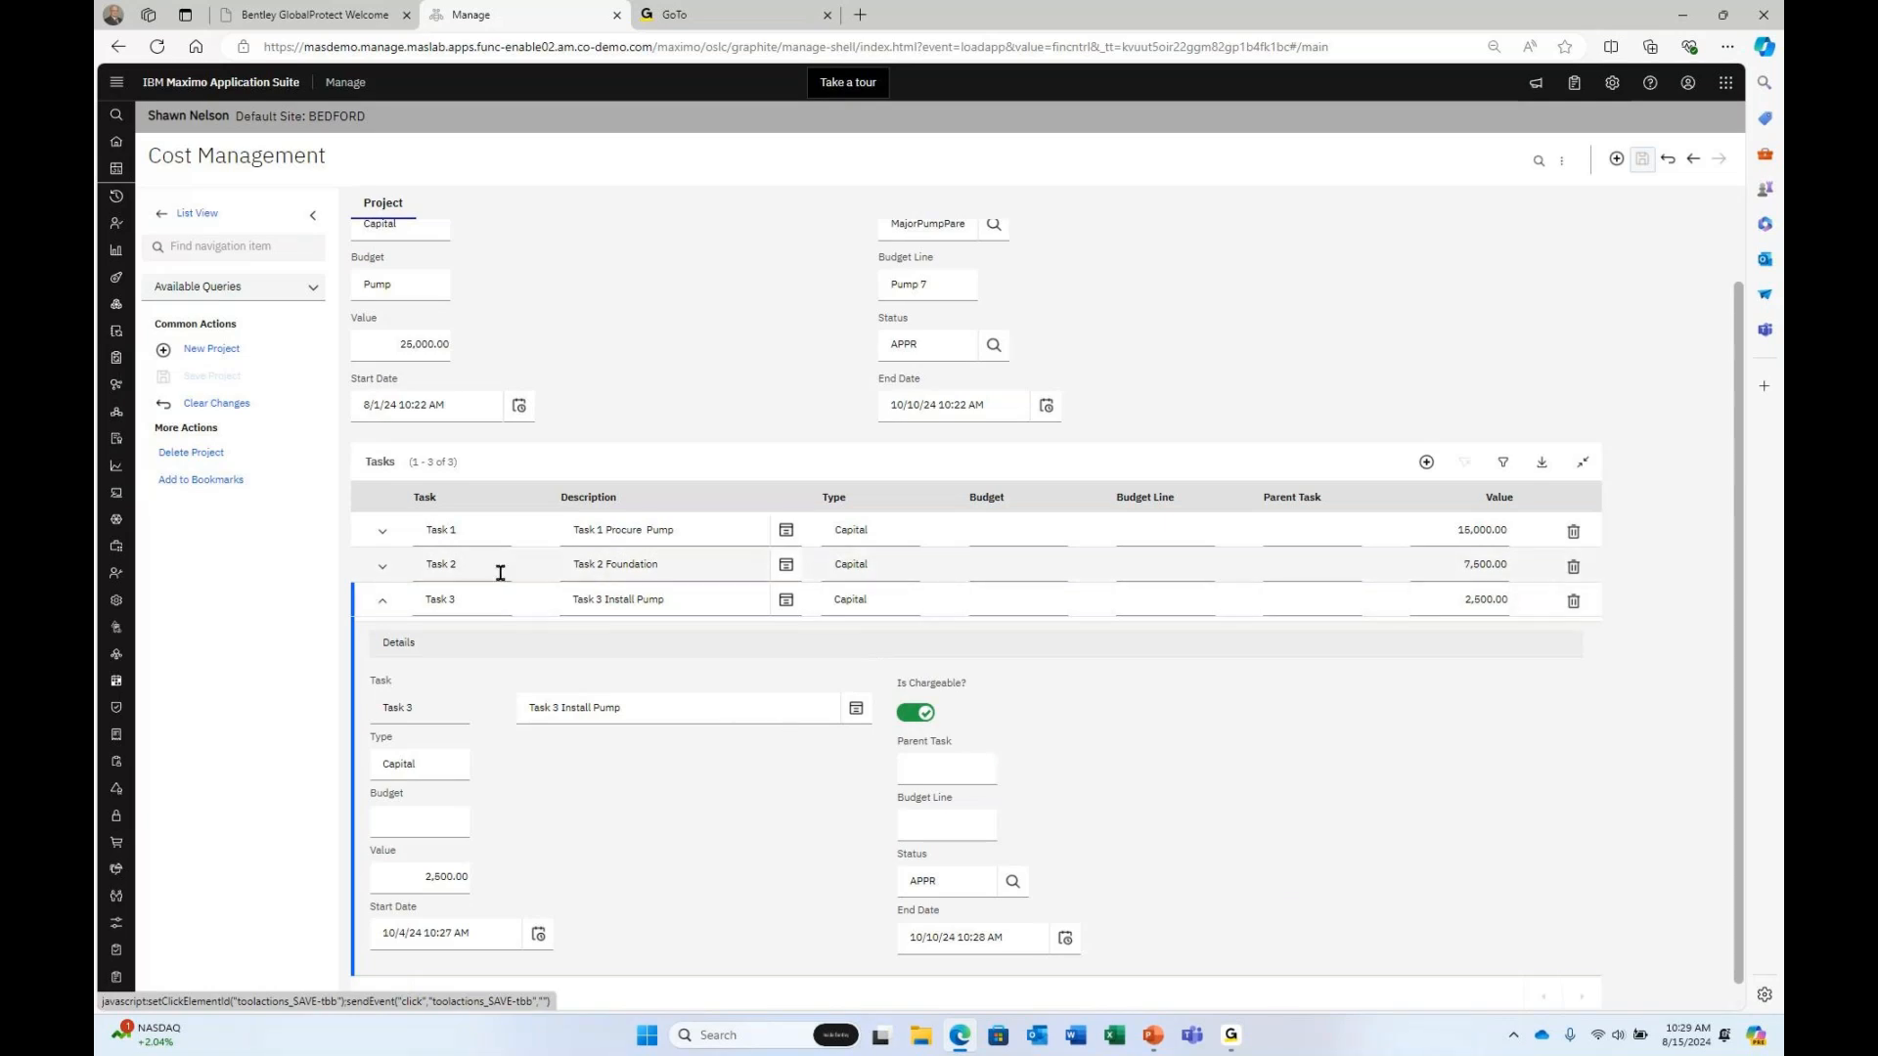
# Expand Task 2, then Task 1, whose details show 8/1/24 to 10/1/24.
pyautogui.click(383, 569)
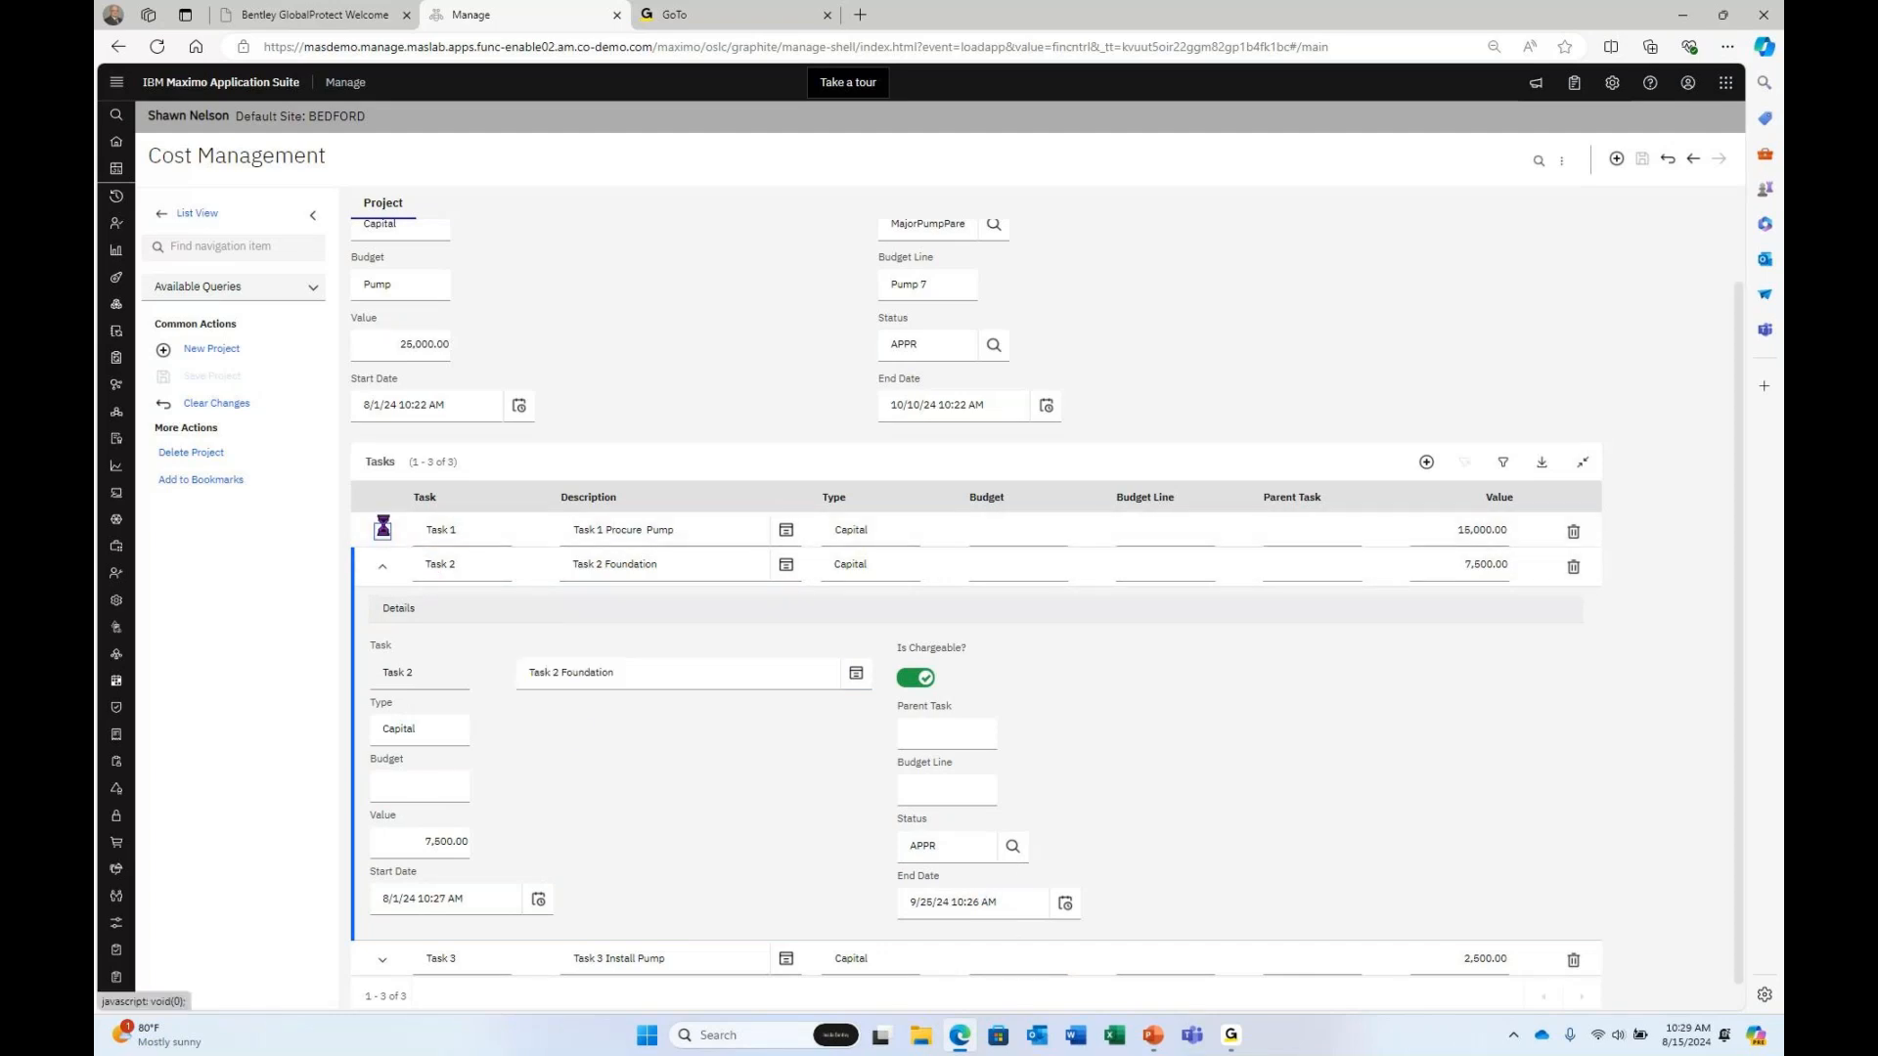
pyautogui.click(383, 533)
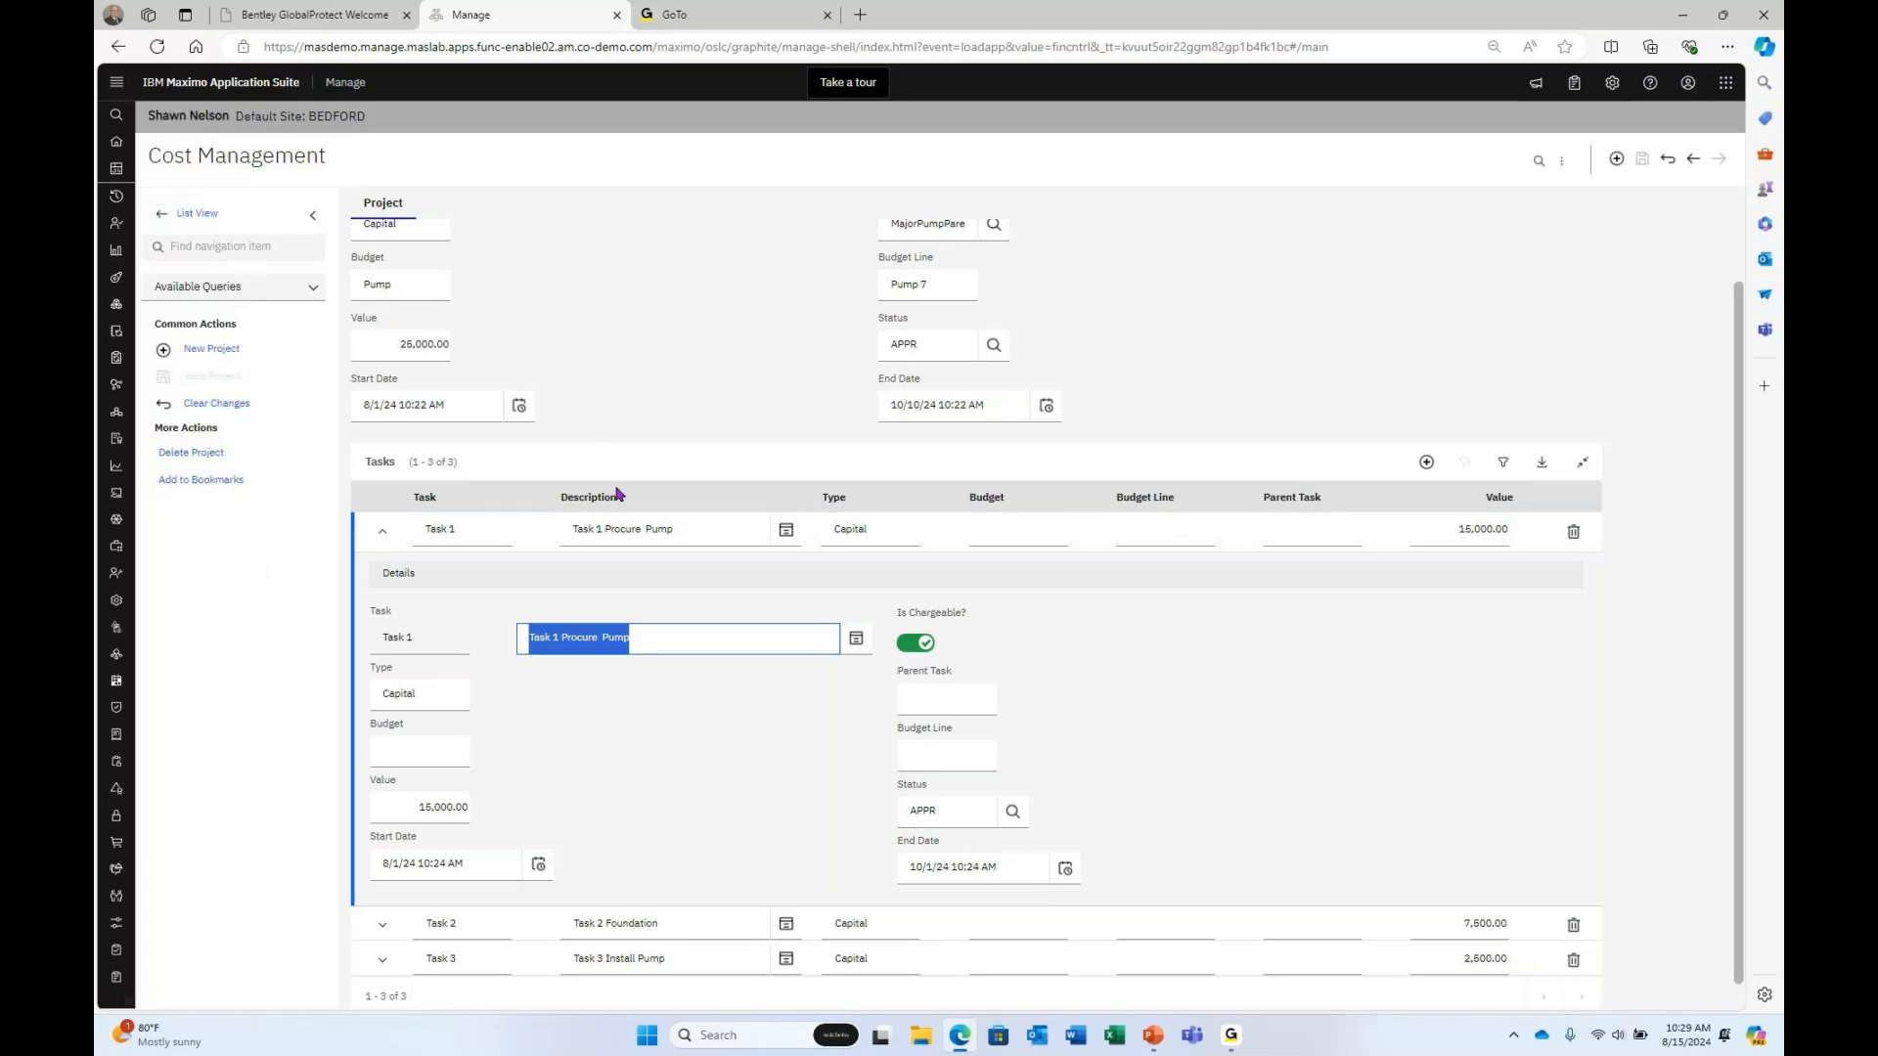
pyautogui.scroll(1, 616, 494)
# Find and open work order 1442, Major demo work order 86, then bring up its project lookup.
pyautogui.moveTo(133, 250)
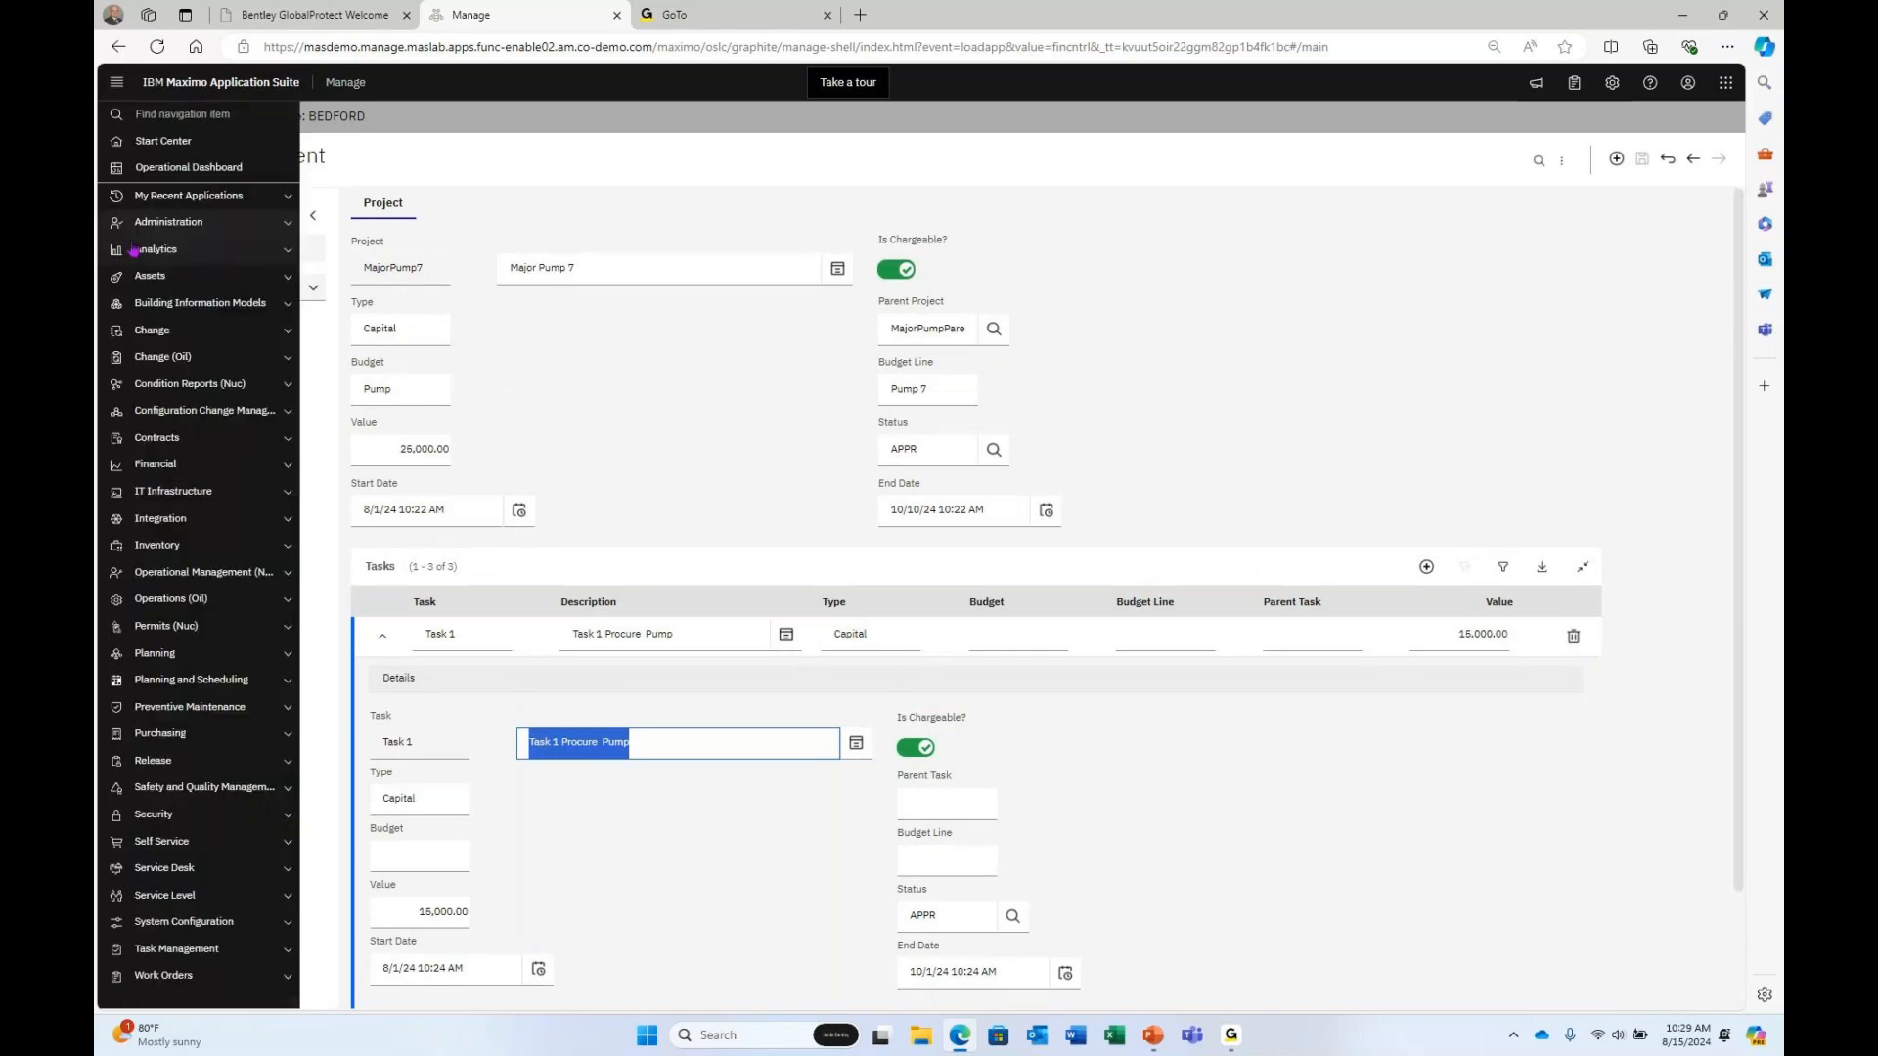
pyautogui.click(166, 198)
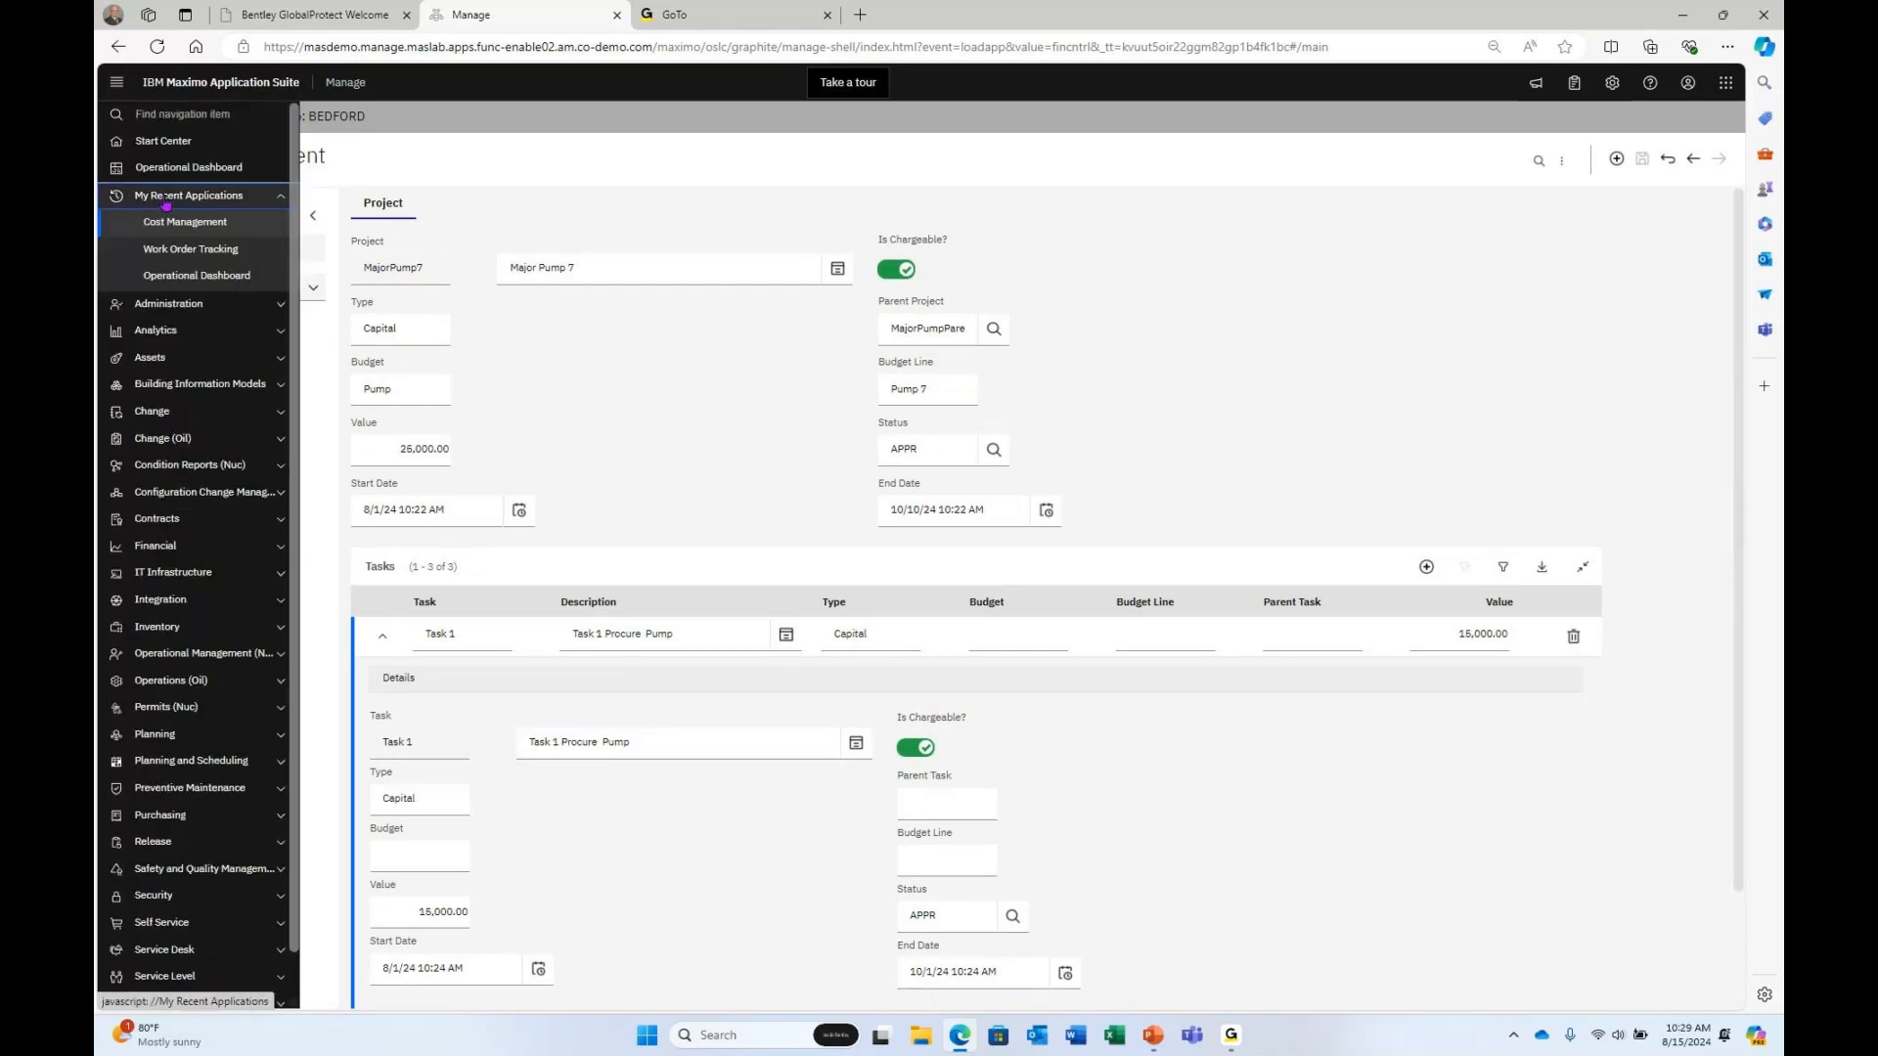
pyautogui.click(181, 250)
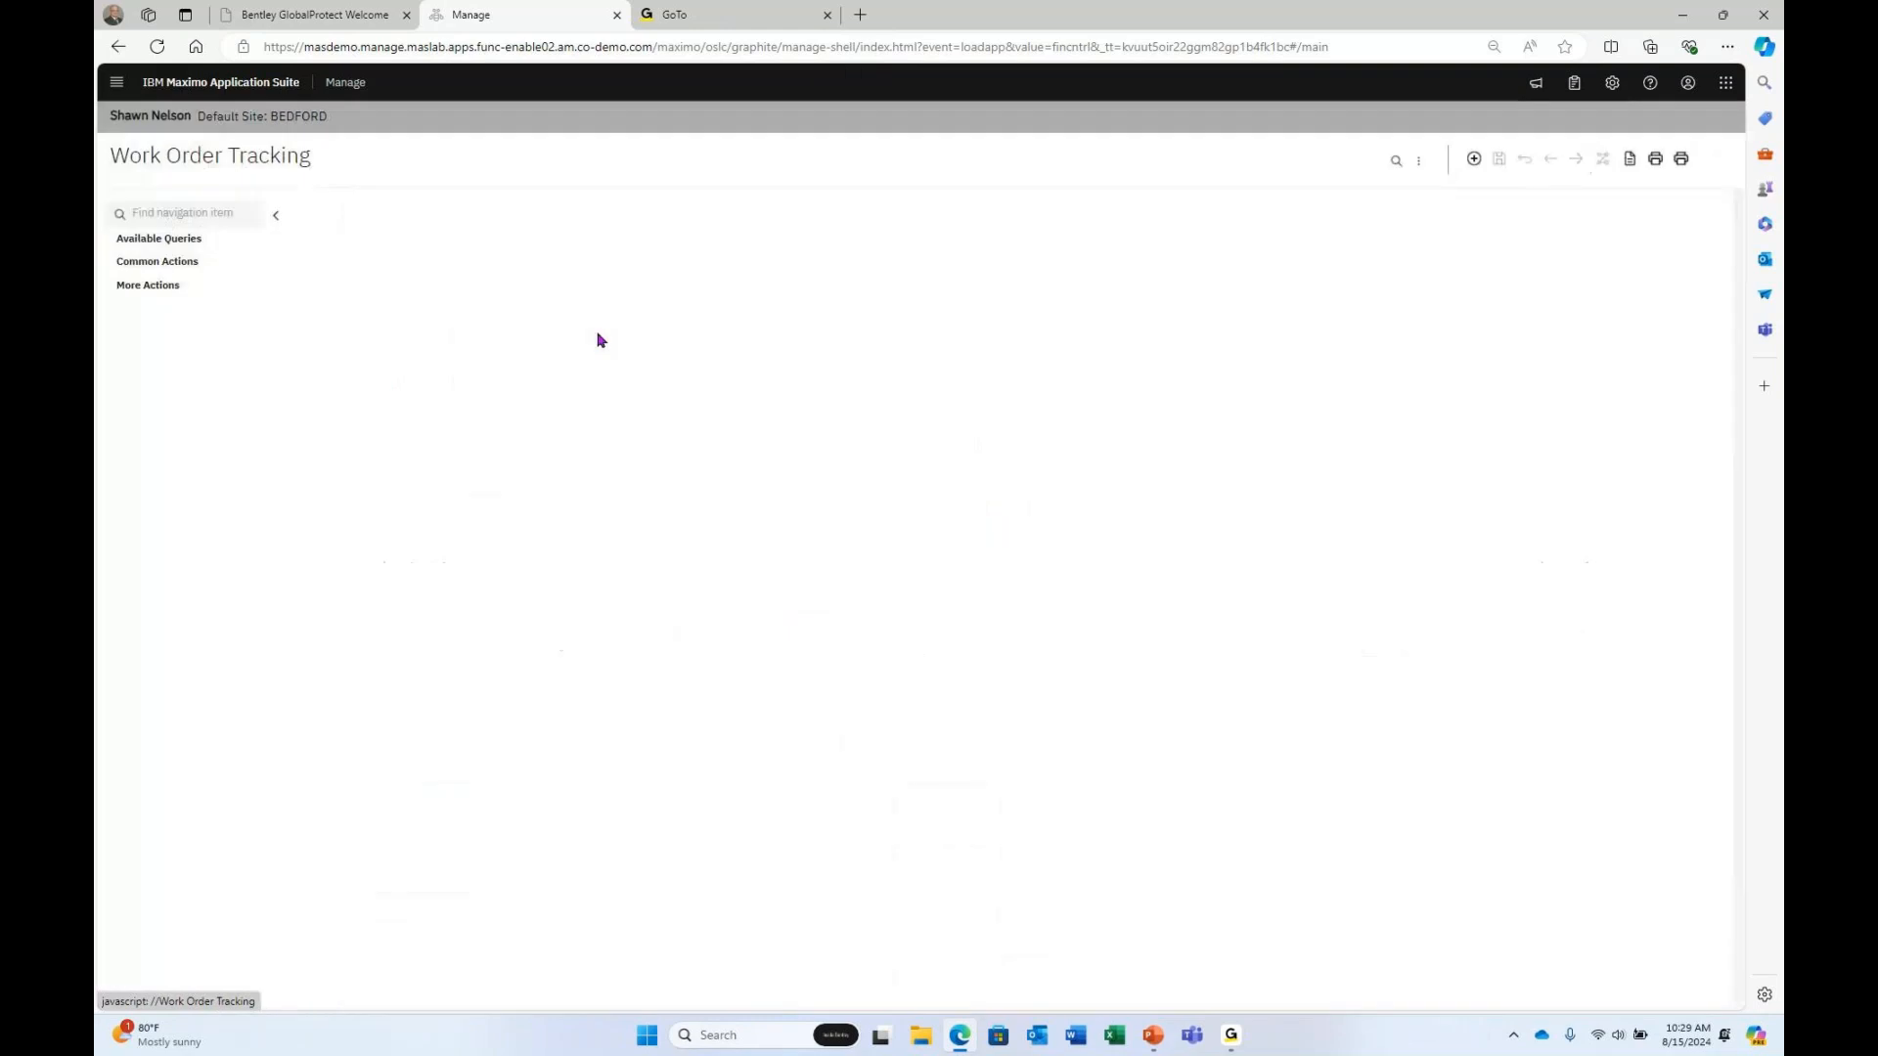
pyautogui.write('1442')
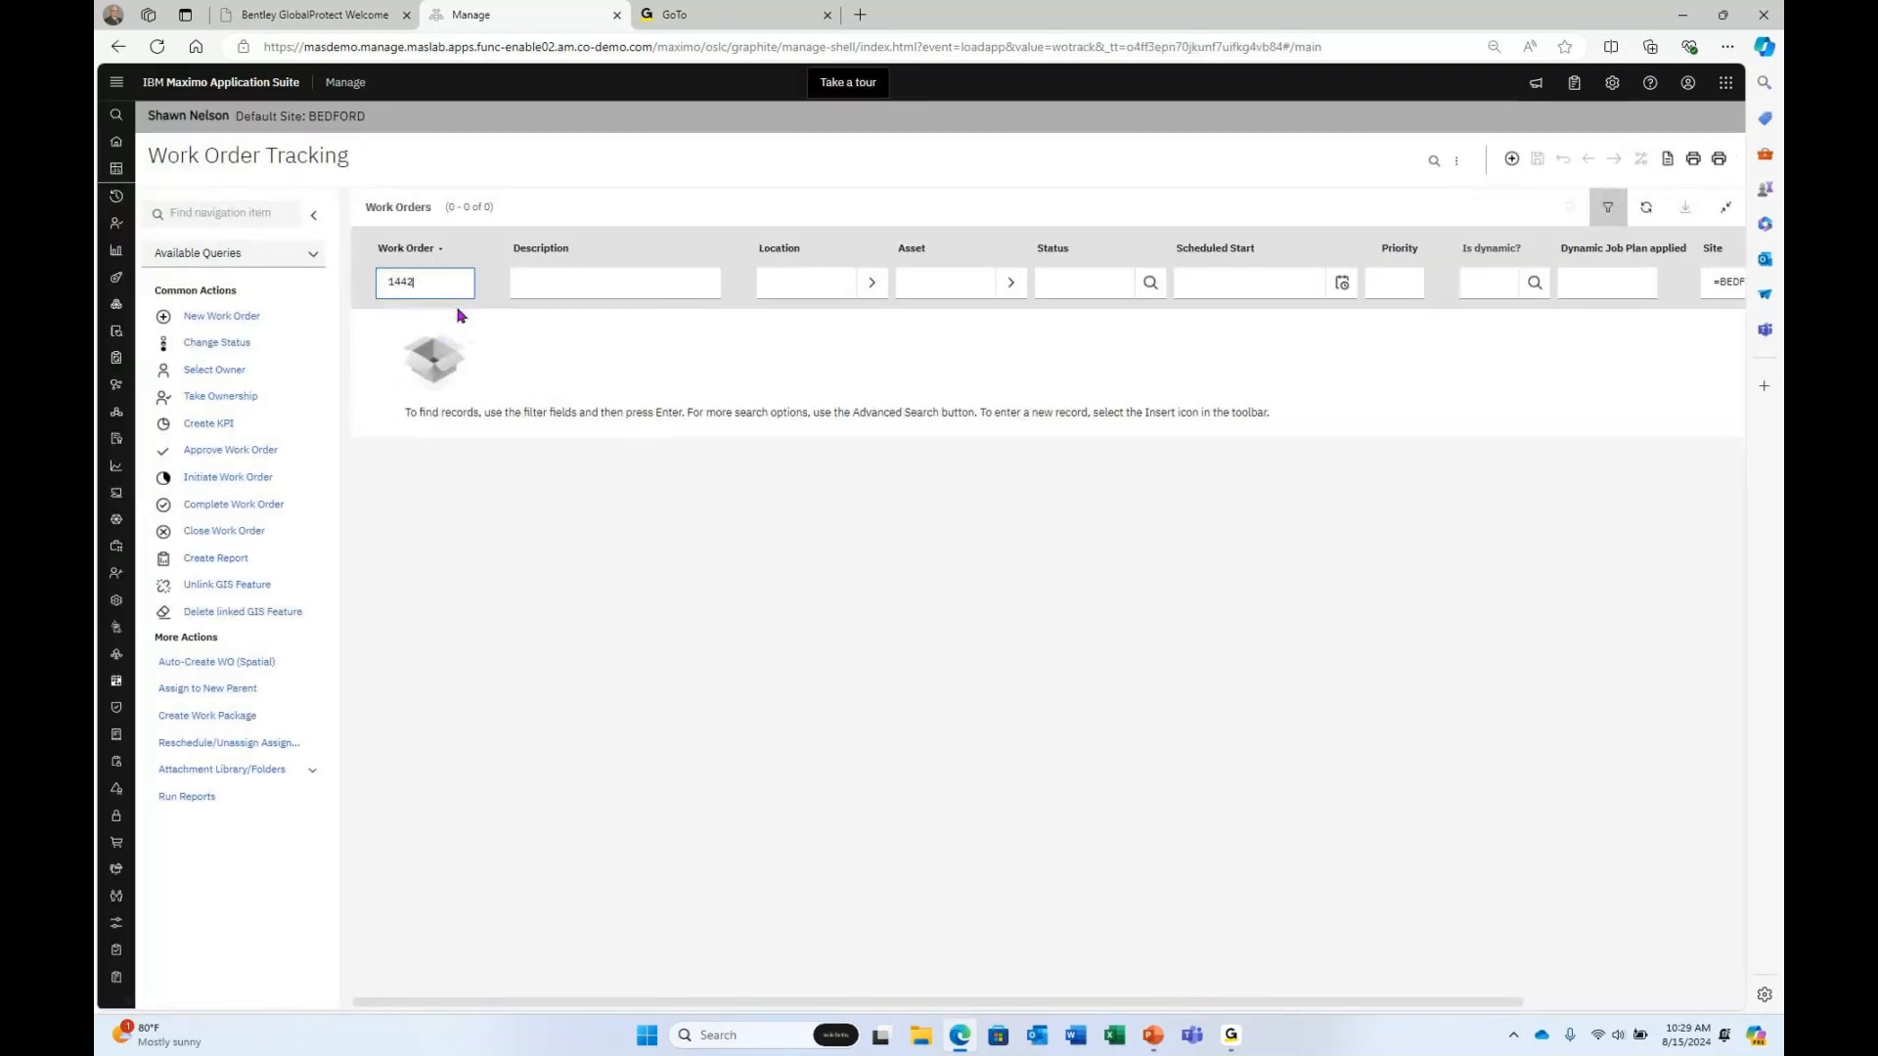
pyautogui.press('Return')
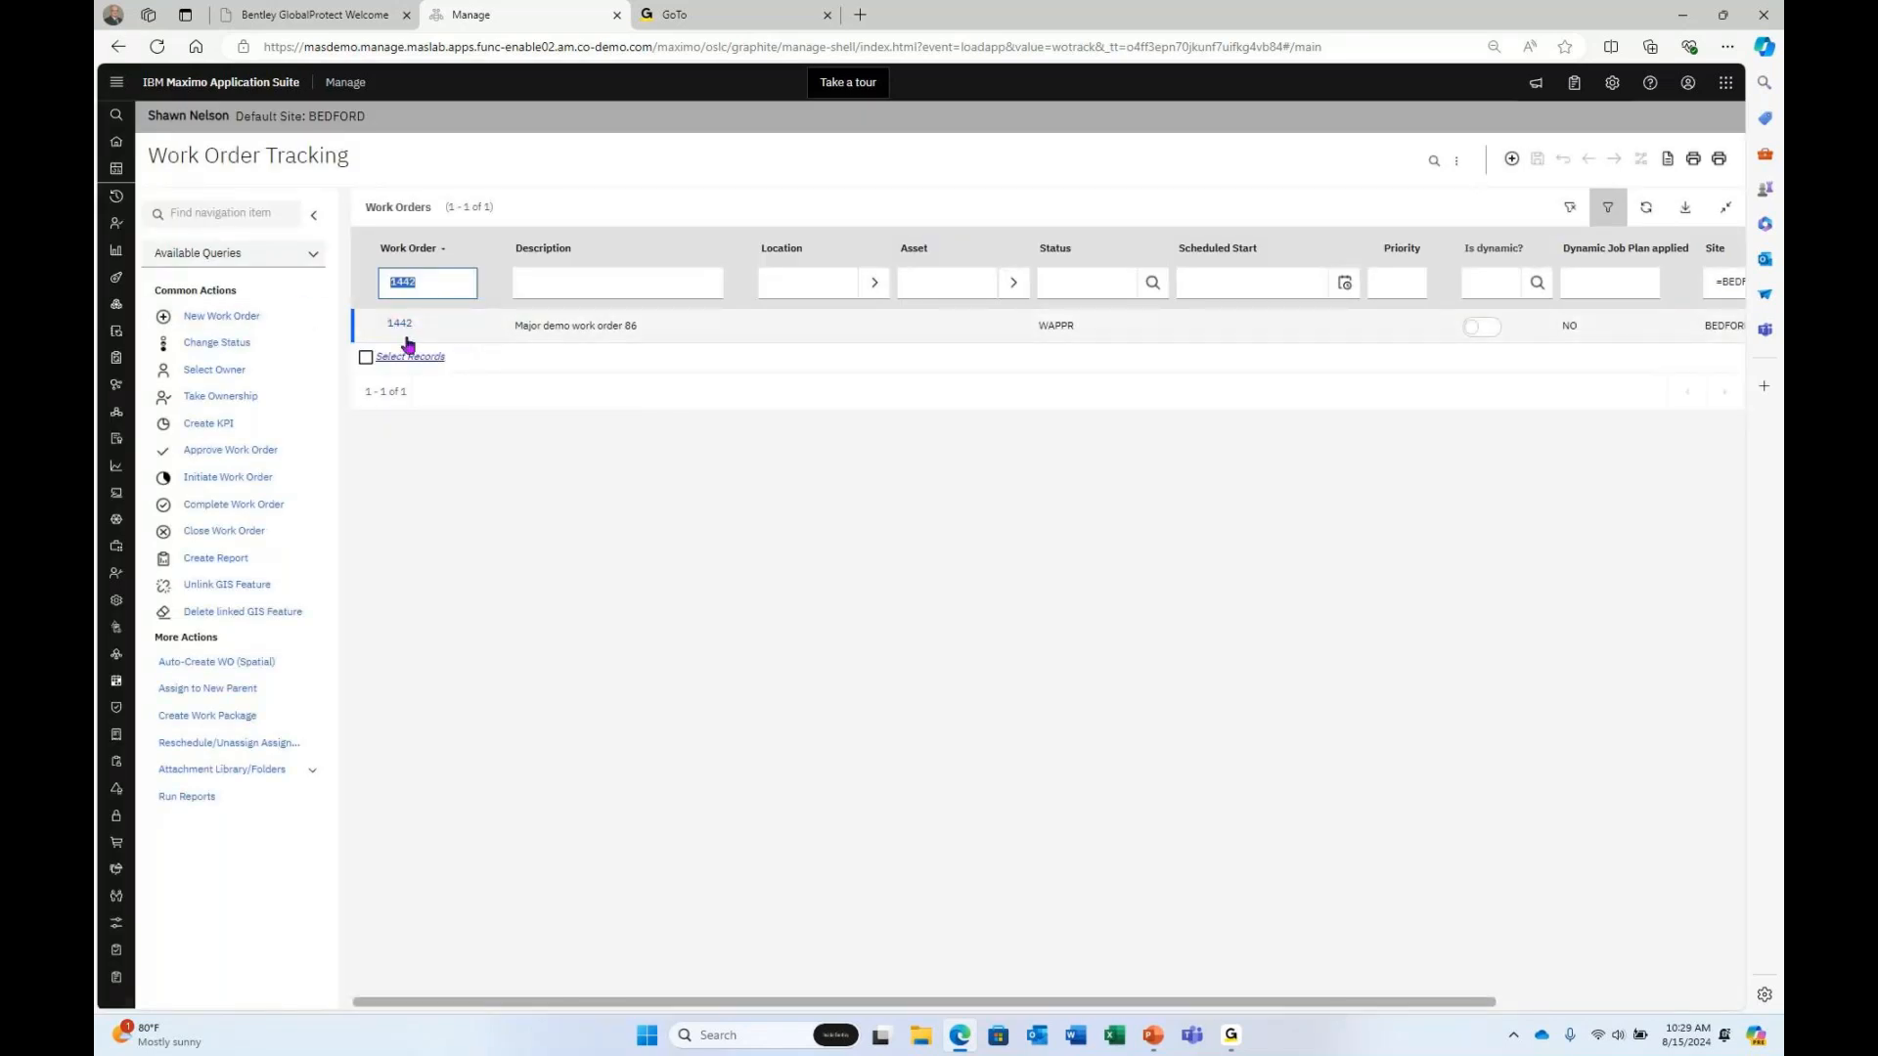
pyautogui.click(391, 324)
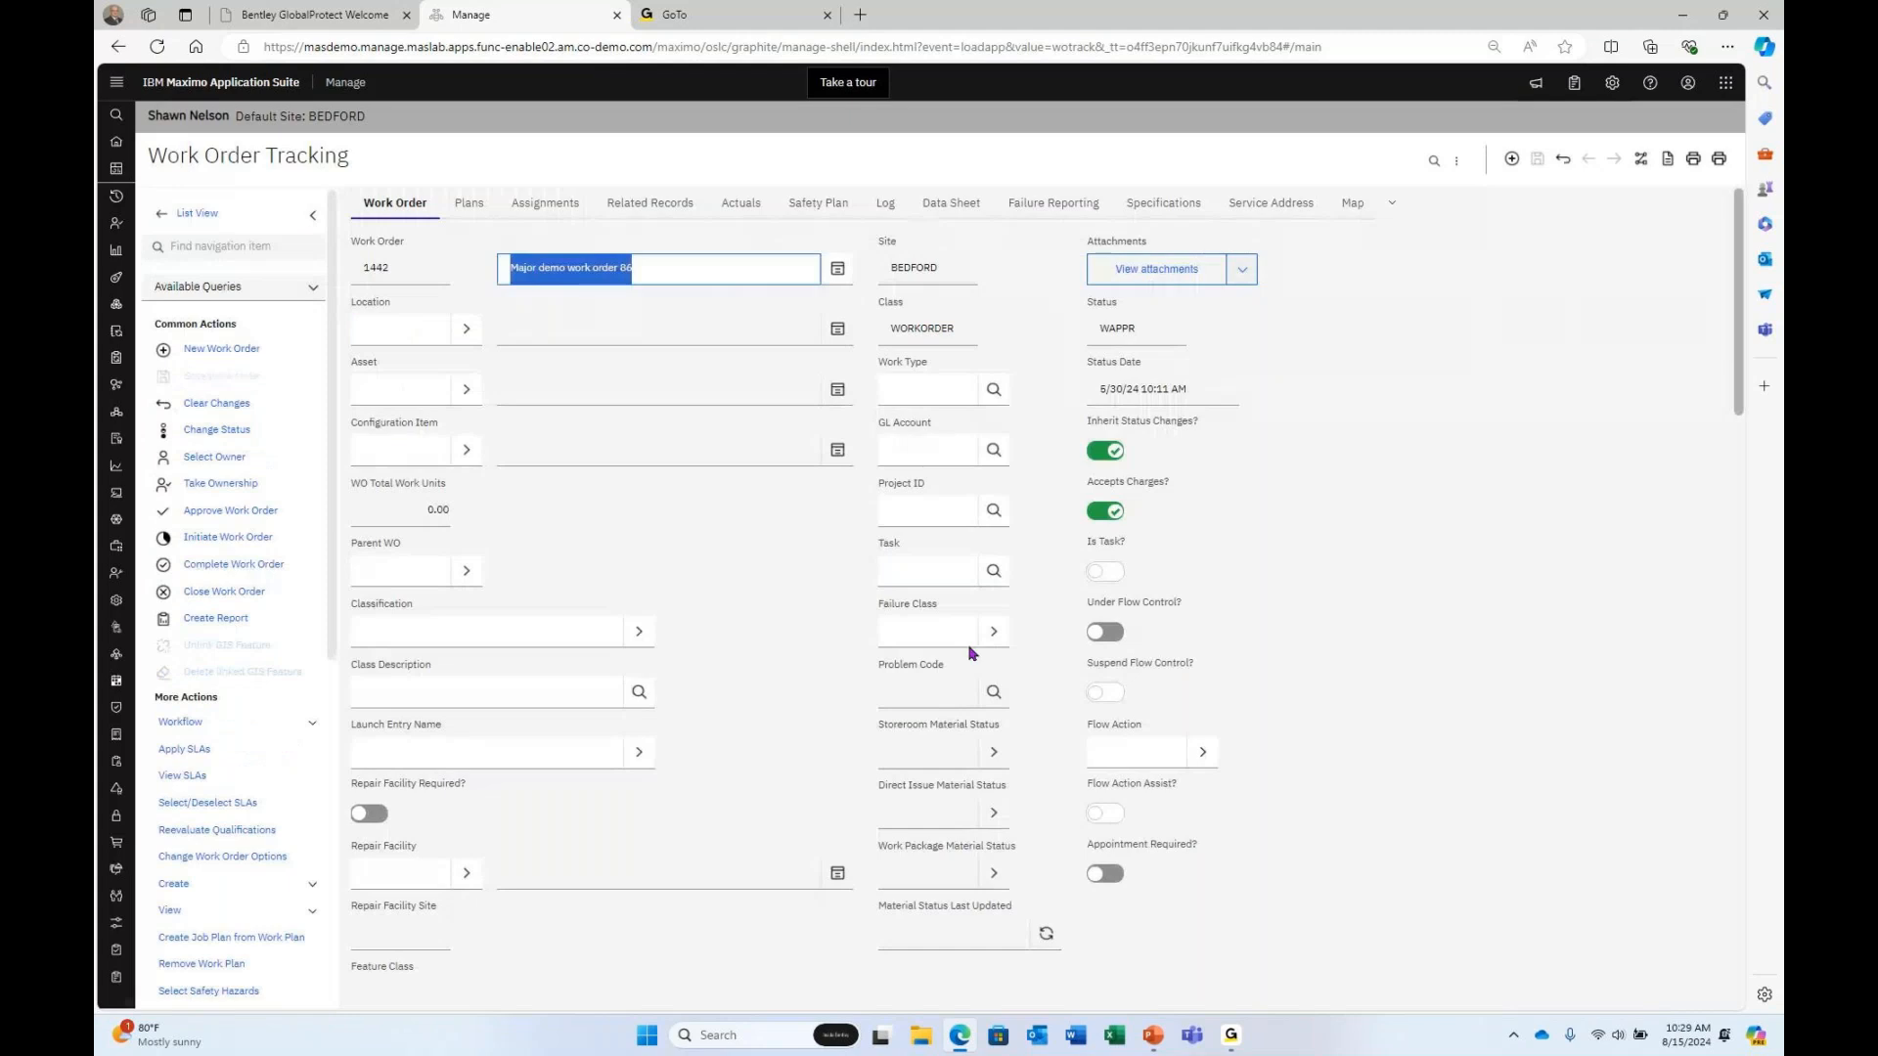
pyautogui.click(990, 526)
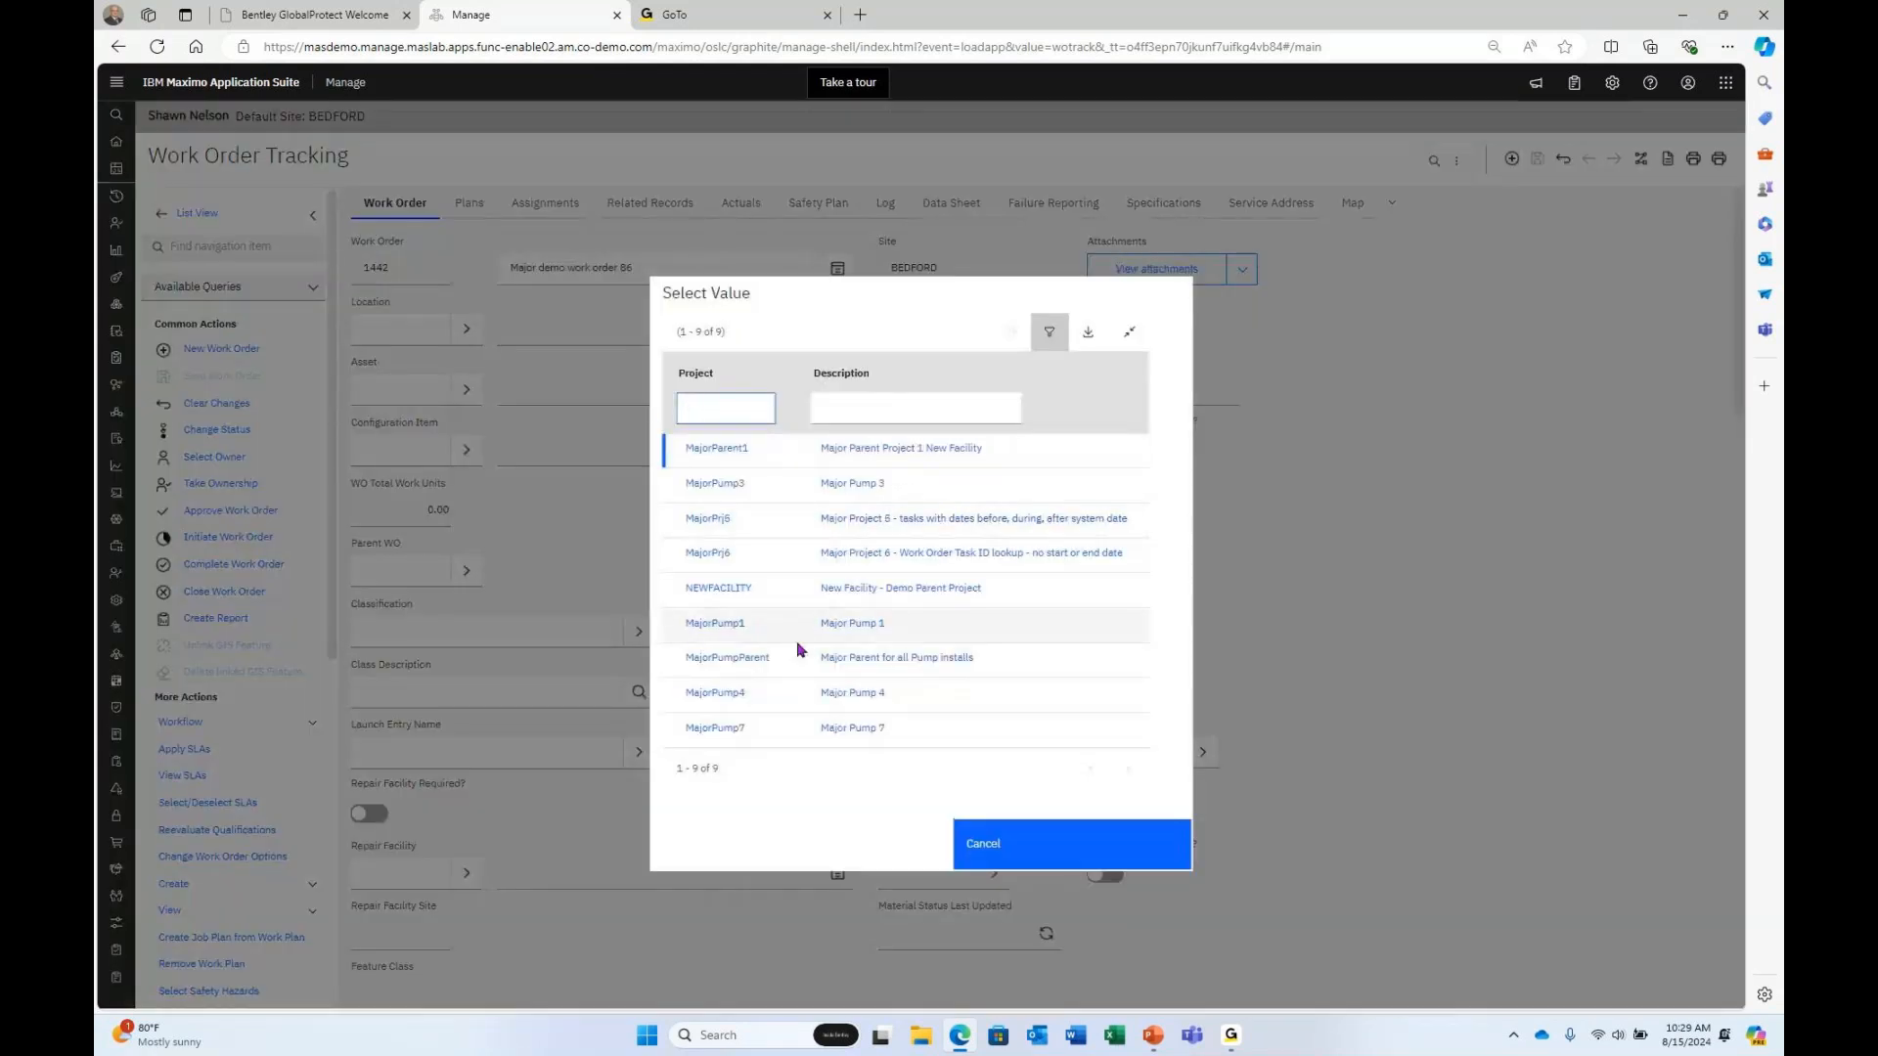
# Assign MajorPump7 to work order 1442, confirm its task lookup lists only Task 1 and Task 2, then leave.
pyautogui.click(735, 729)
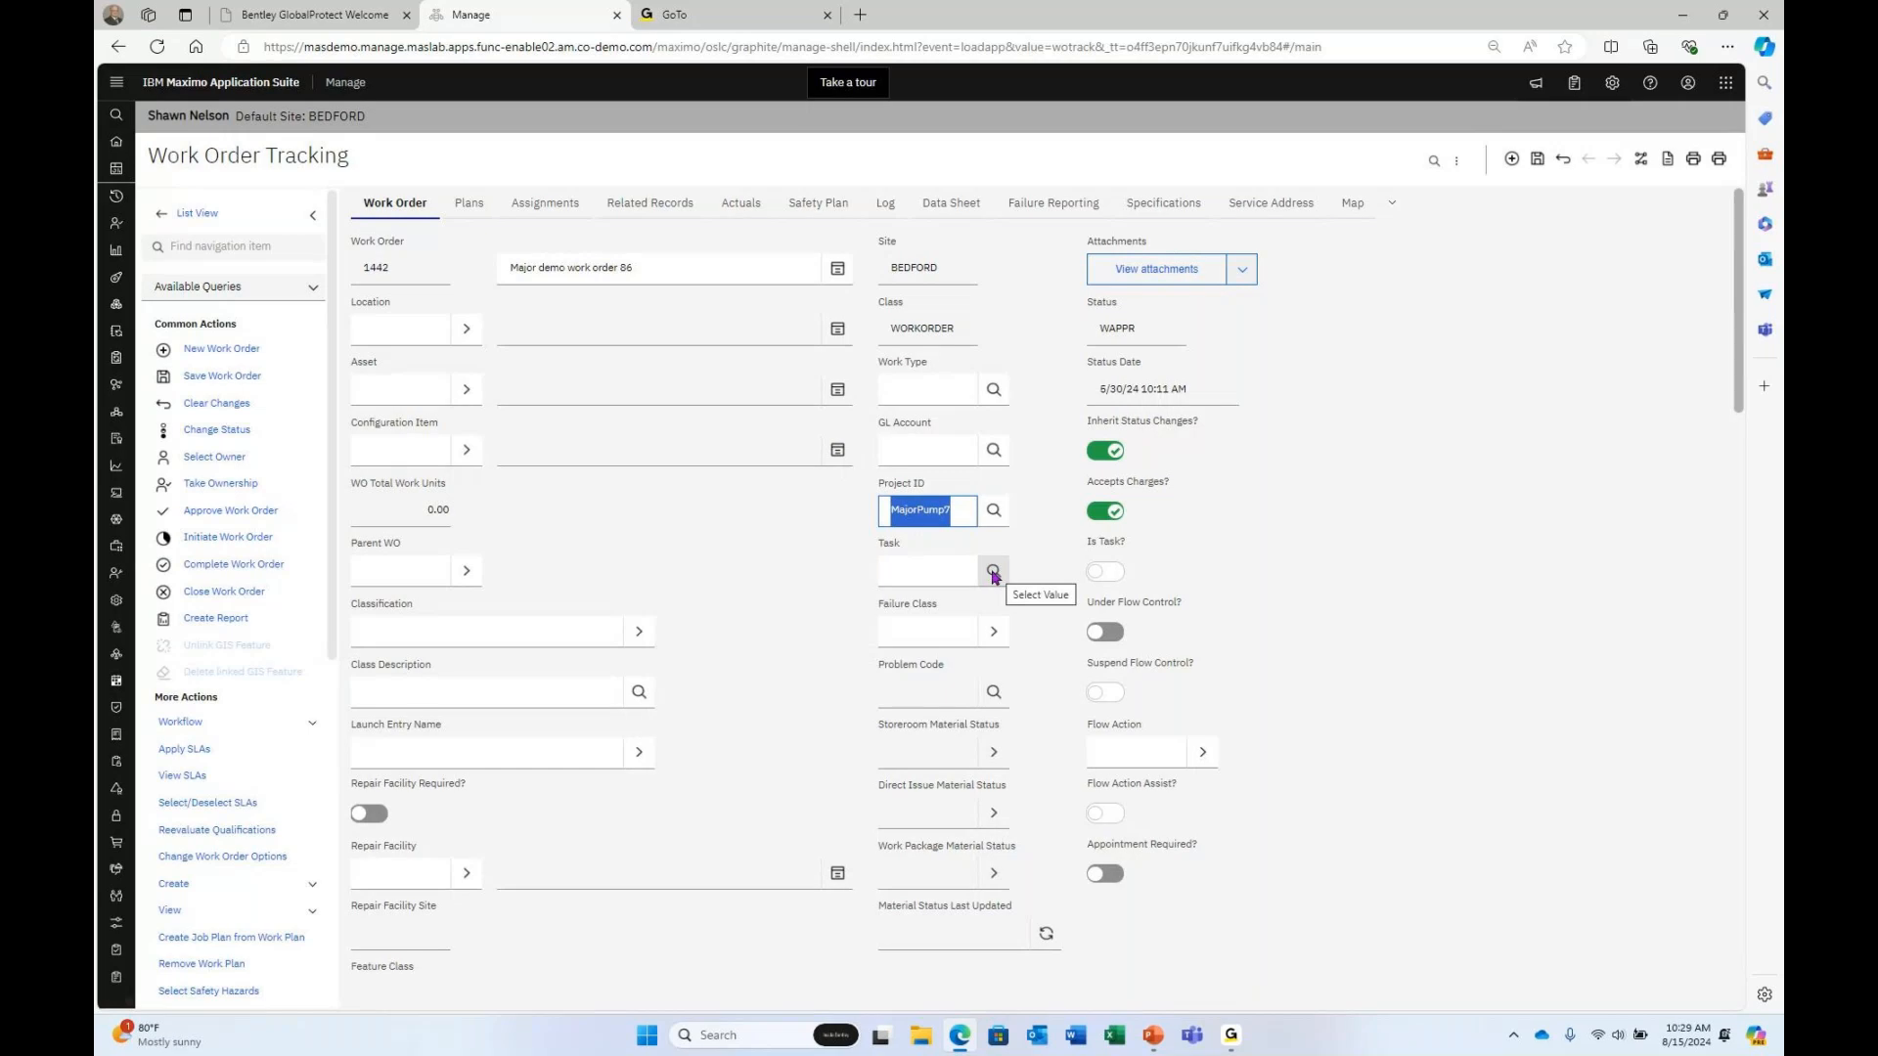
pyautogui.click(993, 573)
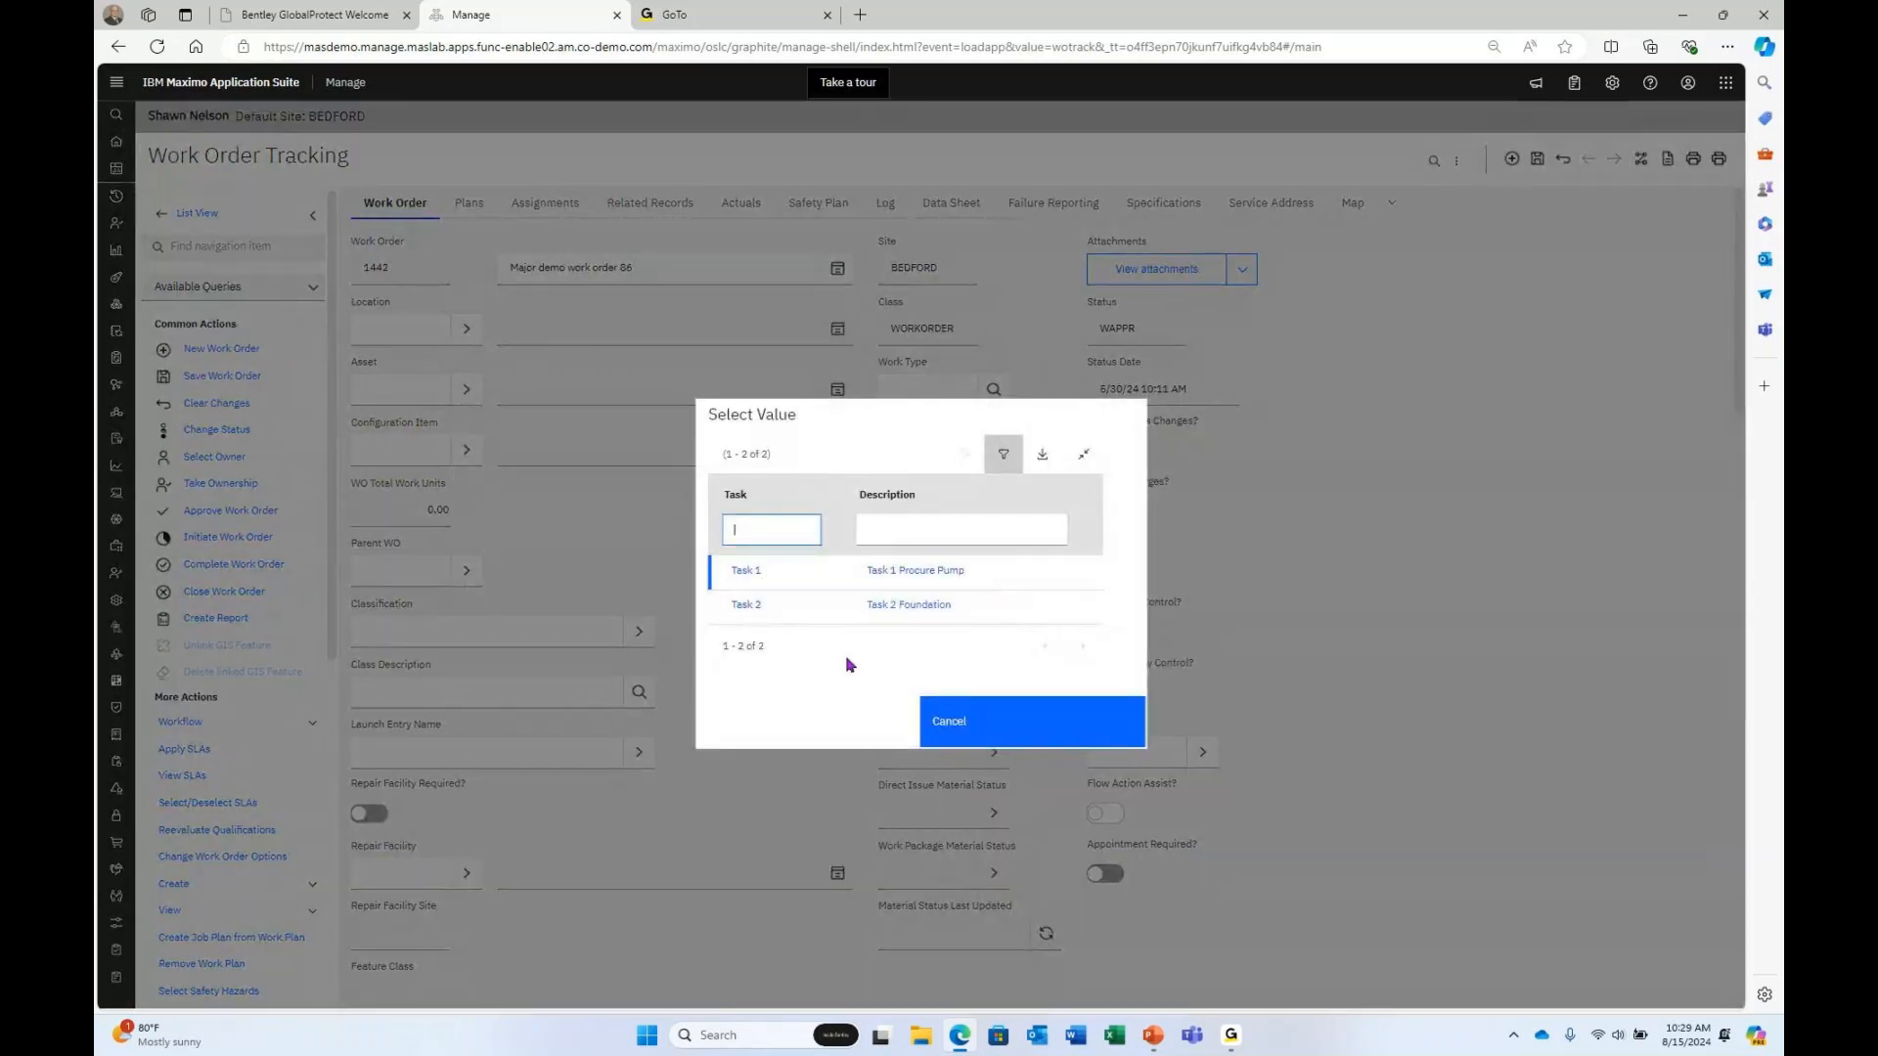
pyautogui.click(931, 719)
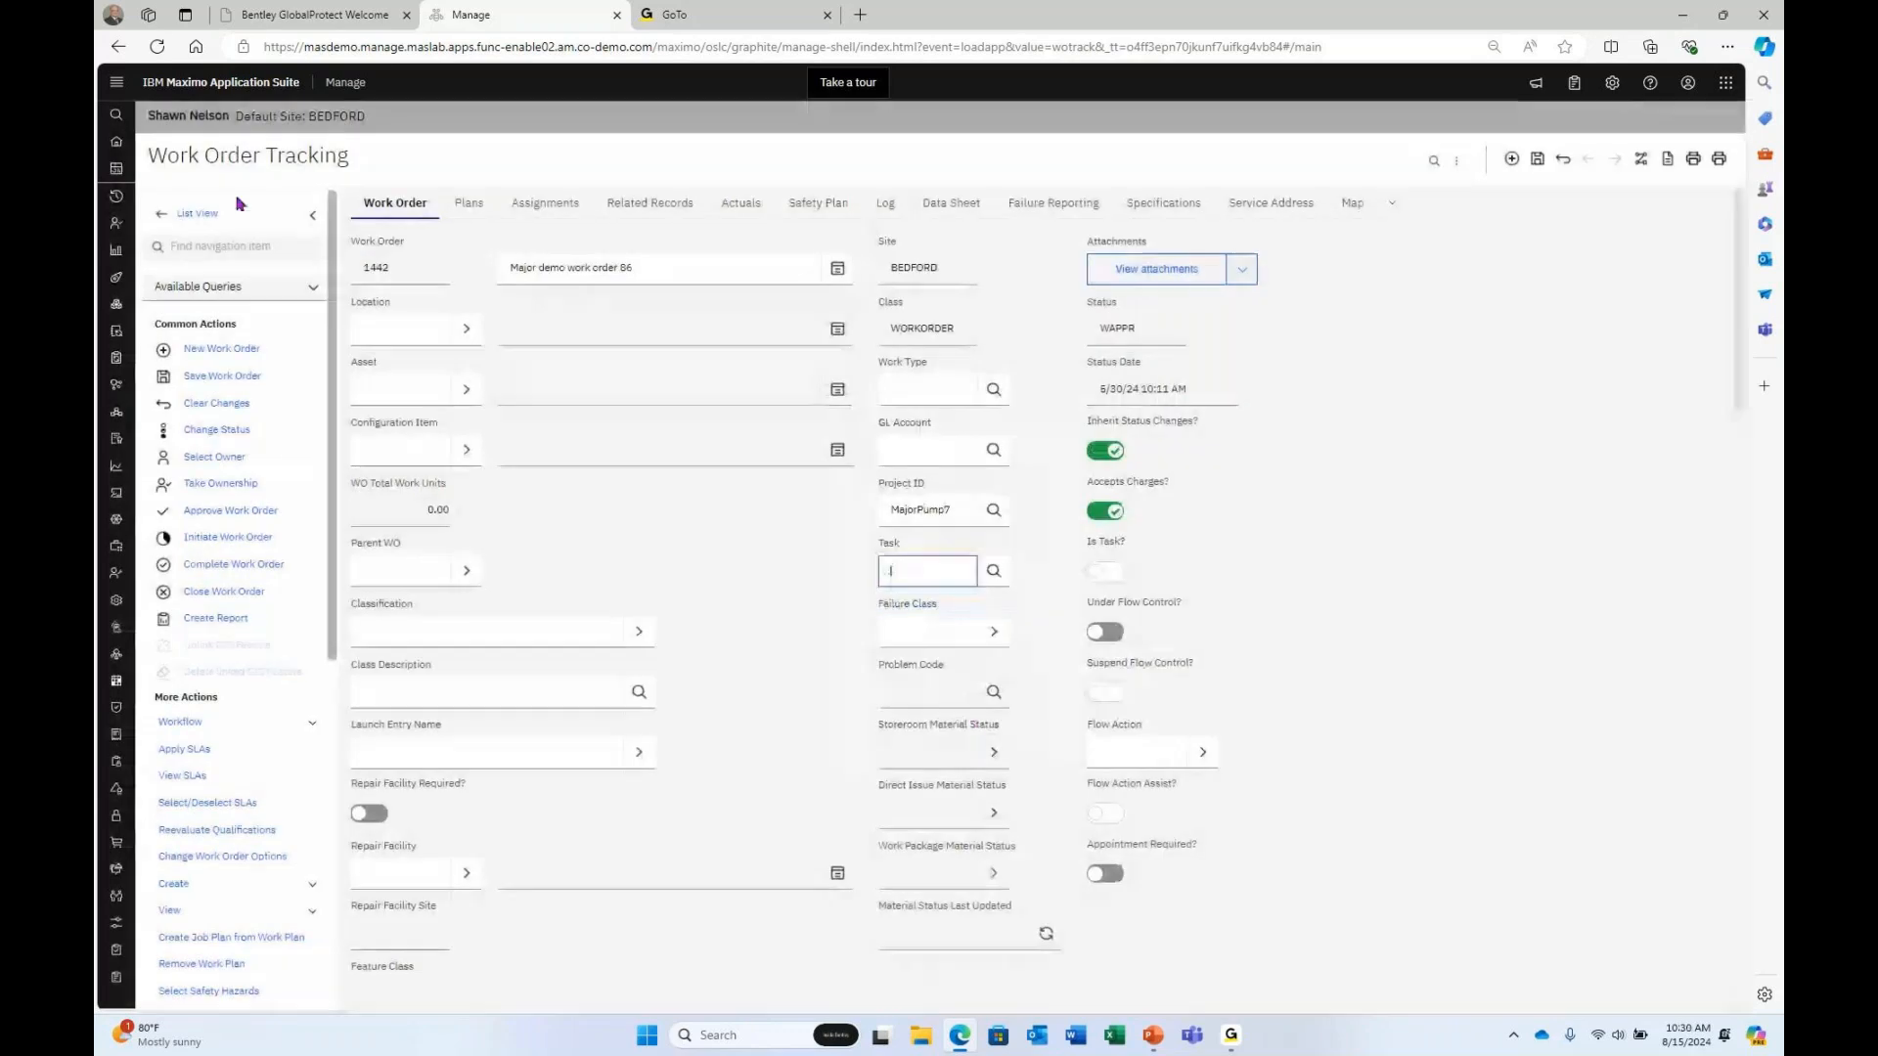
pyautogui.click(201, 212)
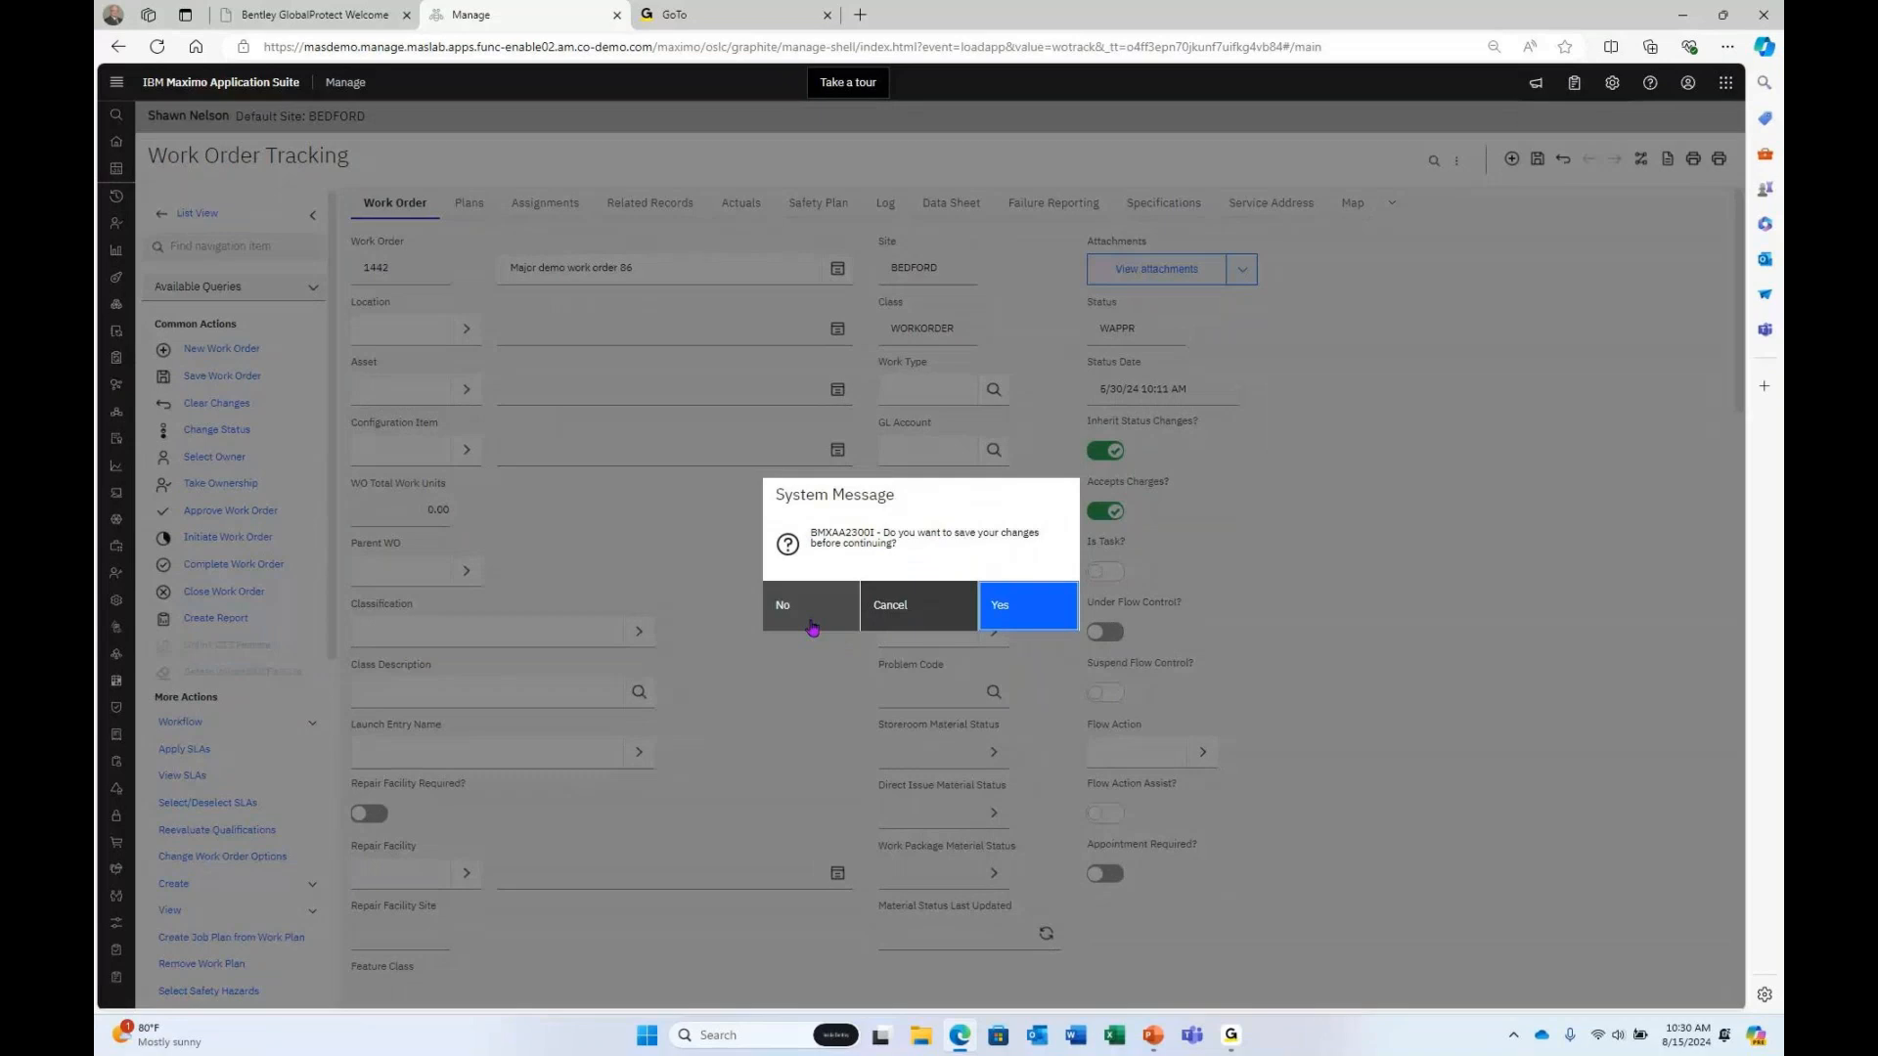
# Discard the work order changes and open project MajorPump7 in Cost Management via a 'major' search.
pyautogui.click(811, 606)
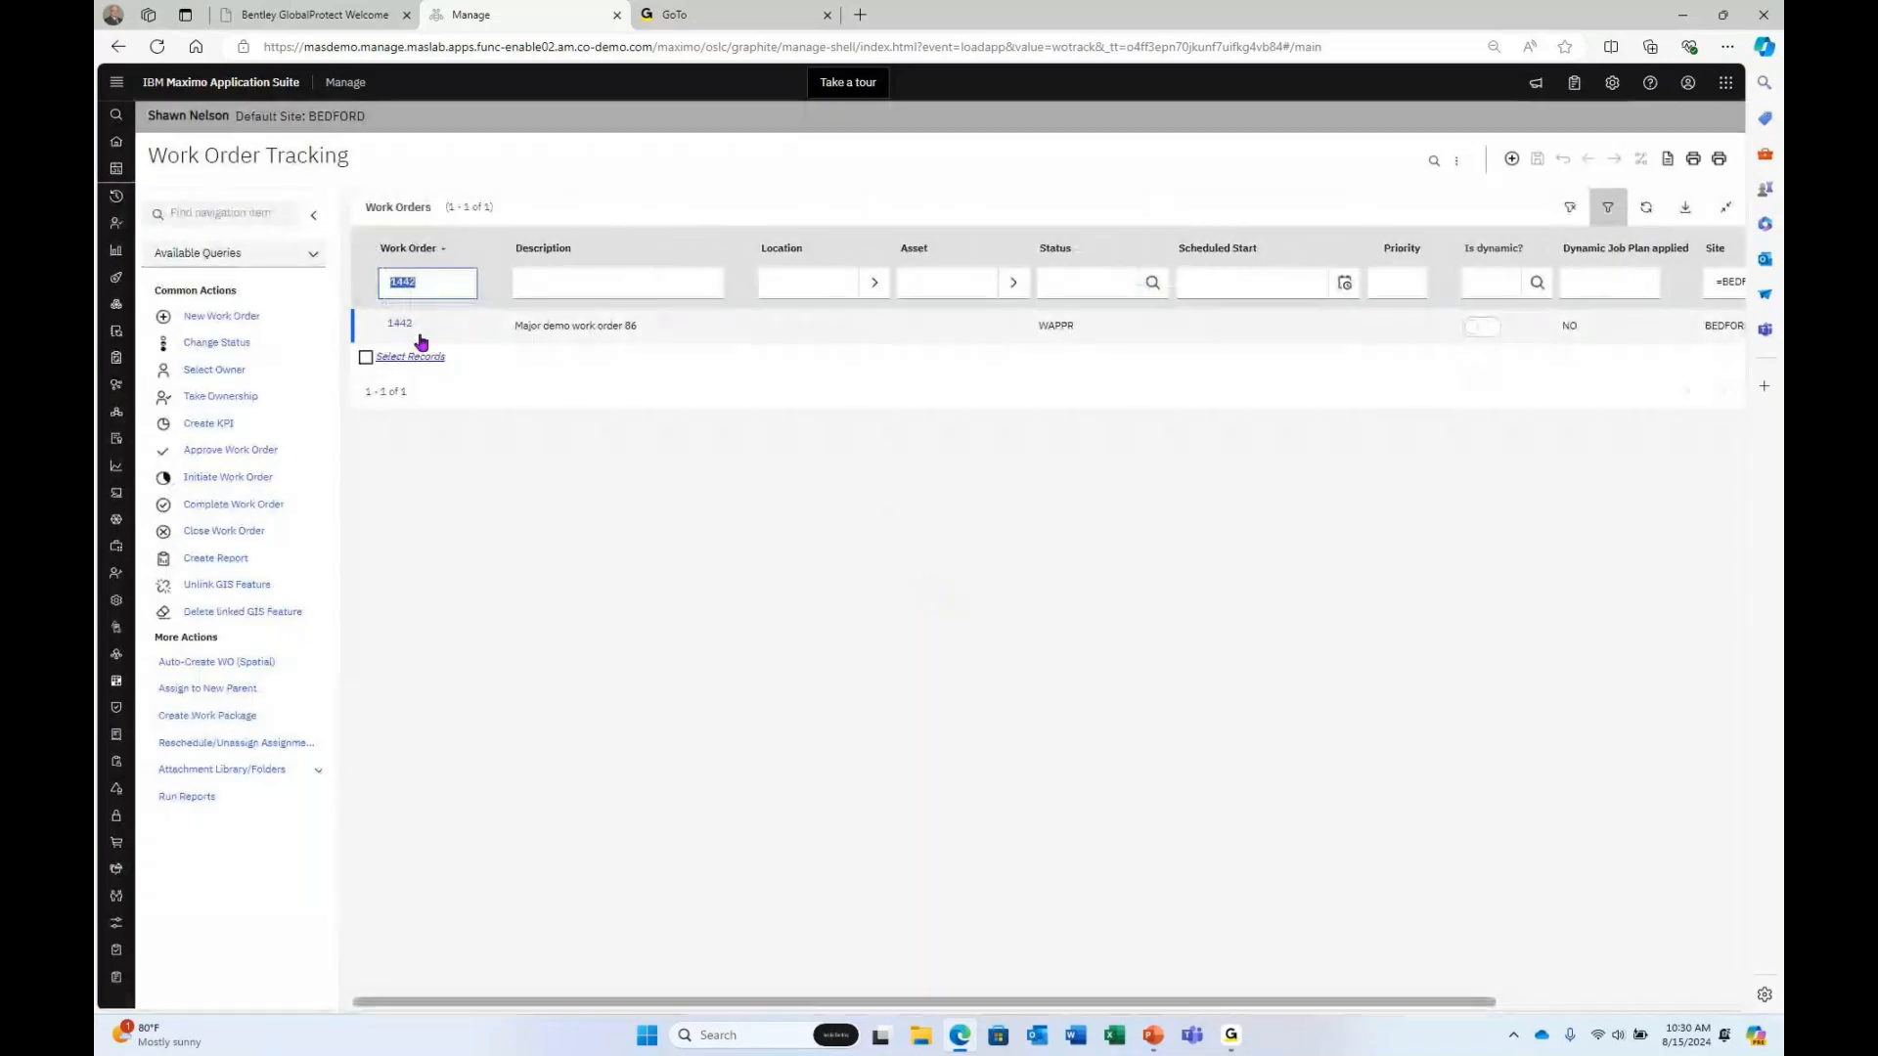
pyautogui.click(198, 230)
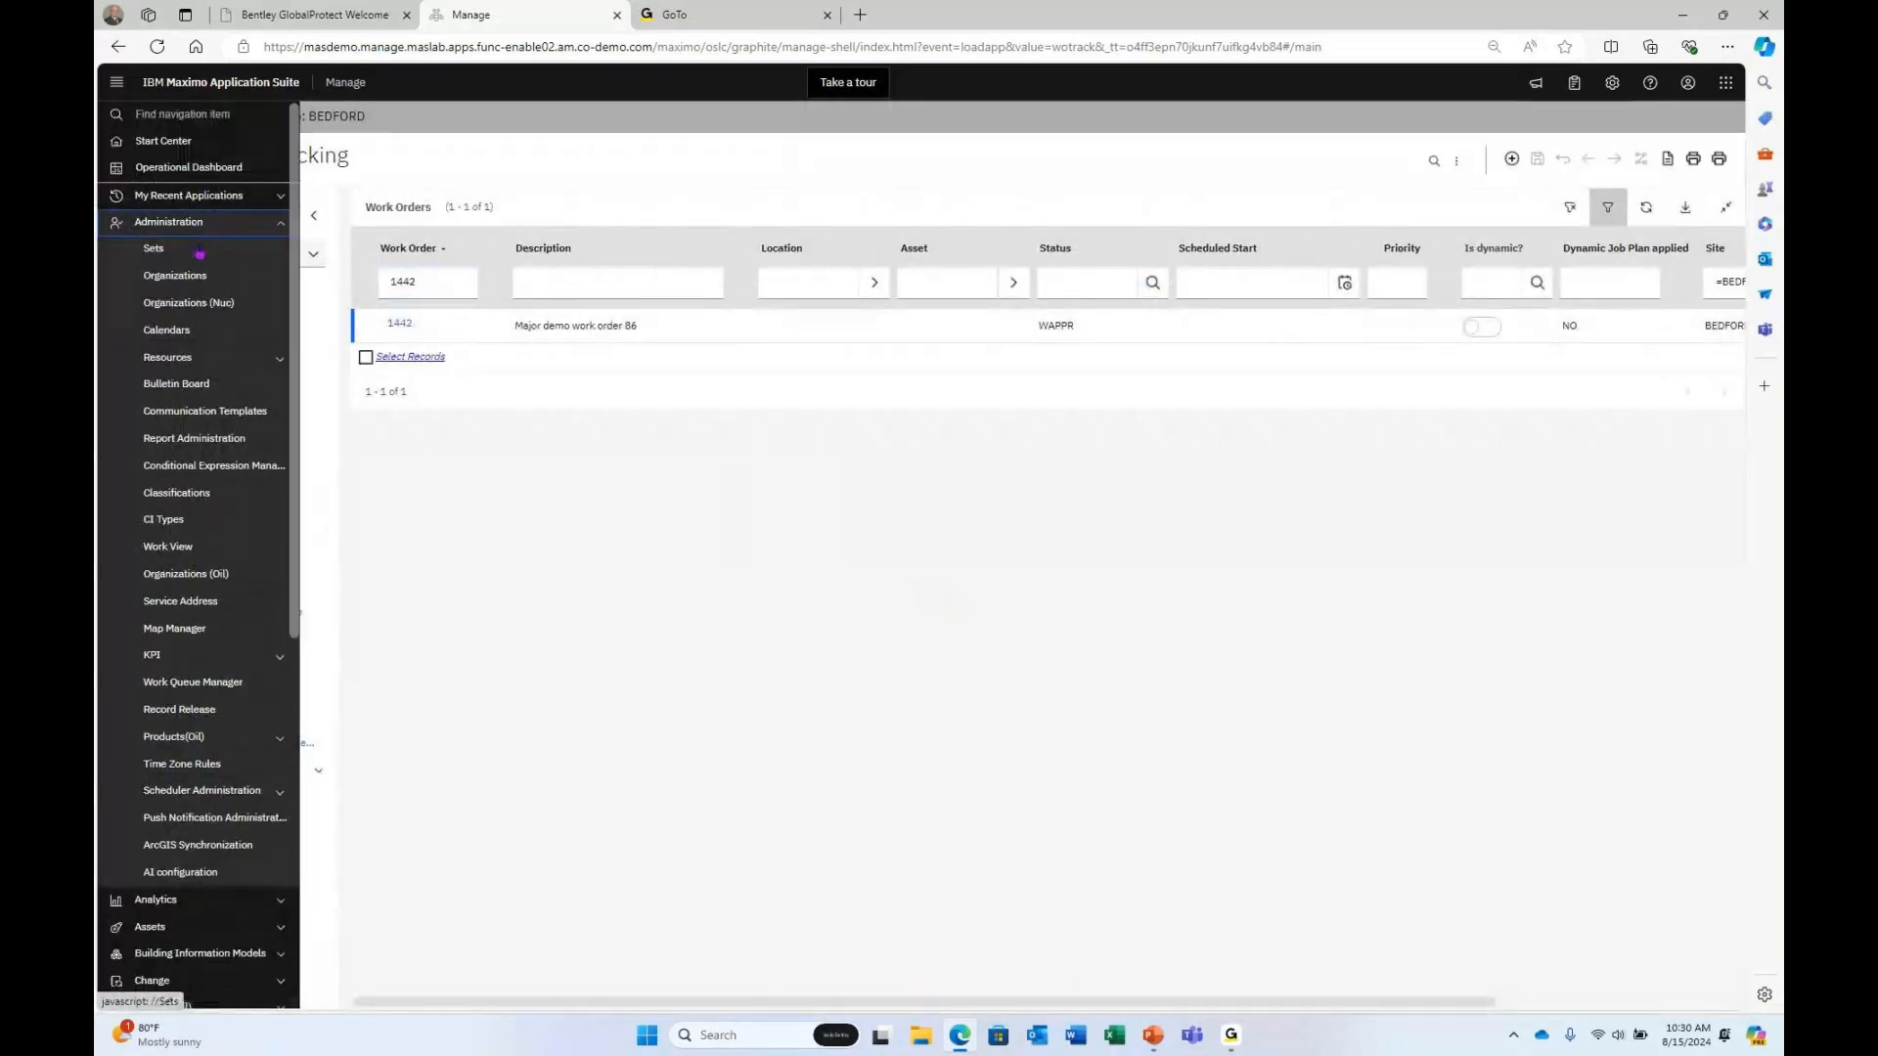
pyautogui.click(194, 195)
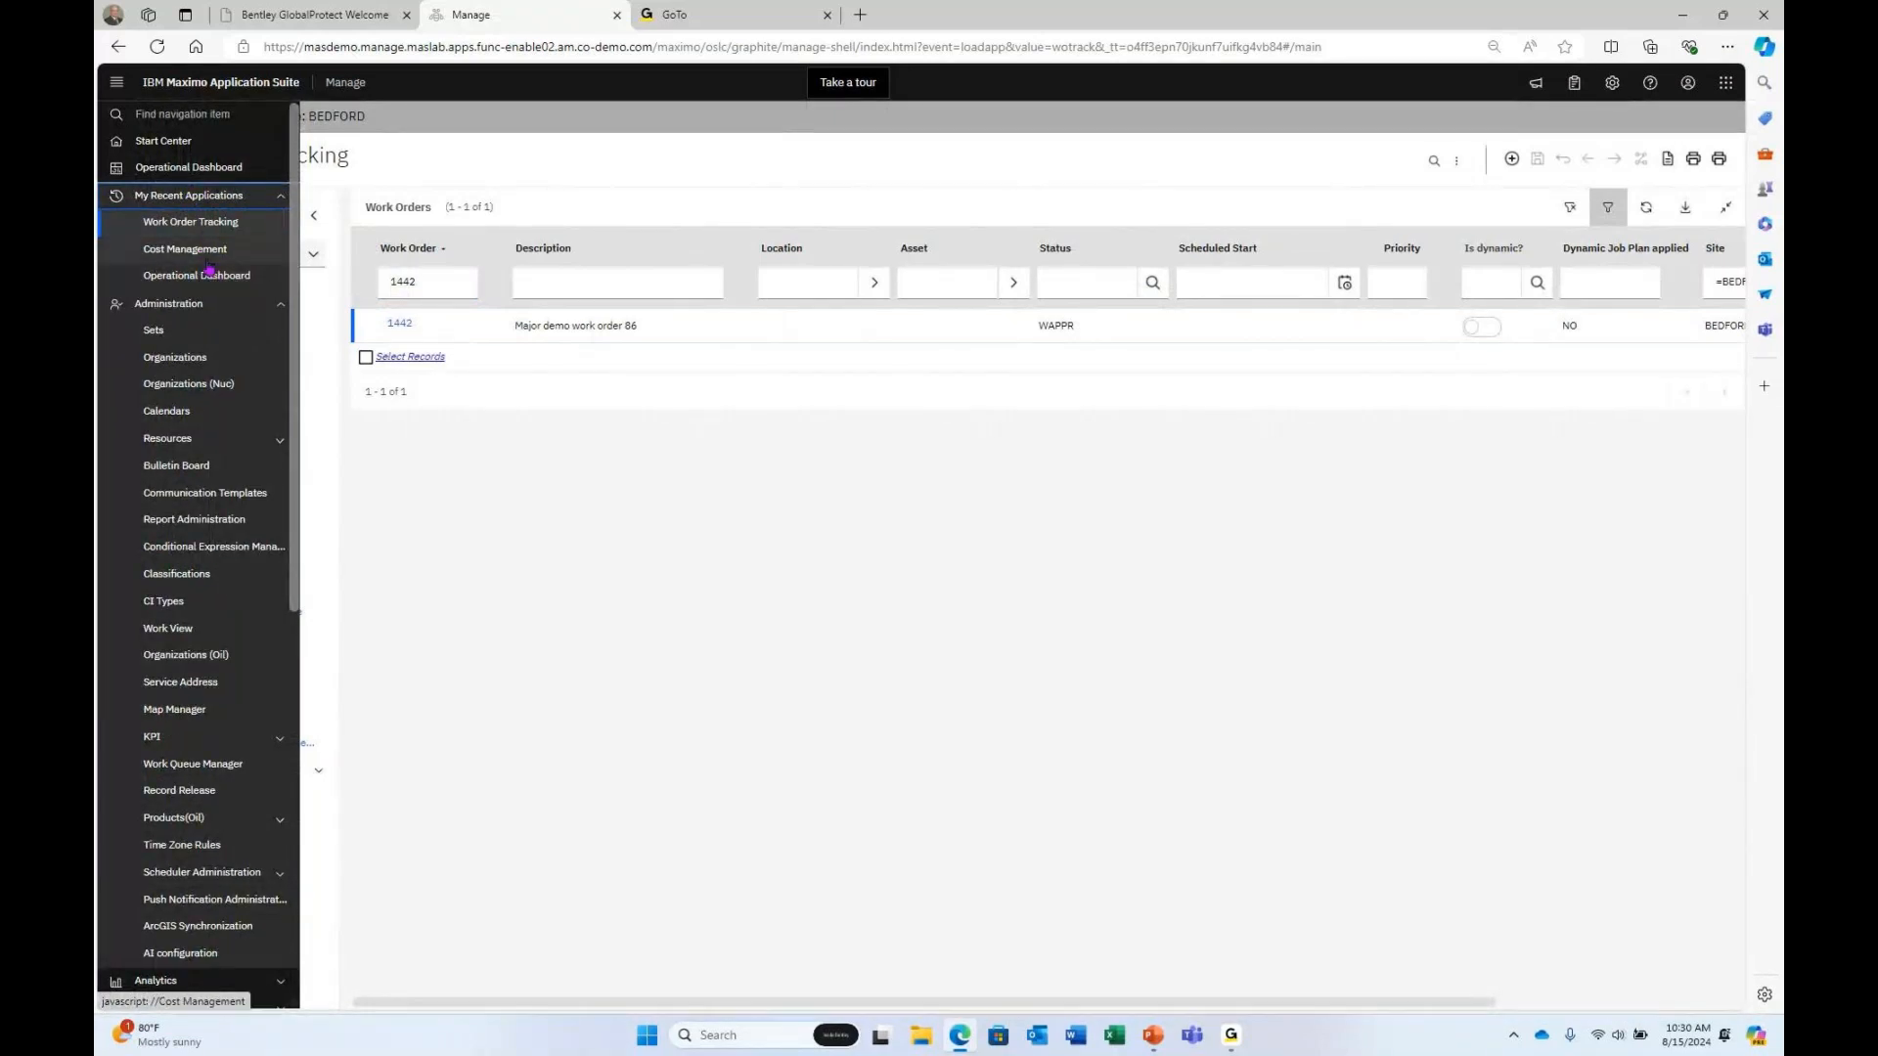
pyautogui.click(211, 250)
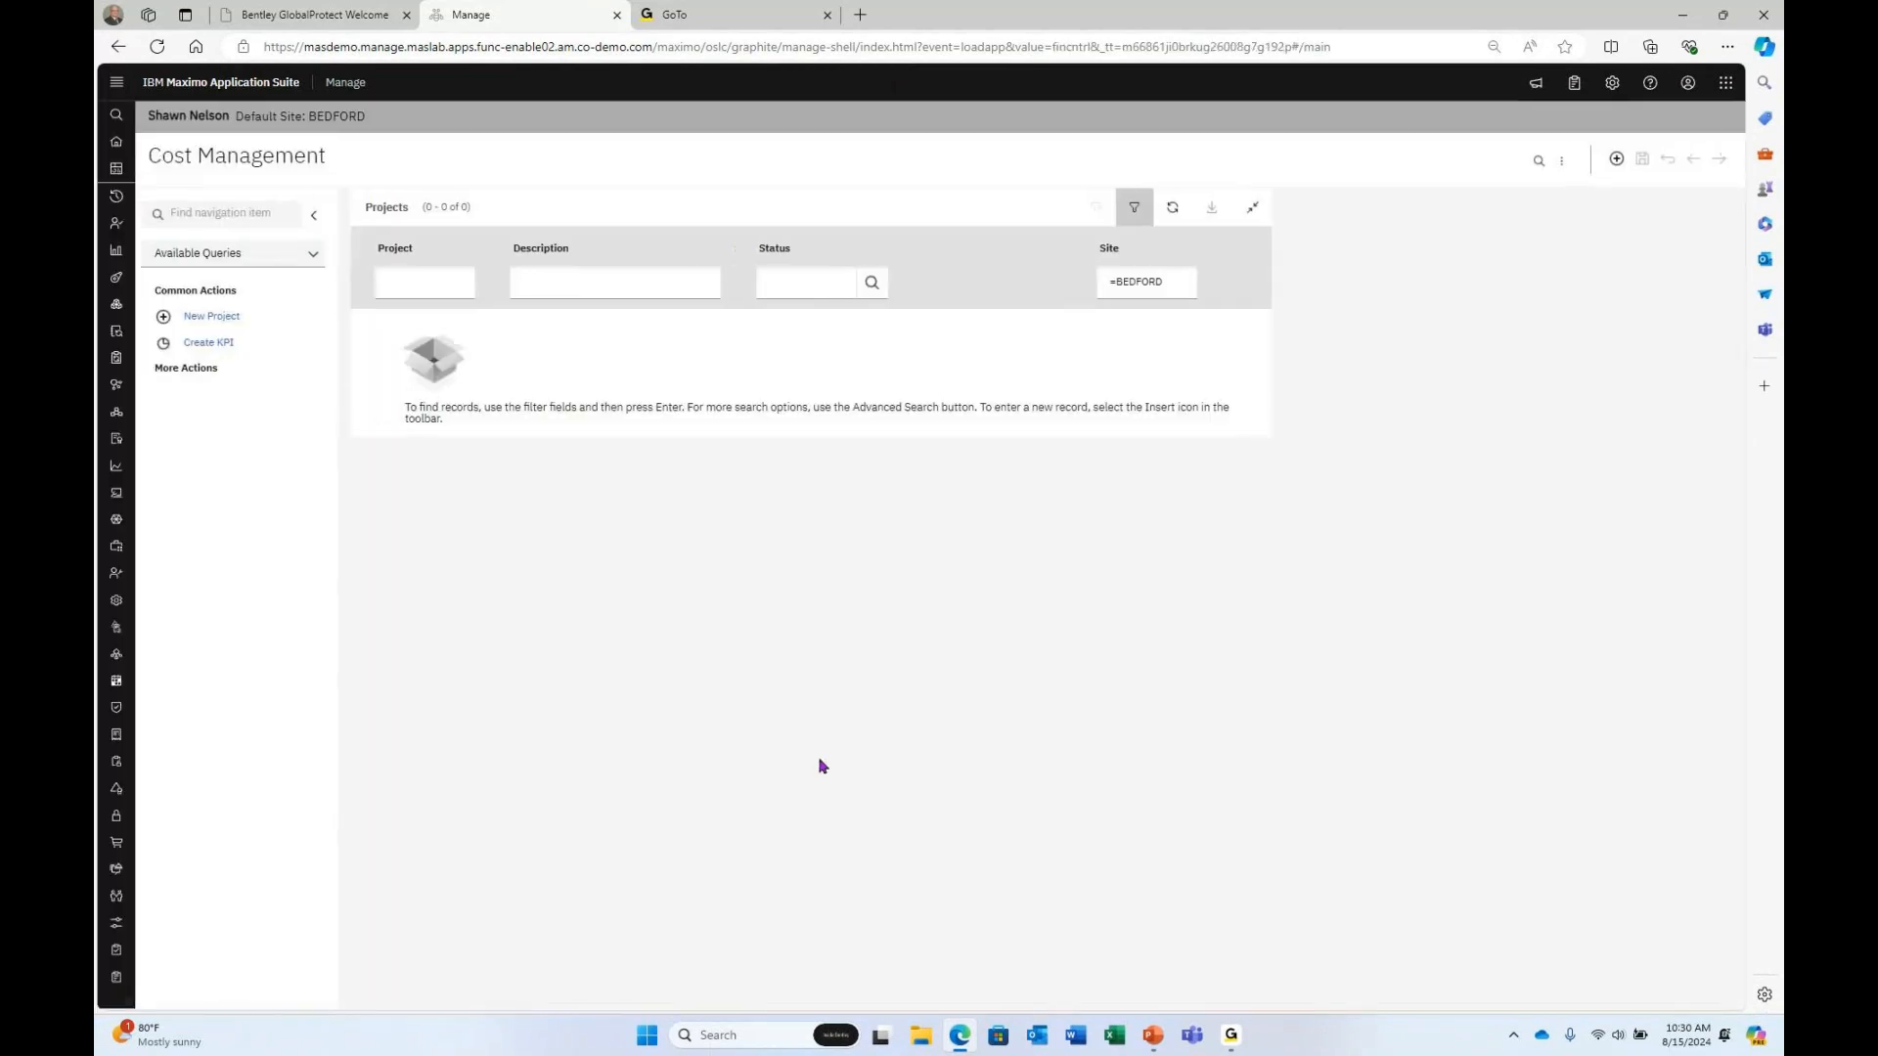
pyautogui.click(560, 282)
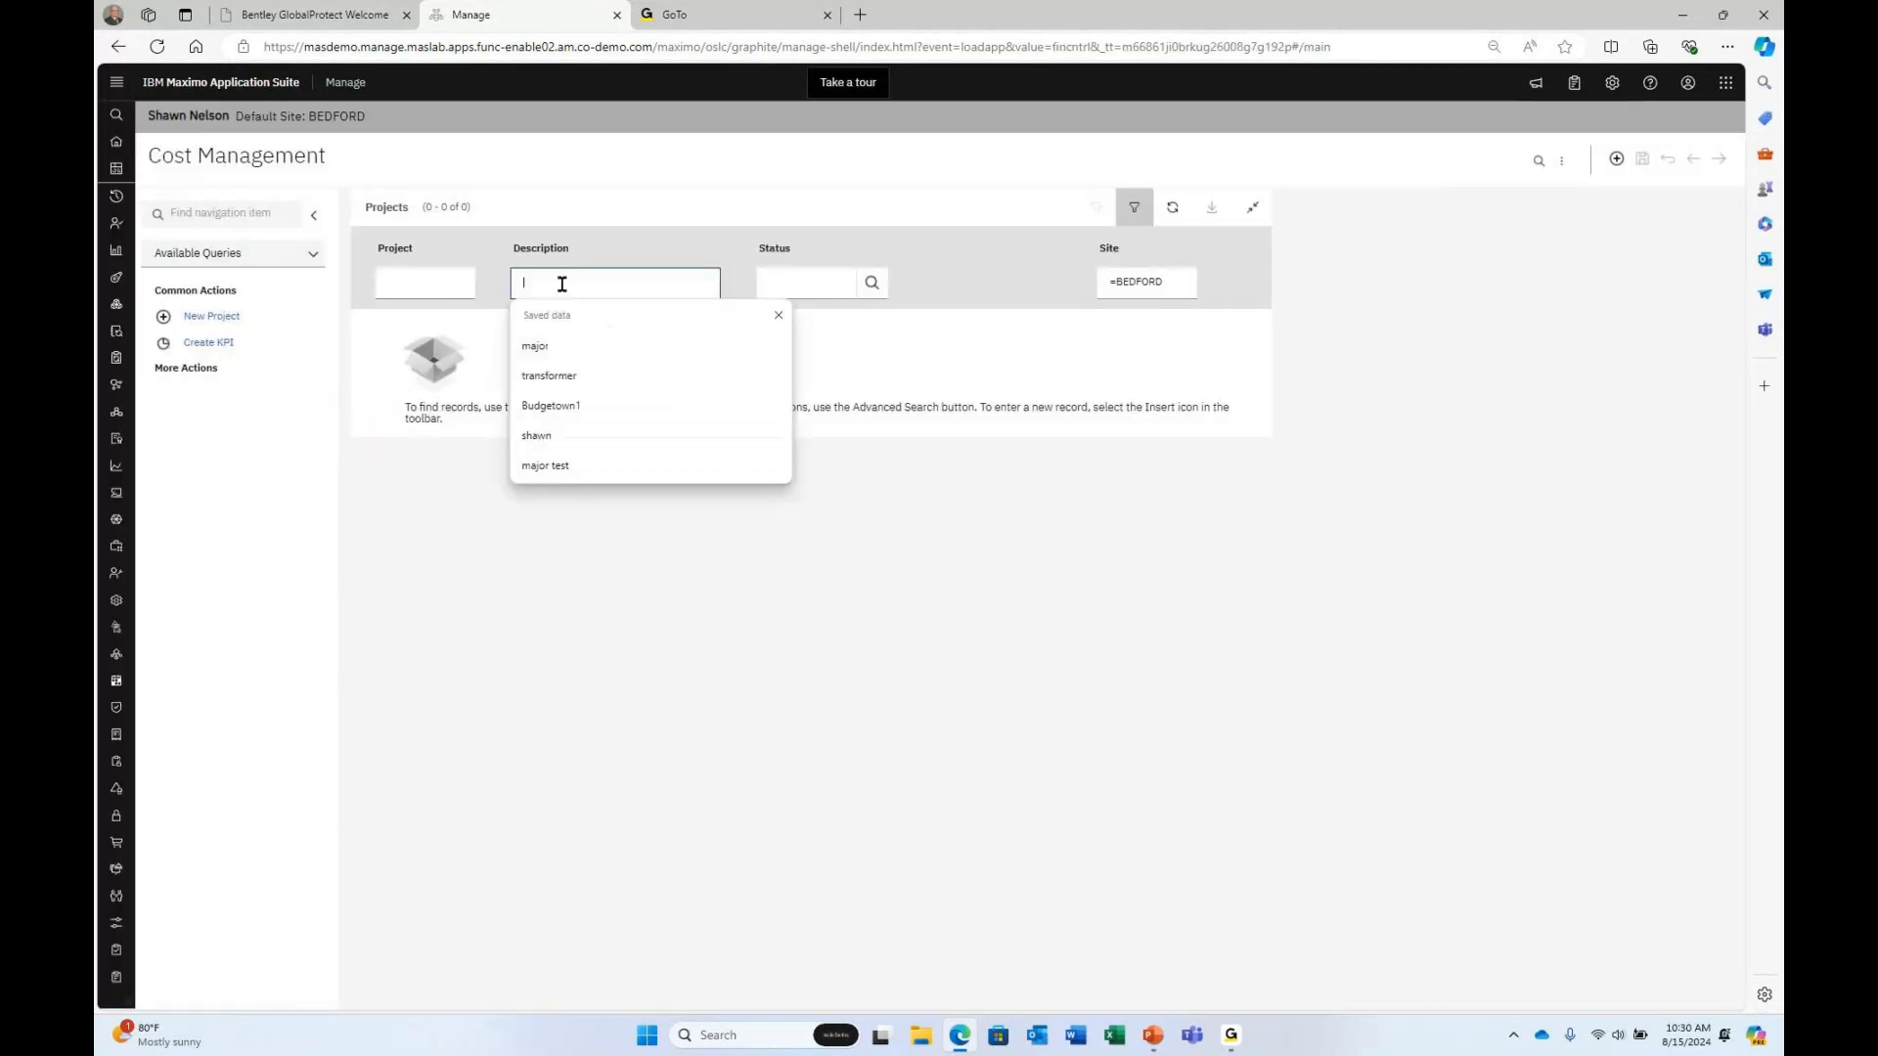
pyautogui.write('major')
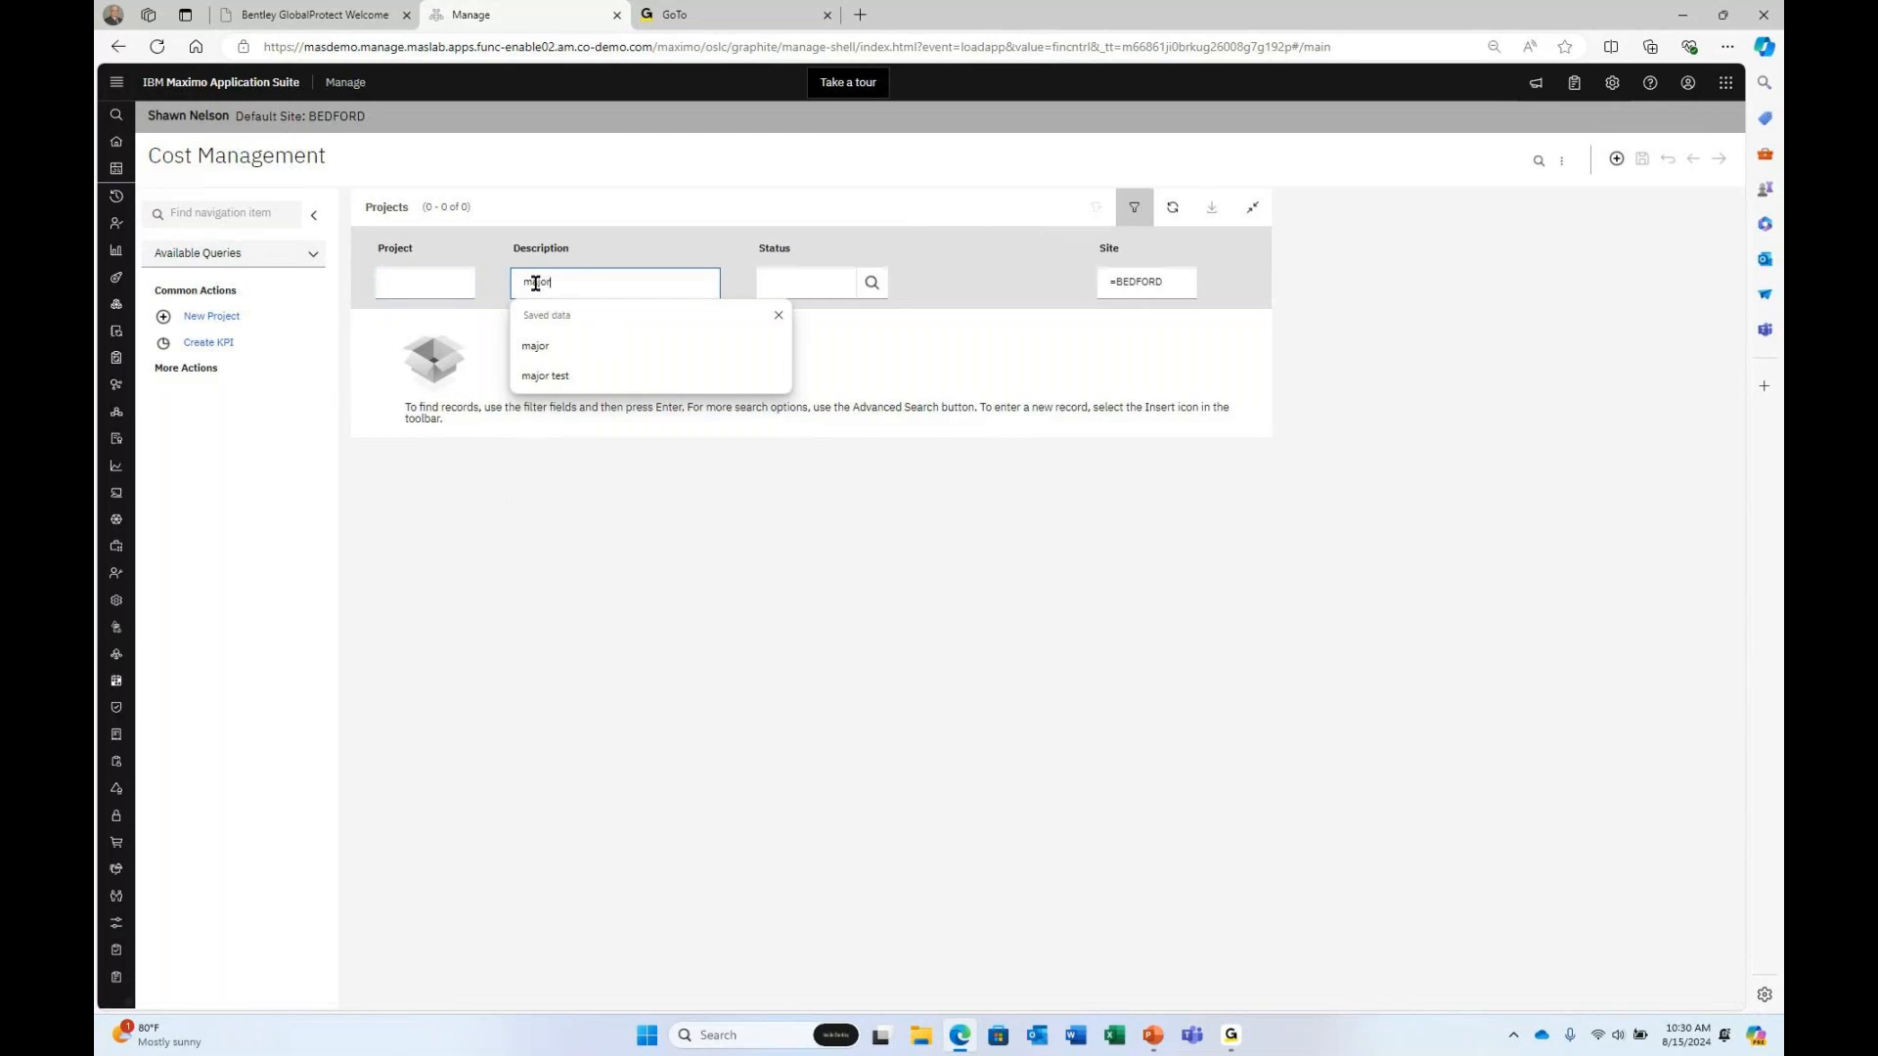
pyautogui.press('Return')
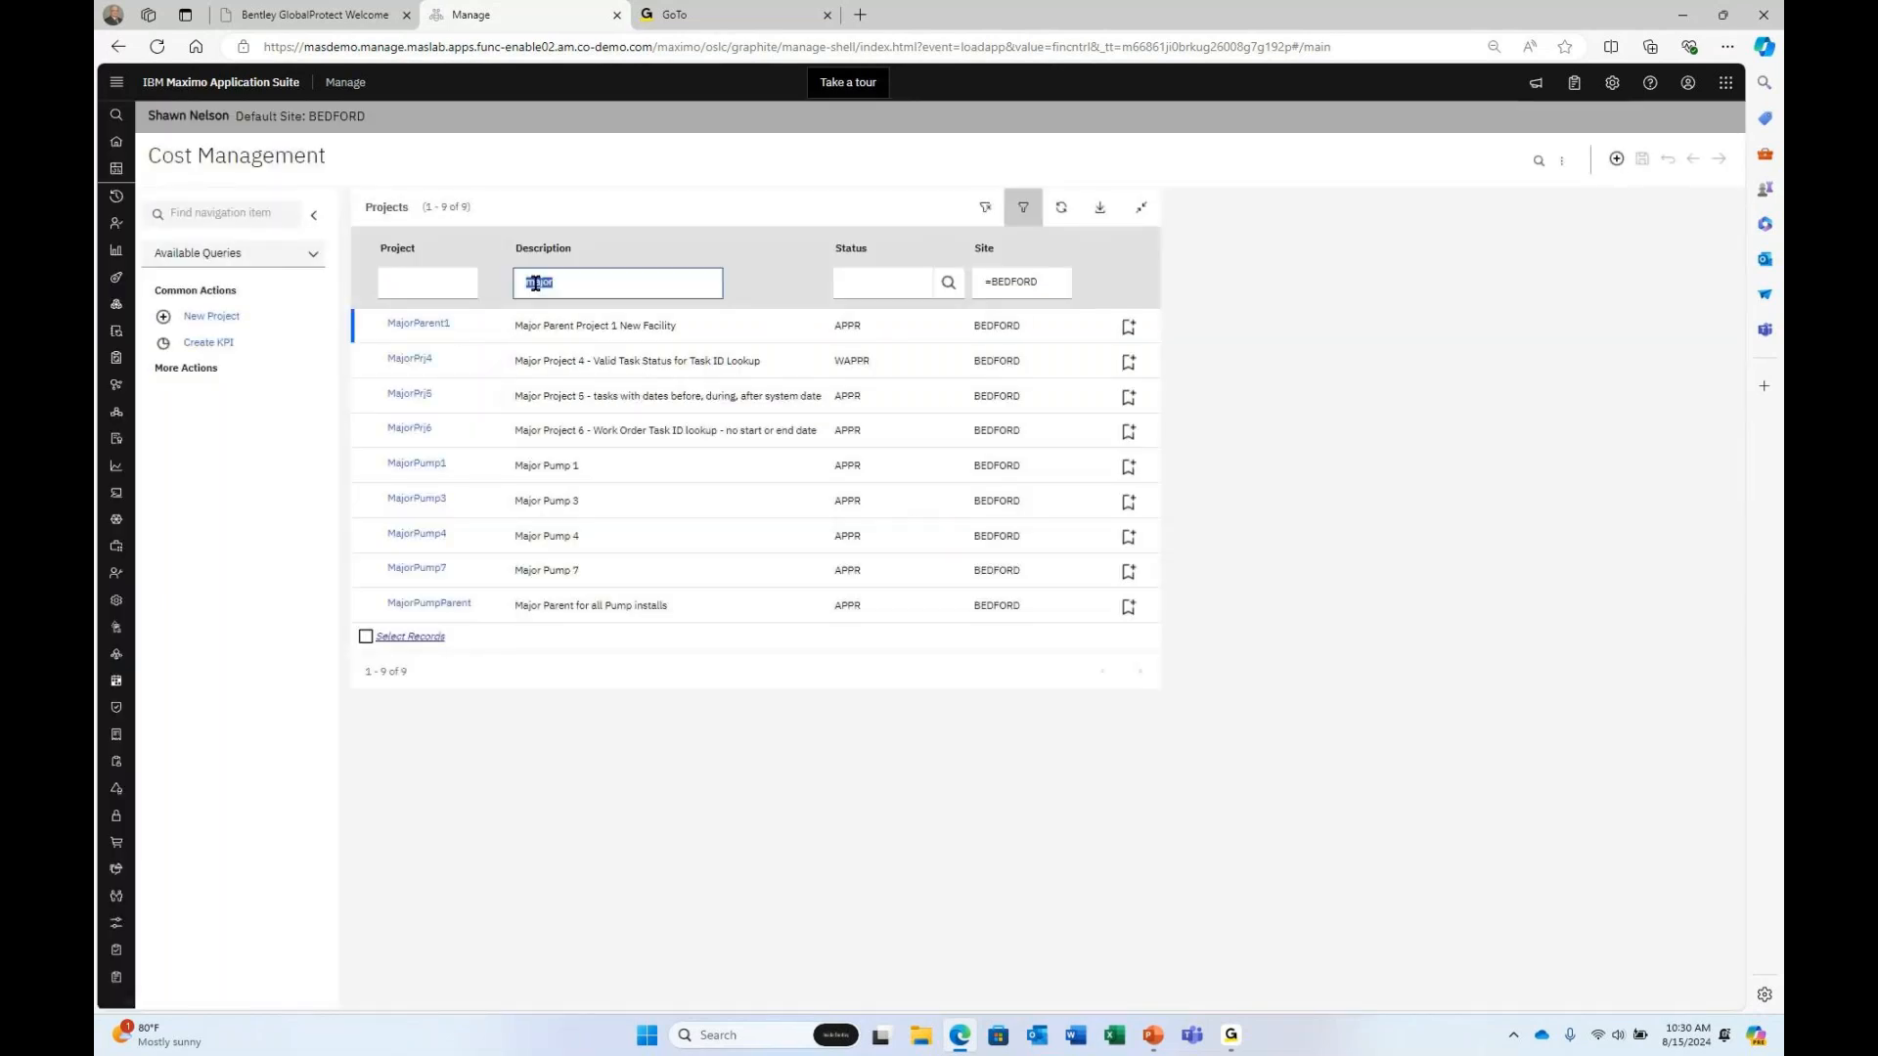
pyautogui.click(419, 569)
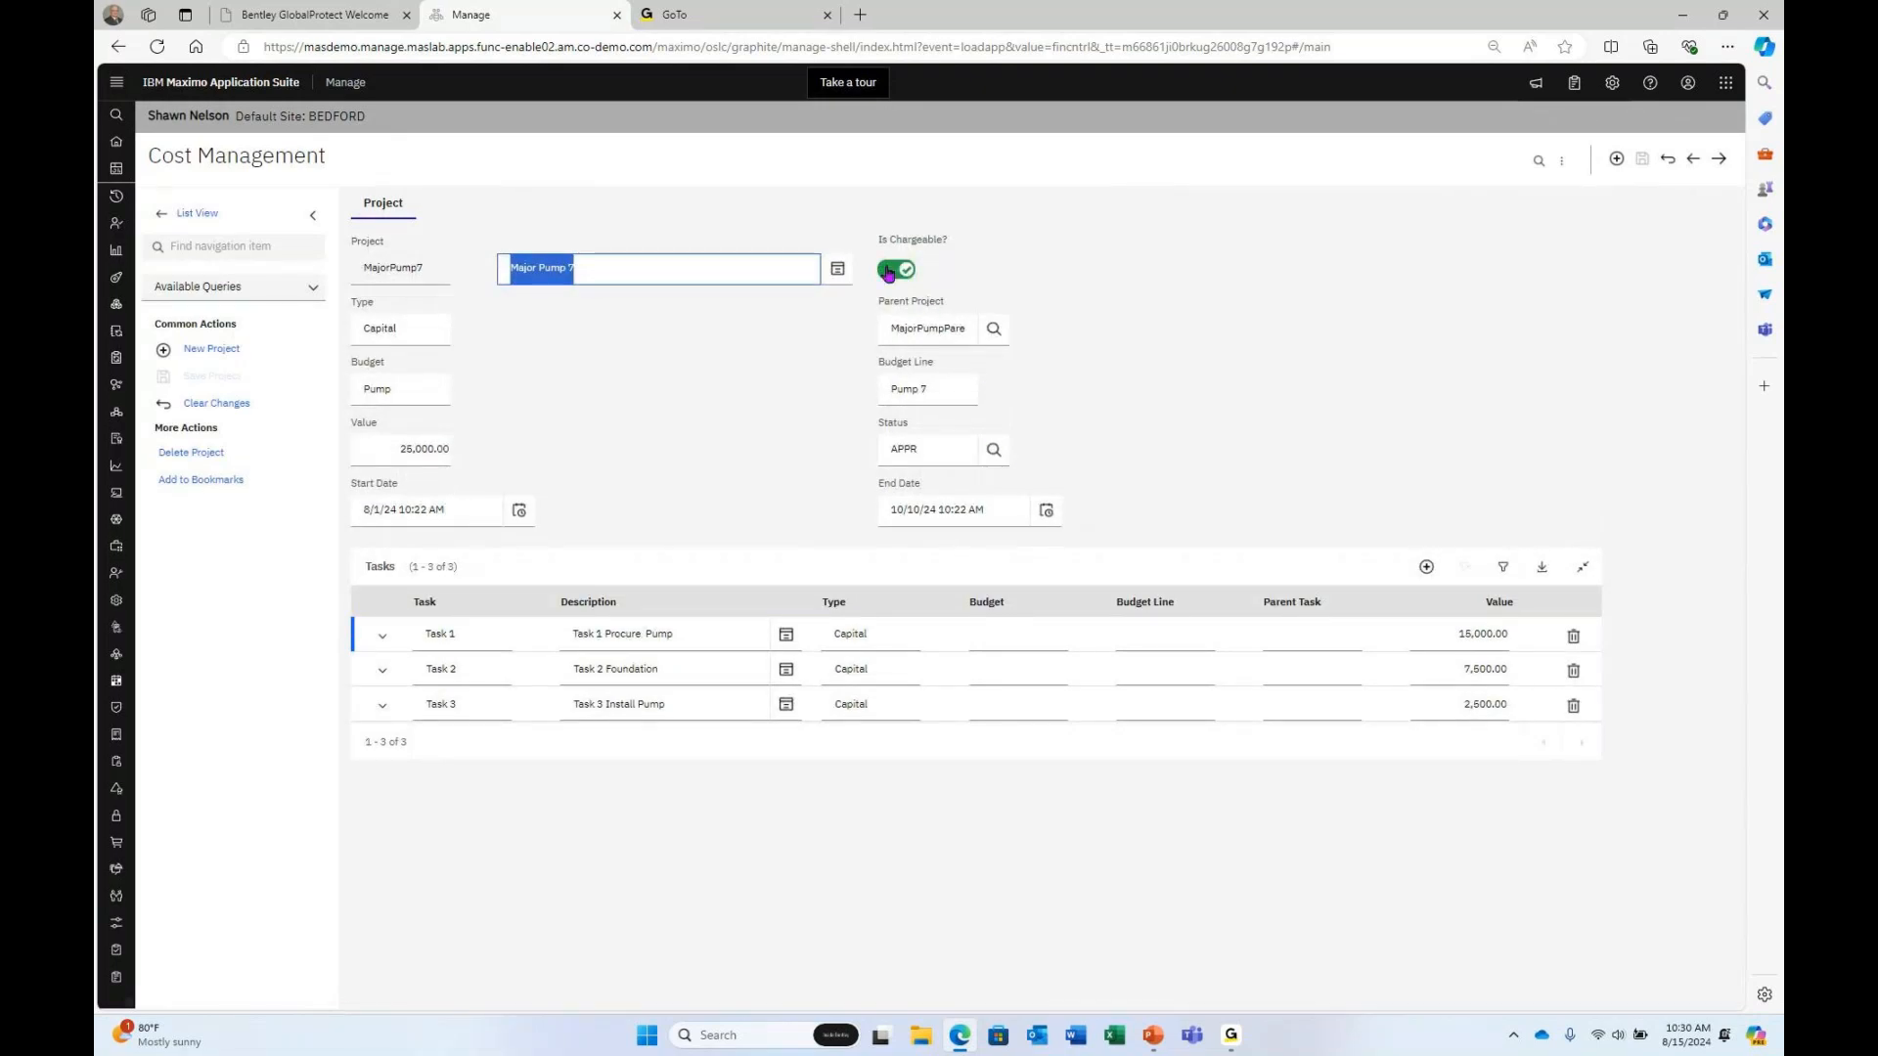
# Turn off Is Chargeable for MajorPump7 and its Task 2, then save the project.
pyautogui.click(891, 277)
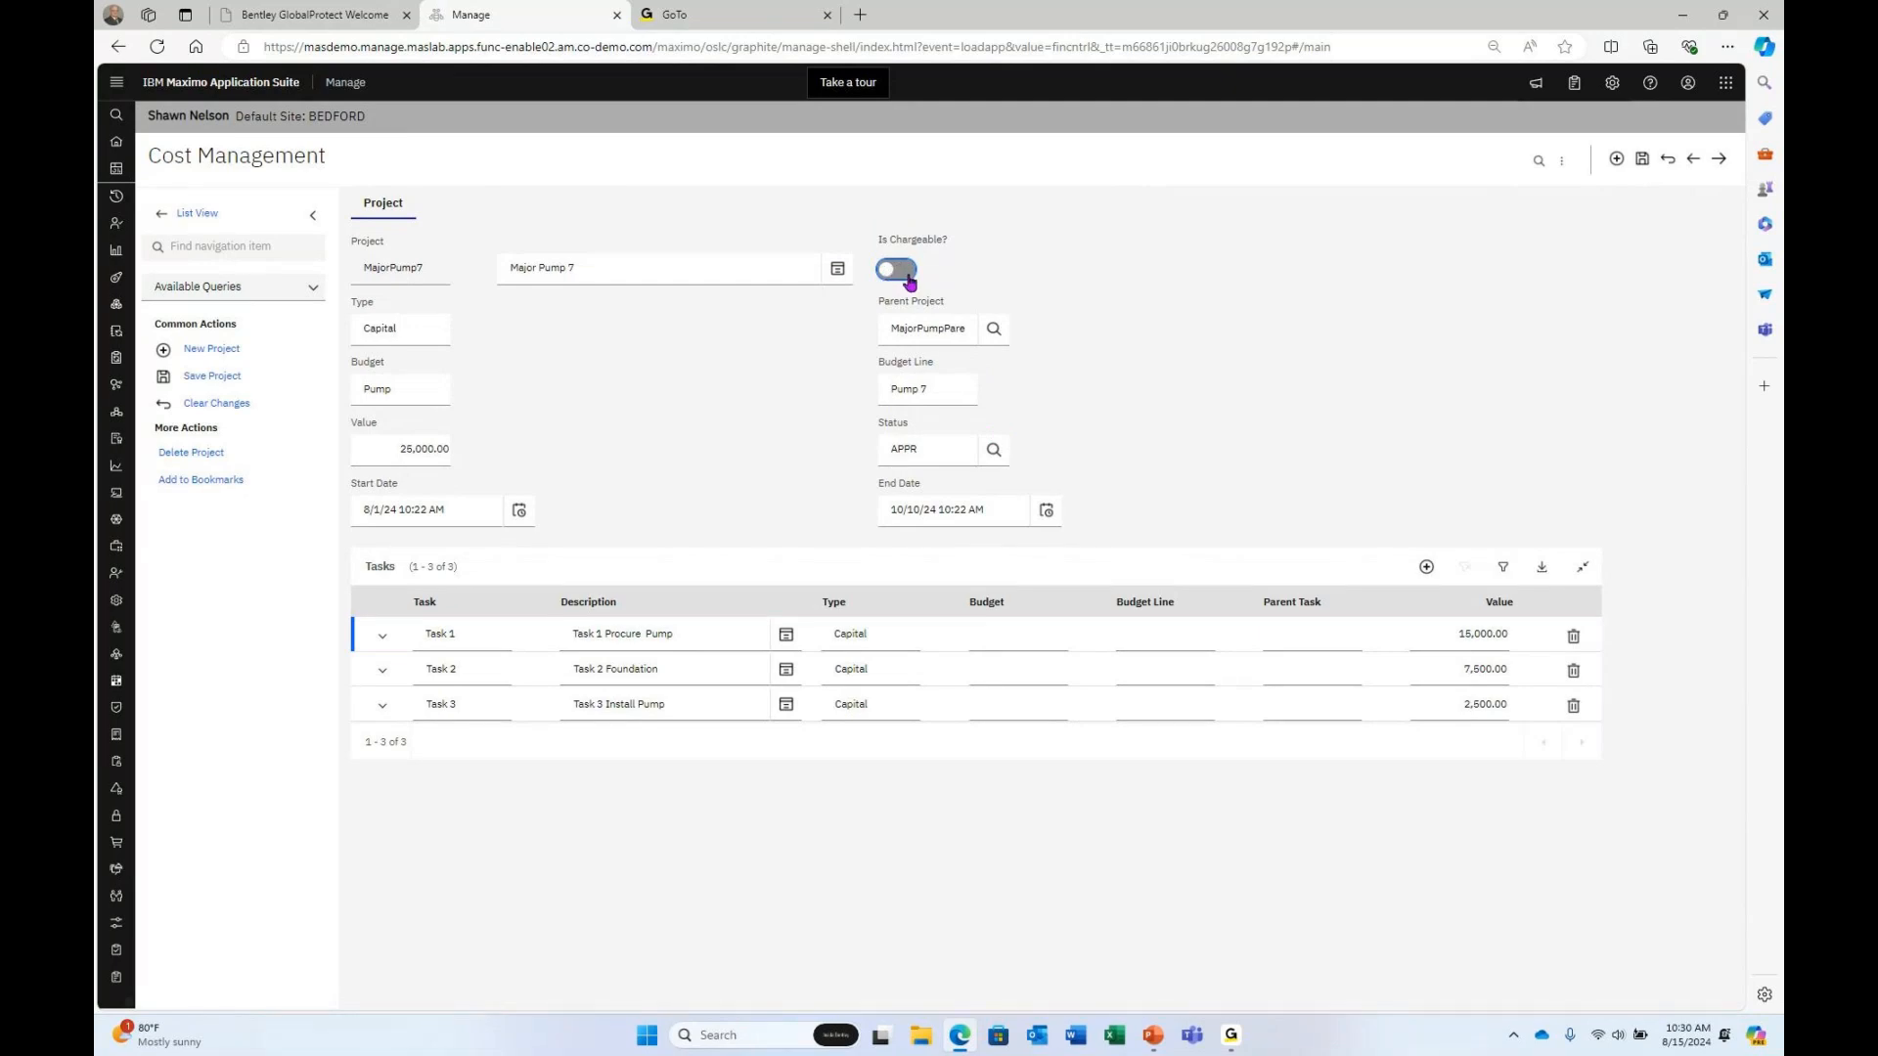
pyautogui.click(382, 670)
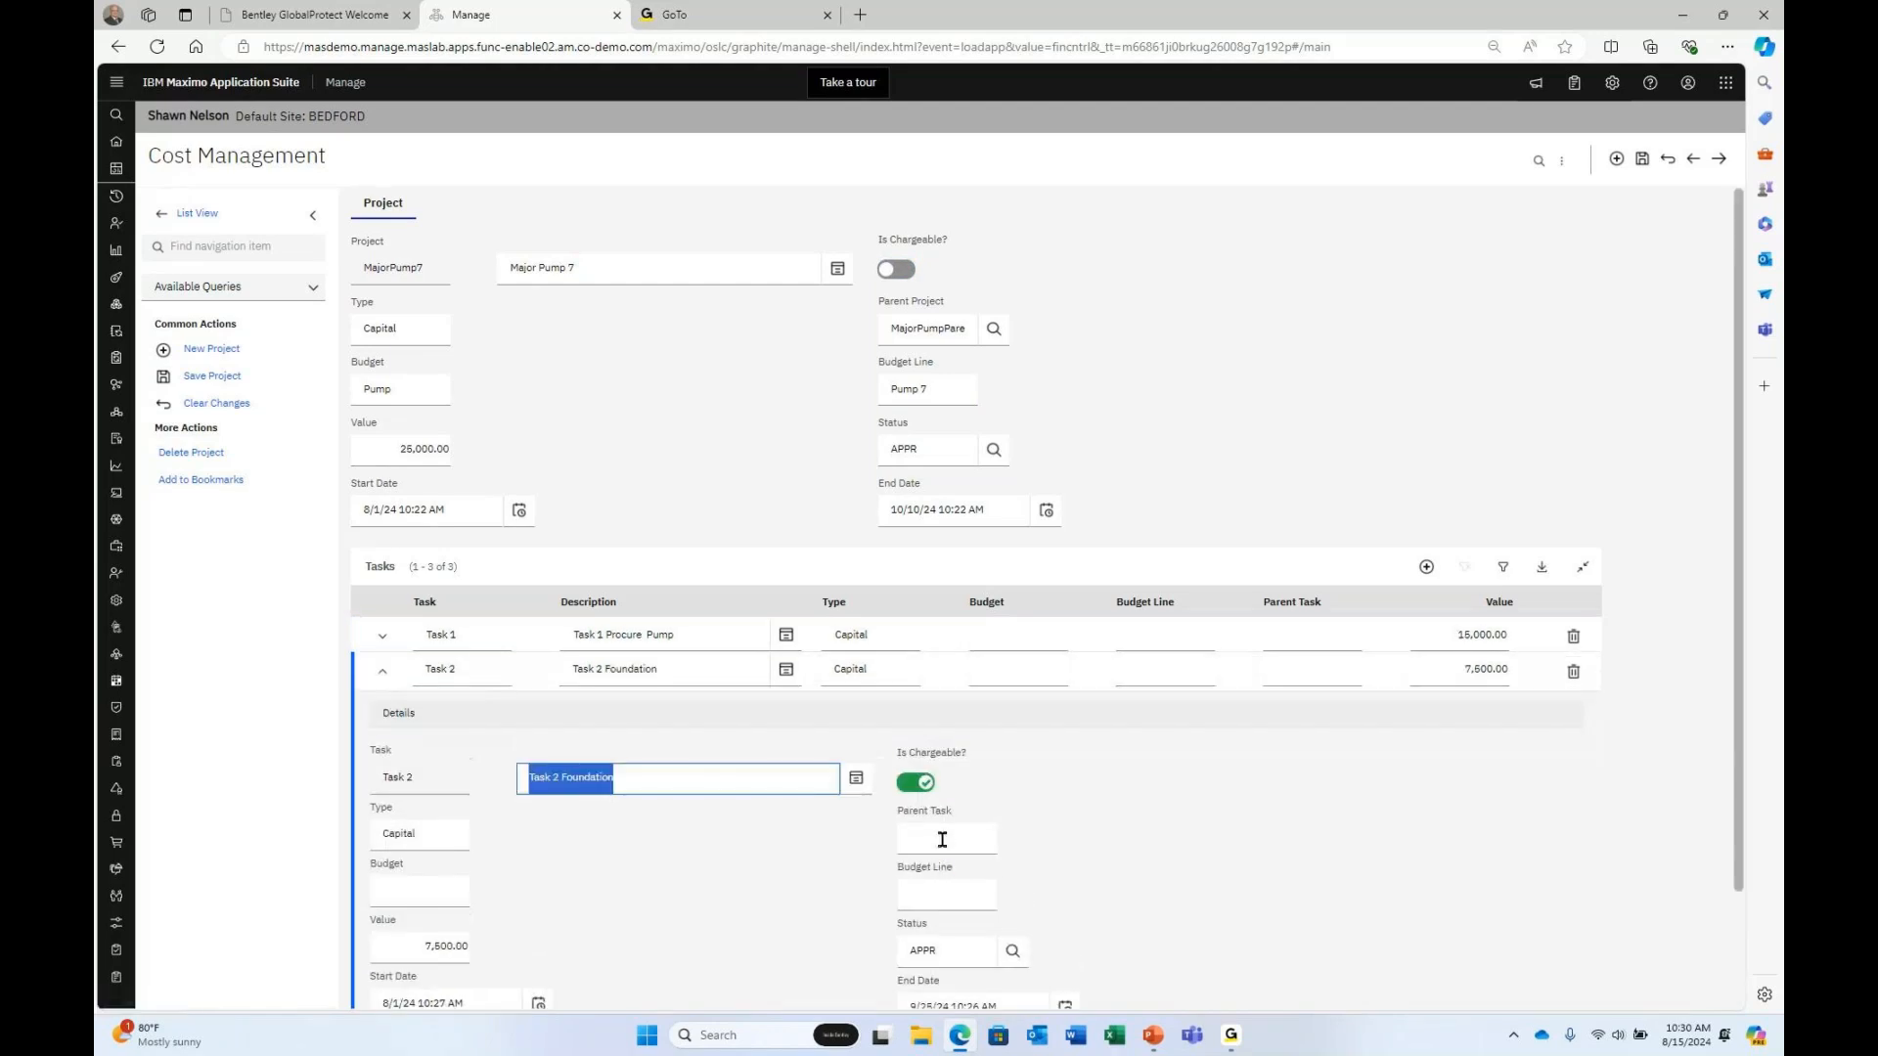
pyautogui.click(902, 788)
pyautogui.click(903, 788)
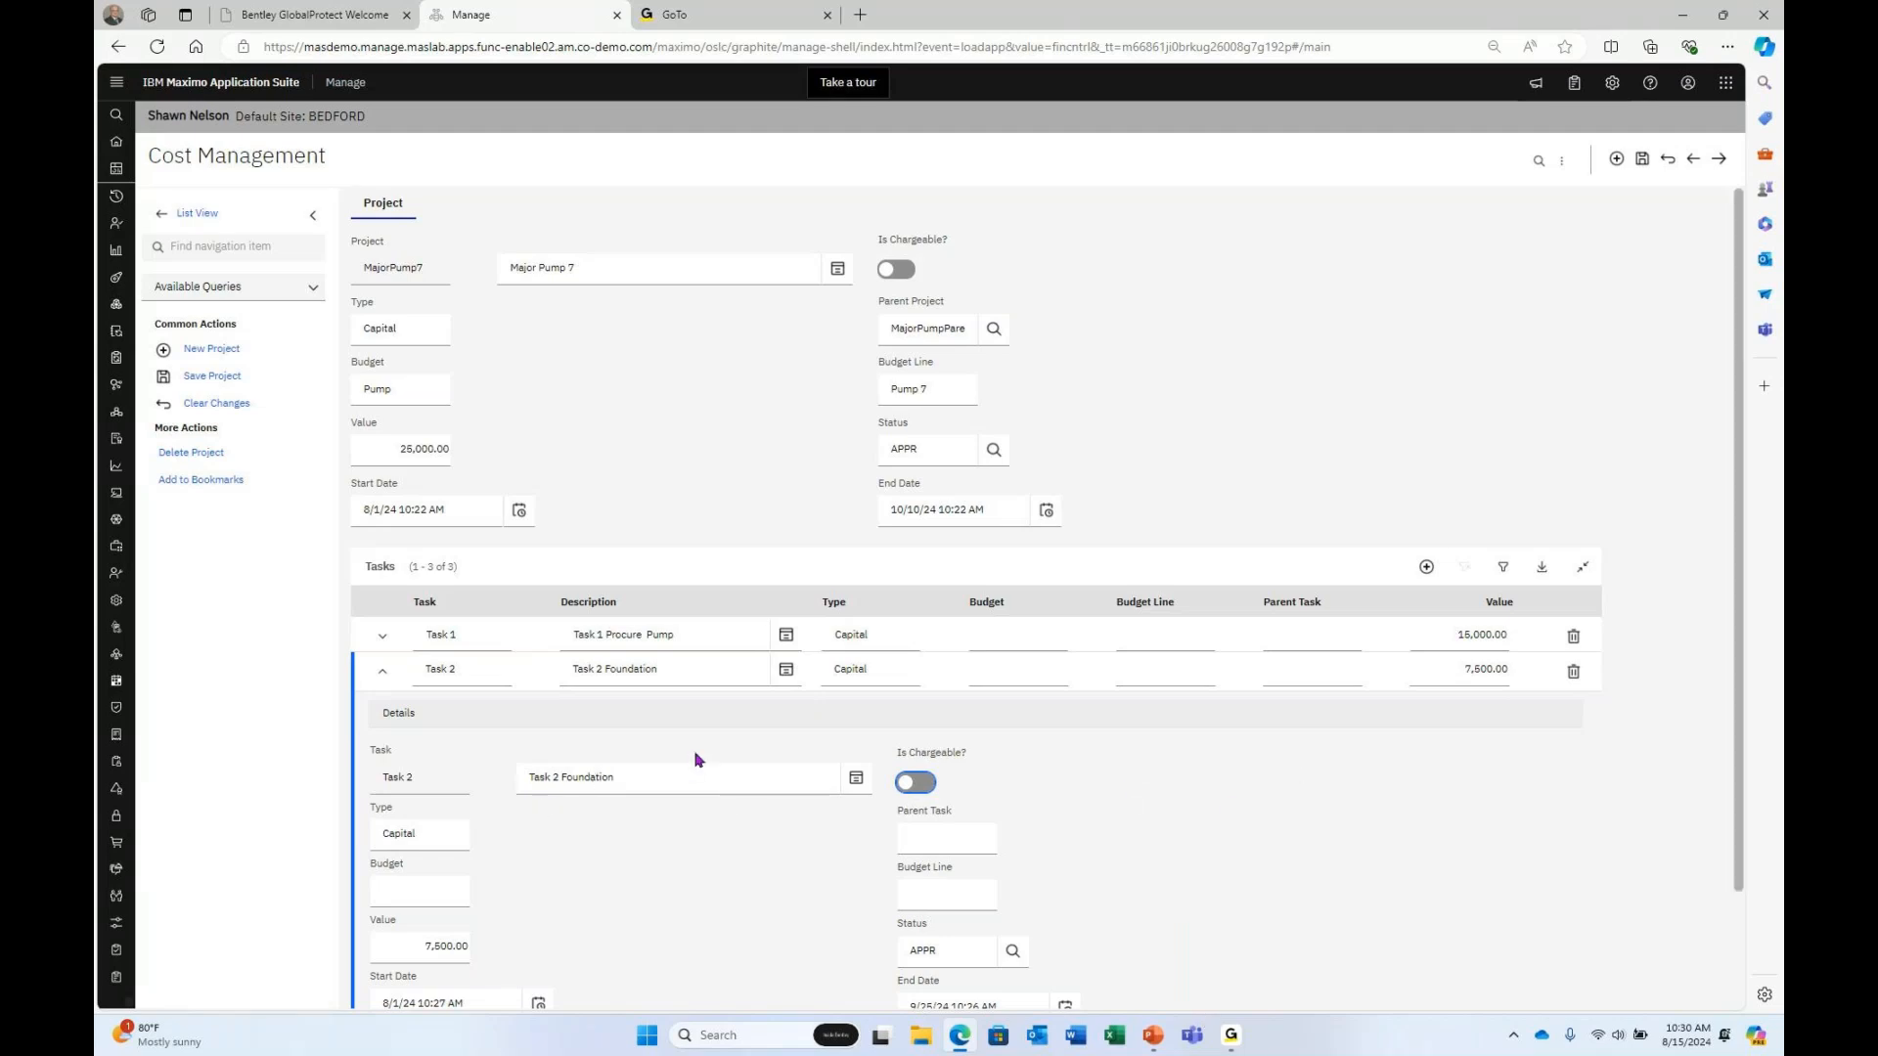
pyautogui.click(1643, 160)
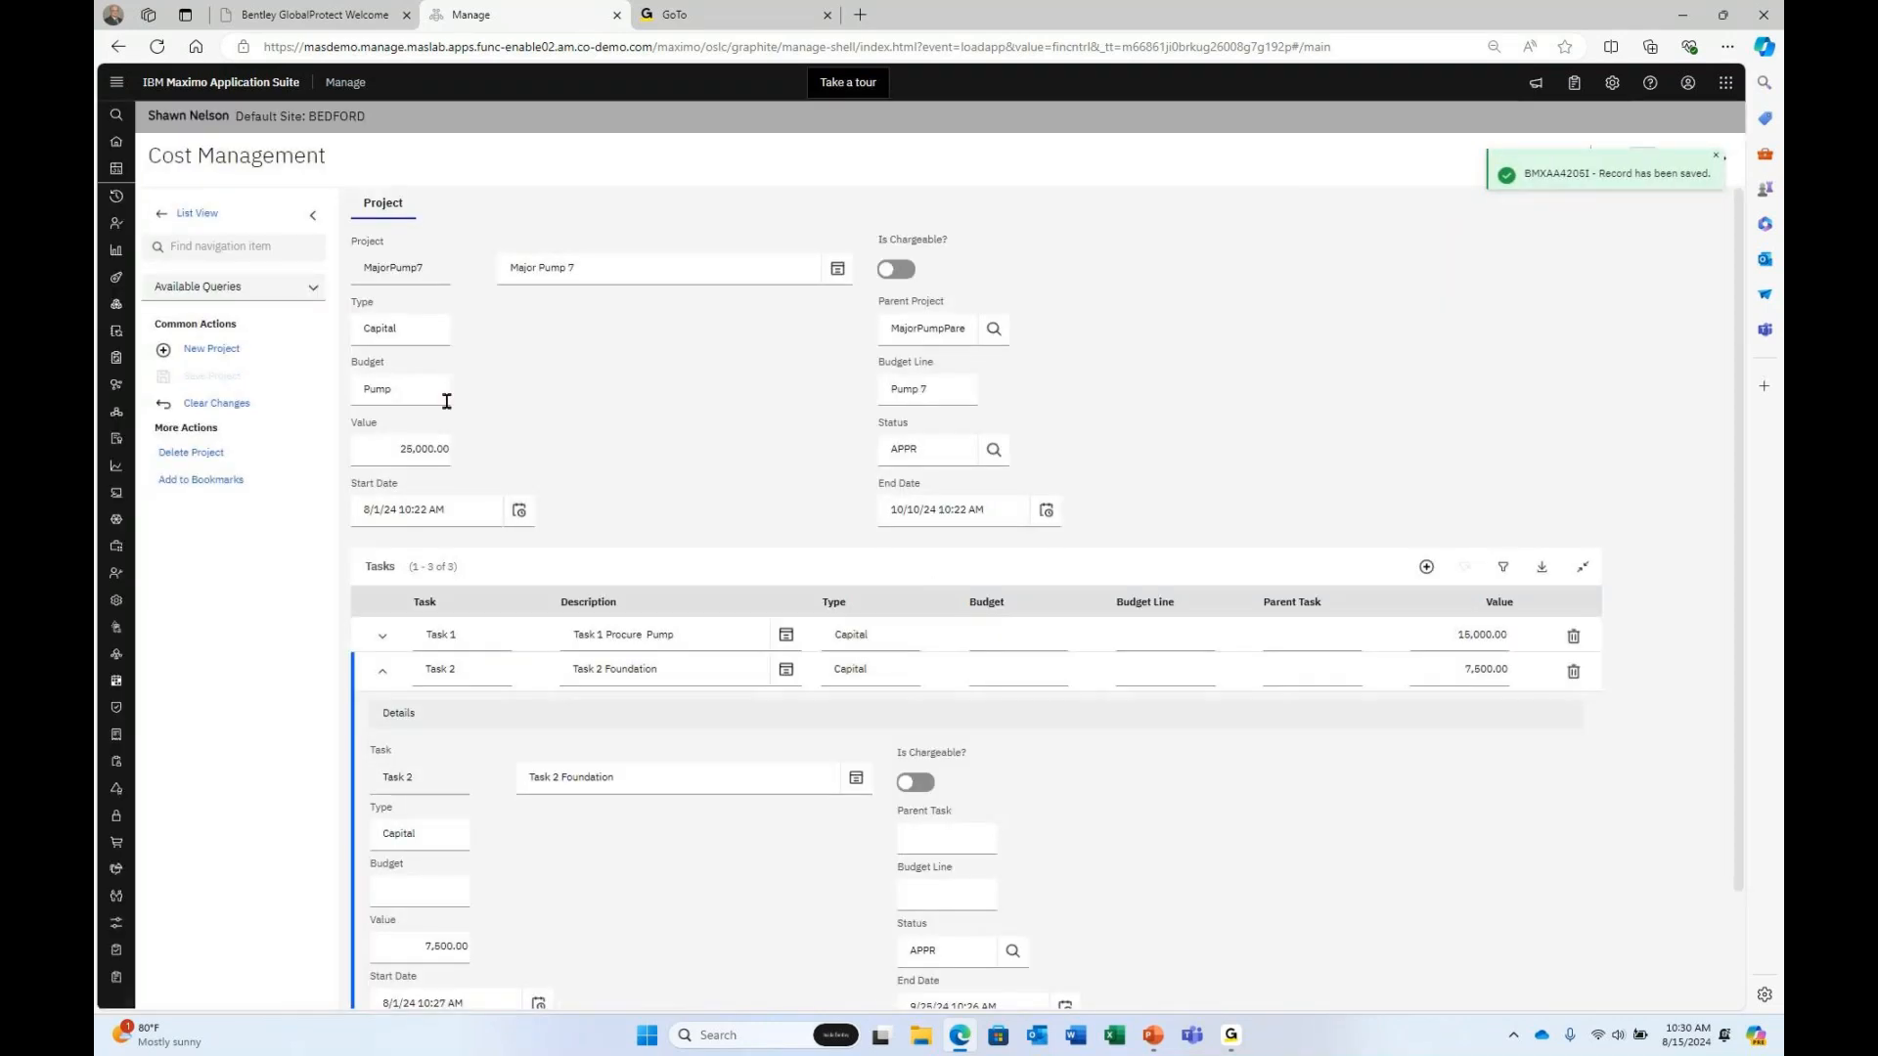
pyautogui.moveTo(157, 224)
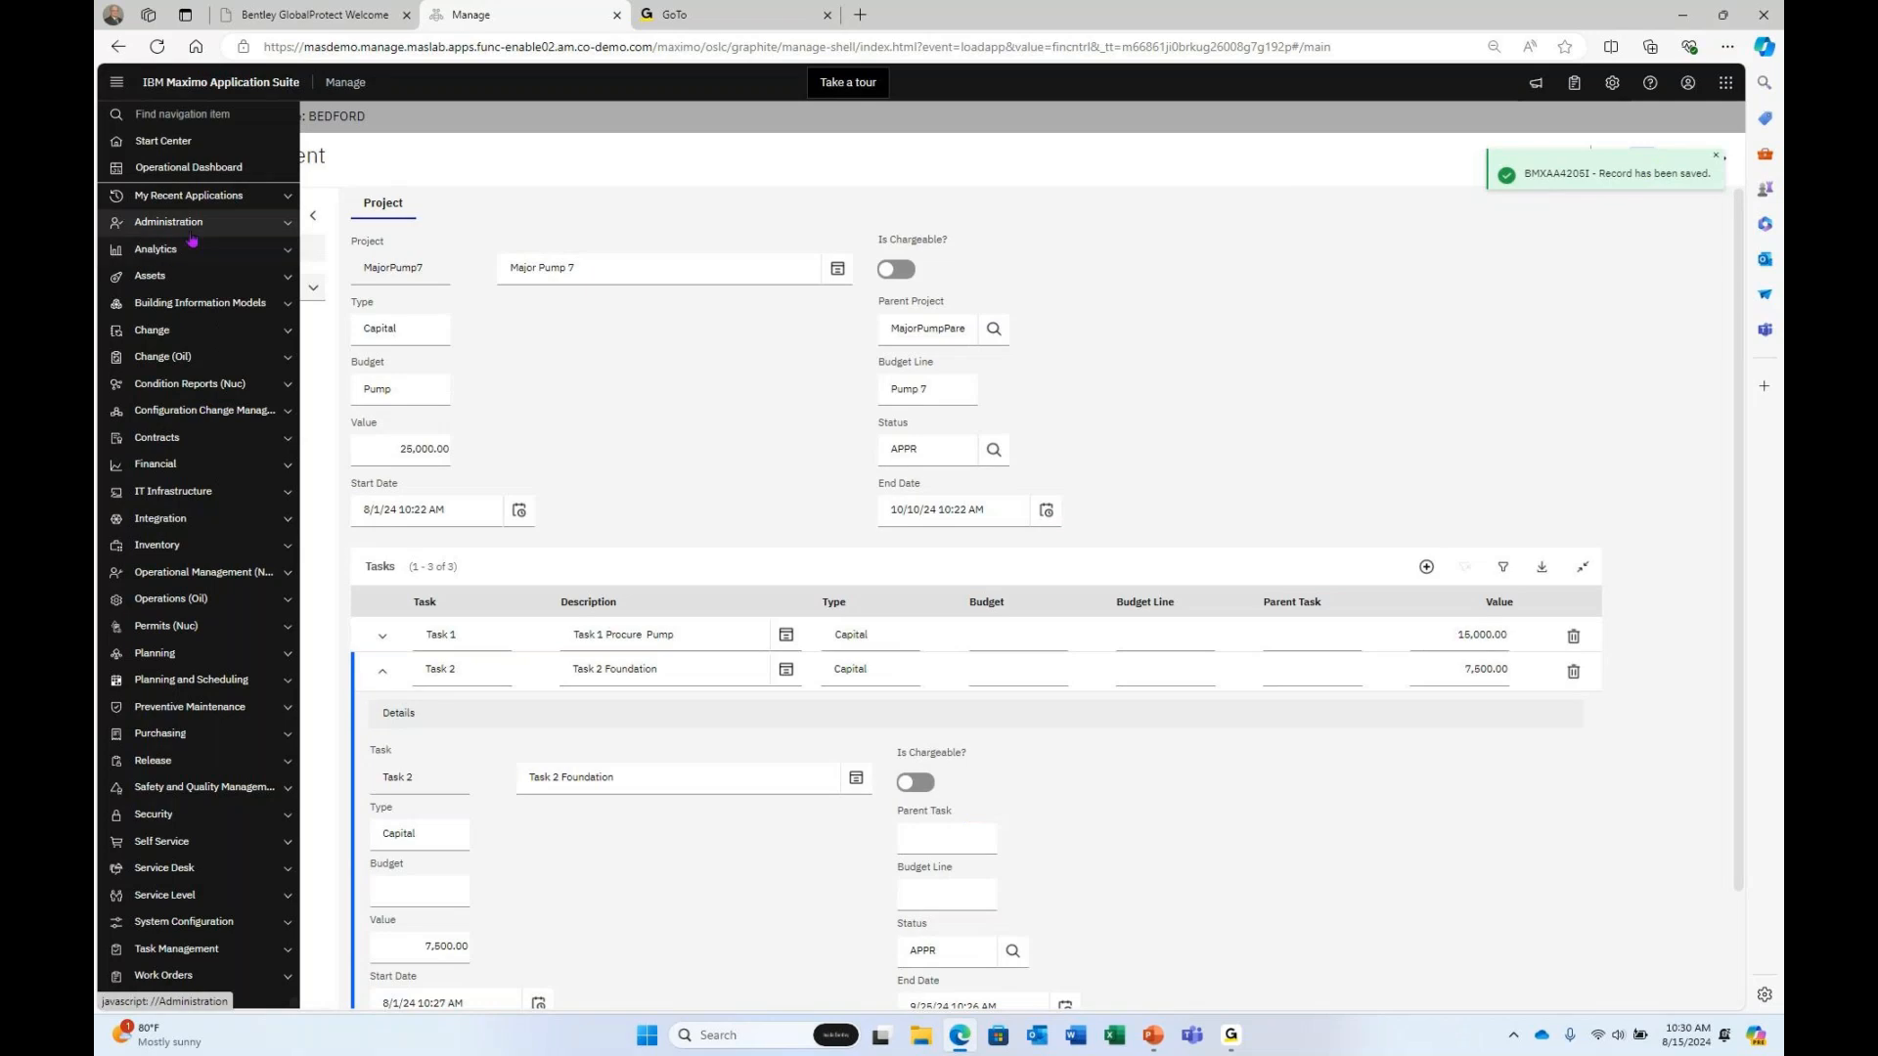
# Open work order 1442 in Work Order Tracking.
pyautogui.click(190, 195)
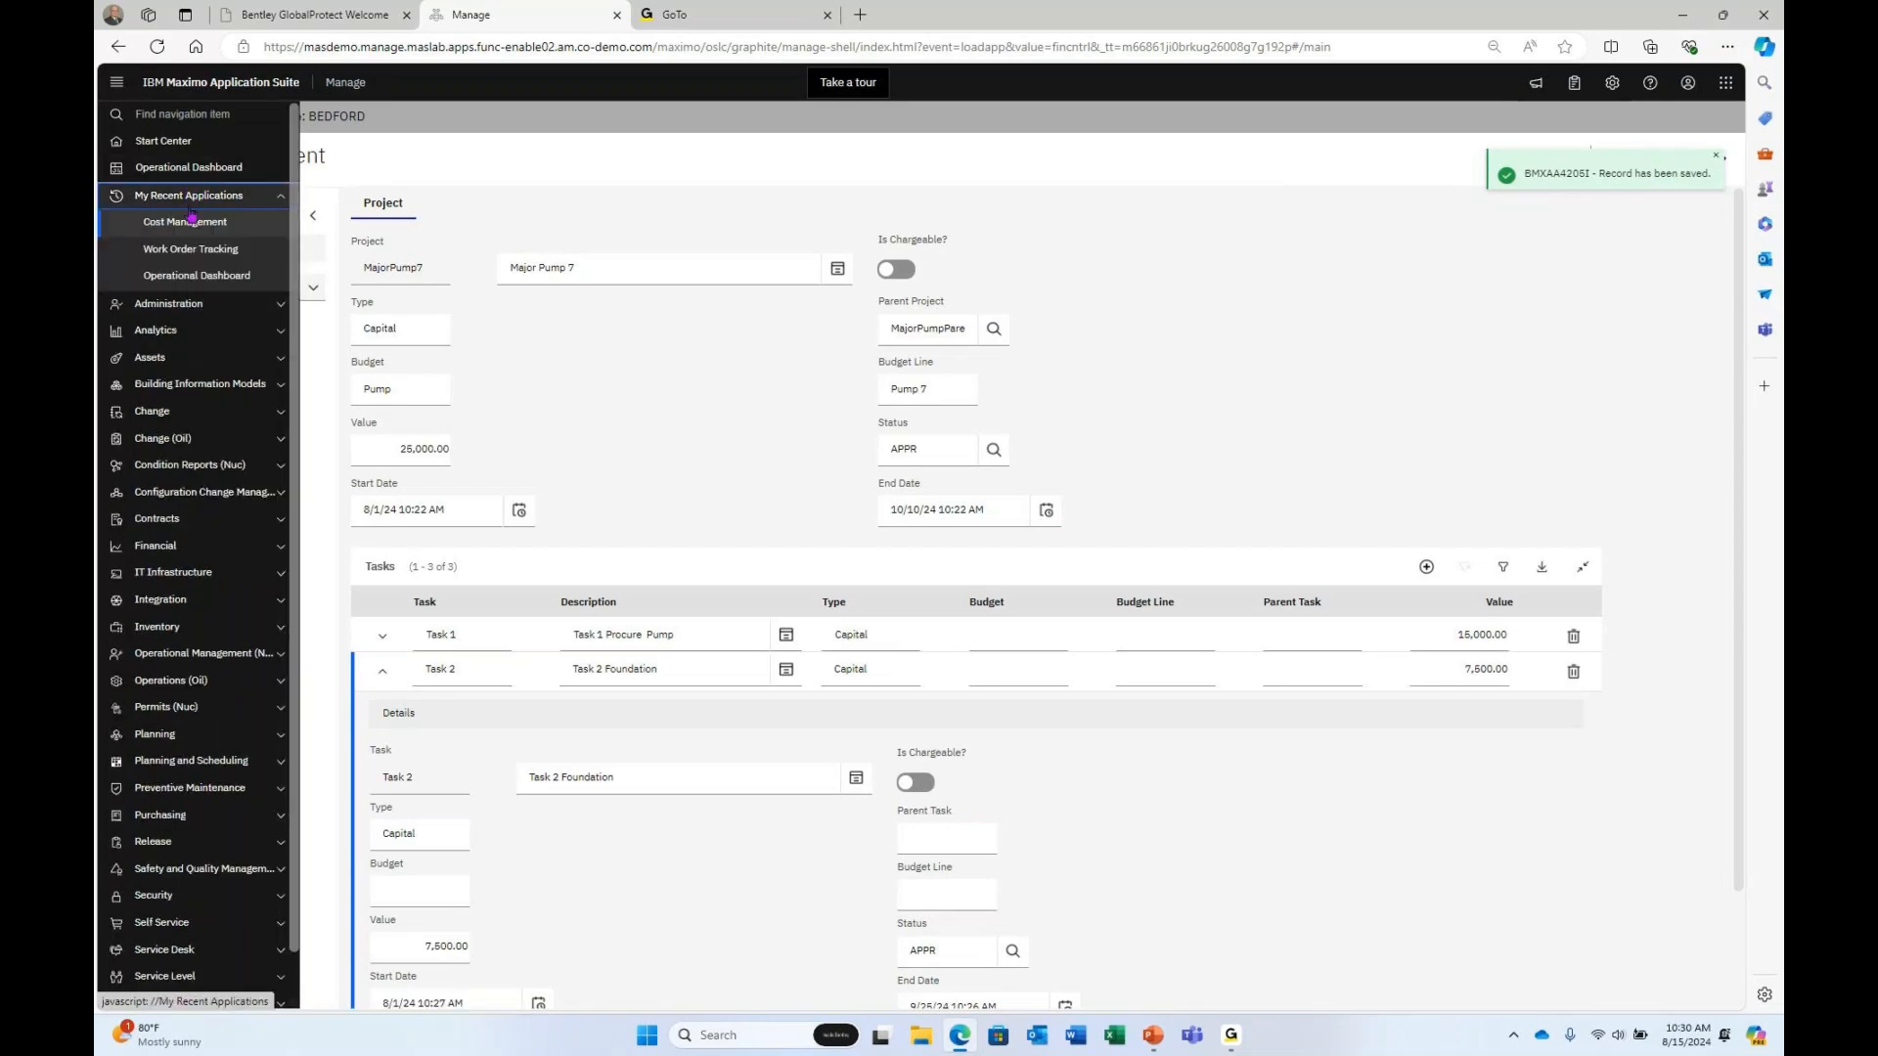
pyautogui.click(201, 250)
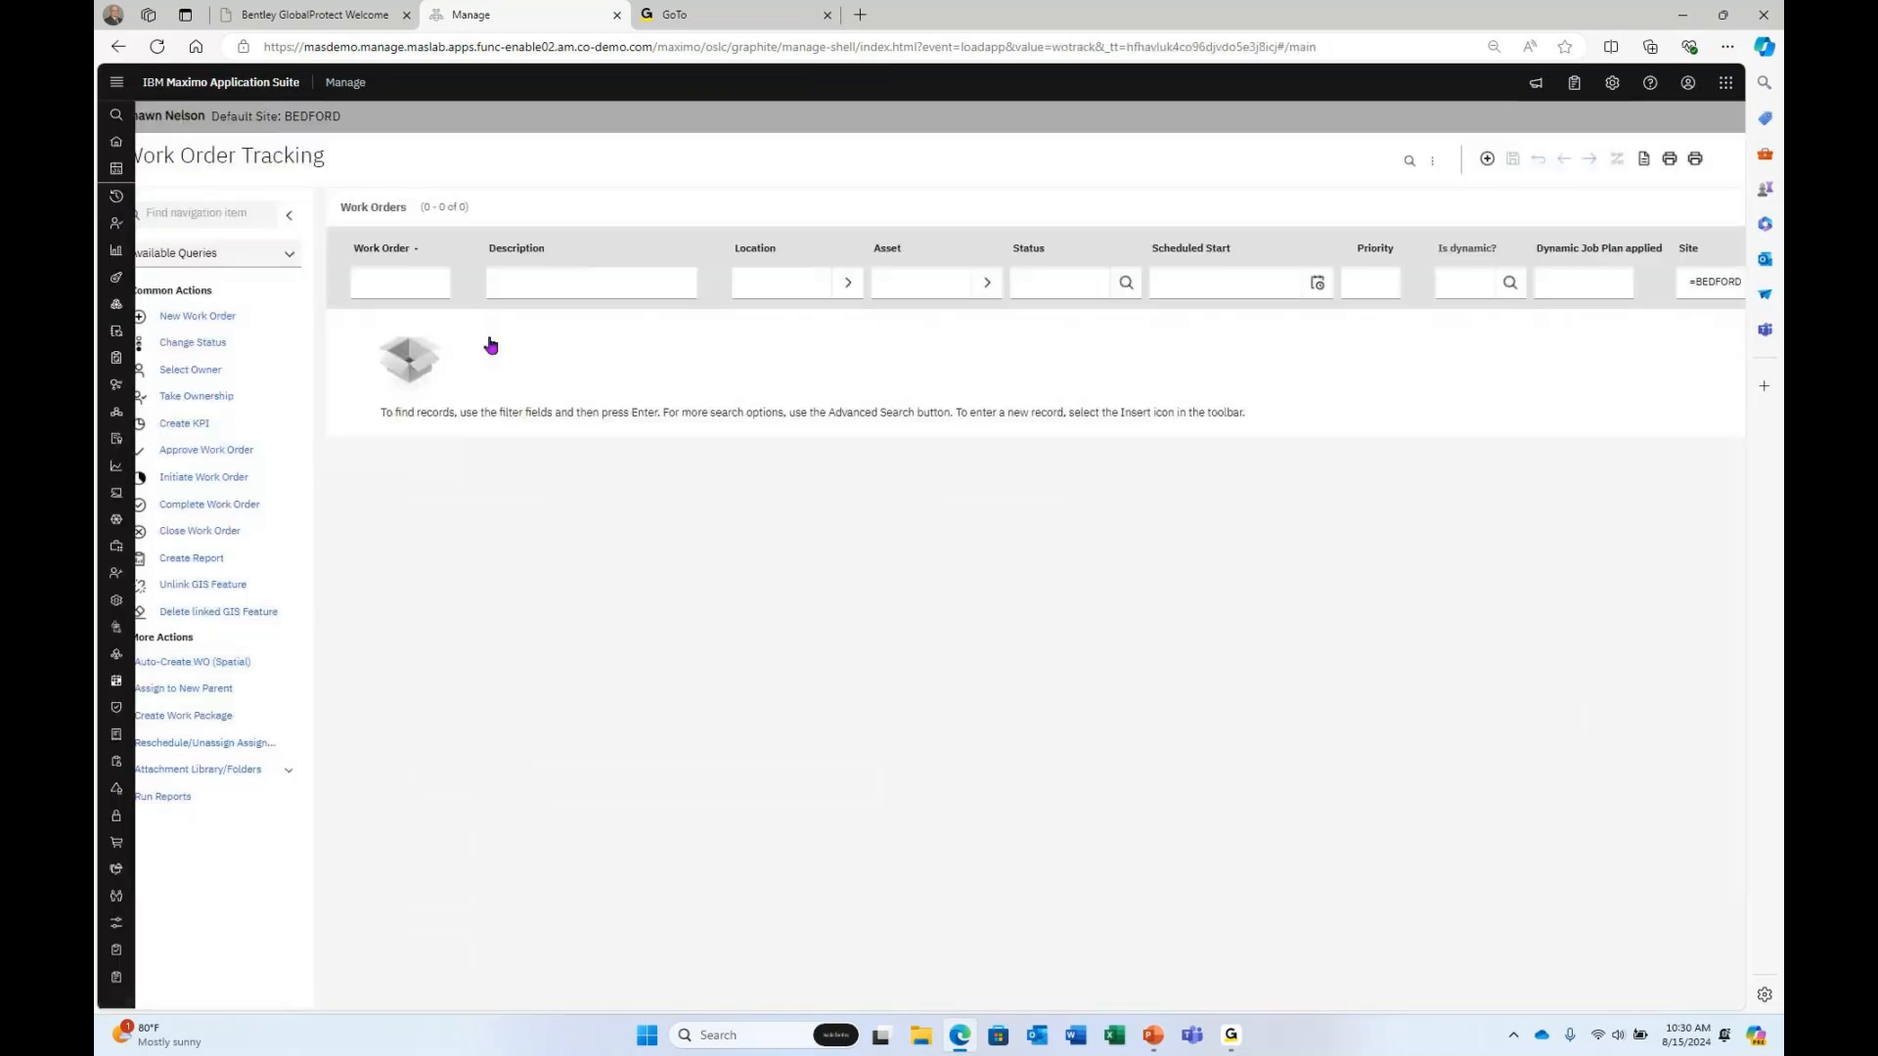
pyautogui.write('1442')
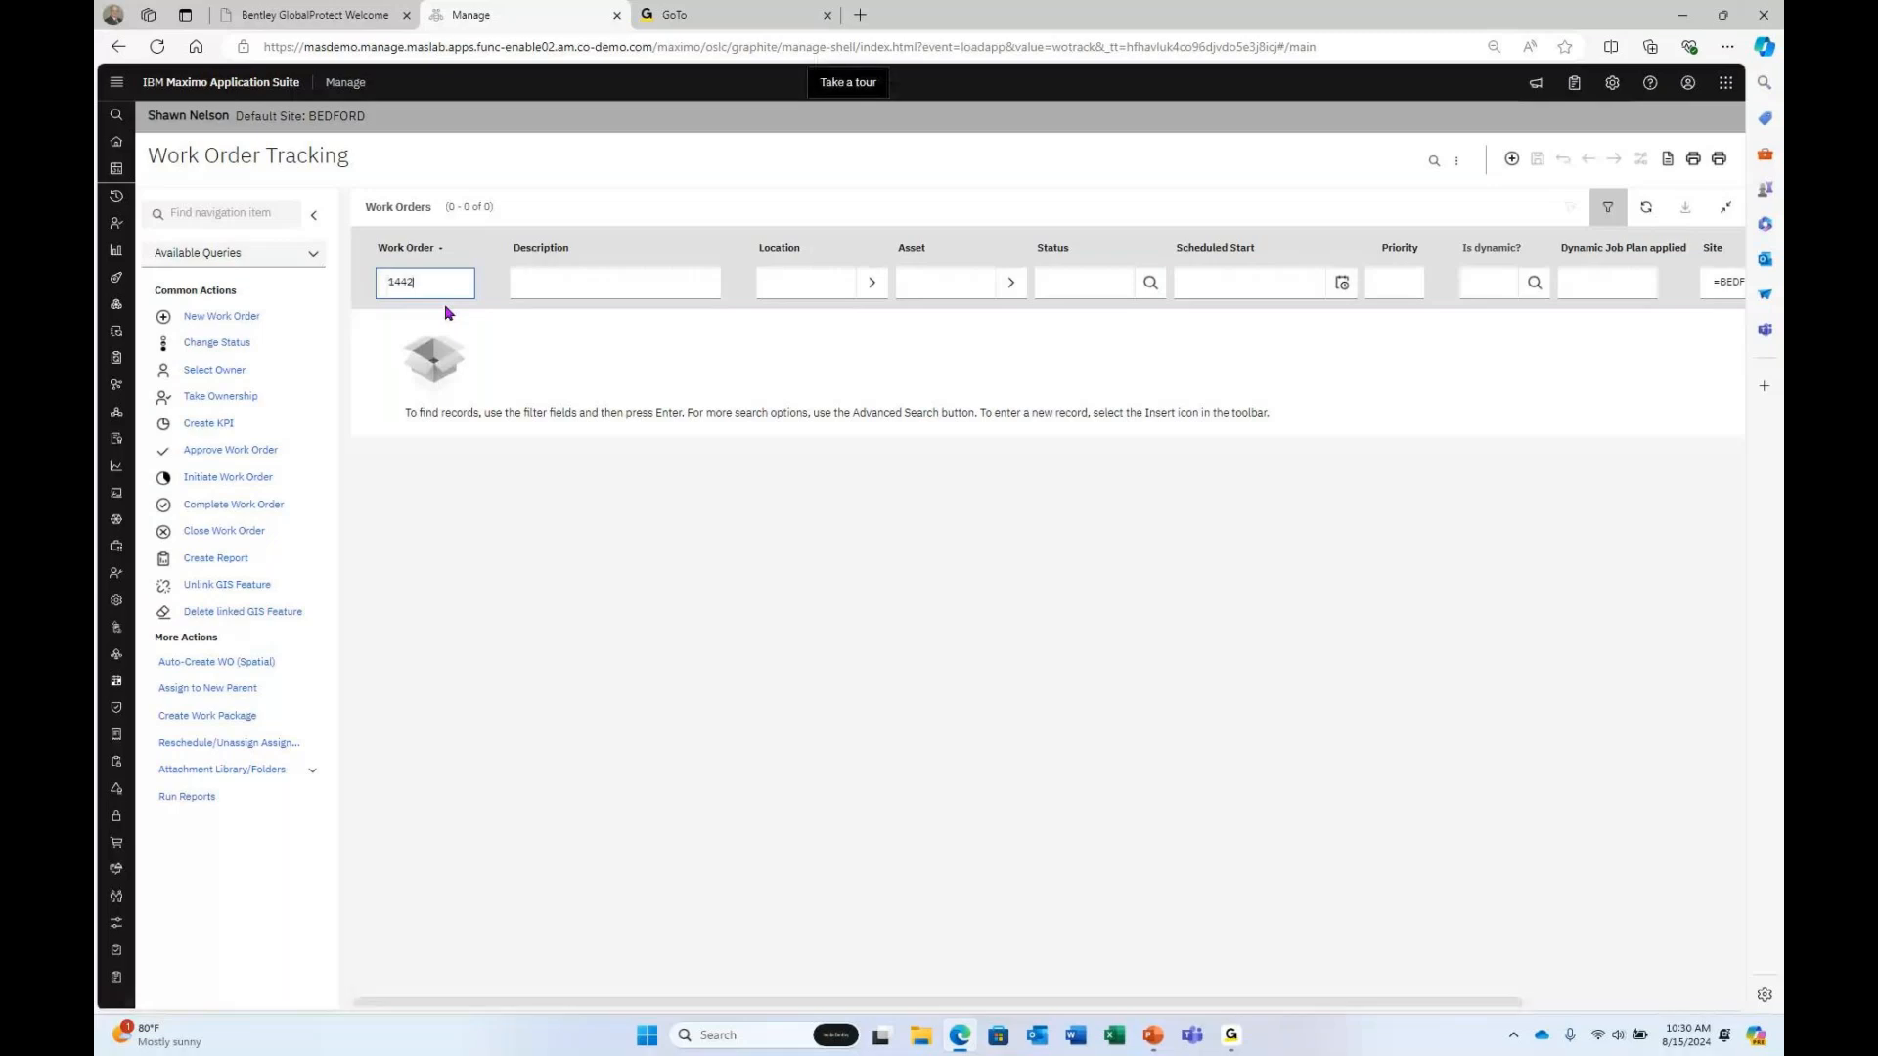
pyautogui.press('Return')
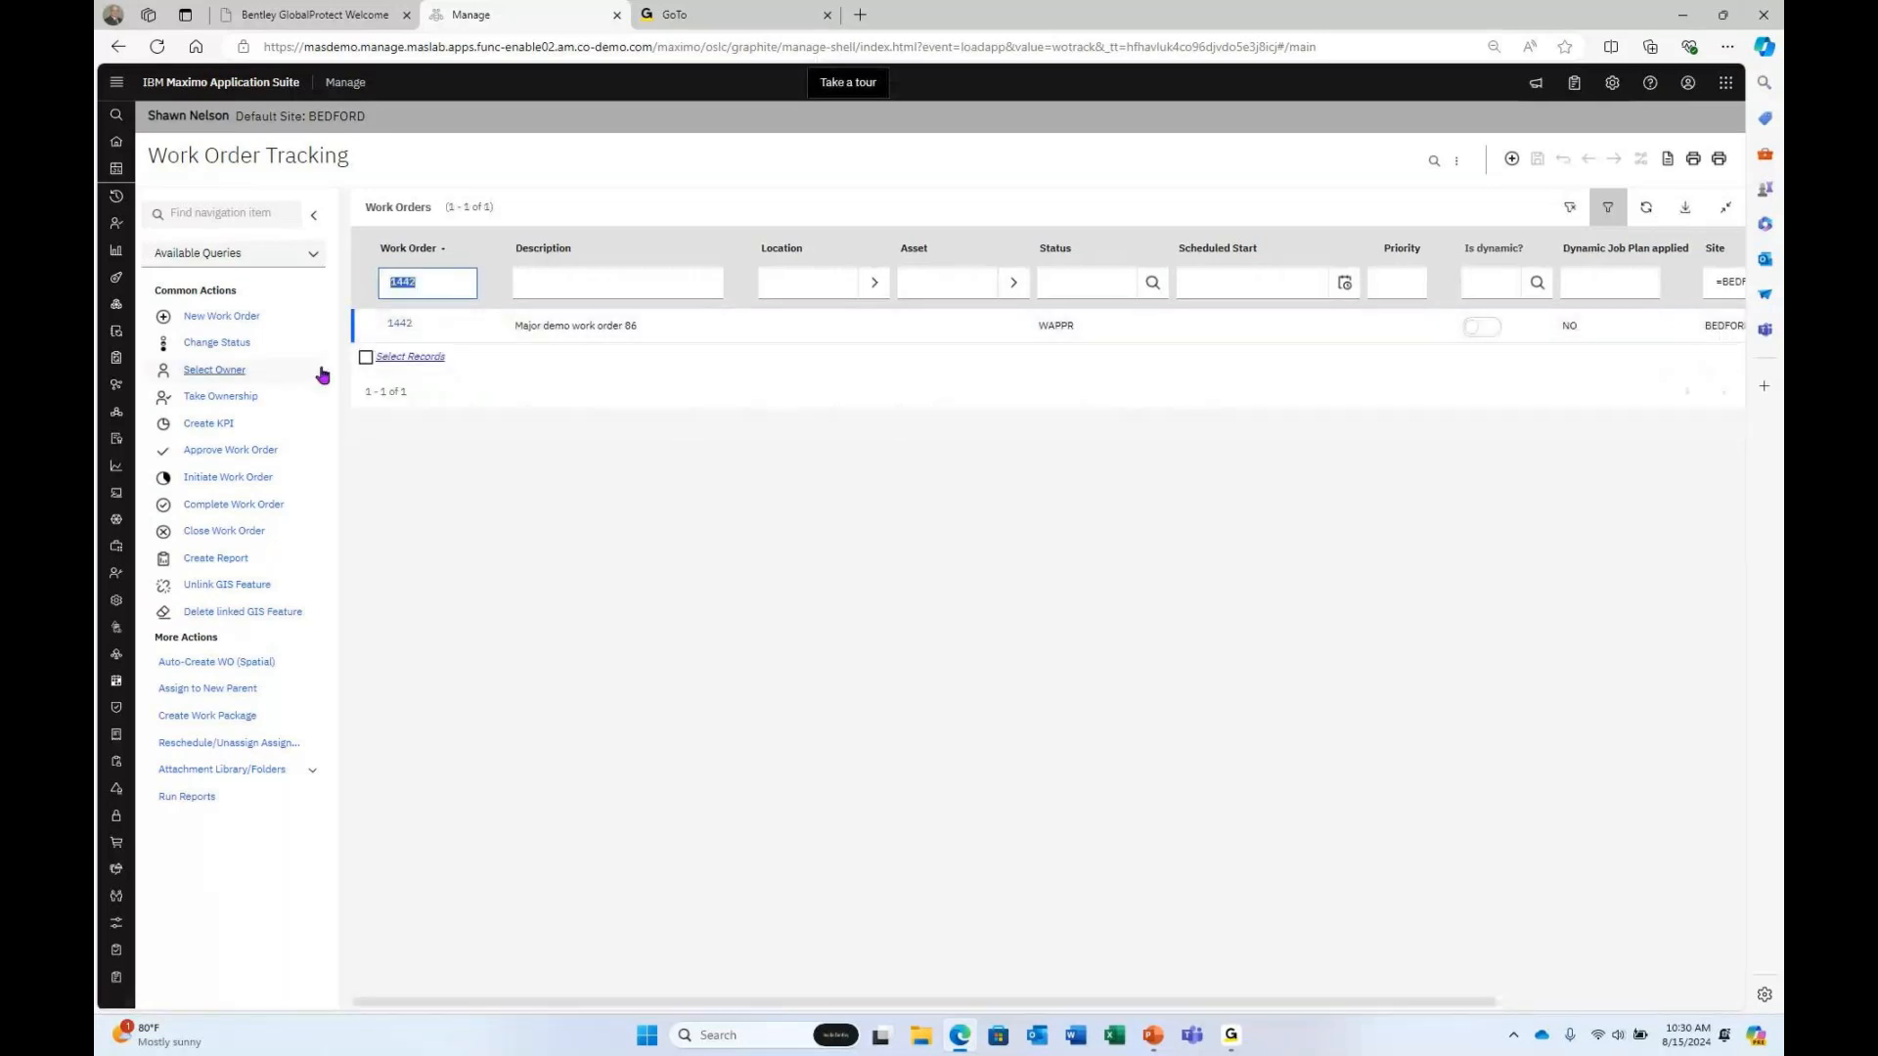
pyautogui.click(386, 325)
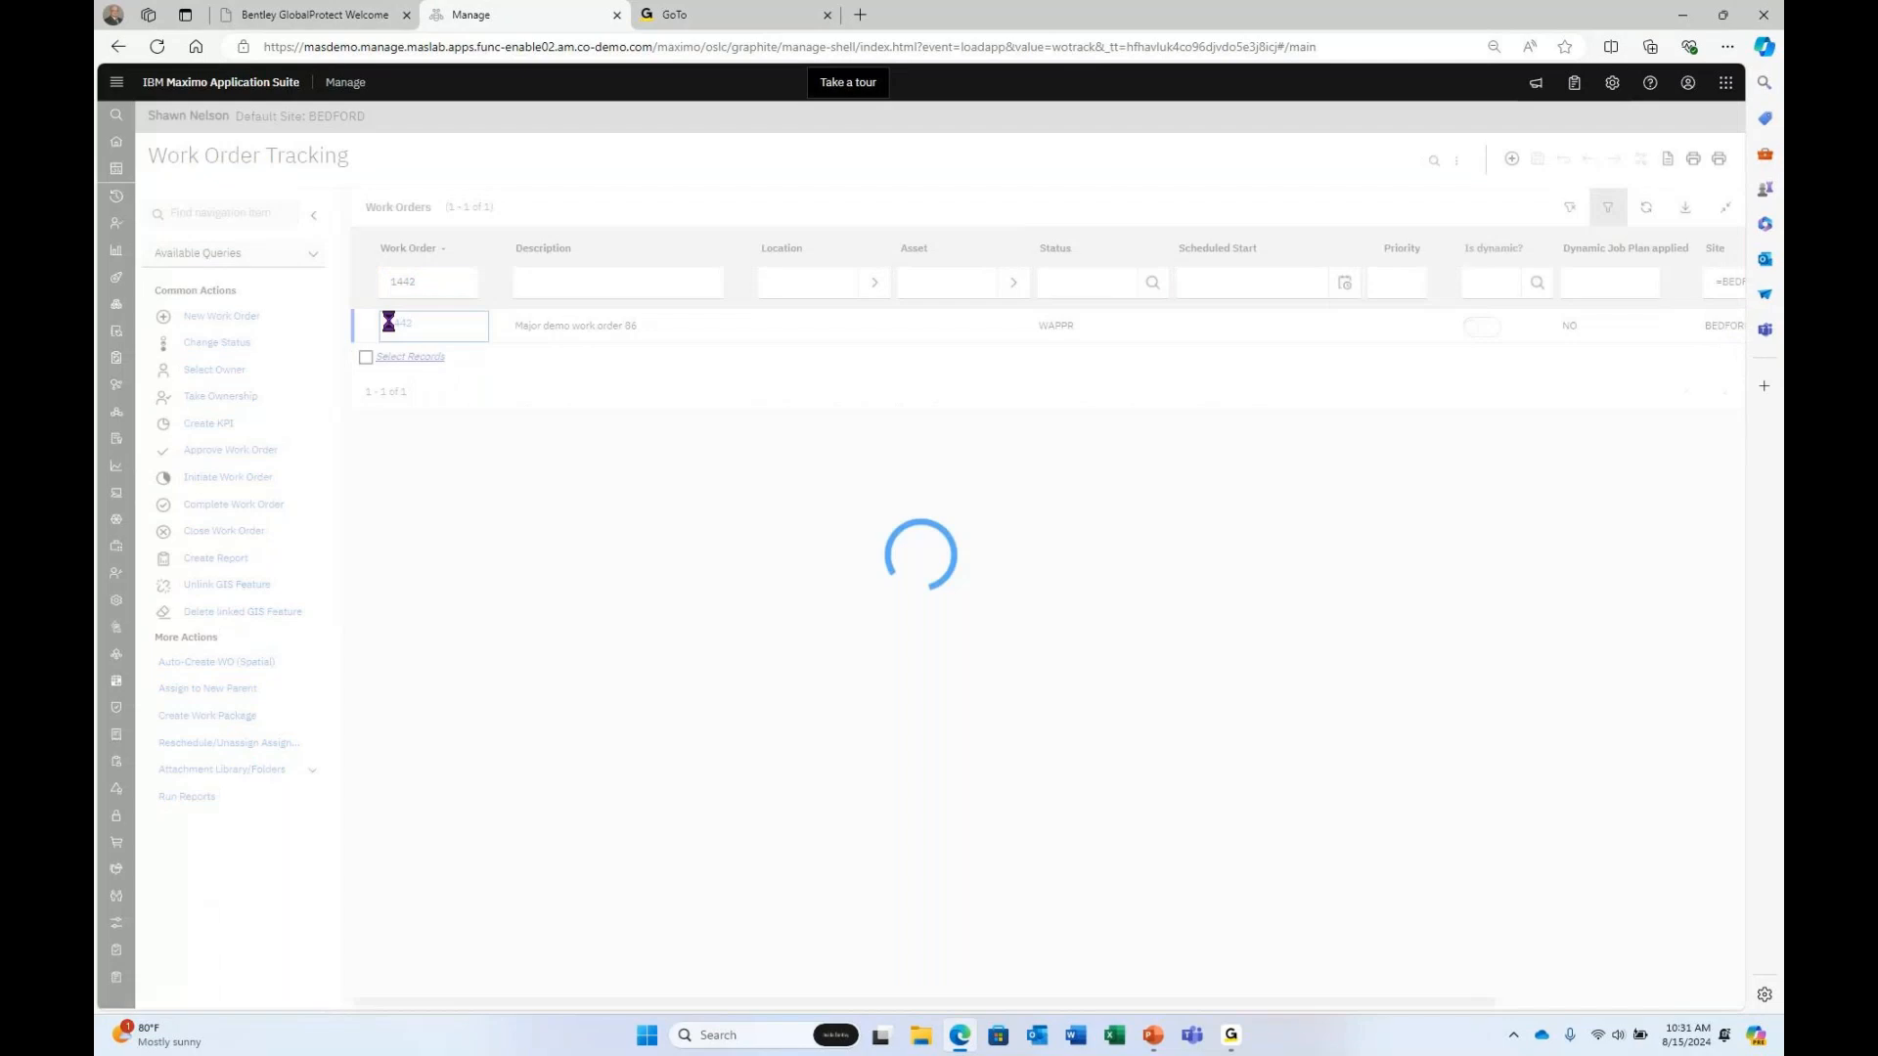
# Set Project ID to MajorPump7, confirm the task lookup offers only Task 1, then clear the Project ID.
pyautogui.click(466, 387)
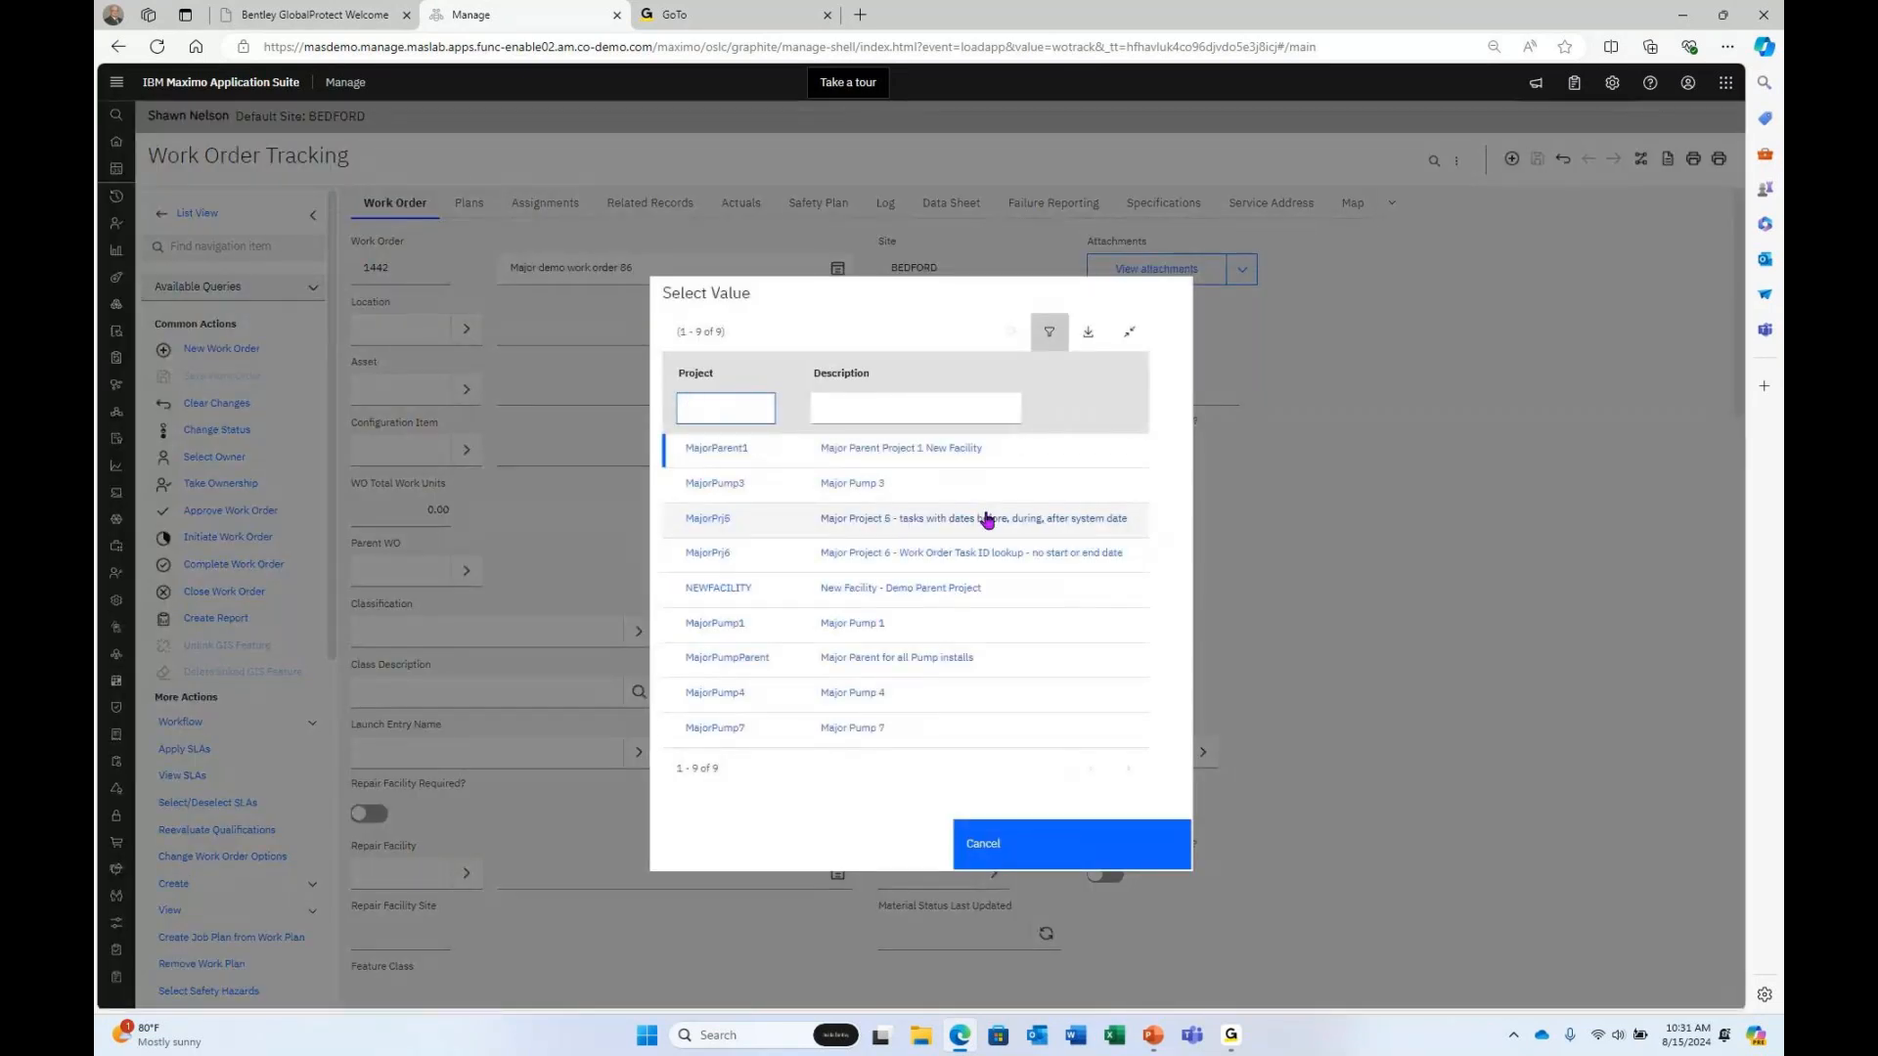
pyautogui.click(716, 729)
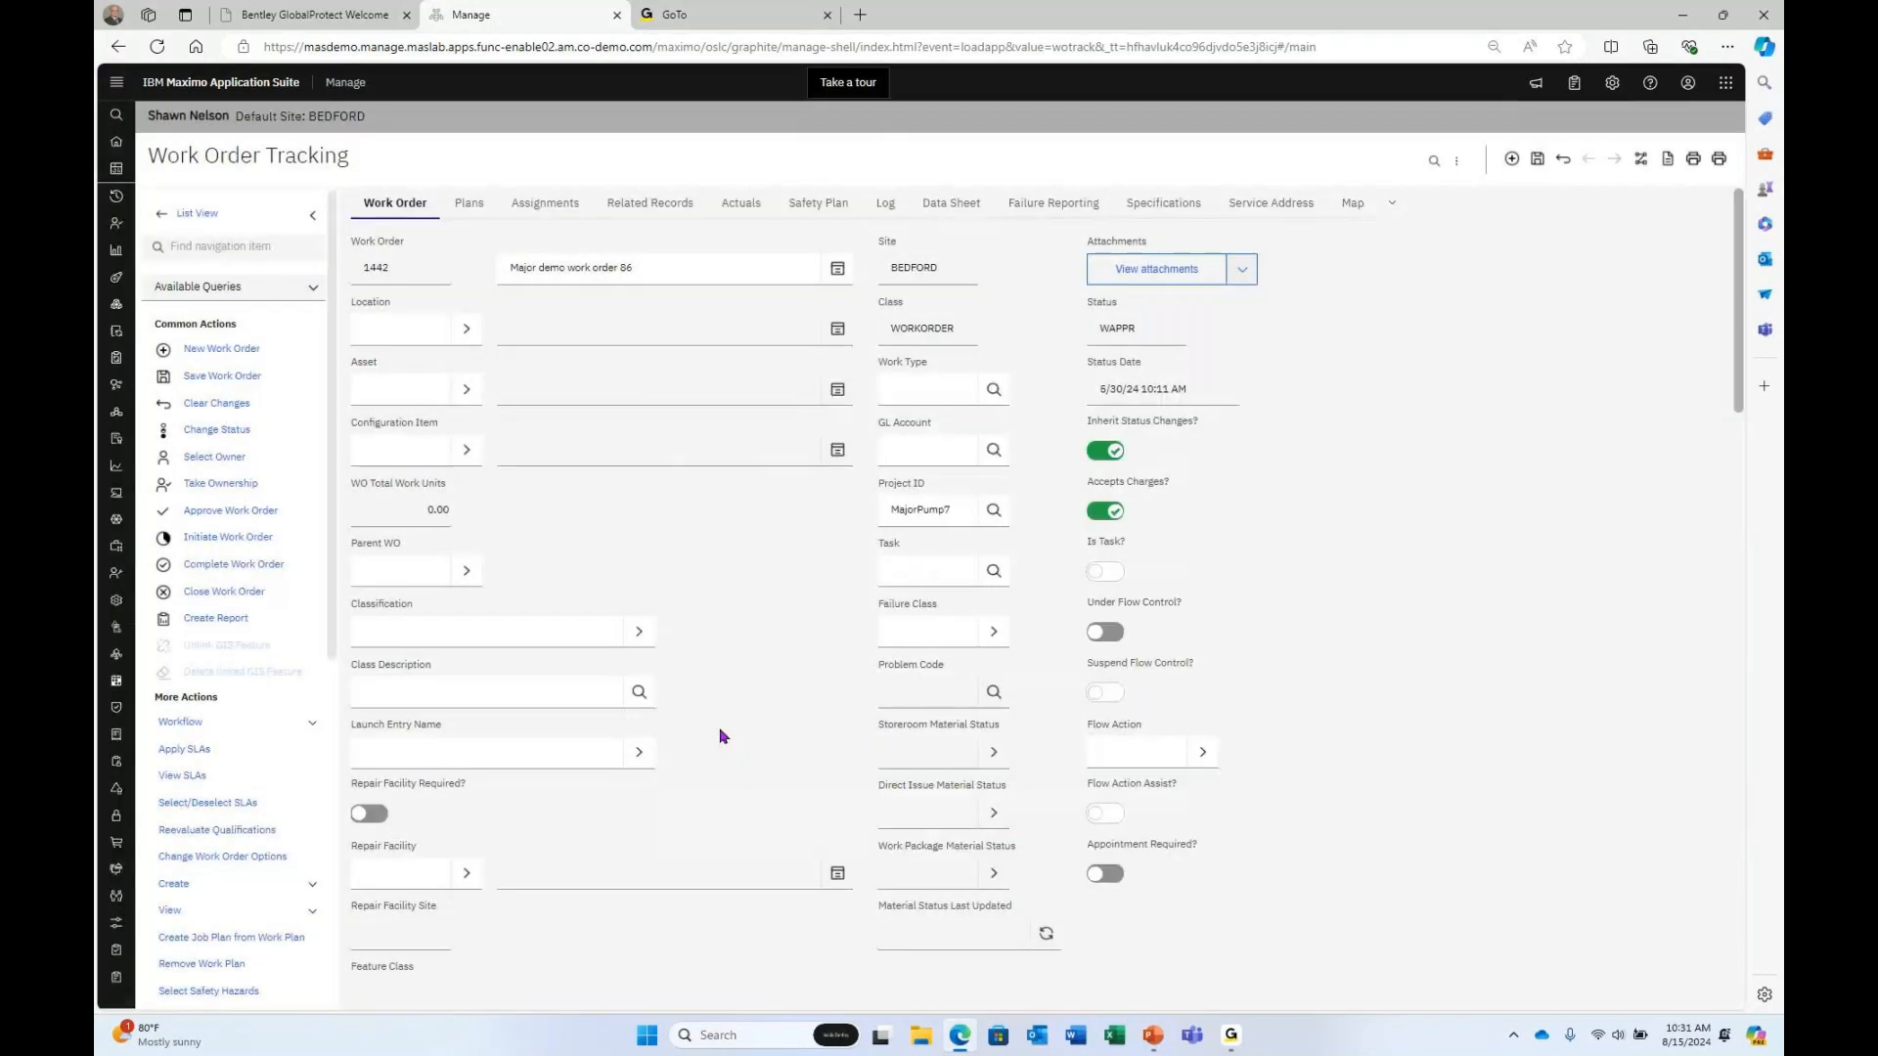
pyautogui.click(992, 570)
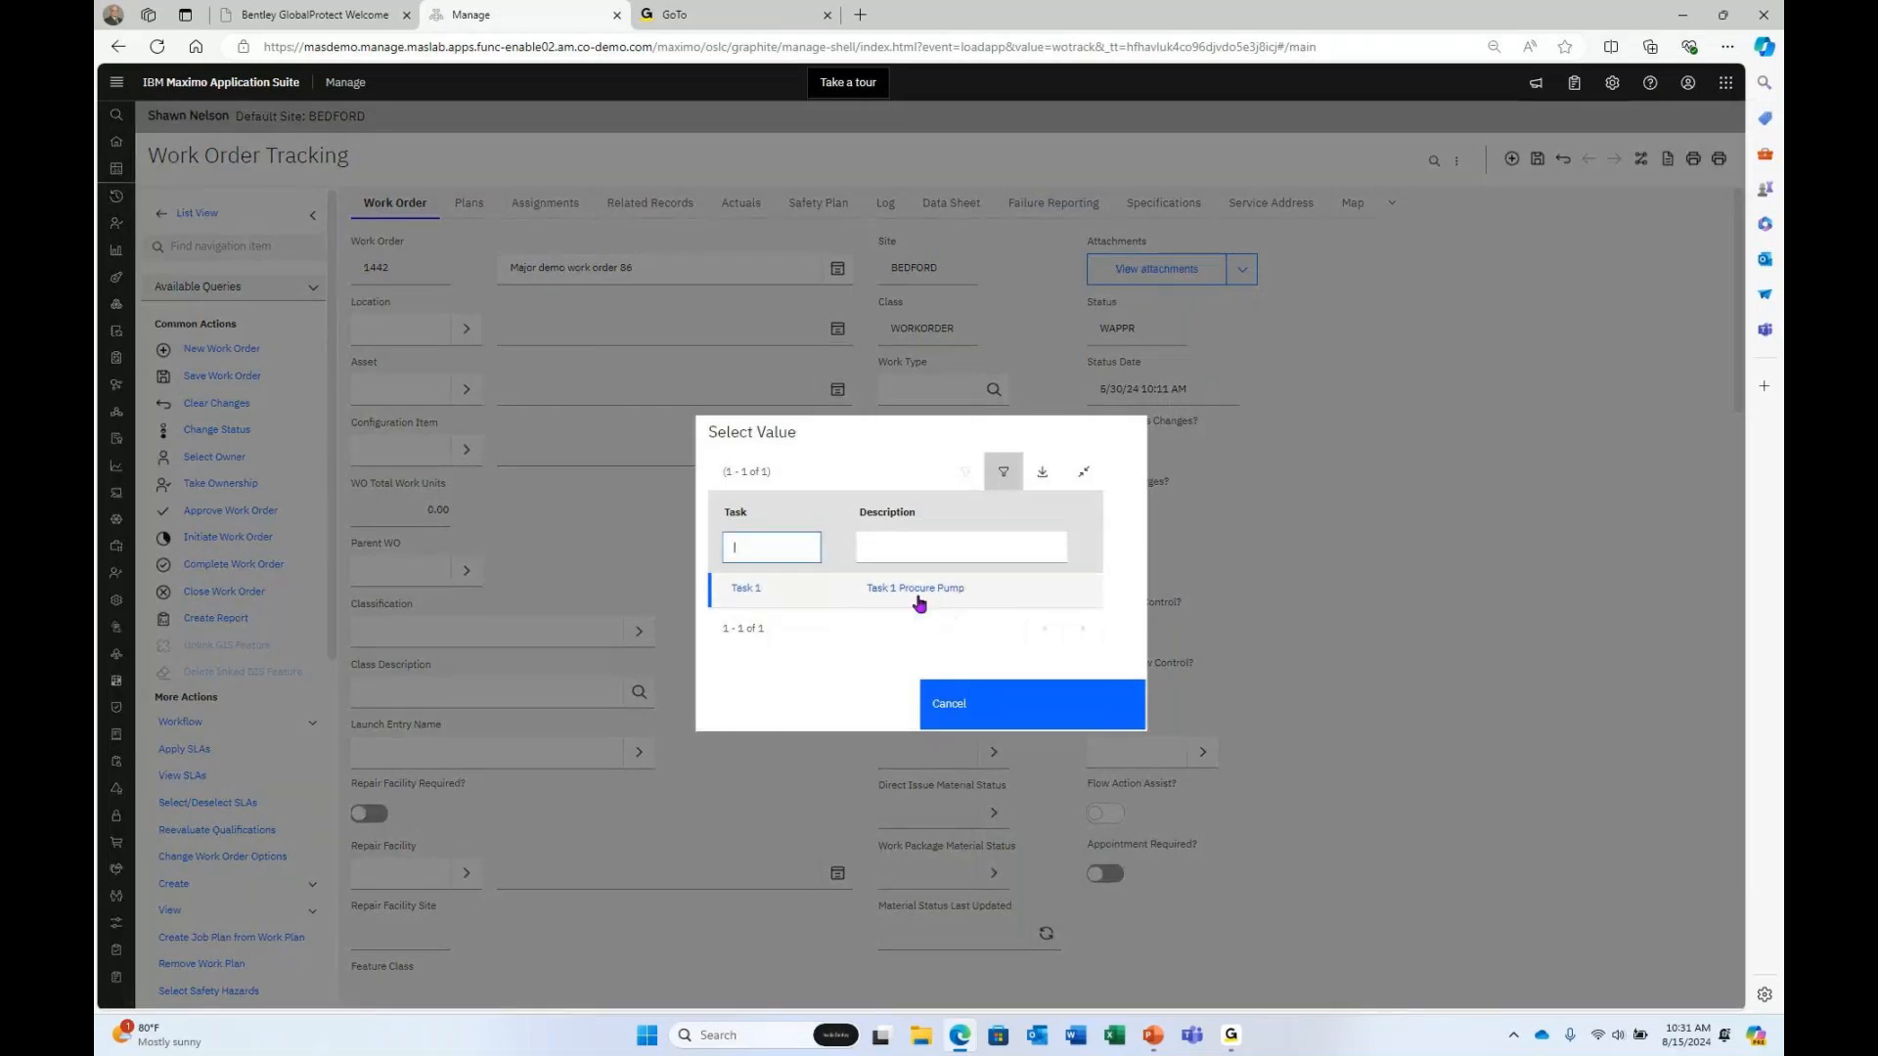
pyautogui.click(983, 705)
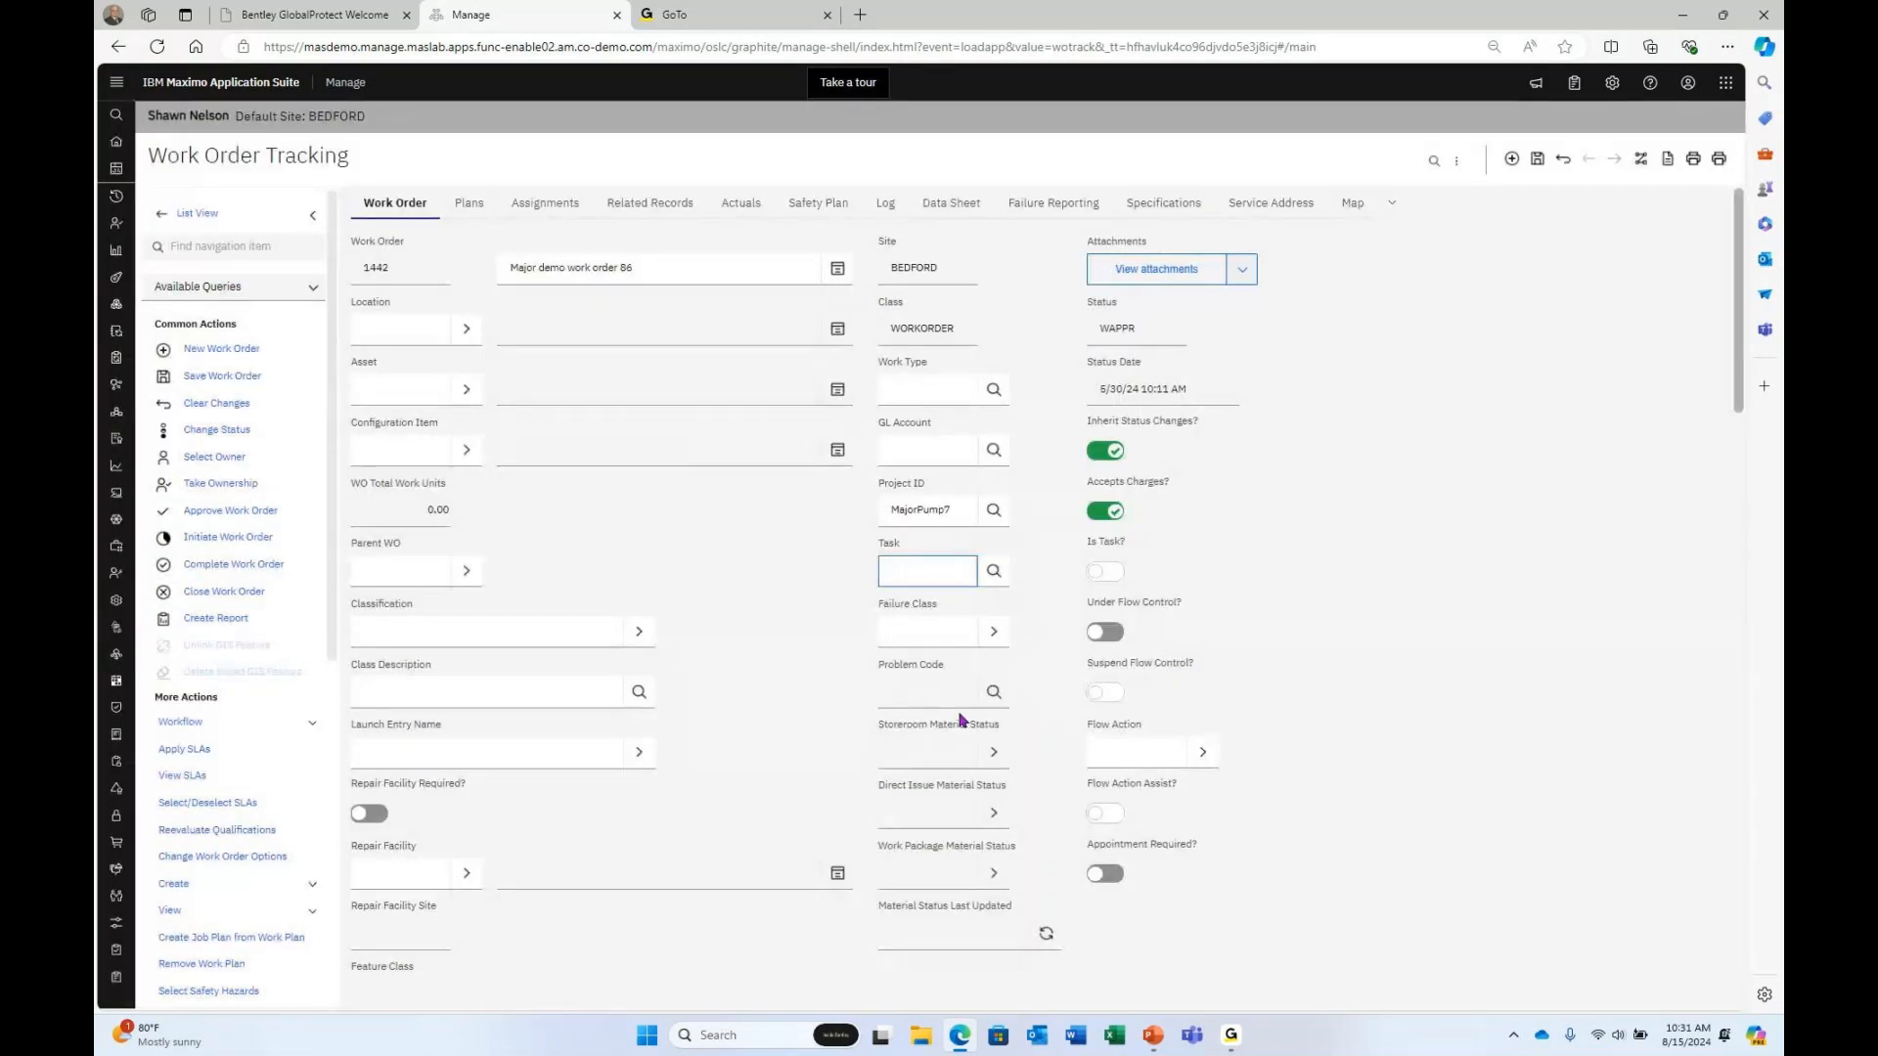
pyautogui.click(978, 510)
pyautogui.doubleClick(963, 507)
pyautogui.press('Delete')
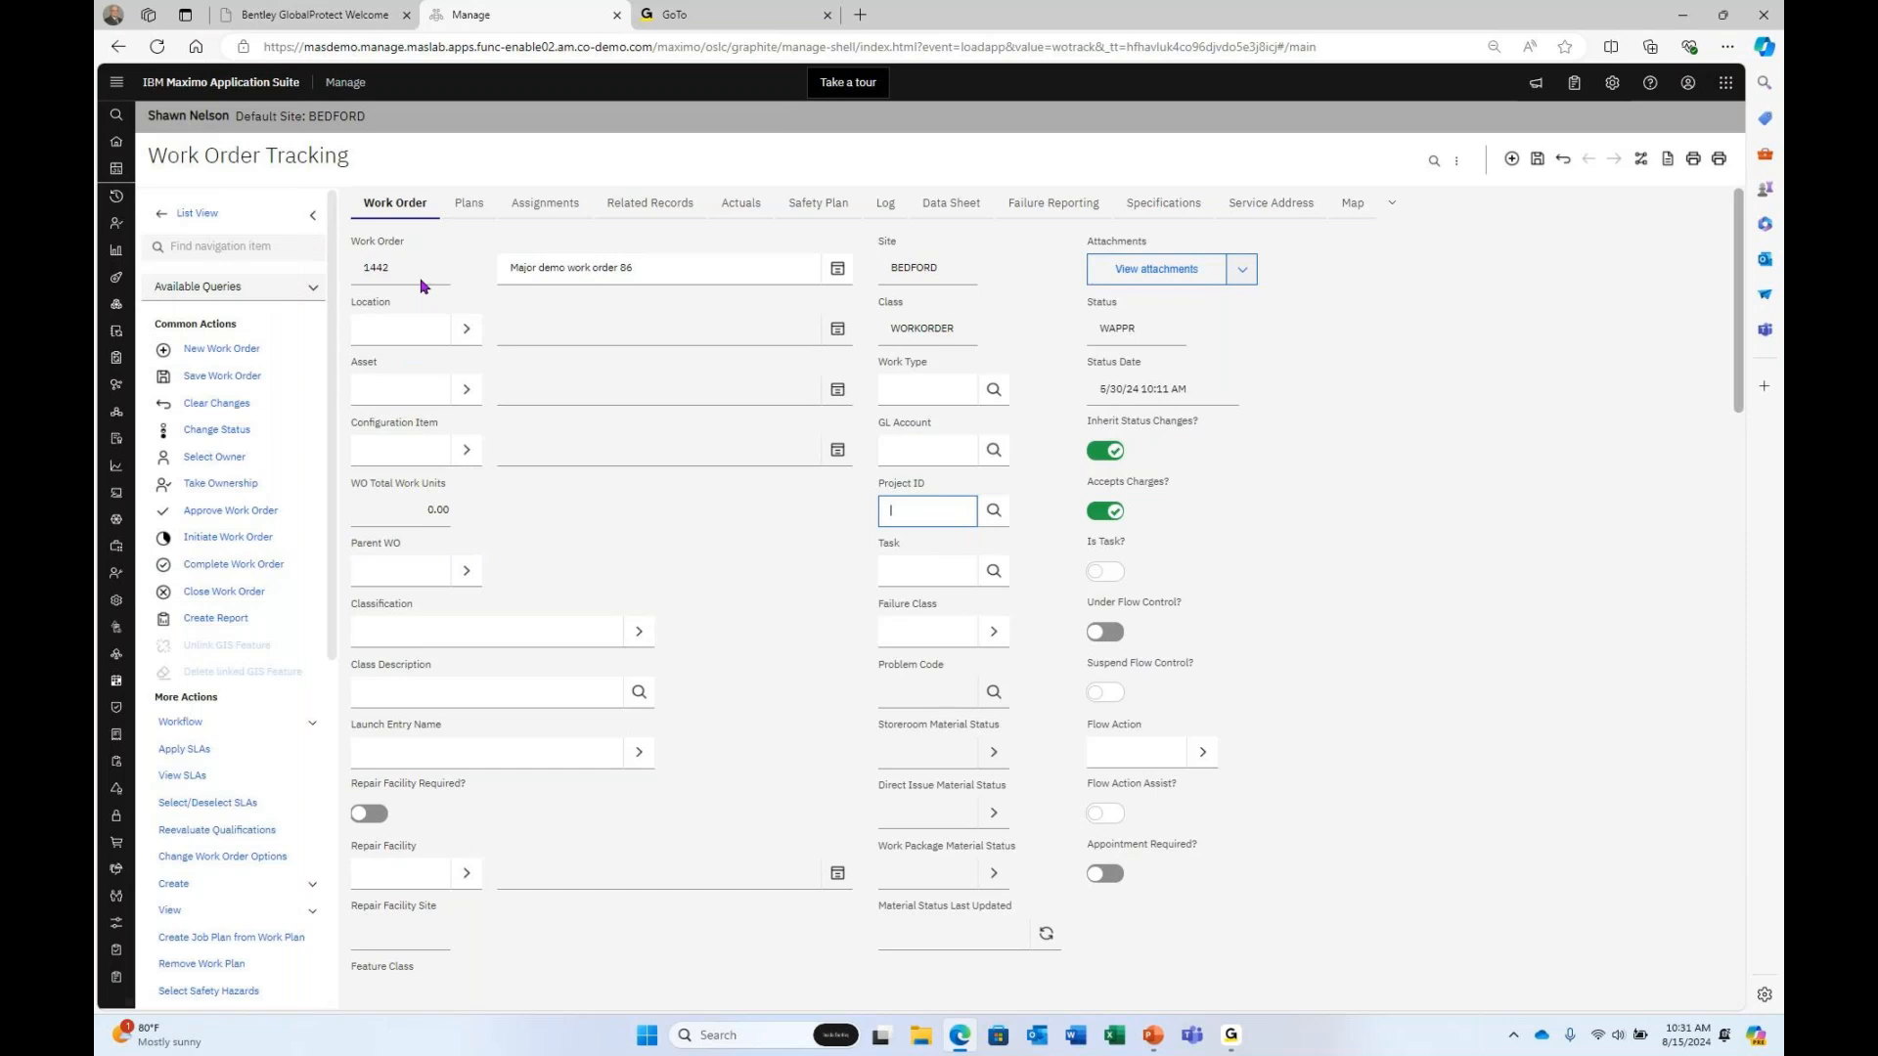
# Return to Cost Management, discarding the unsaved work order changes.
pyautogui.moveTo(117, 199)
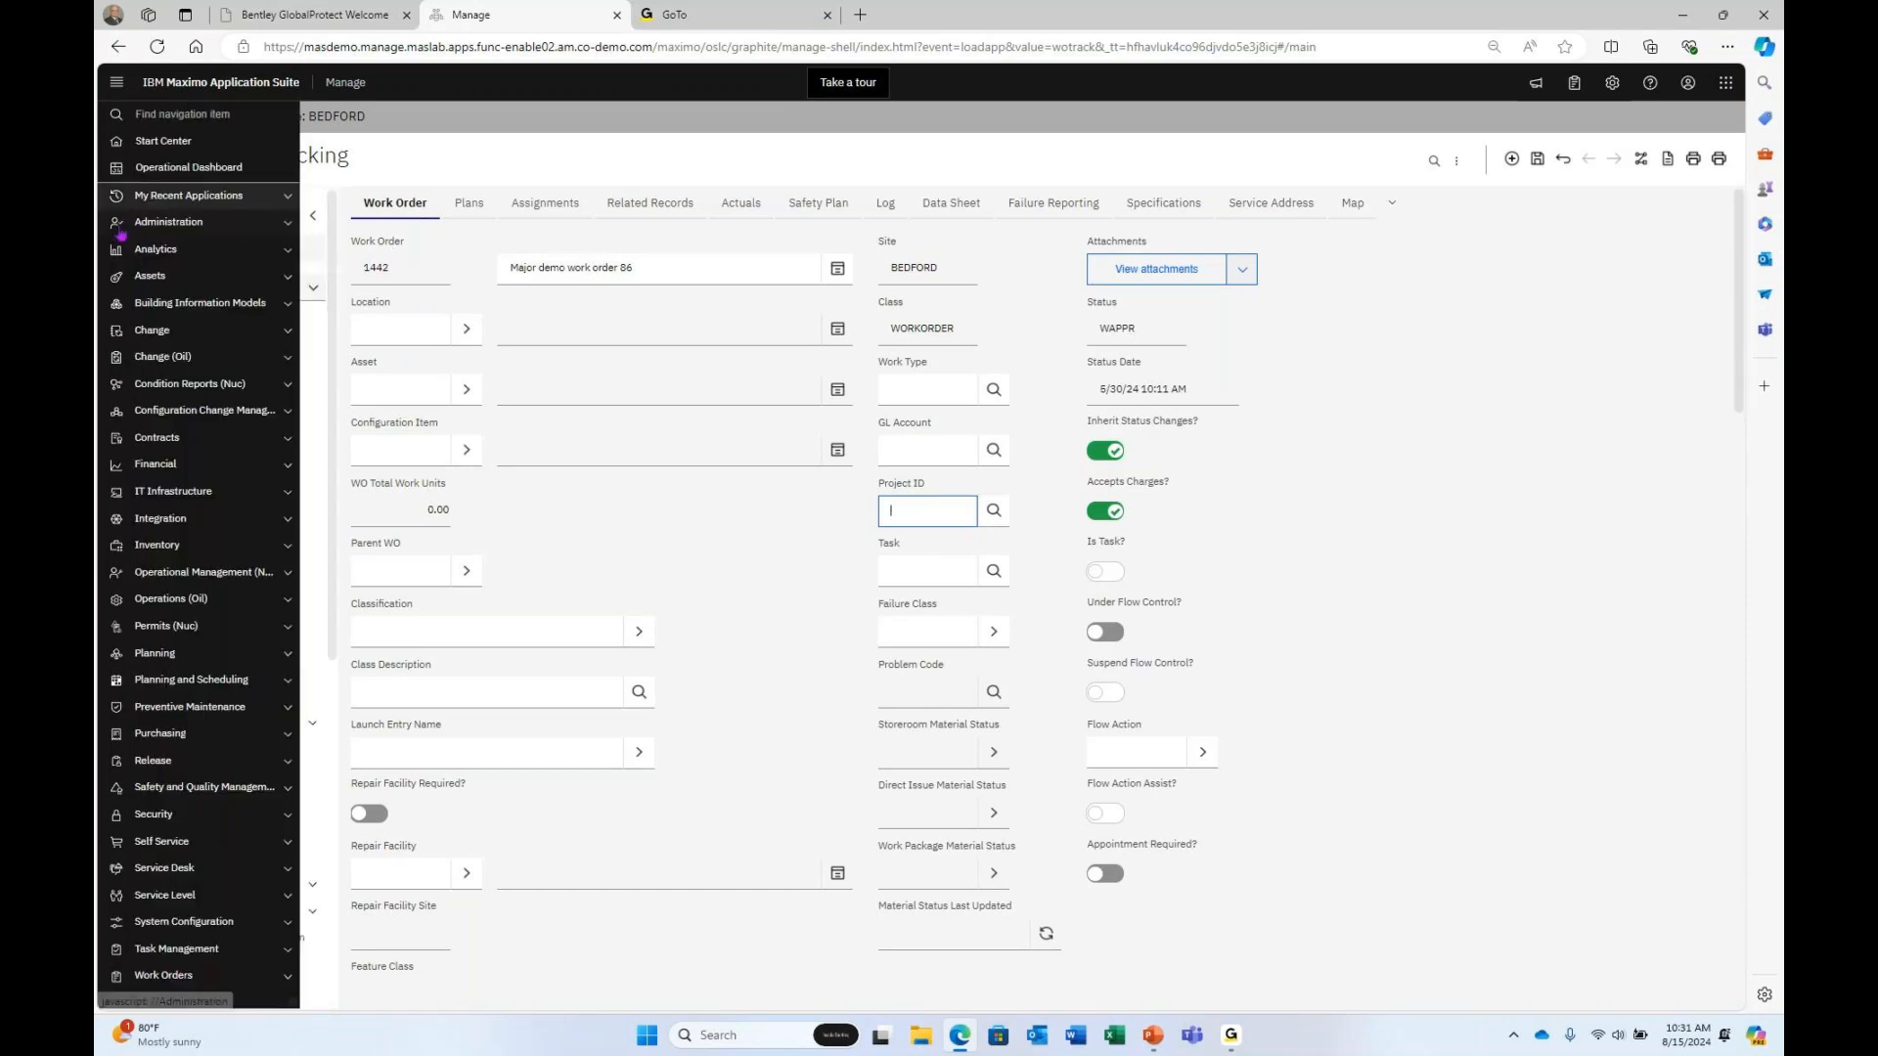
pyautogui.click(159, 201)
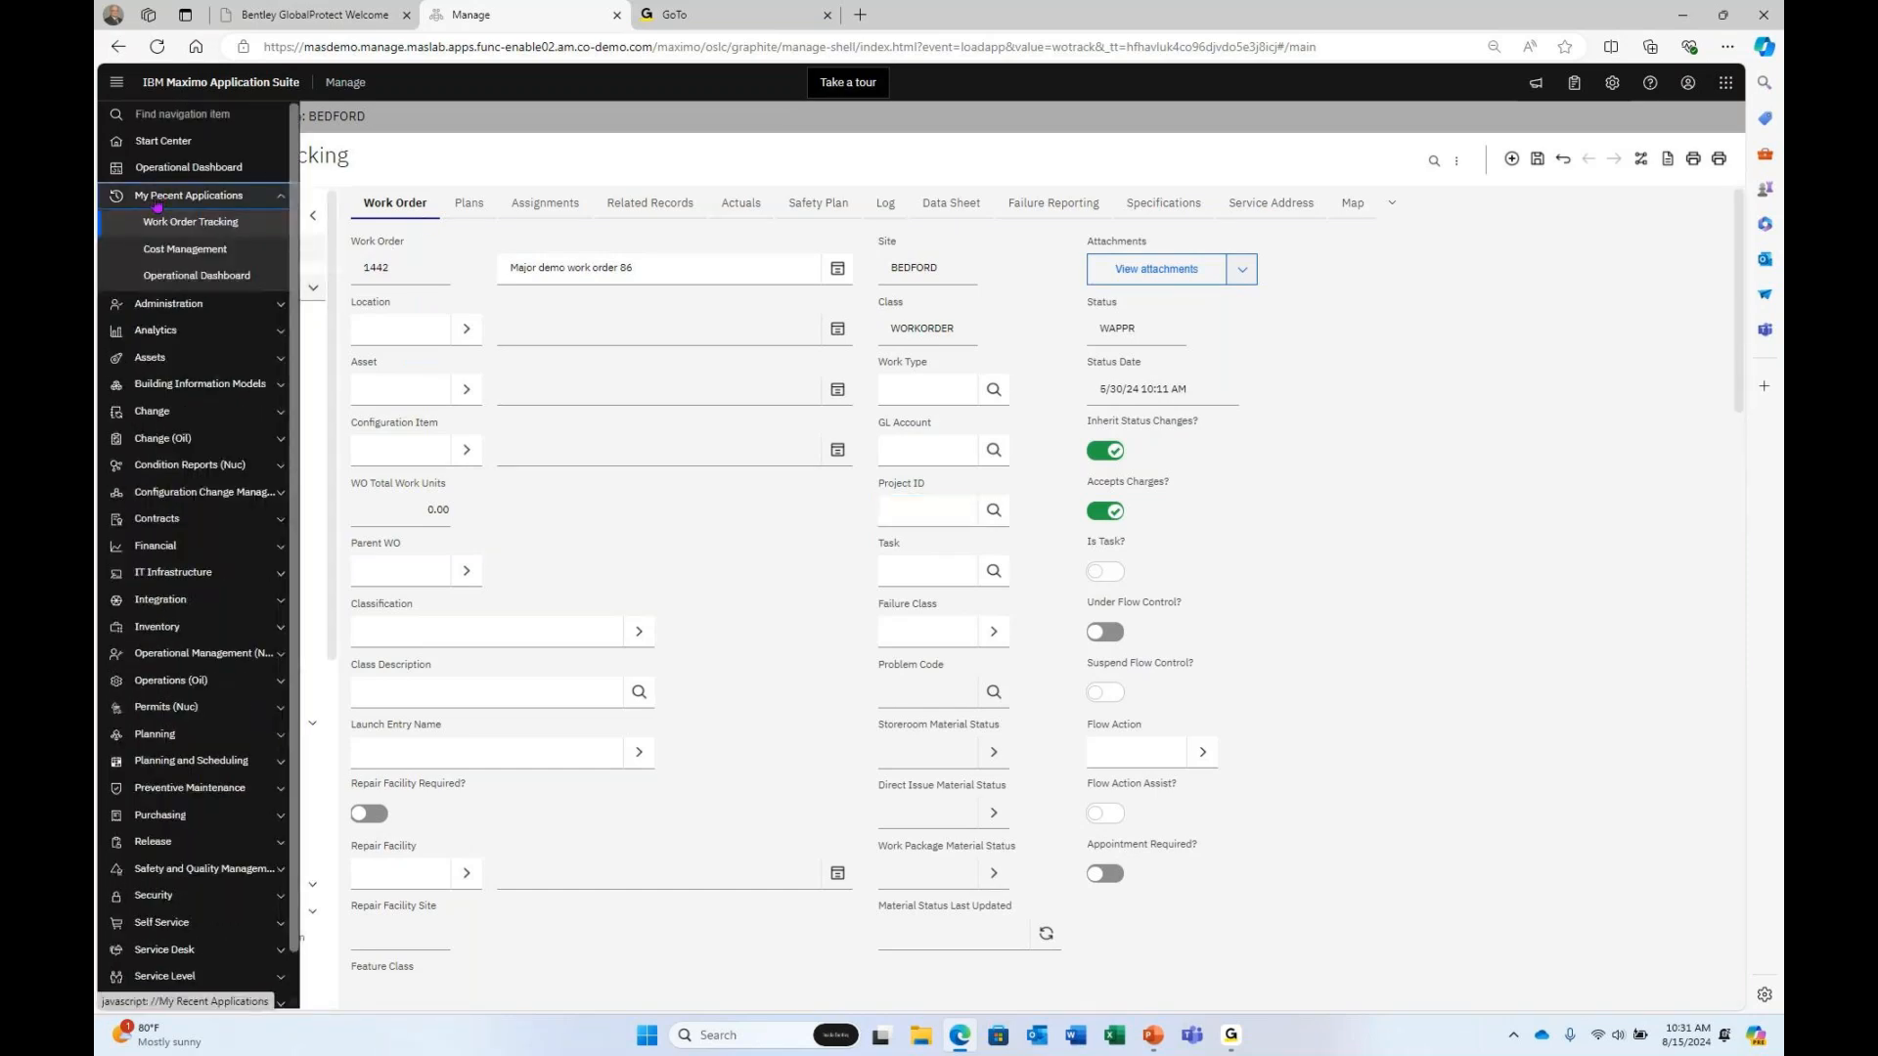
pyautogui.click(175, 277)
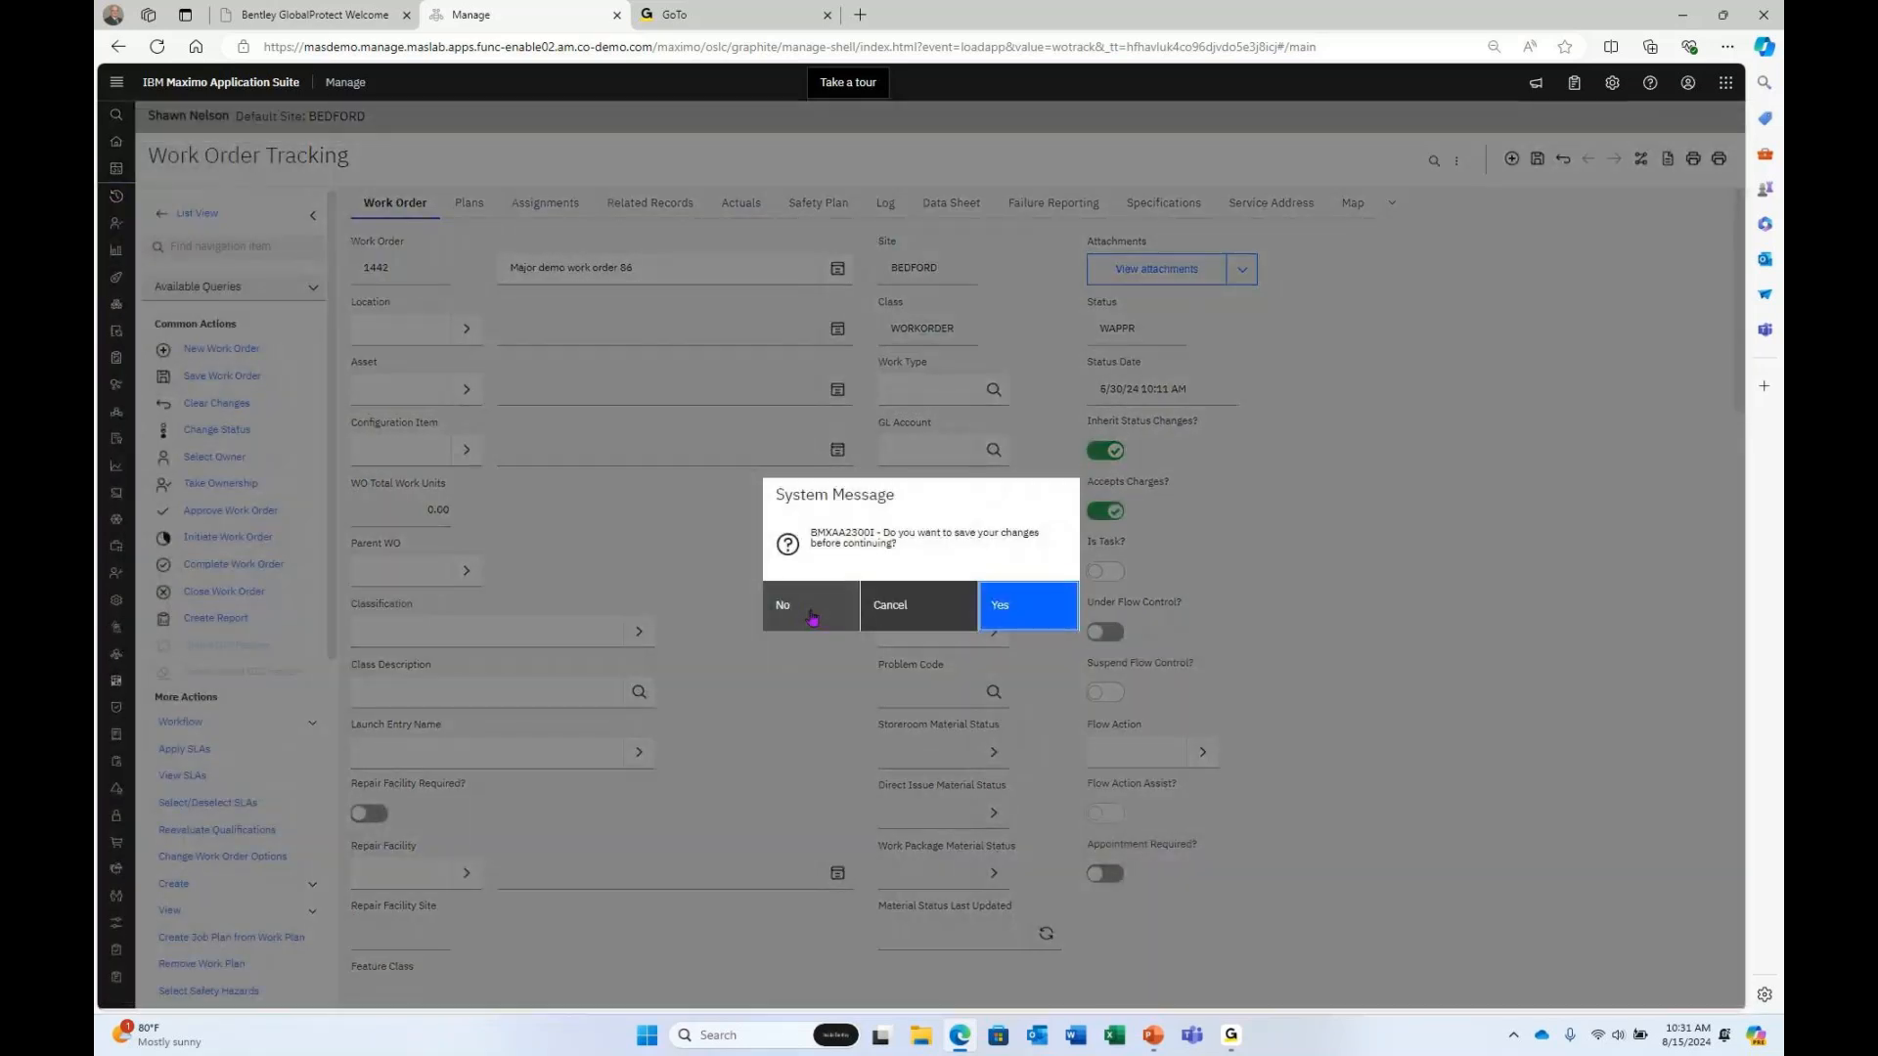
pyautogui.click(812, 616)
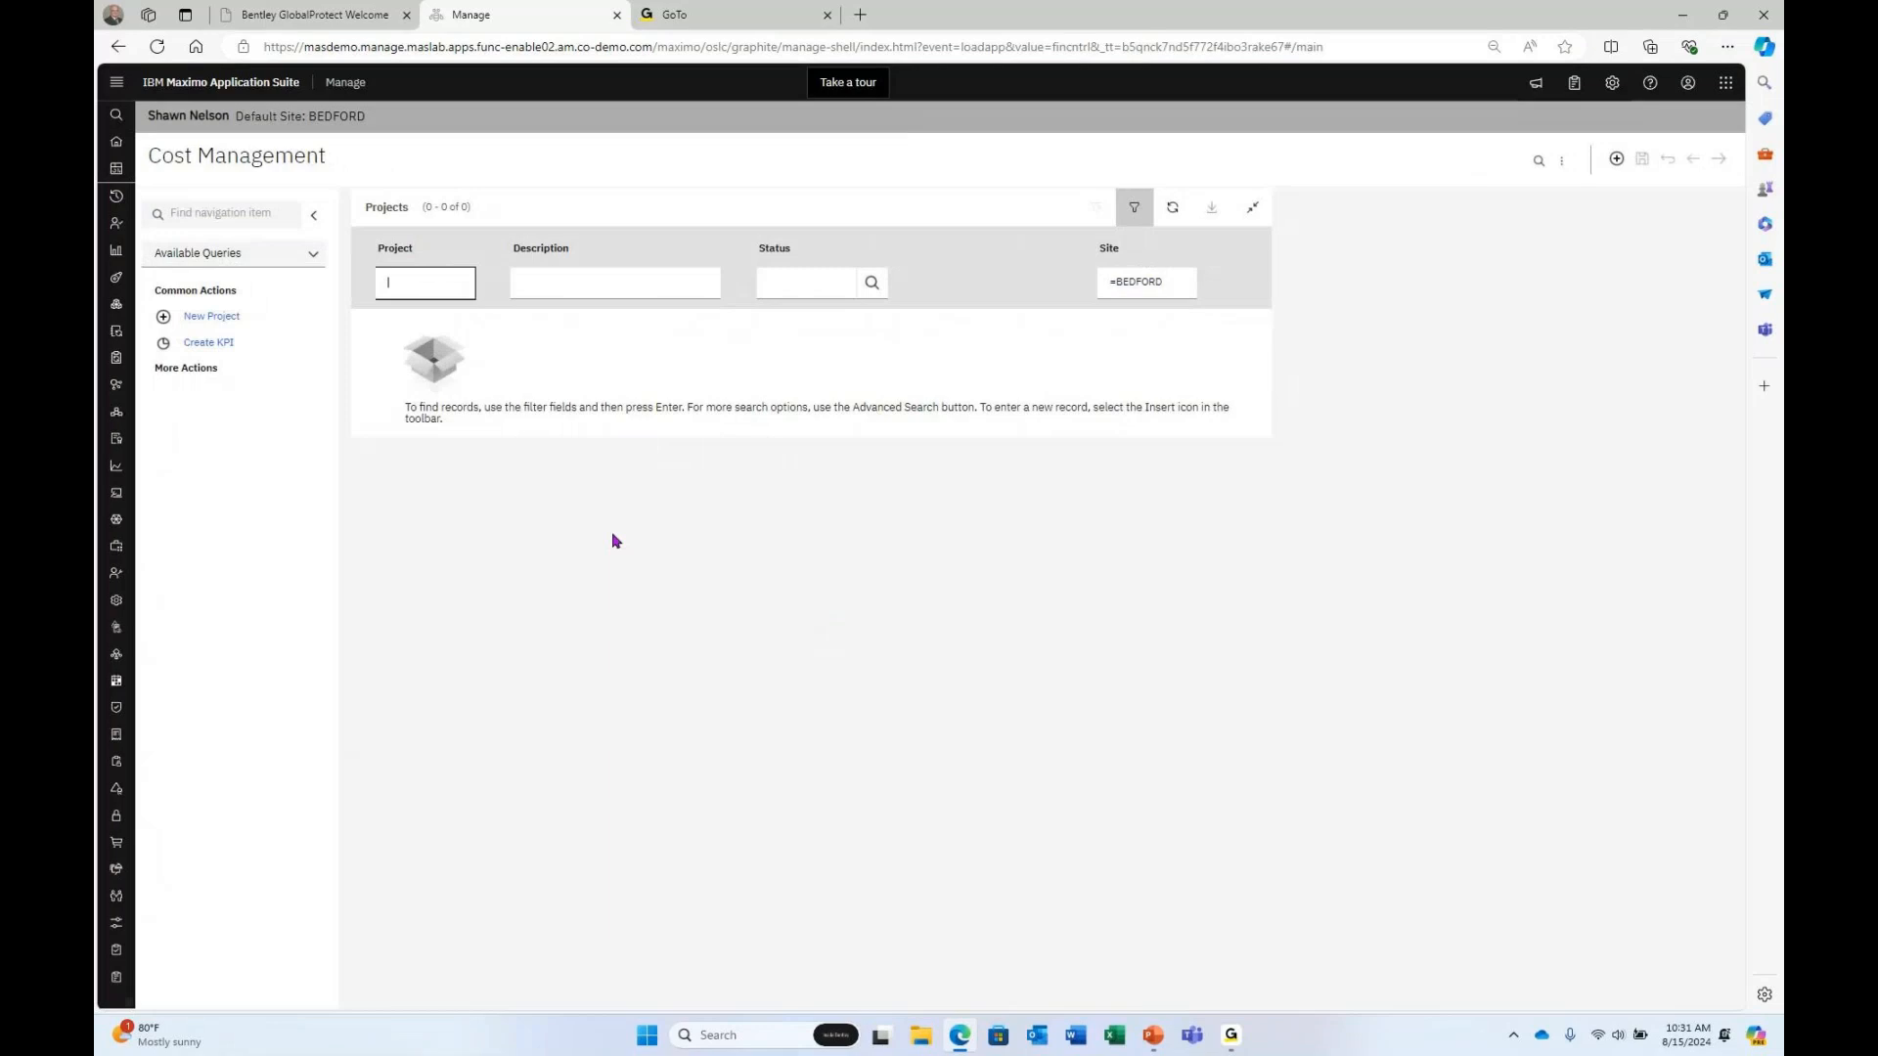
# Search projects for 'major' and open MajorPump1, showing its five tasks.
pyautogui.click(601, 281)
pyautogui.write('major')
pyautogui.press('Return')
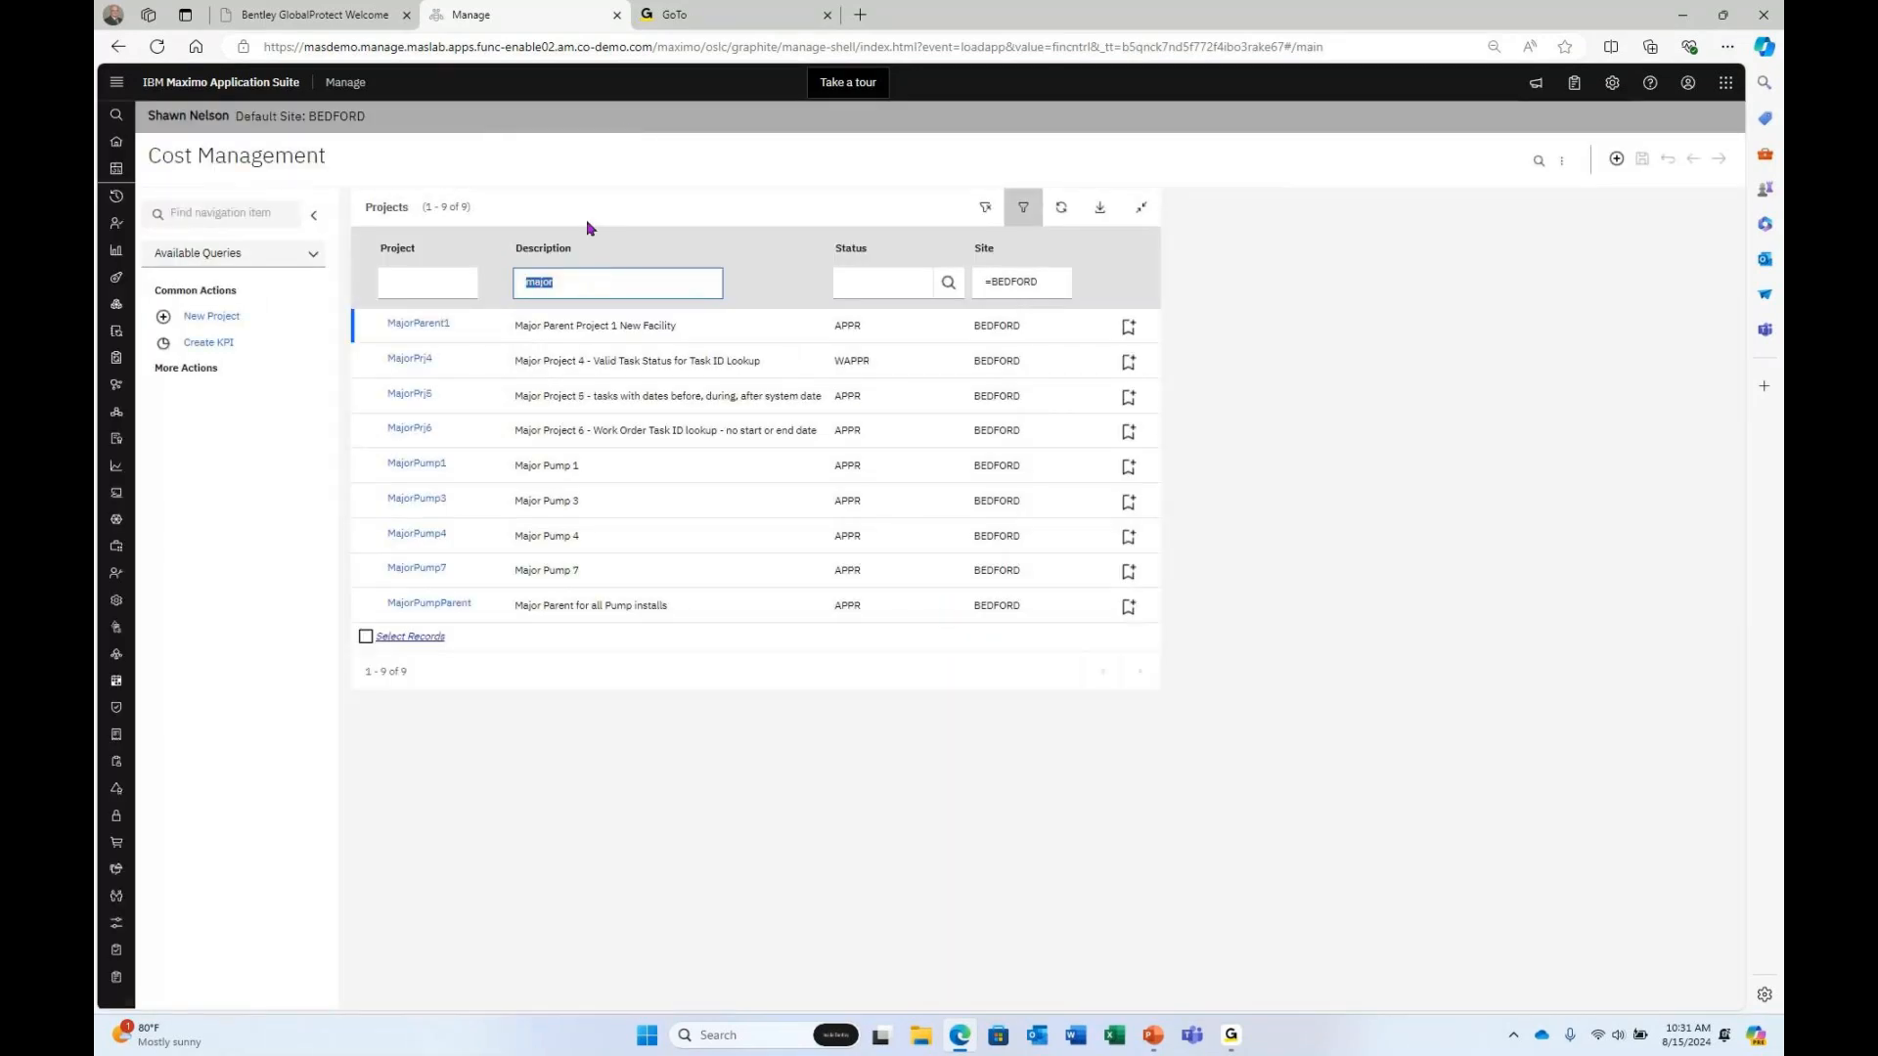
pyautogui.click(430, 463)
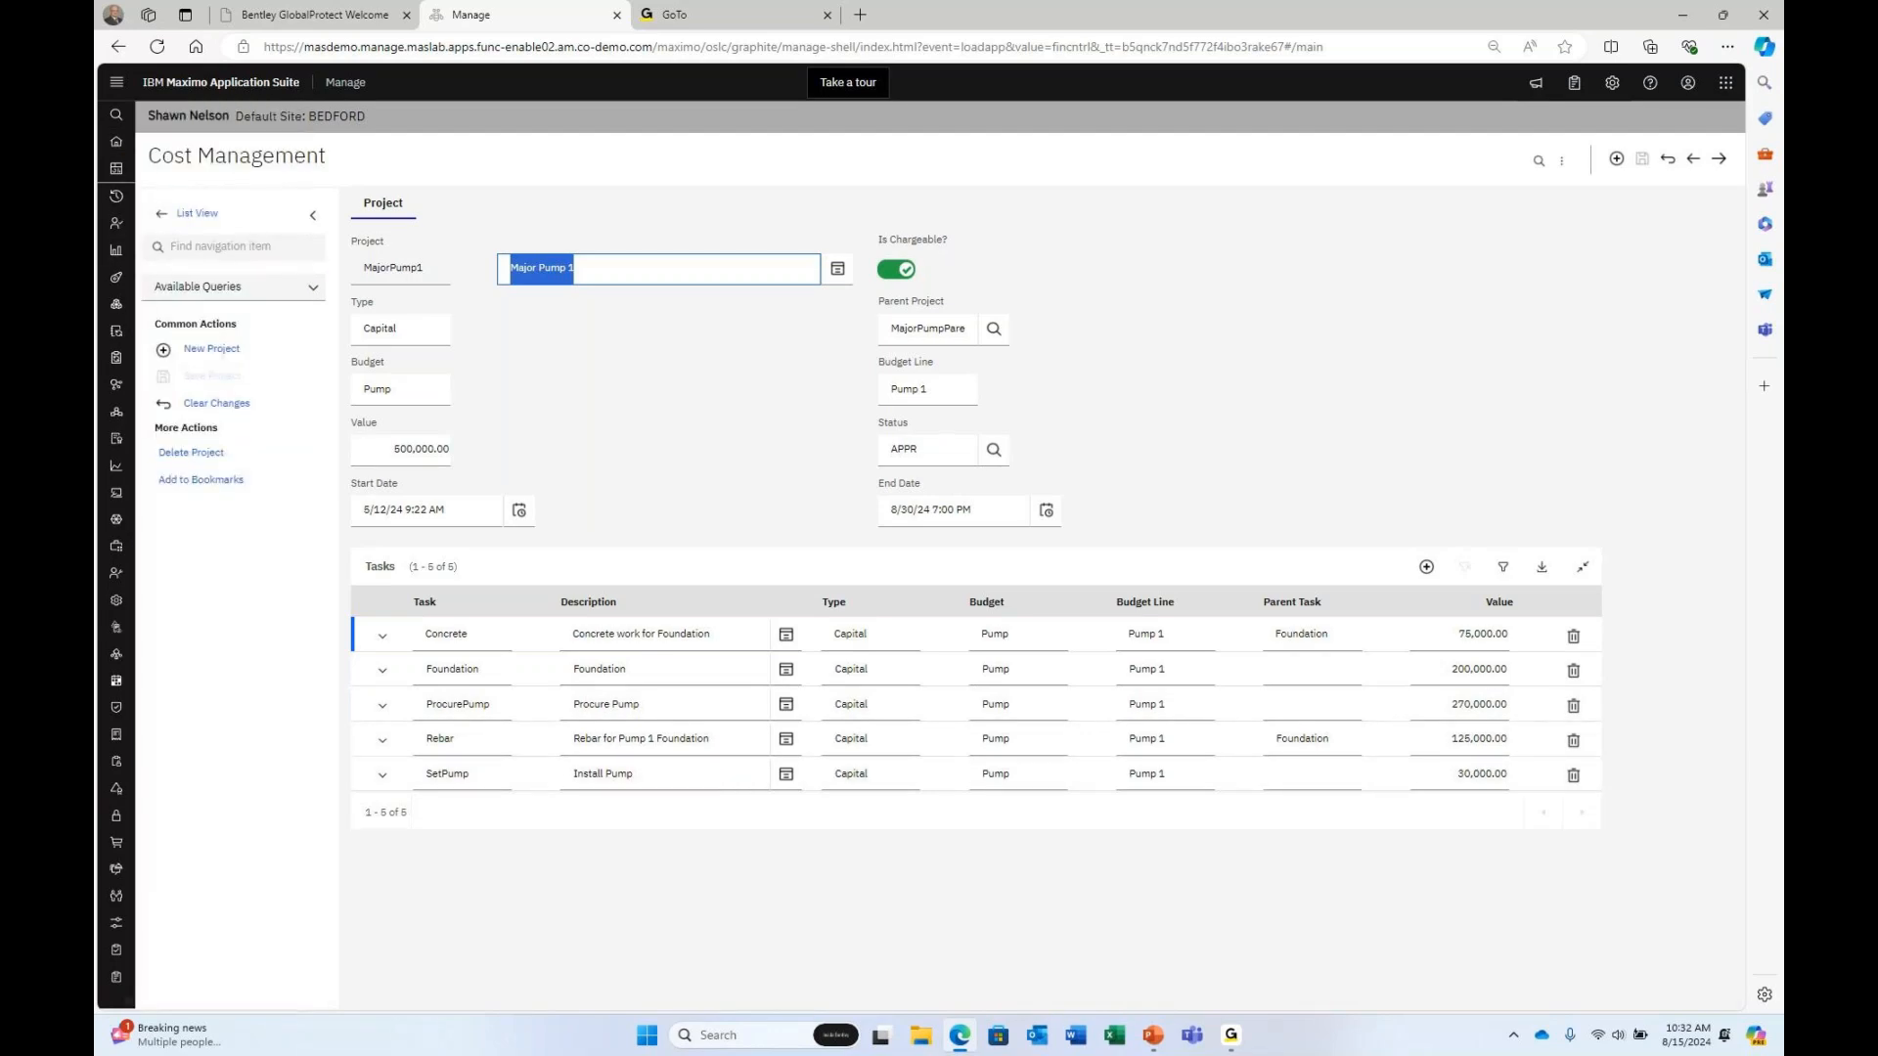
pyautogui.moveTo(142, 265)
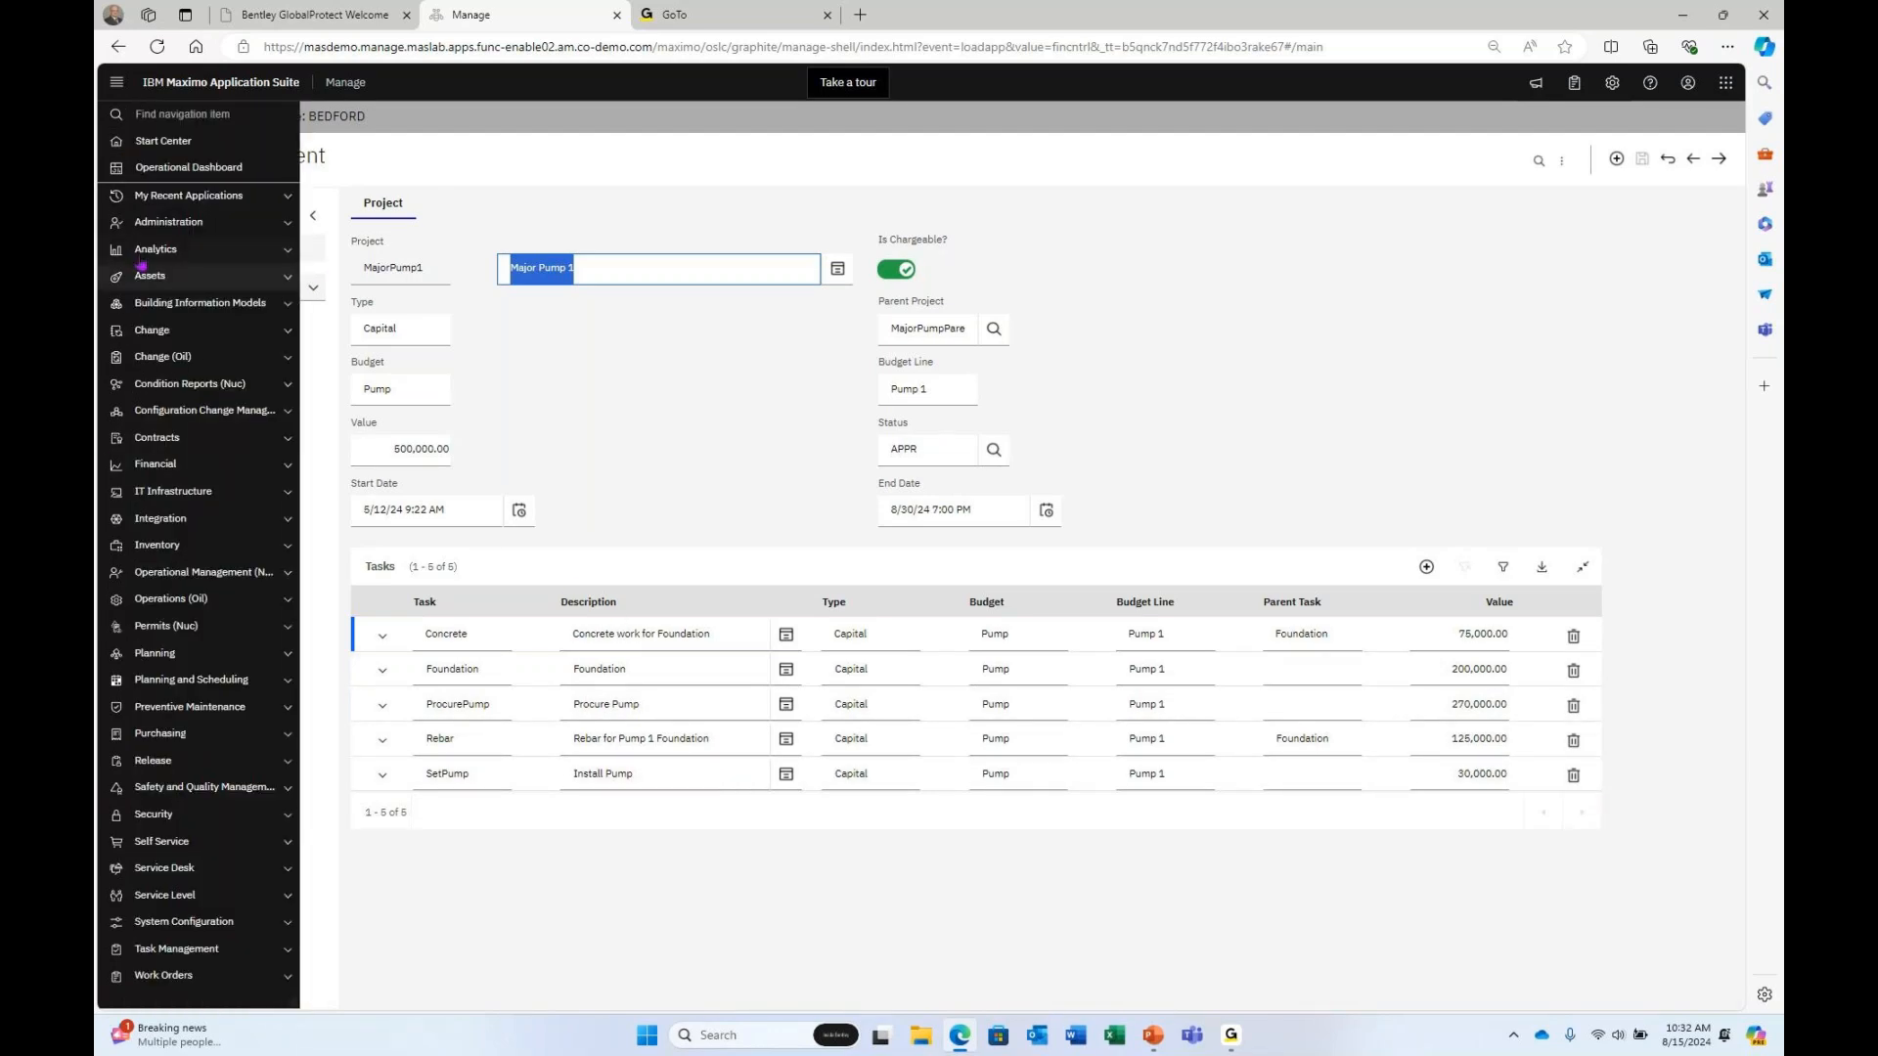
pyautogui.click(682, 465)
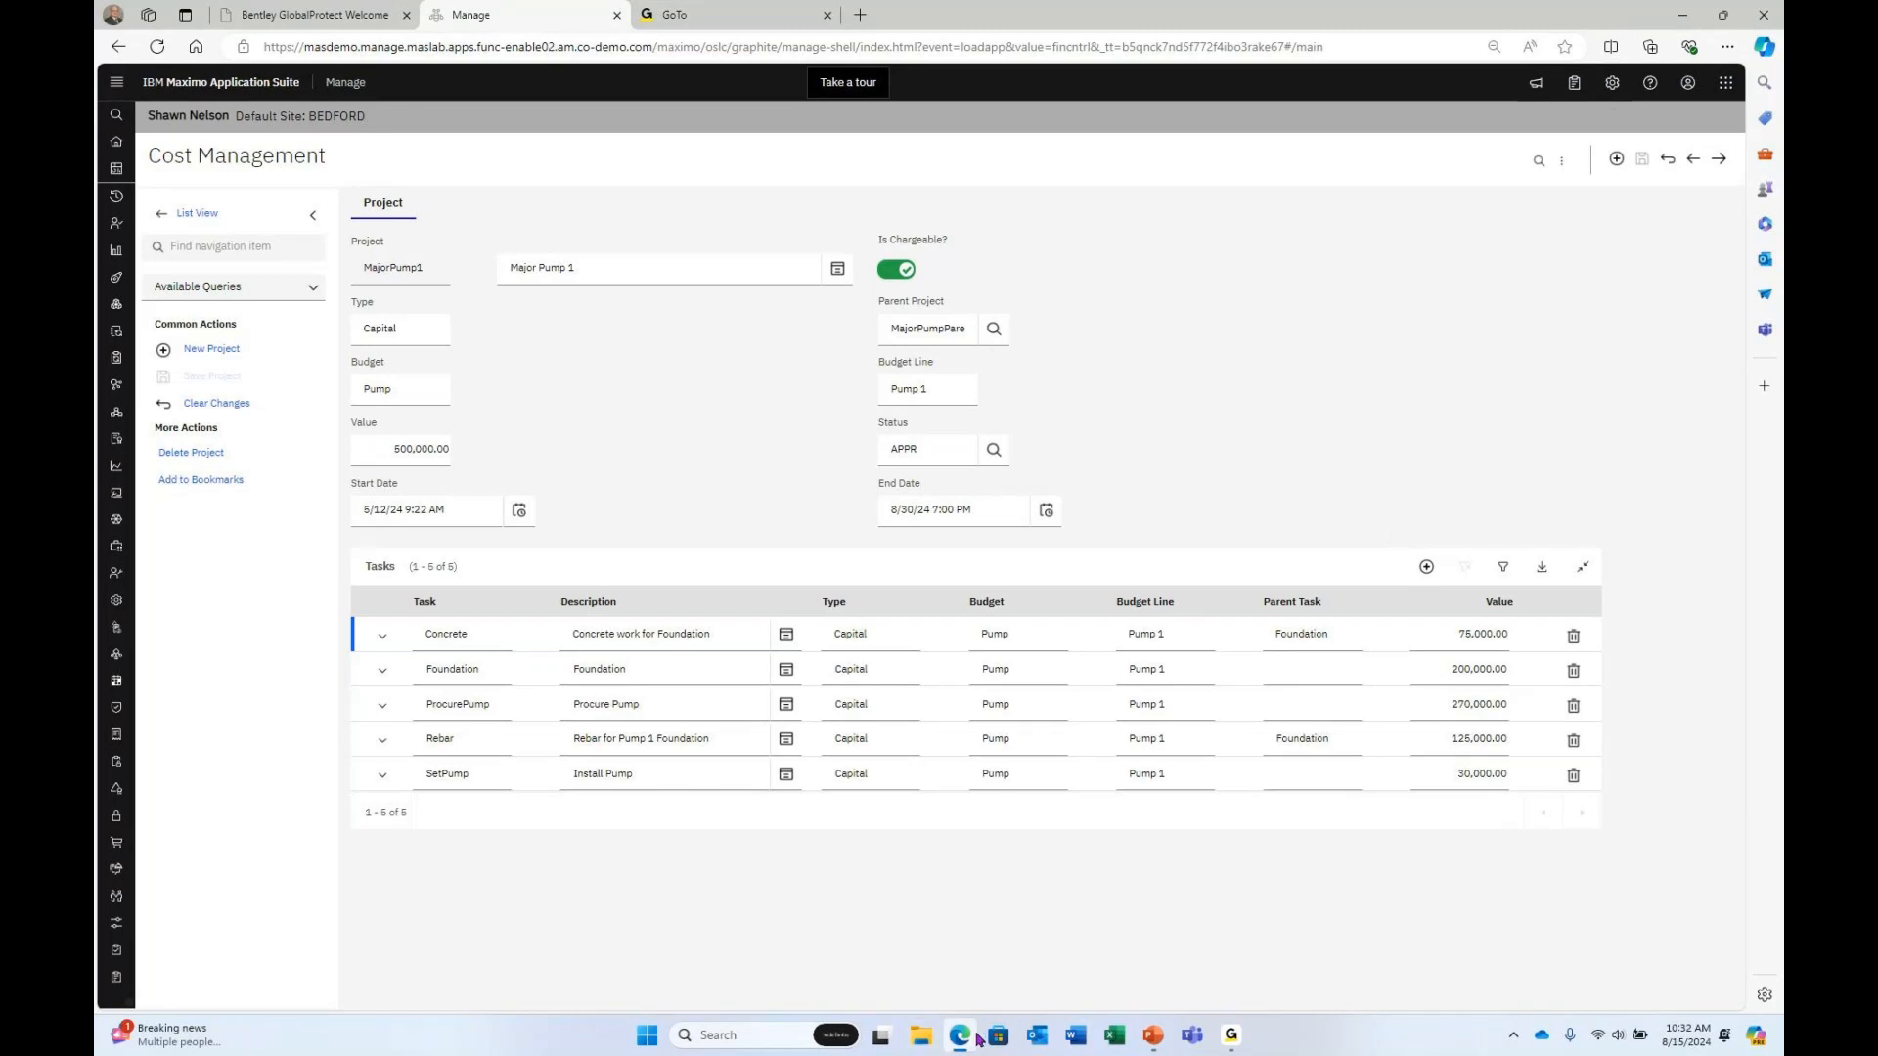
pyautogui.click(1223, 1040)
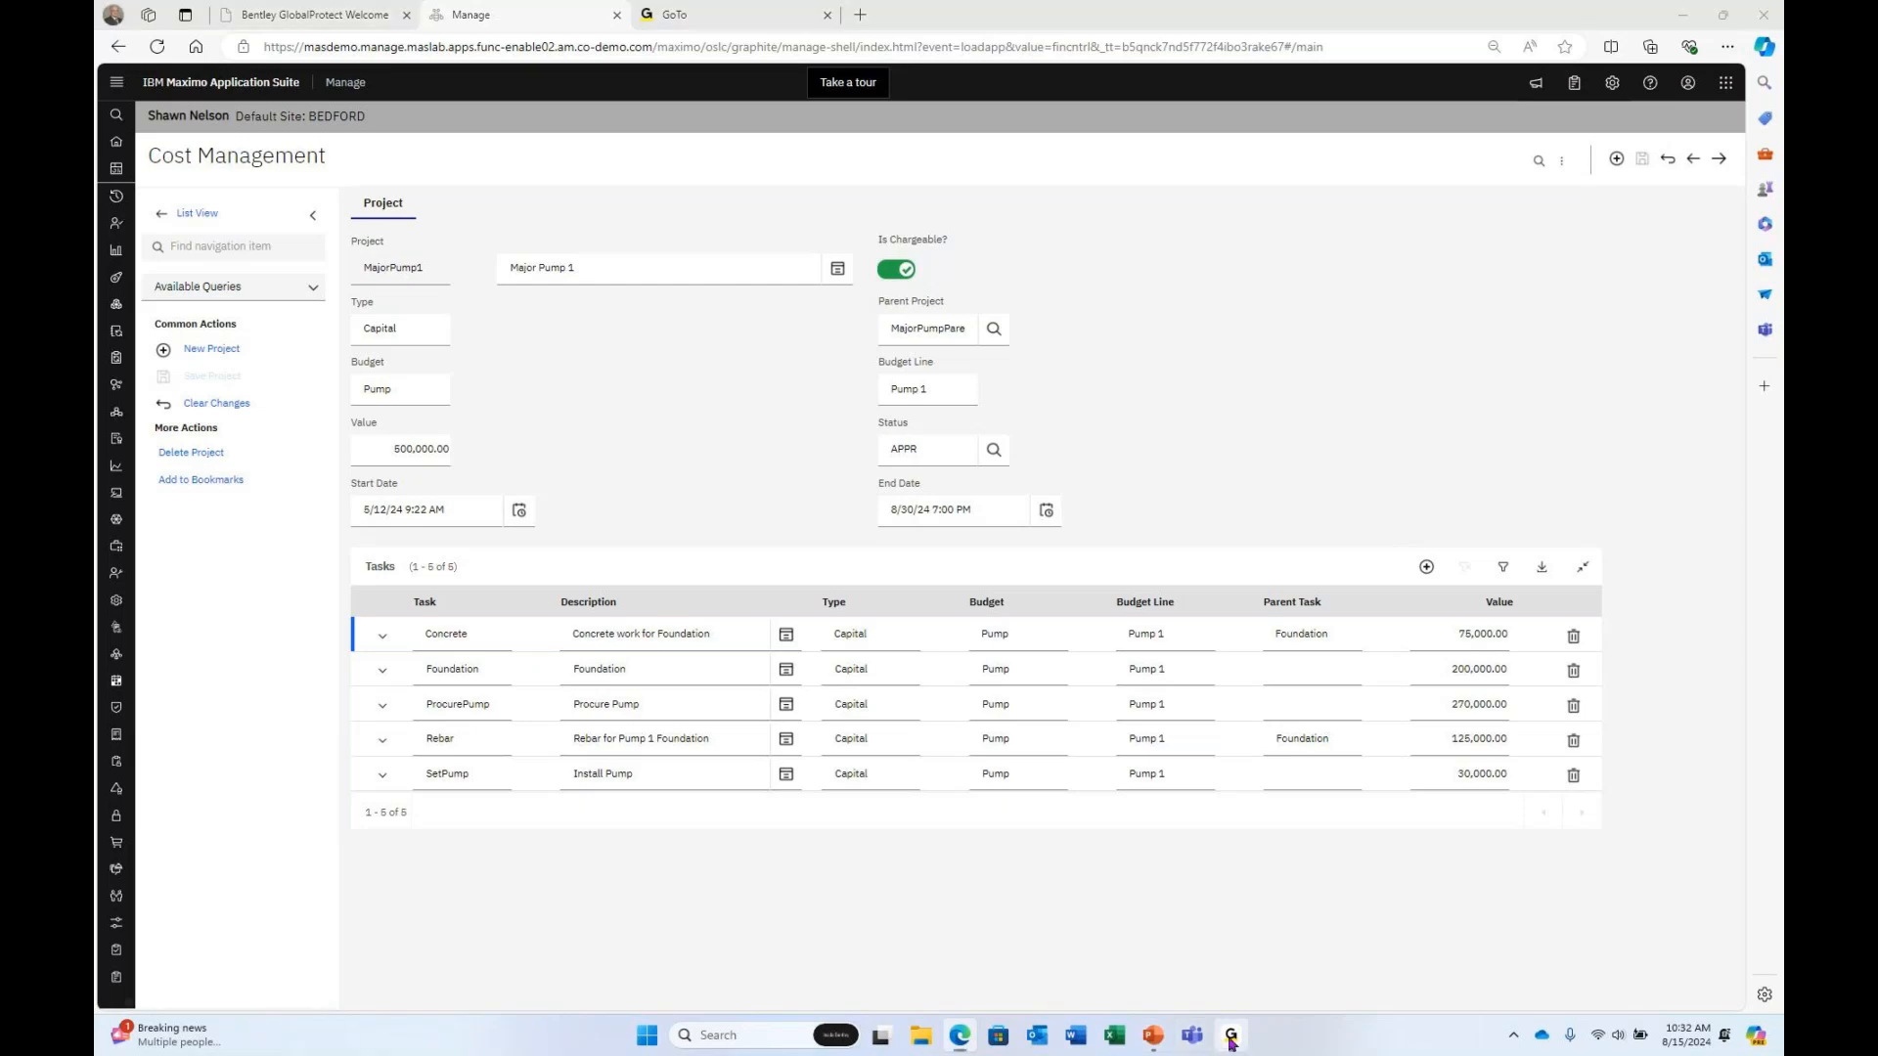